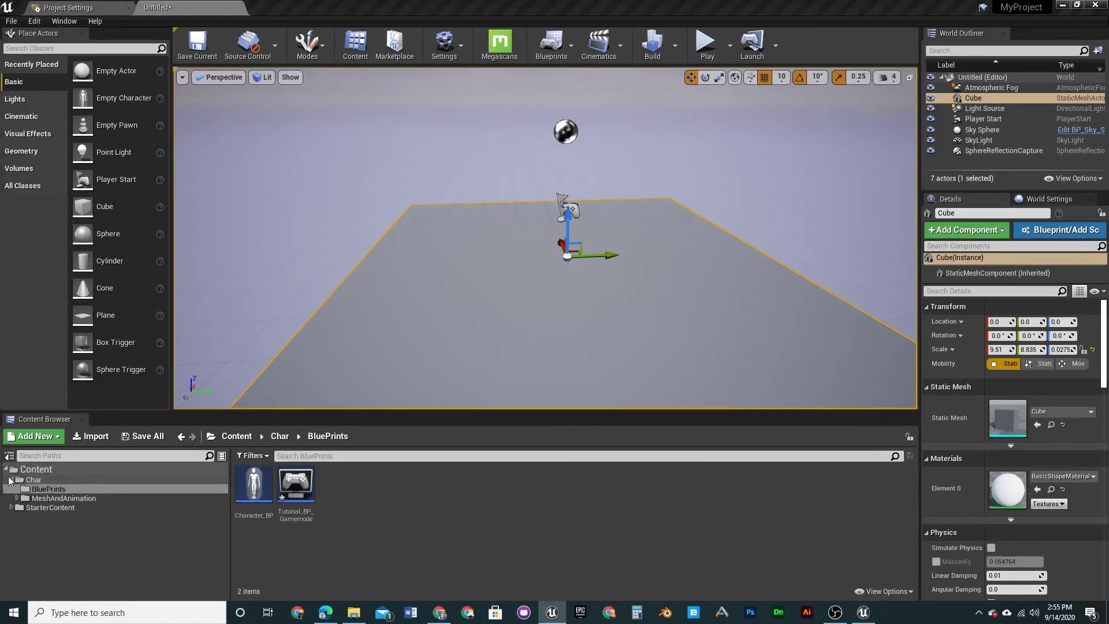
Open the Bodymat material from Char/MeshAndAnimation/Mats and dock its editor beside the level's tab
double_click(19, 482)
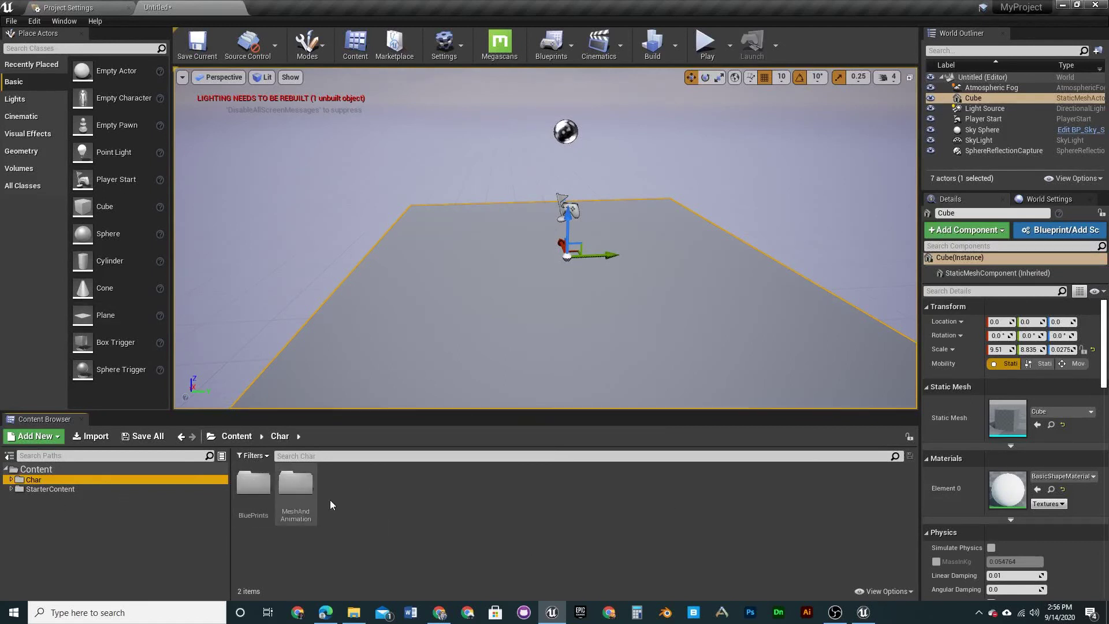
double_click(297, 497)
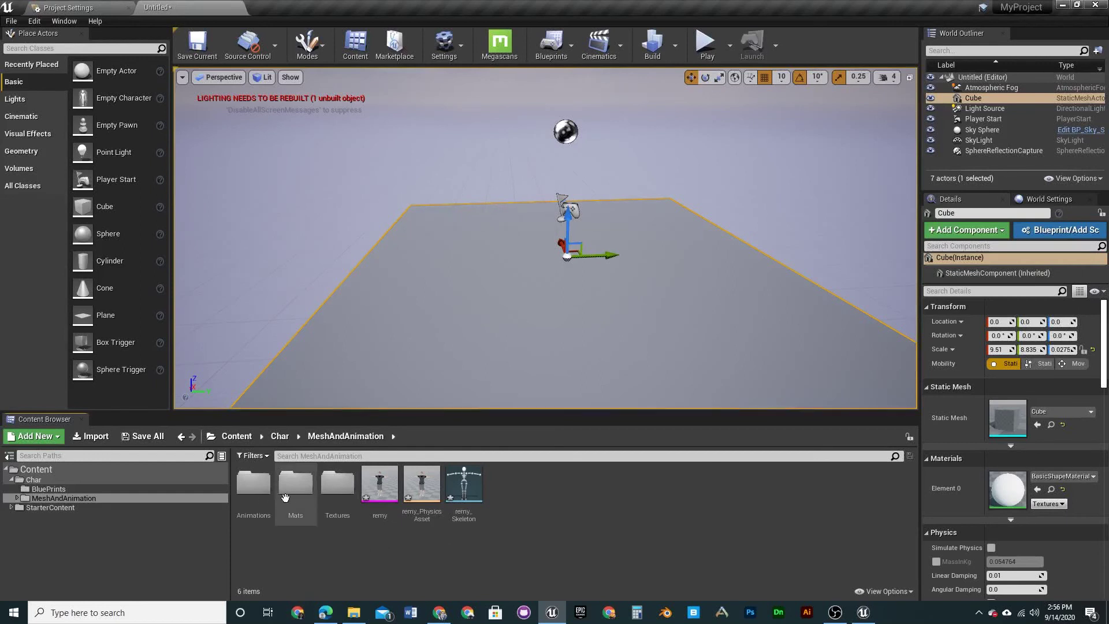
double_click(338, 484)
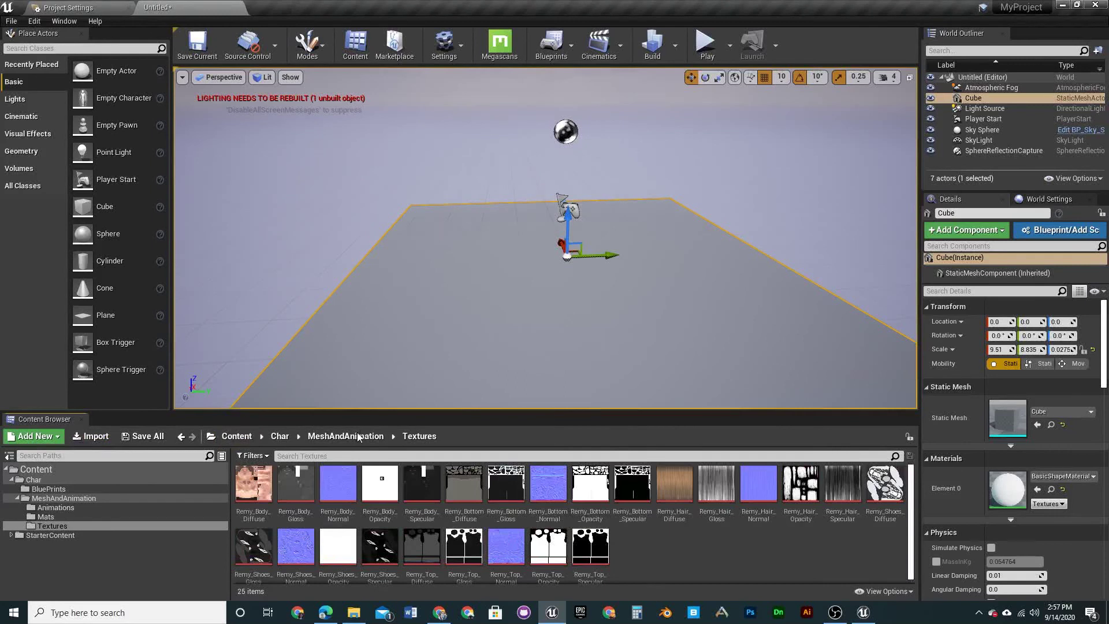
left_click(327, 437)
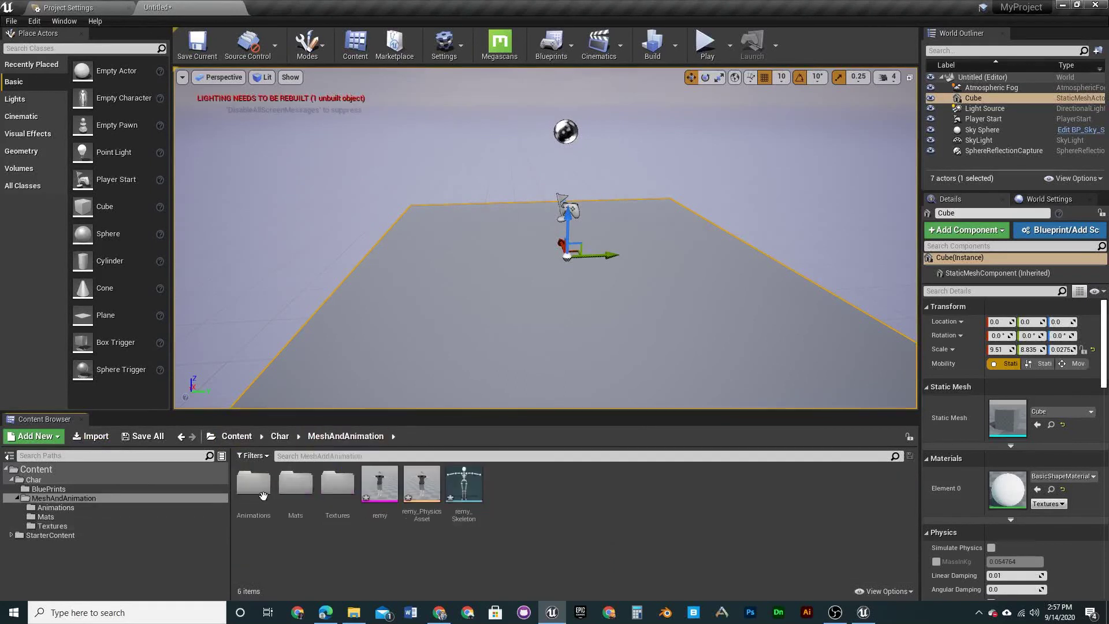
double_click(296, 501)
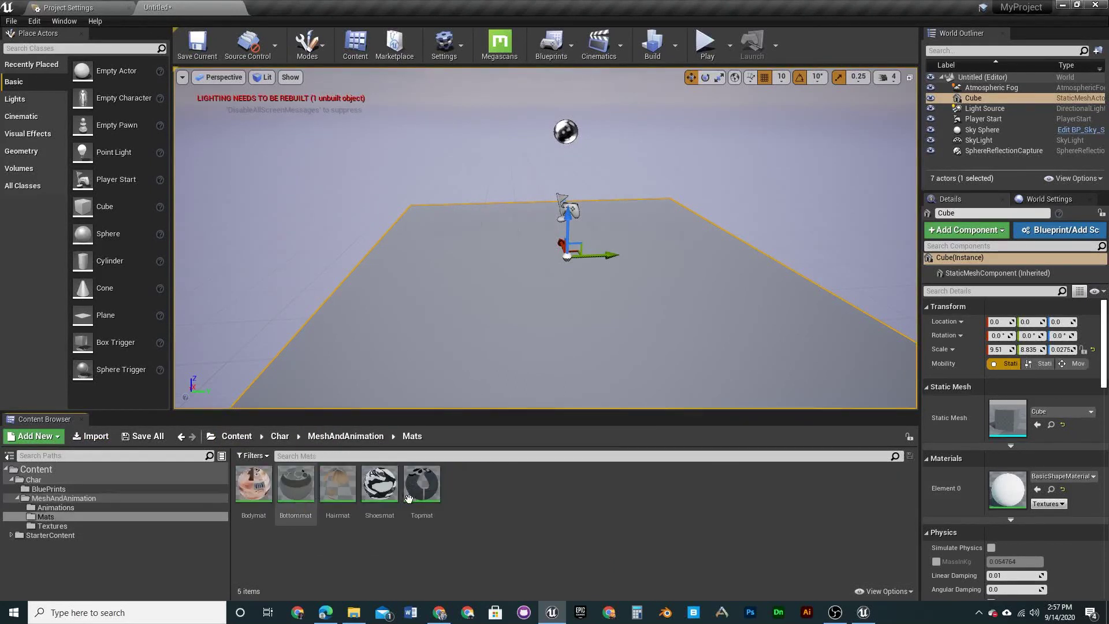
double_click(259, 504)
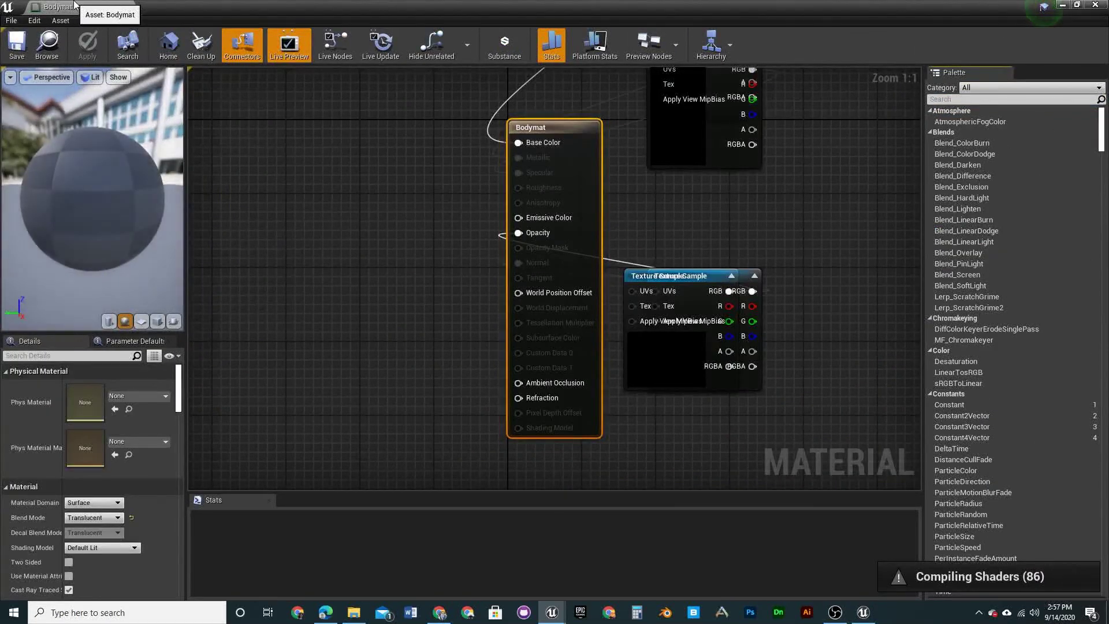
left_click_drag(78, 4, 272, 5)
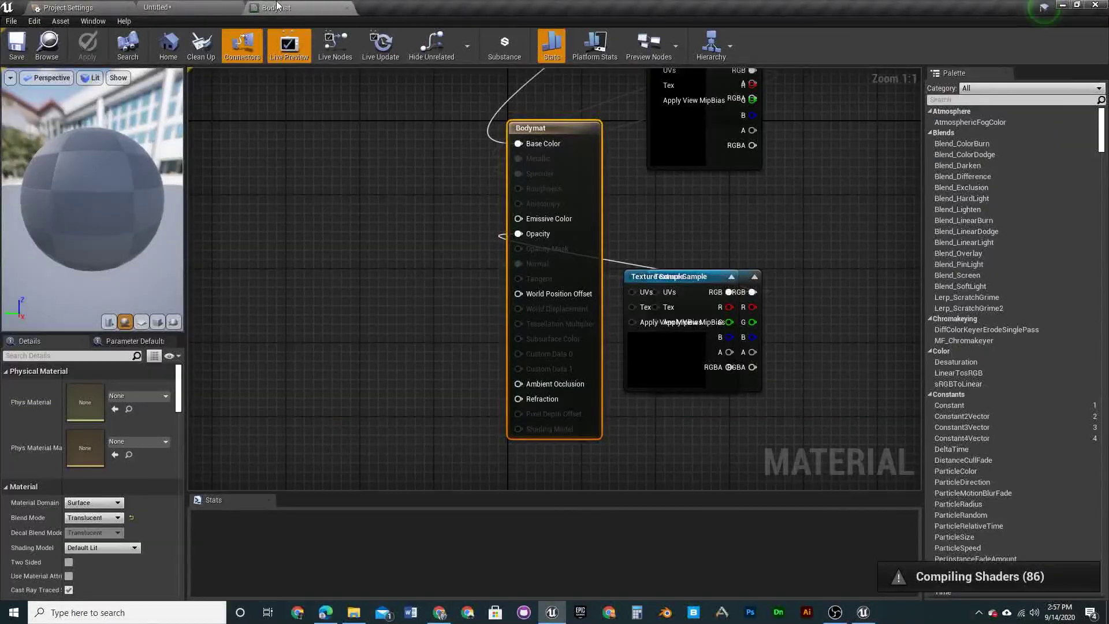
Place the remy skeletal mesh in the level, inspect its face and body materials up close, and delete it
left_click(157, 7)
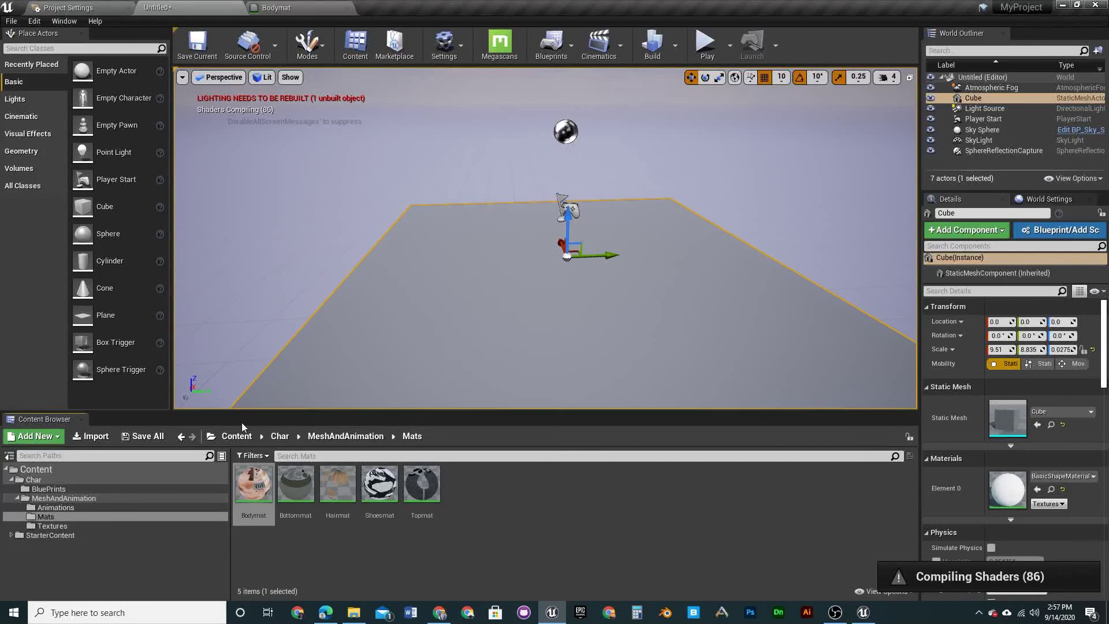
left_click(358, 437)
left_click_drag(423, 480, 618, 280)
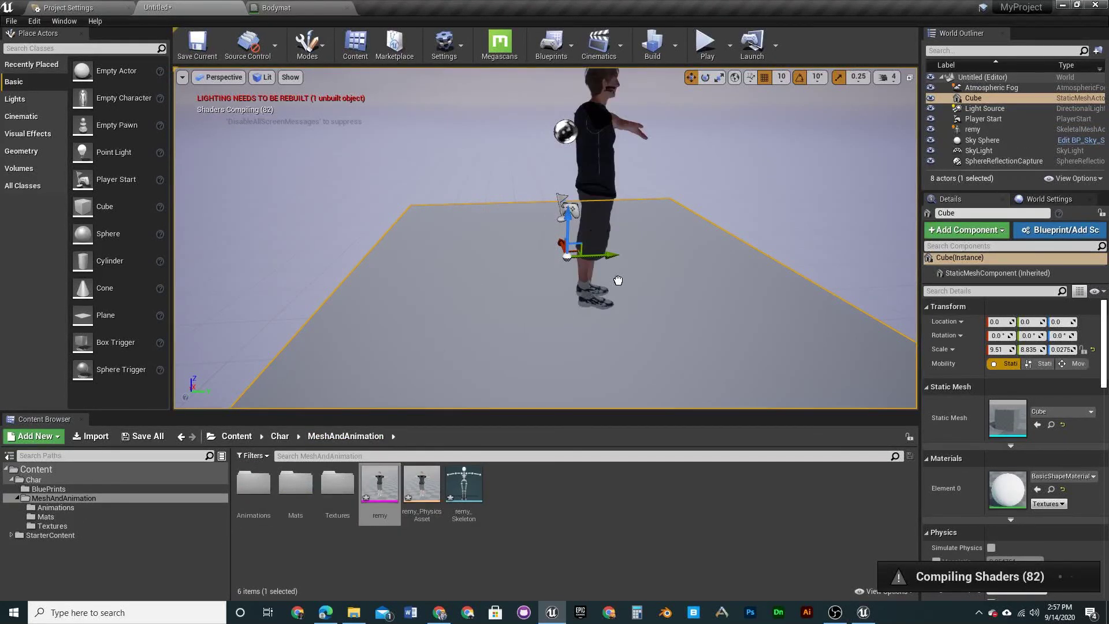
right_click_drag(618, 280, 411, 261)
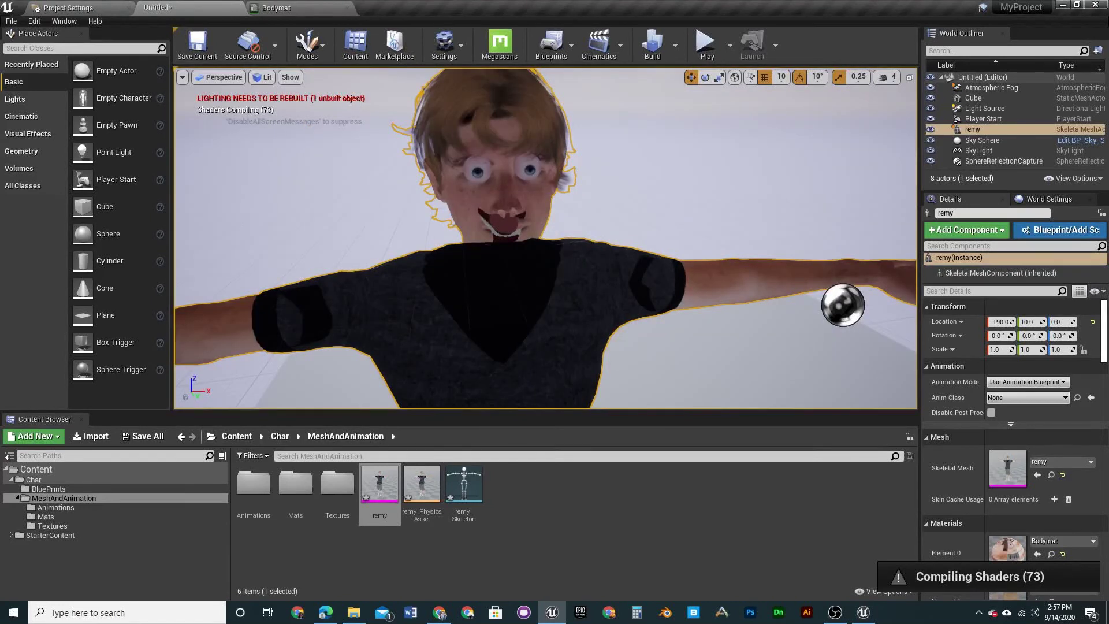
key("f")
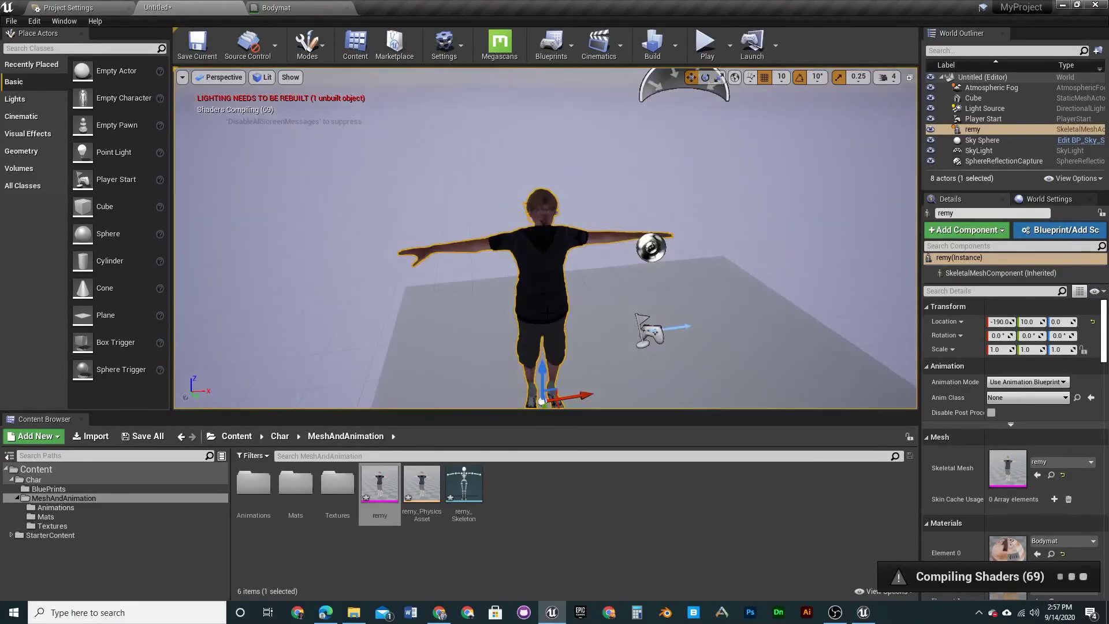
key("Delete")
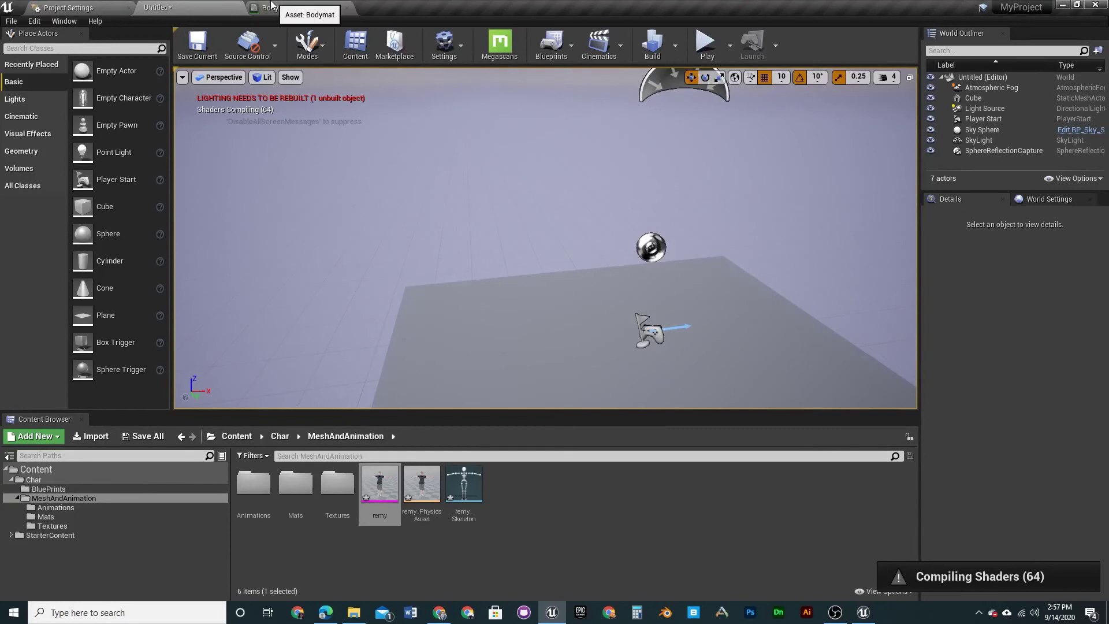
Open the Bottommat, Hairmat, Shoesmat and Topmat materials from the Mats folder for editing
double_click(292, 500)
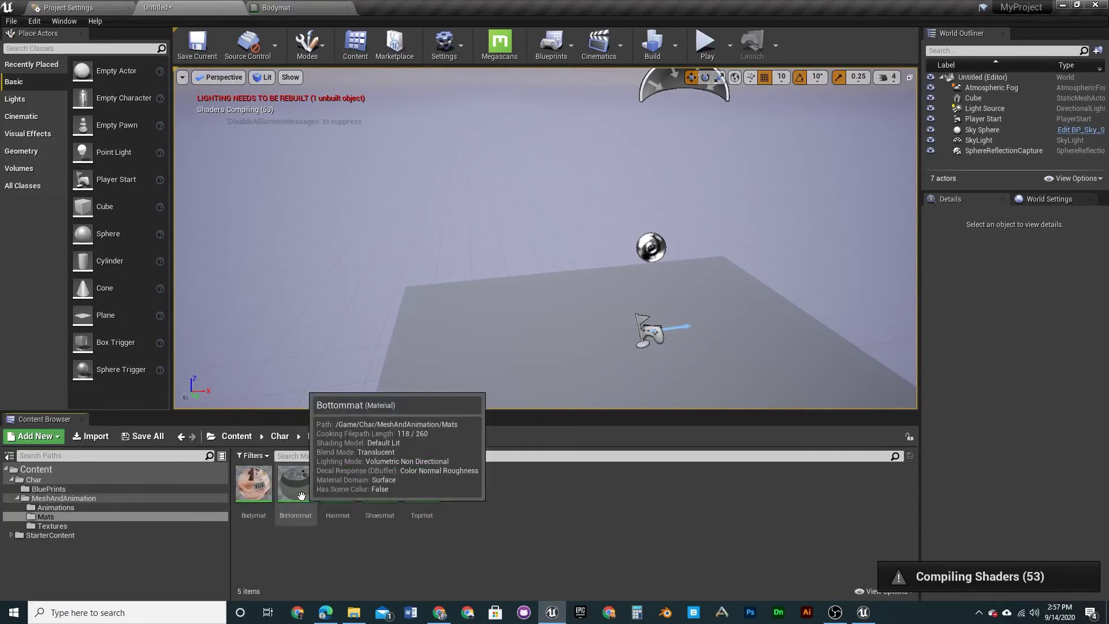
left_click_drag(301, 496, 330, 255)
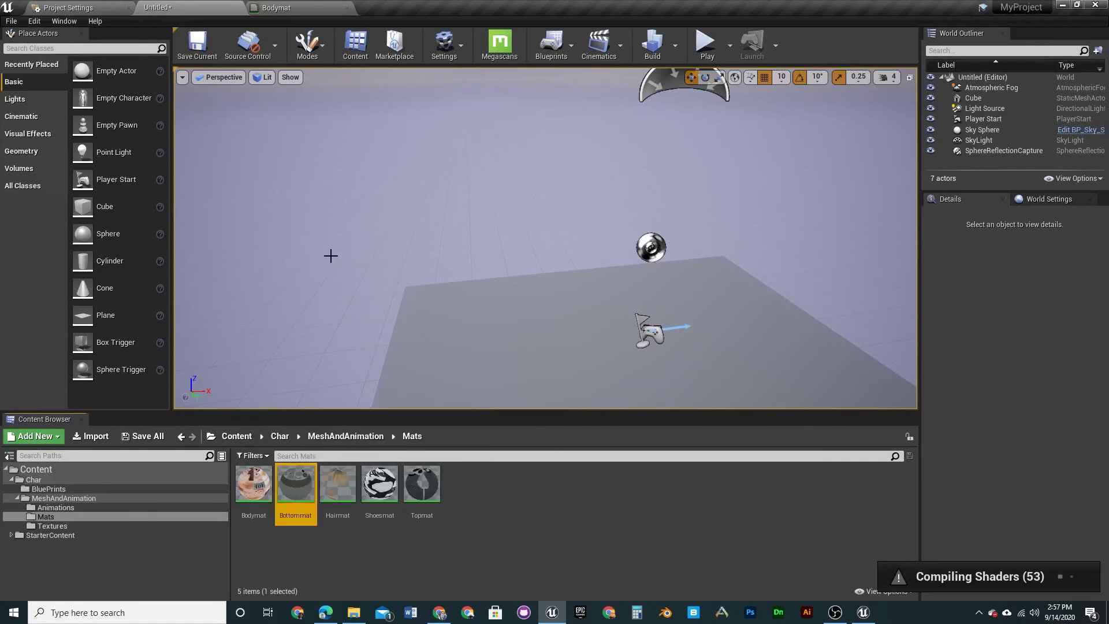
double_click(338, 487)
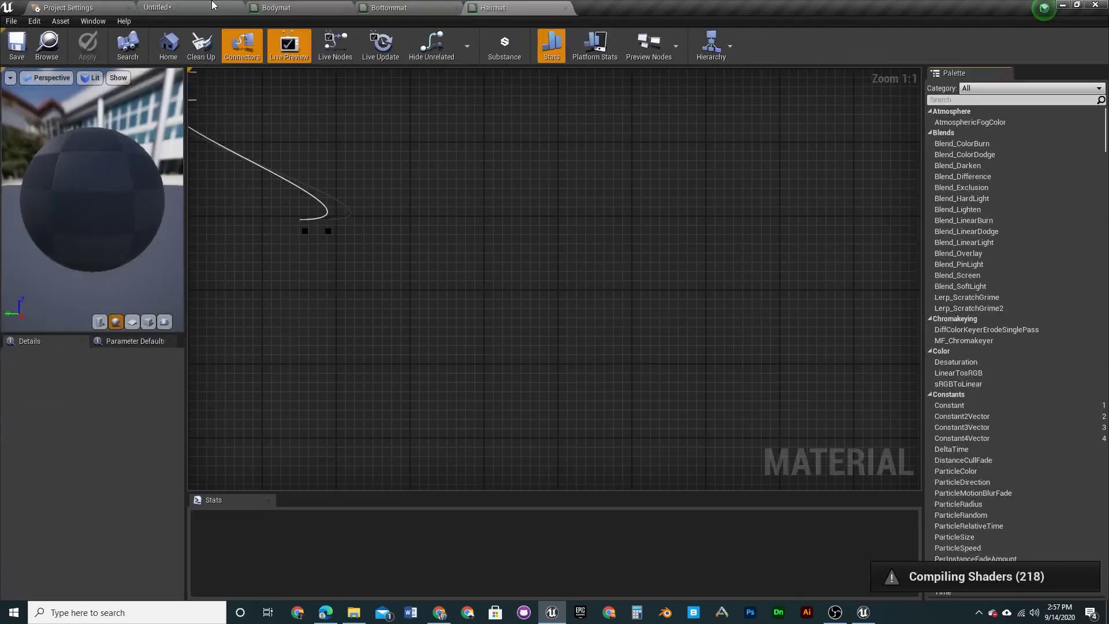
left_click(213, 6)
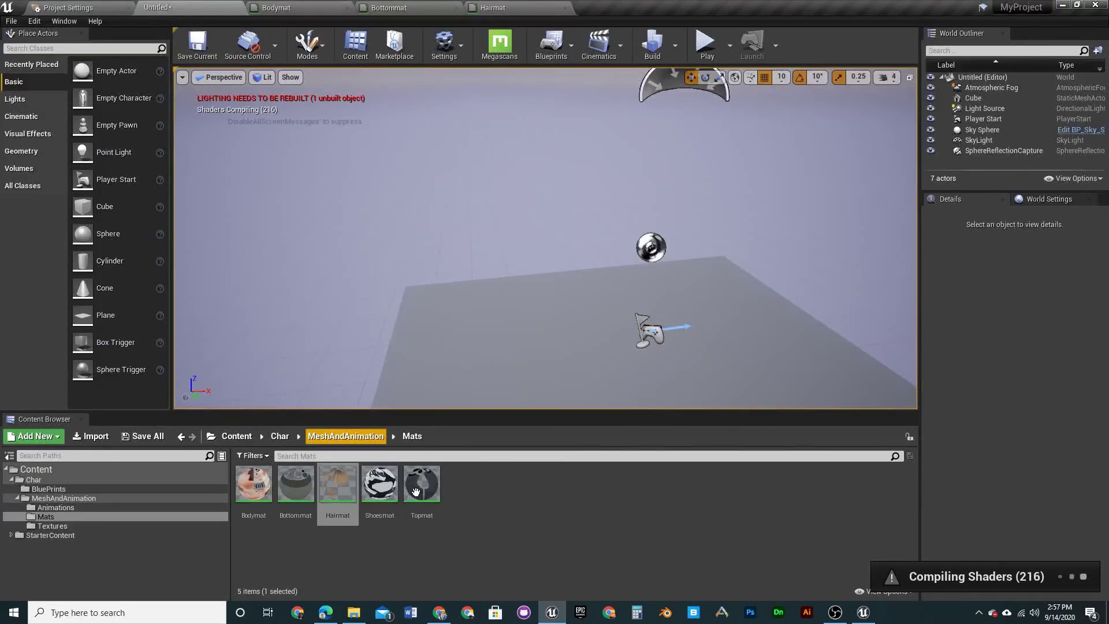
double_click(380, 484)
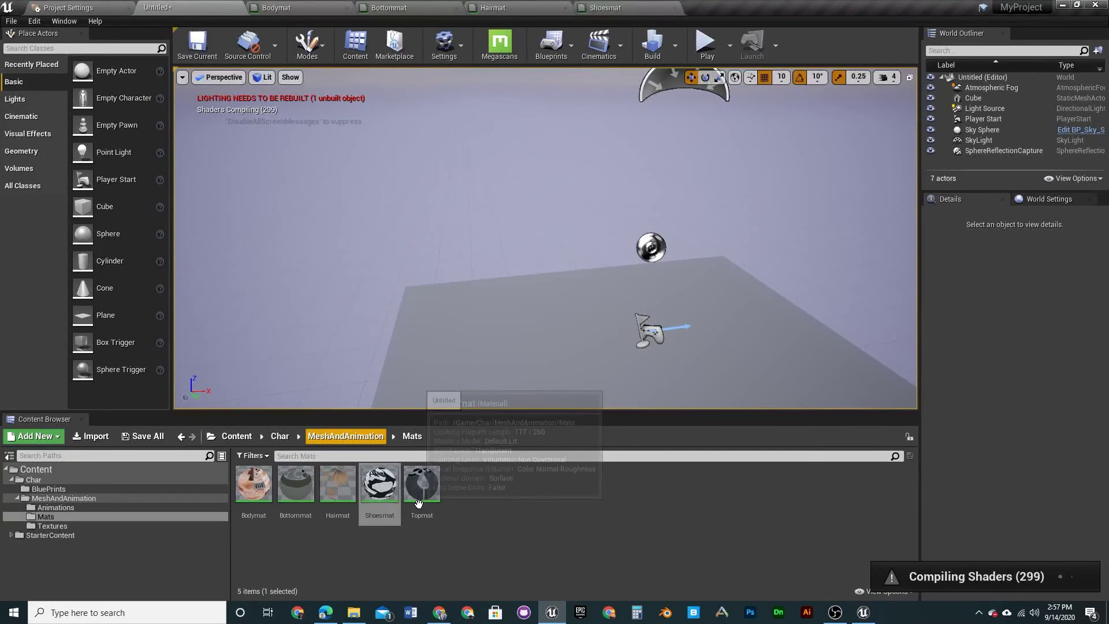
double_click(418, 503)
Set Bodymat's blend mode to Opaque, apply the change and close the material
left_click(275, 8)
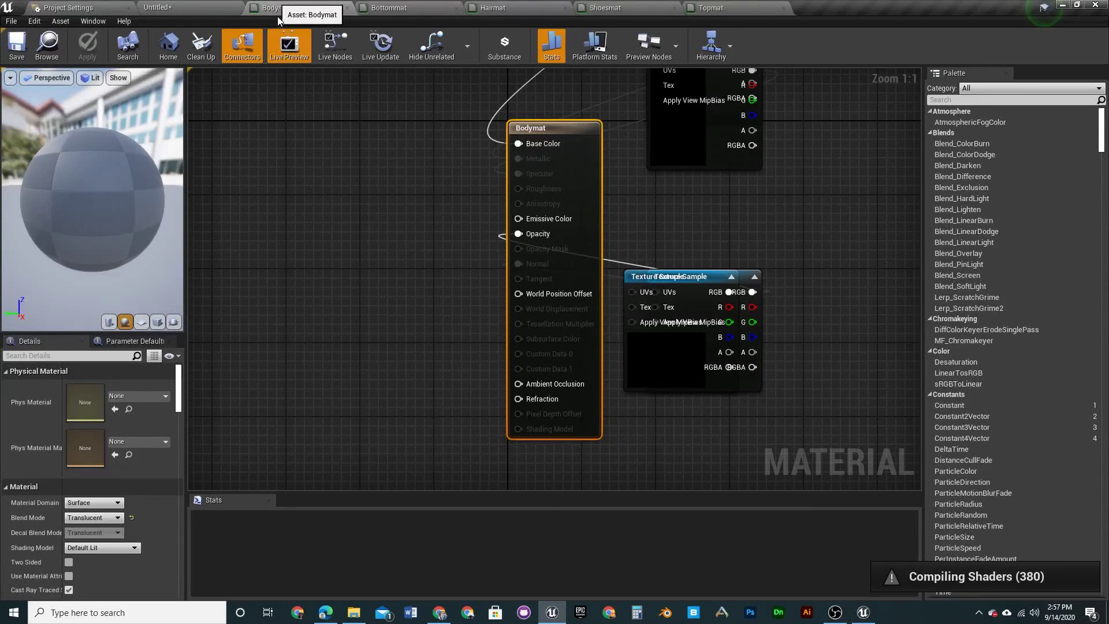
left_click(92, 517)
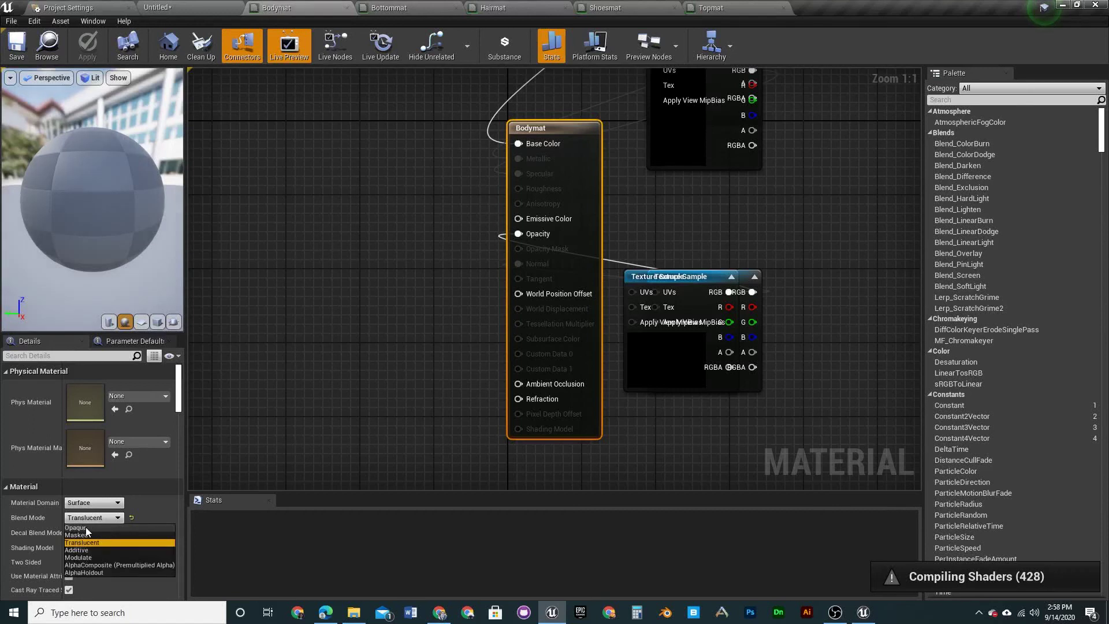
left_click(86, 527)
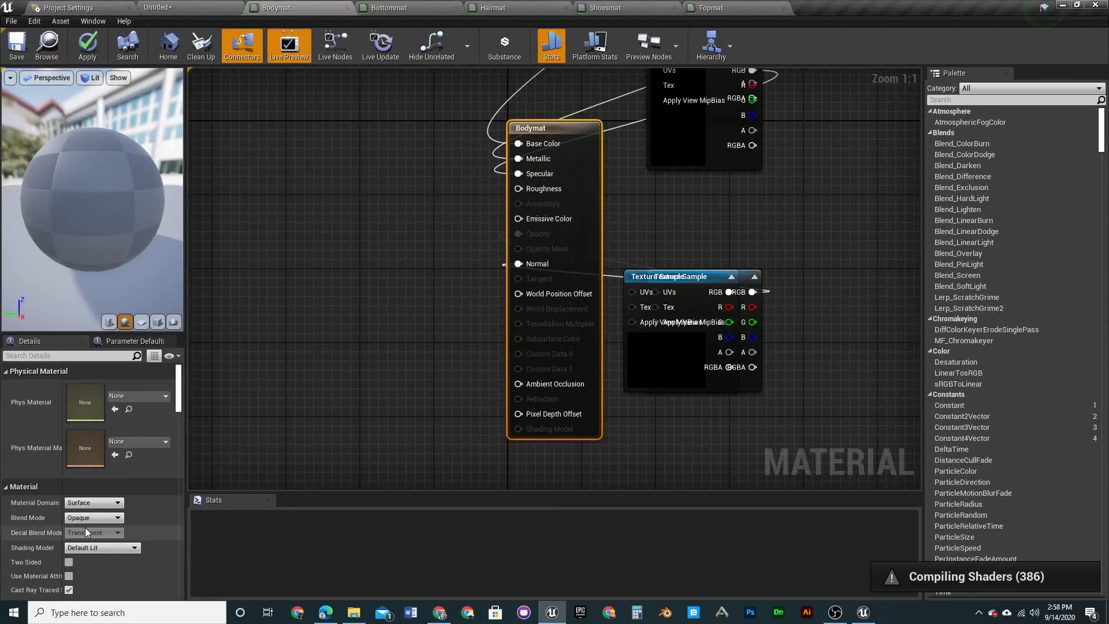
left_click(92, 47)
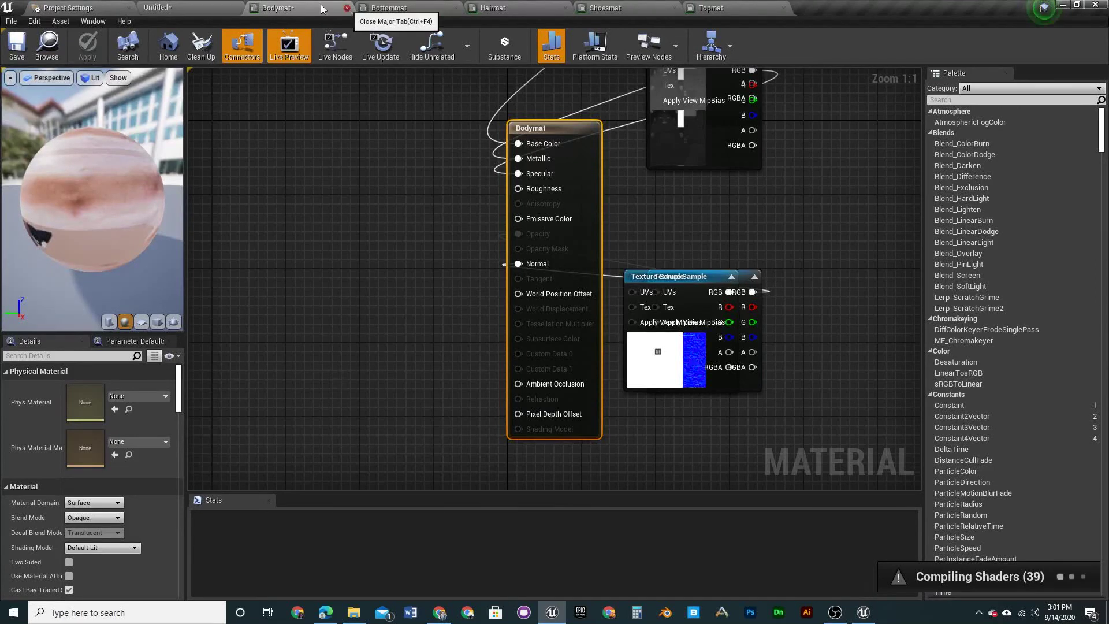
left_click(346, 8)
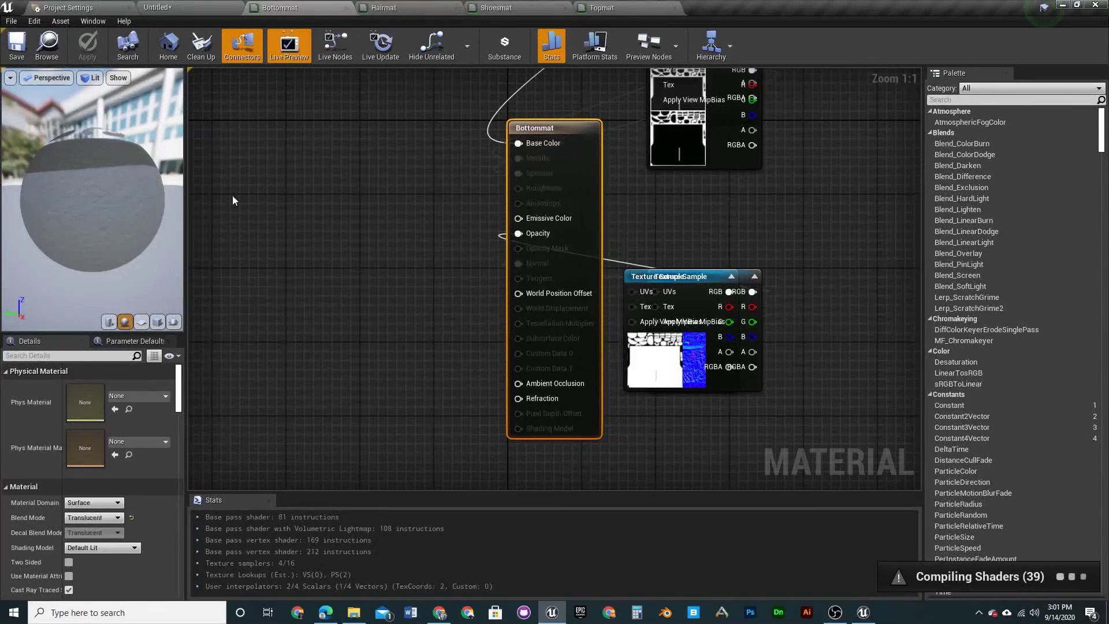
Set Bottommat's blend mode to Opaque, apply the change and close the material
left_click(95, 517)
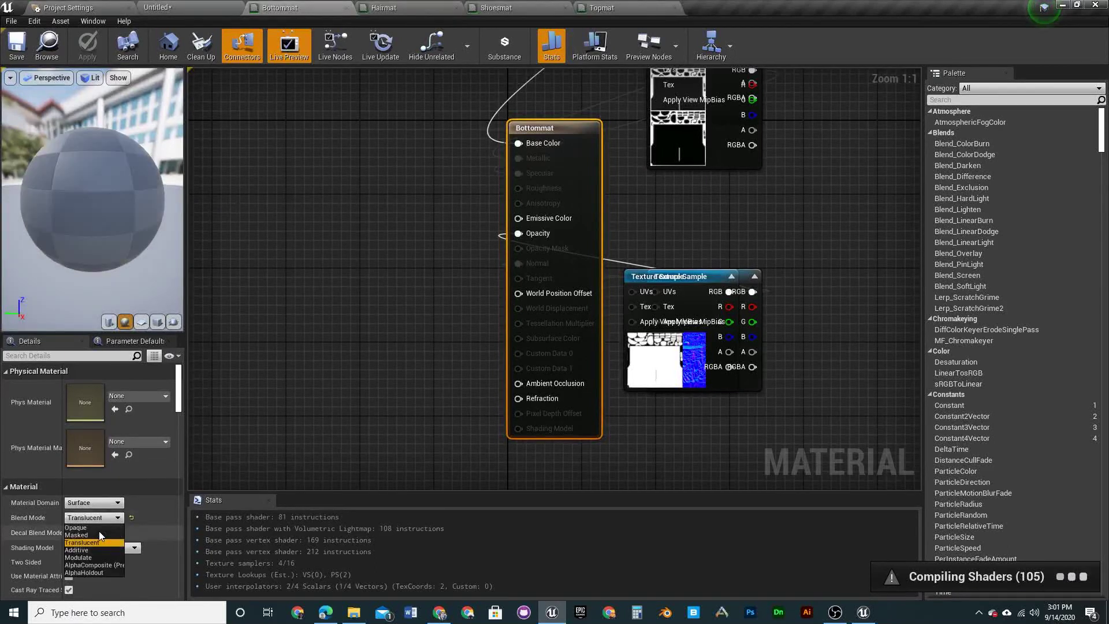
left_click(92, 527)
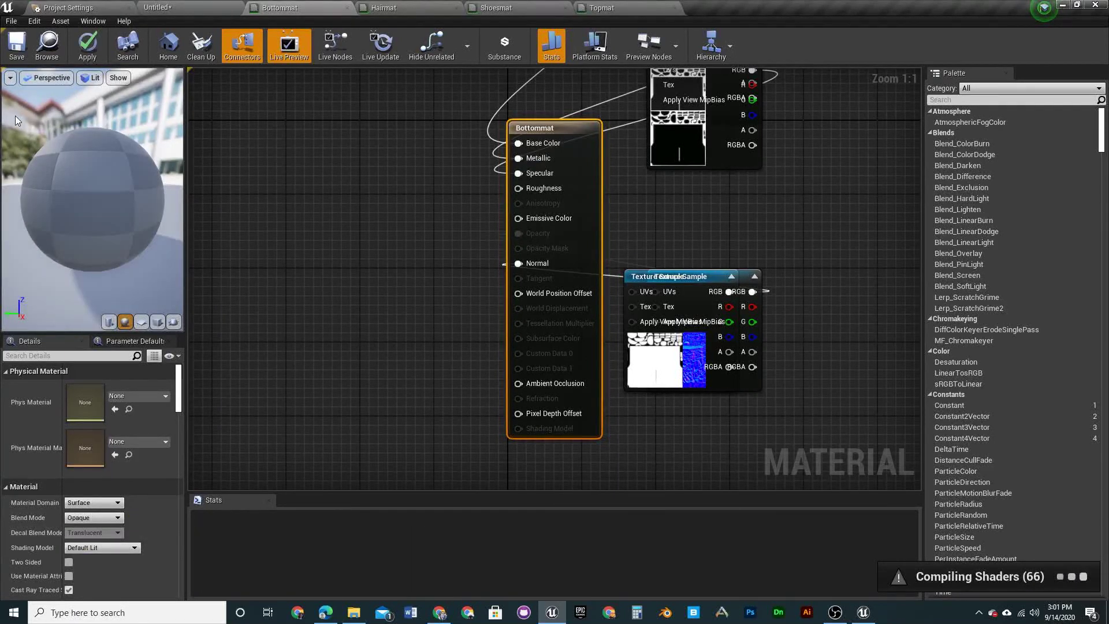
left_click(86, 46)
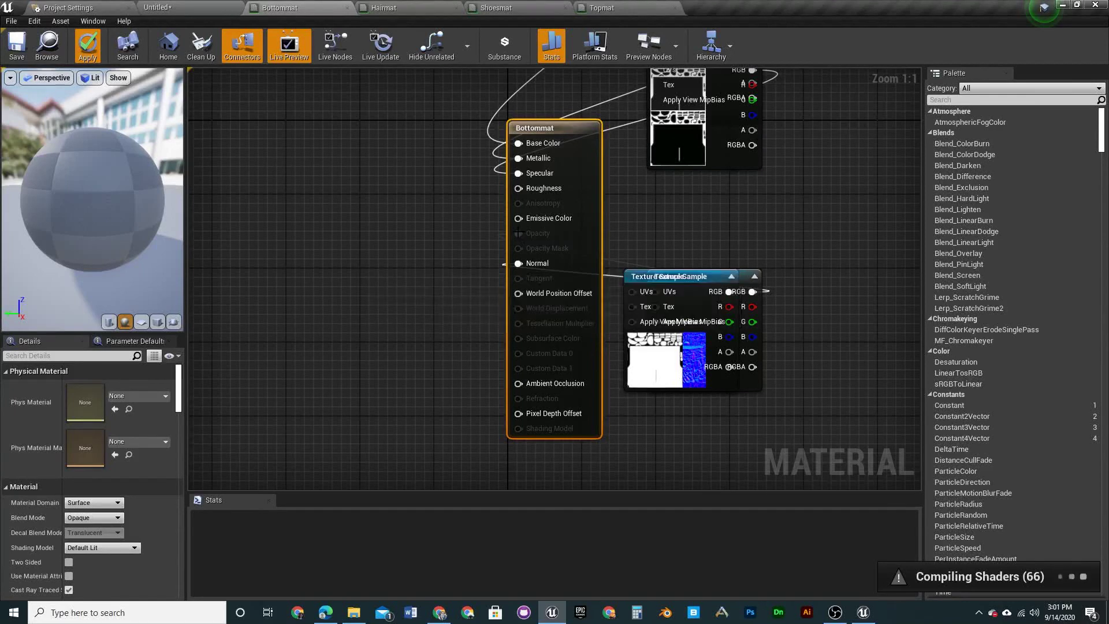
left_click(350, 8)
Set Hairmat's blend mode to Opaque, apply the change and close the material
left_click(289, 8)
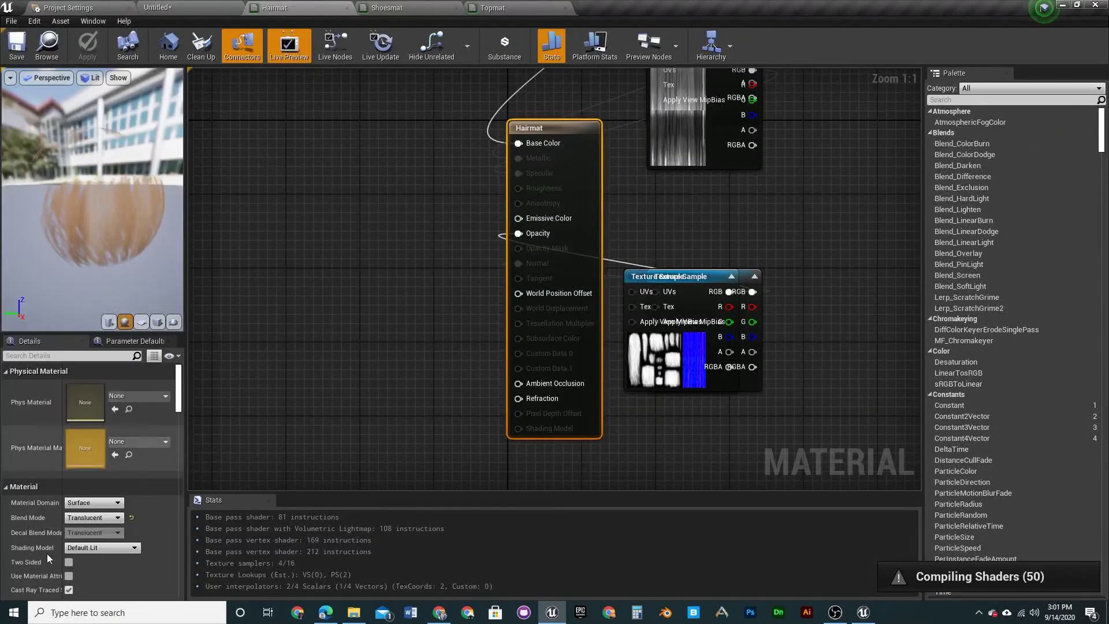
left_click(93, 517)
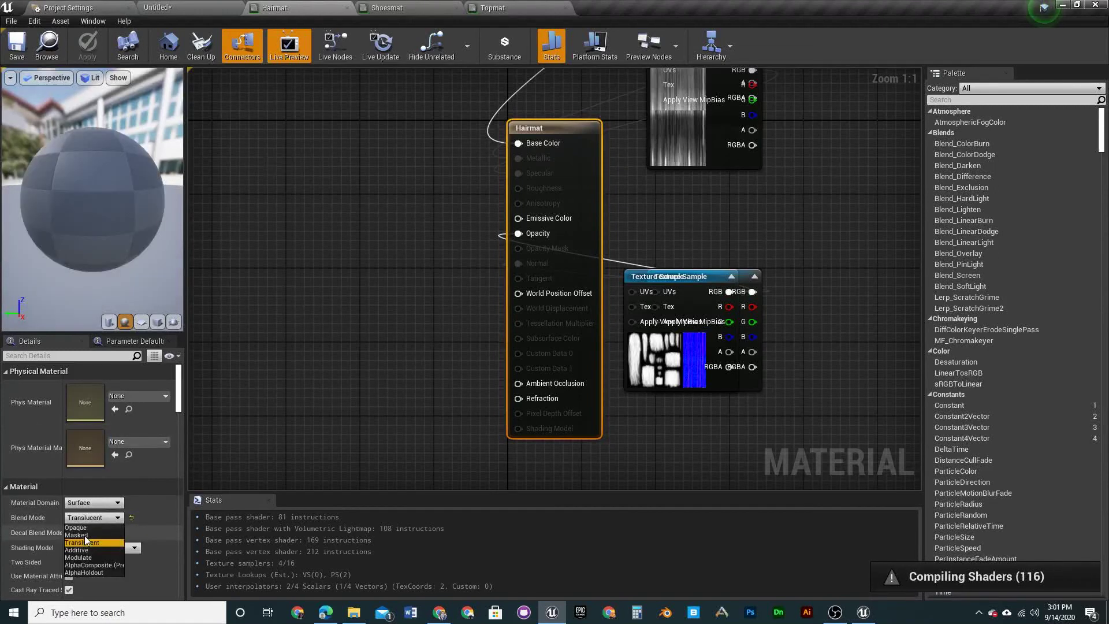
left_click(82, 528)
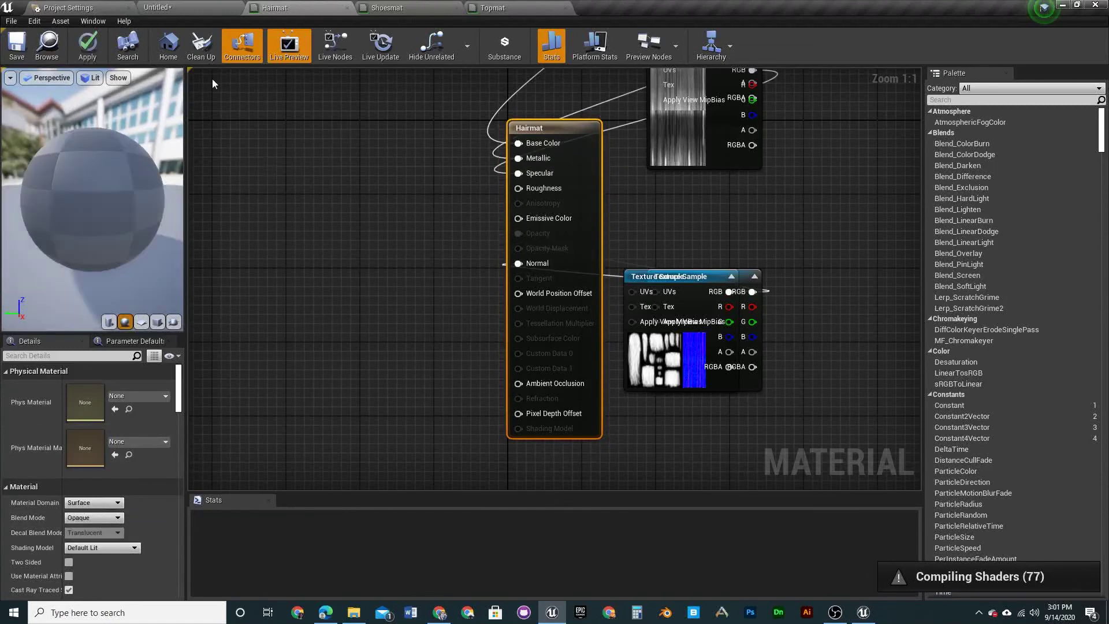
left_click(88, 46)
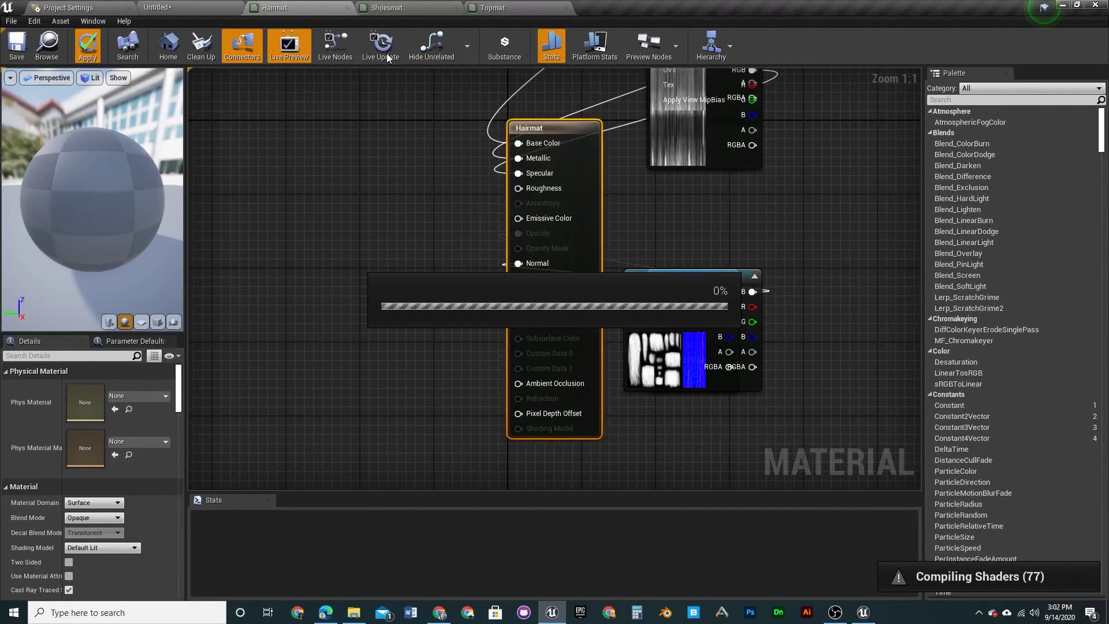
left_click(345, 9)
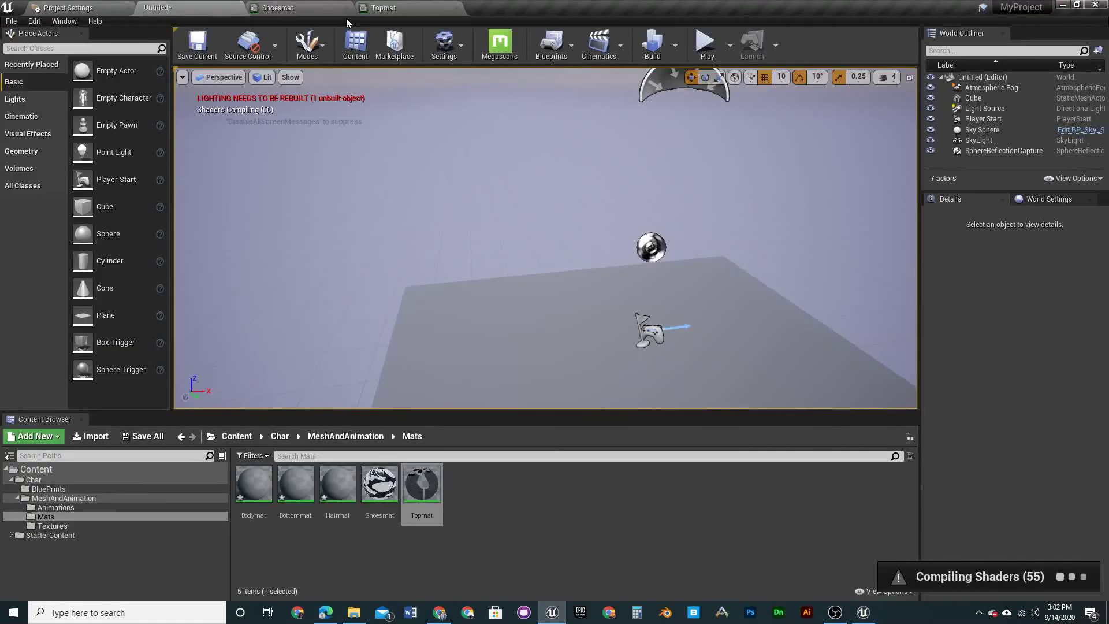
Set Shoesmat's blend mode to Opaque, apply the change and close the material
left_click(346, 7)
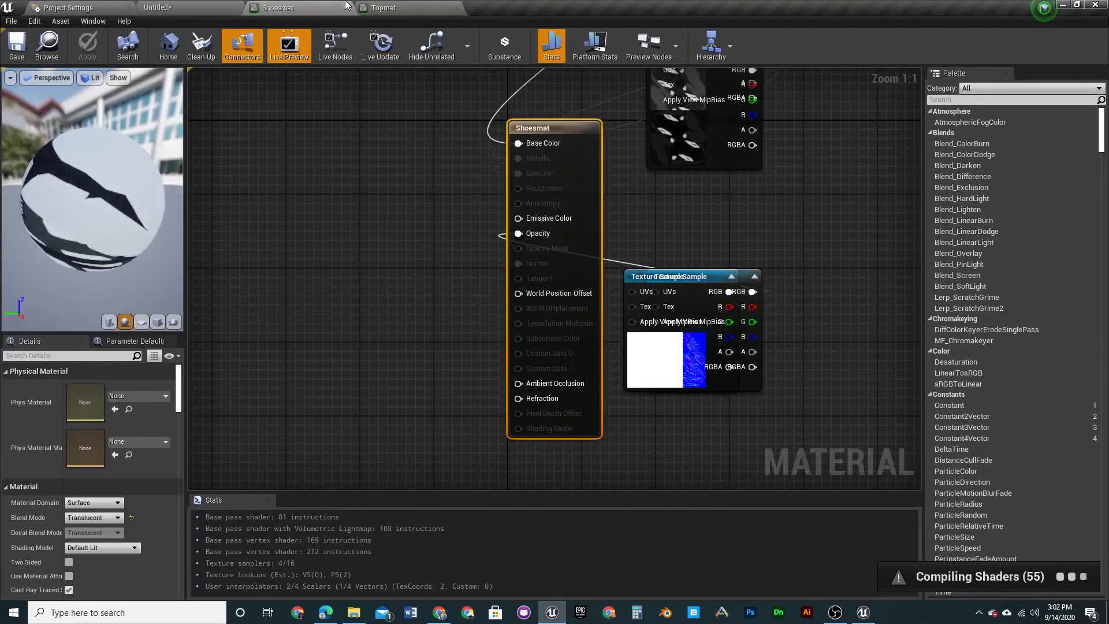
left_click(98, 518)
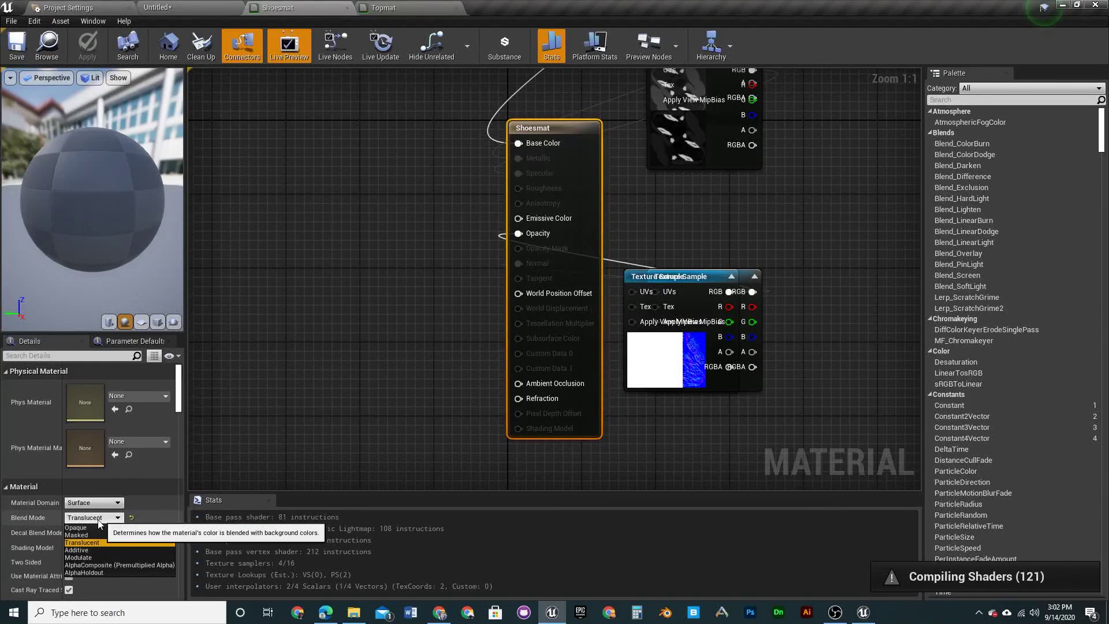
left_click(95, 527)
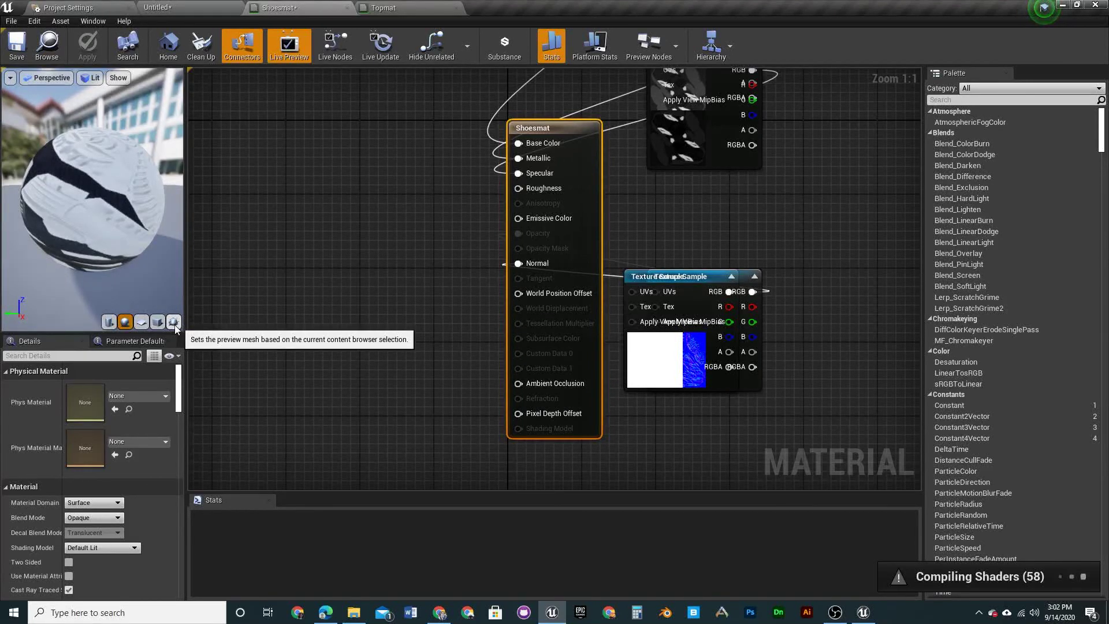
left_click(347, 8)
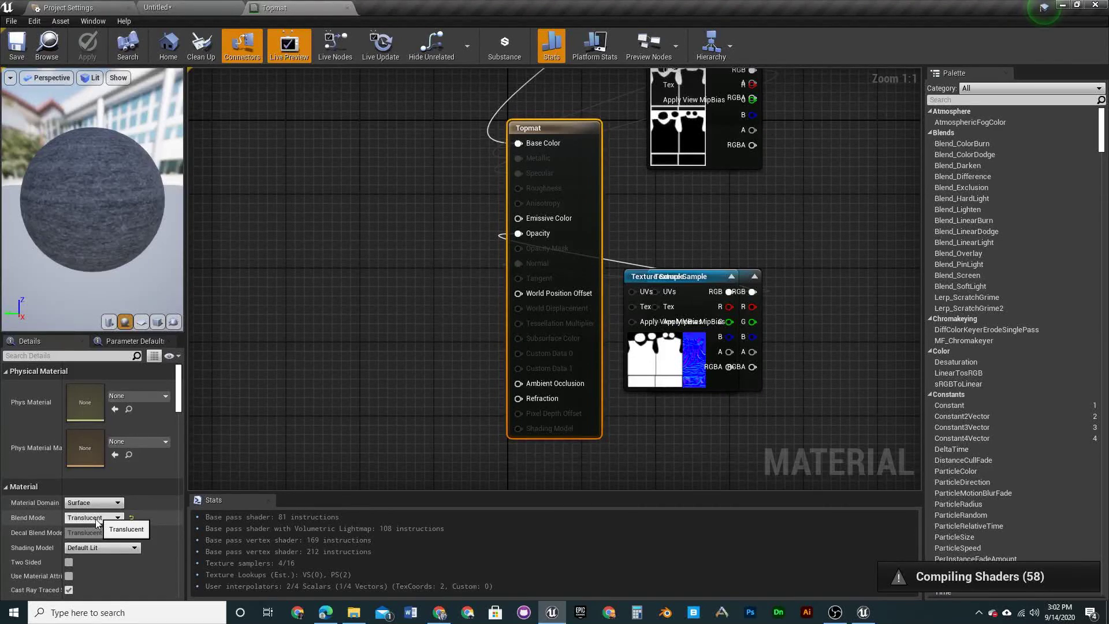
Reset Topmat's blend mode to the default Opaque and apply the change
left_click(132, 517)
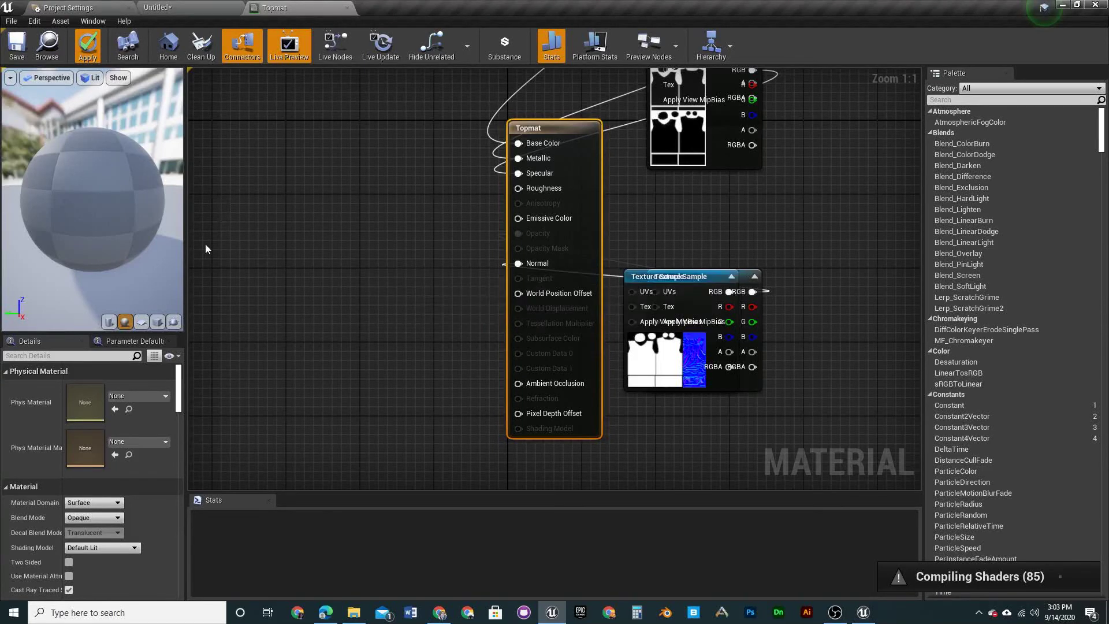
Close the Topmat material and place the remy skeletal mesh from the MeshAndAnimation folder into the level
left_click(347, 8)
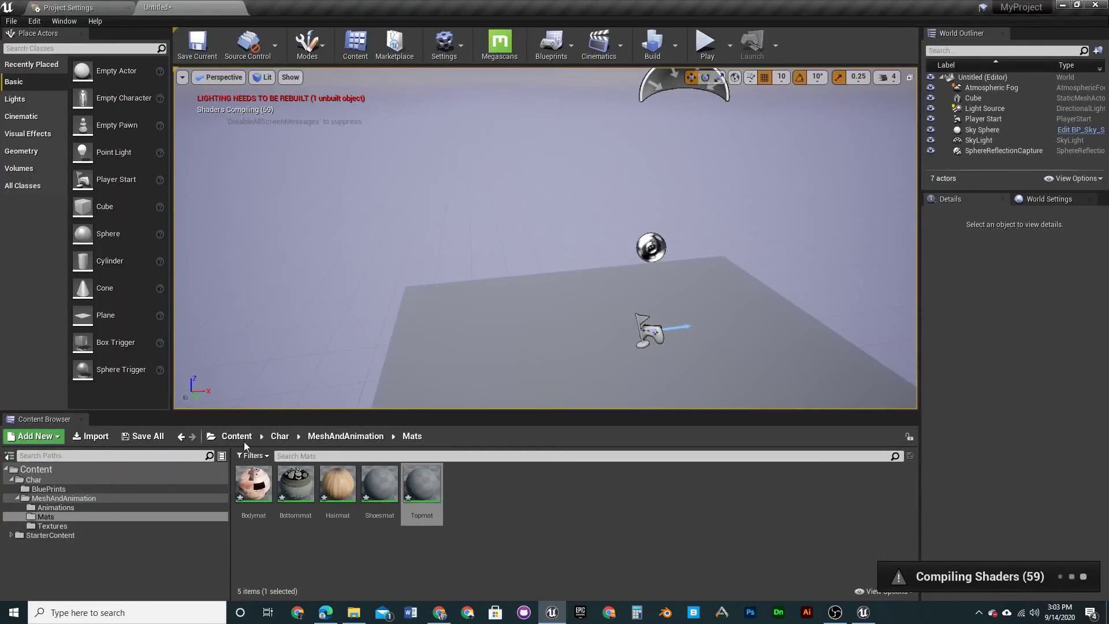
left_click(345, 436)
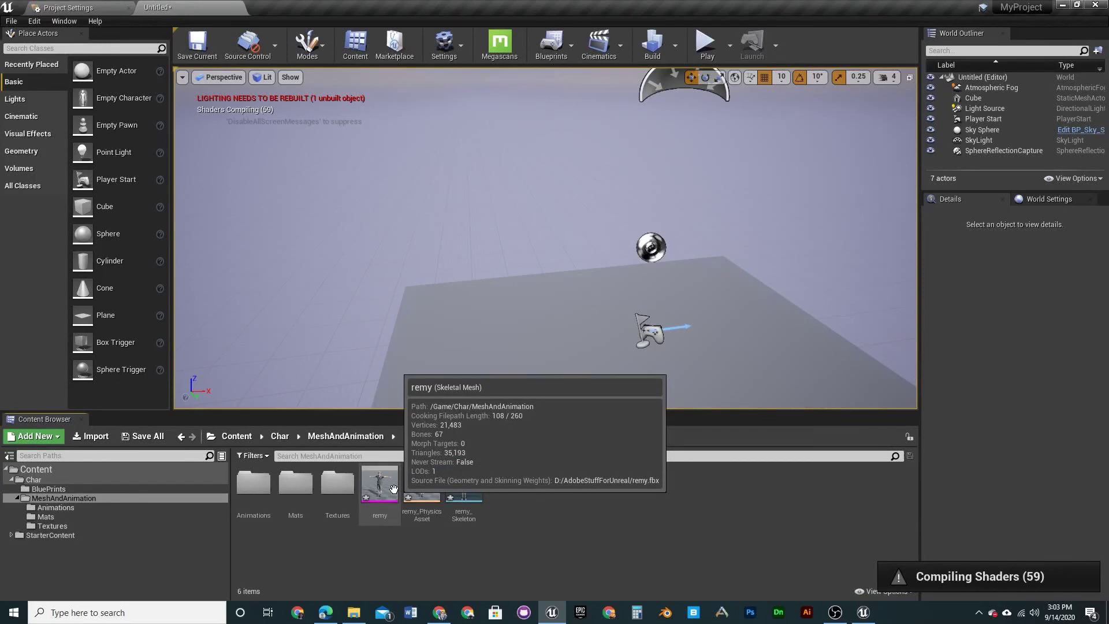
left_click_drag(393, 489, 558, 361)
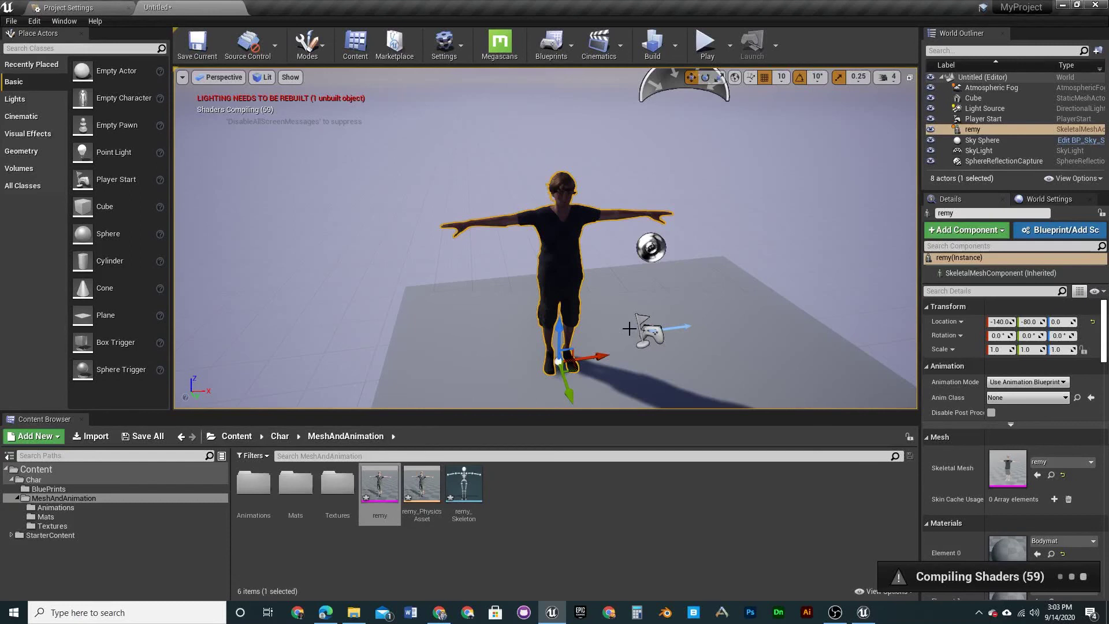
Inspect the placed remy character's face, torso, legs and shoes up close to check its materials
key("f")
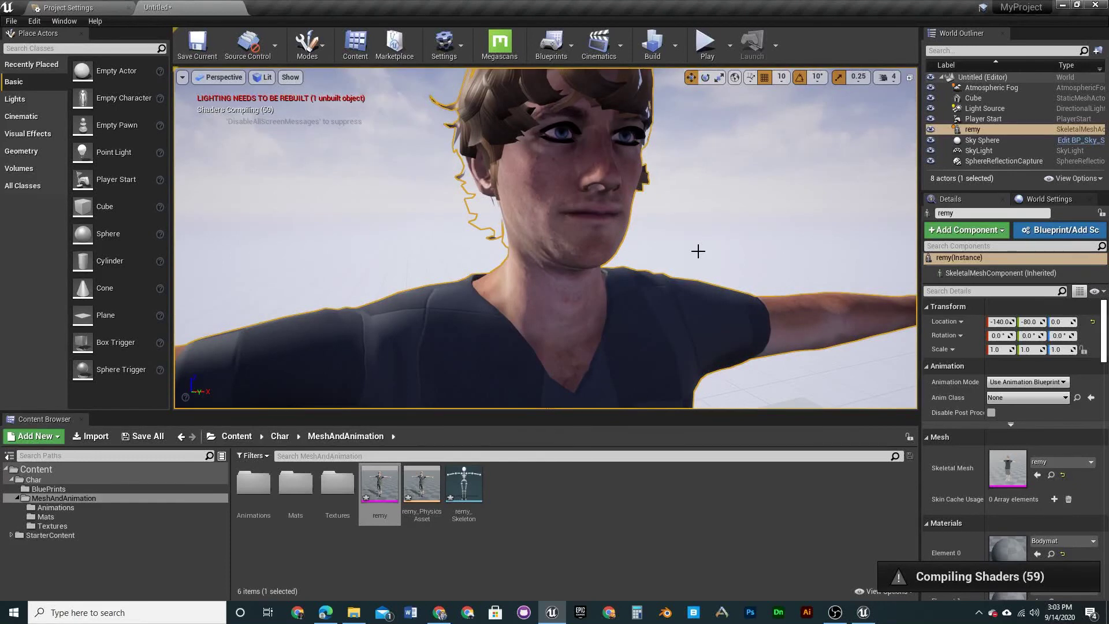
left_click_drag(697, 250, 697, 278, "alt")
right_click_drag(639, 277, 649, 280)
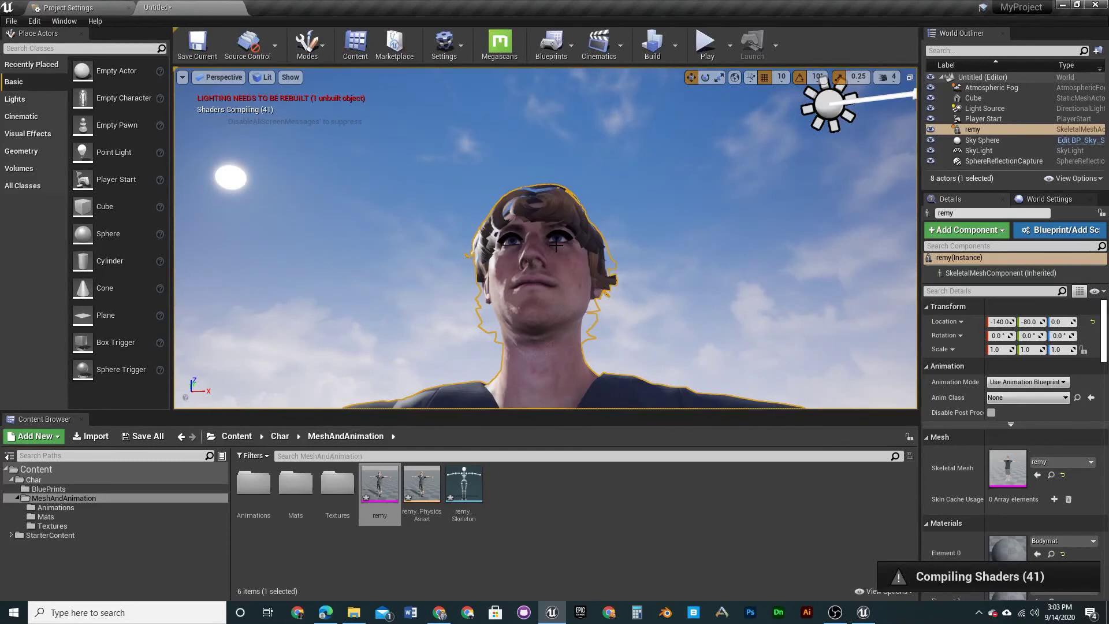
right_click_drag(556, 246, 582, 279)
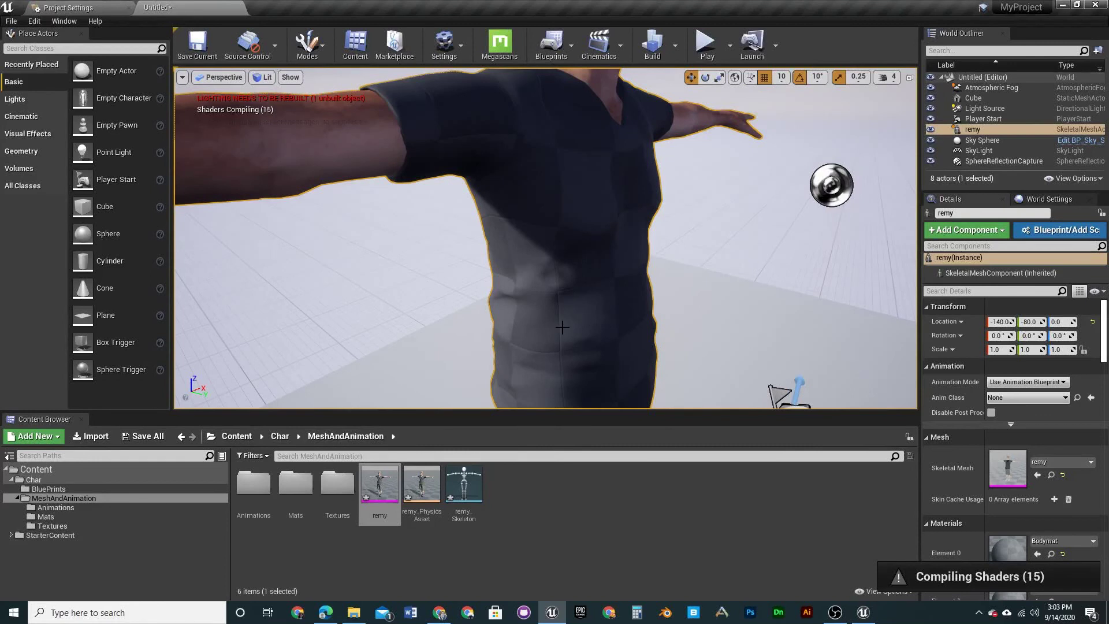
scroll(563, 327, "down", 3)
right_click_drag(562, 328, 584, 369)
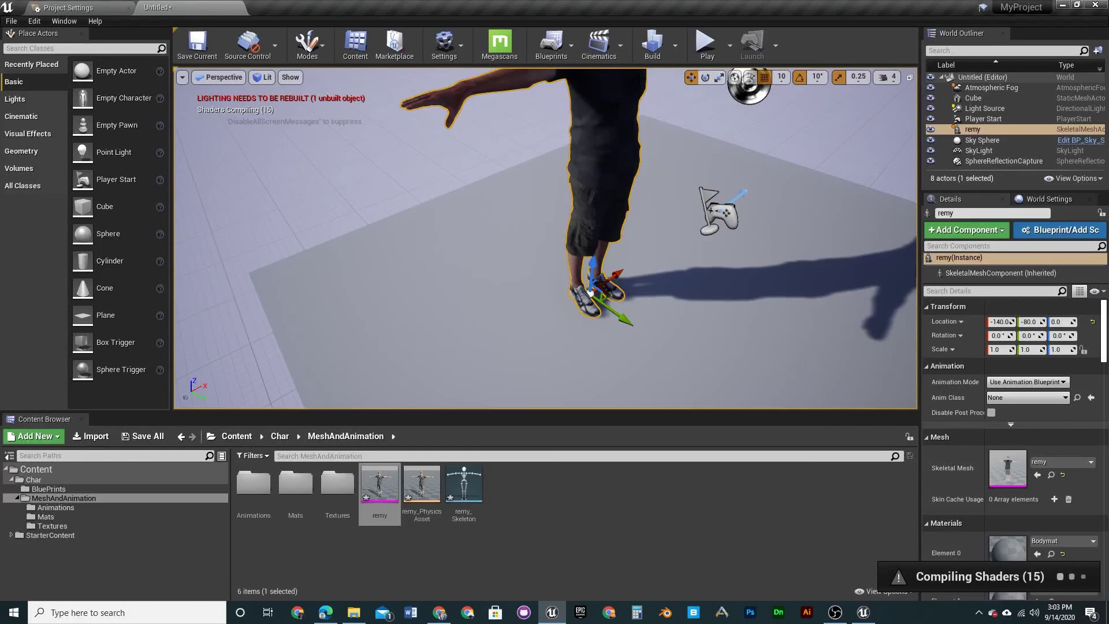
Preview the Standing_Idle and Walking__1_ animations from the Animations folder, closing each one after viewing
double_click(255, 501)
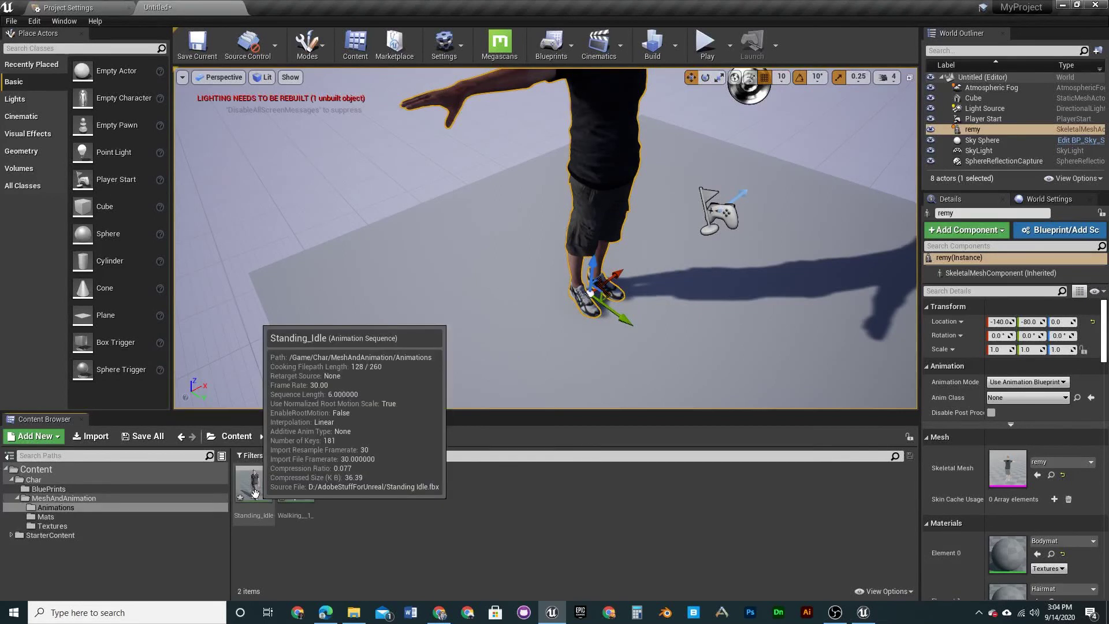
double_click(268, 494)
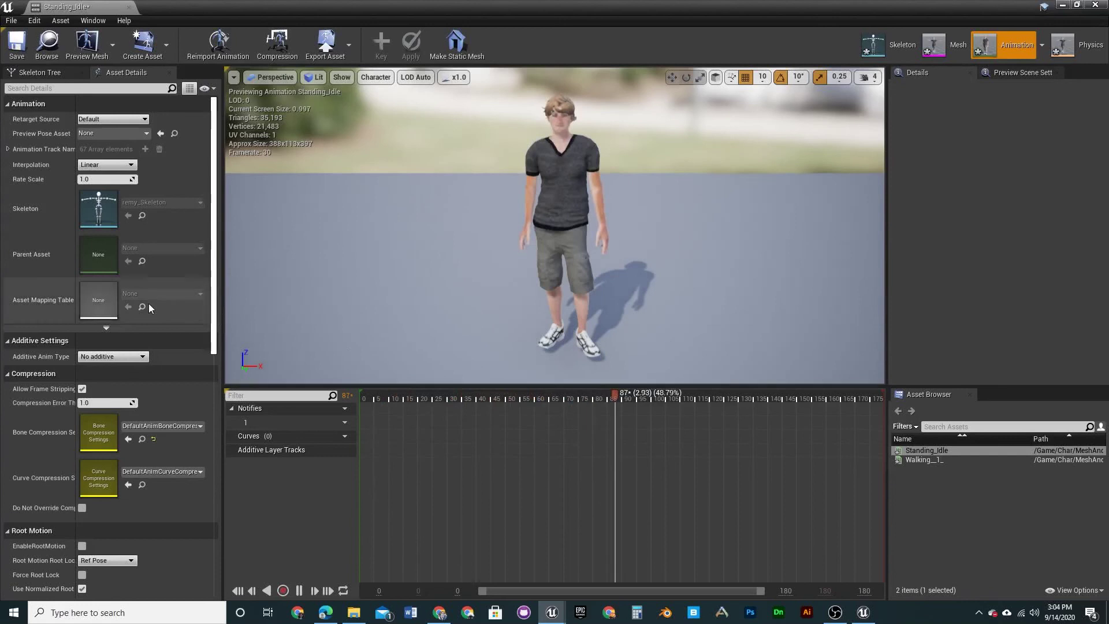
left_click(128, 6)
double_click(295, 484)
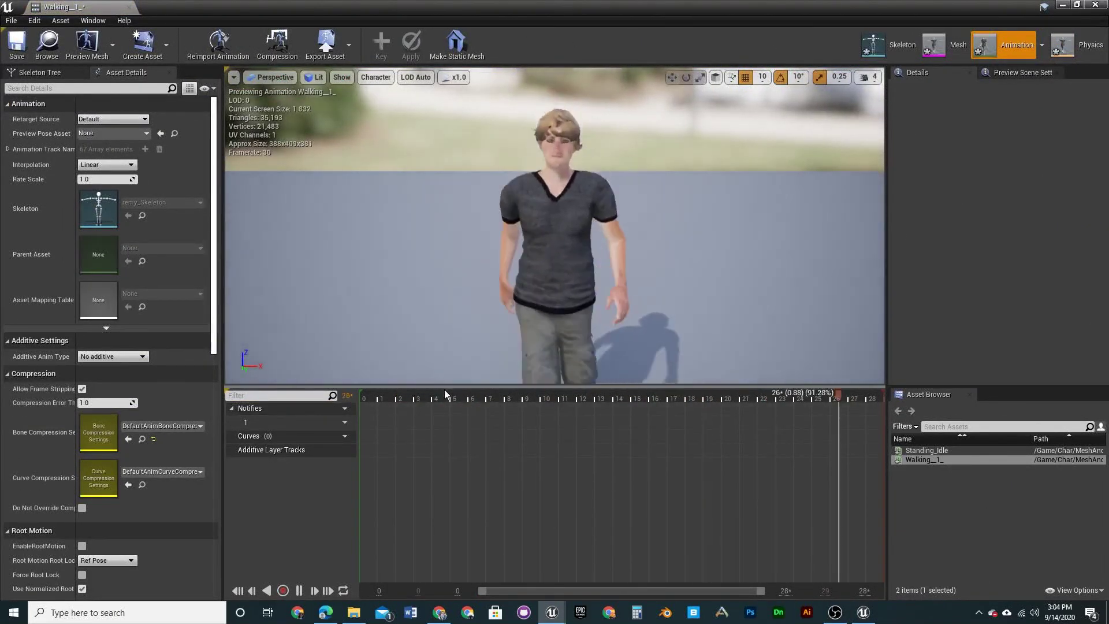
left_click(129, 7)
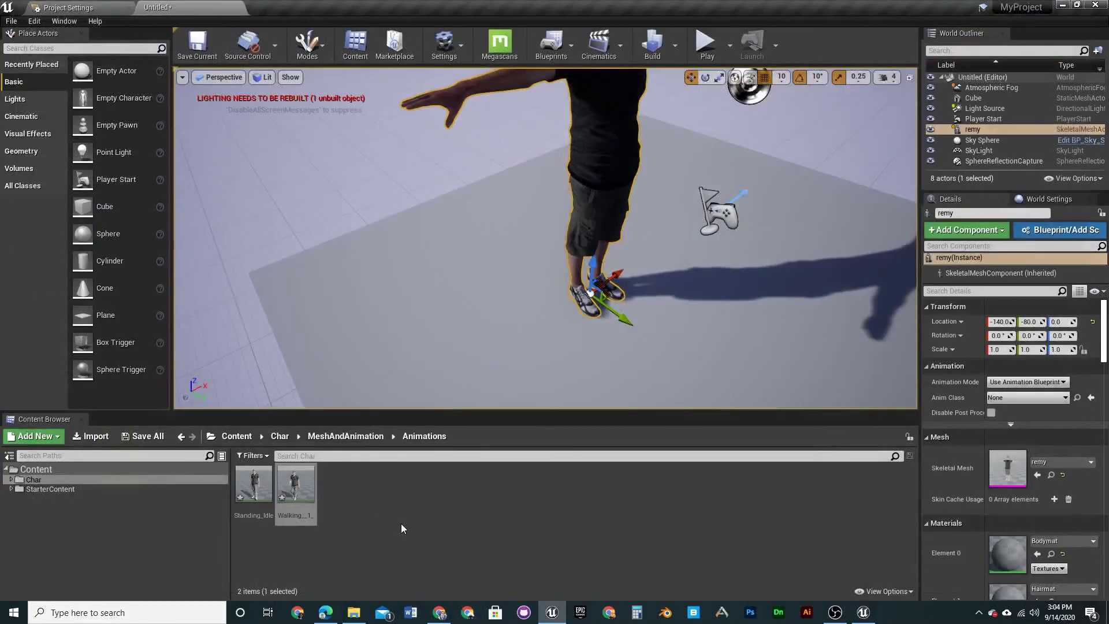
Create a Blend Space for remy_Skeleton in the Animations folder, keep its default name and open it
right_click(373, 508)
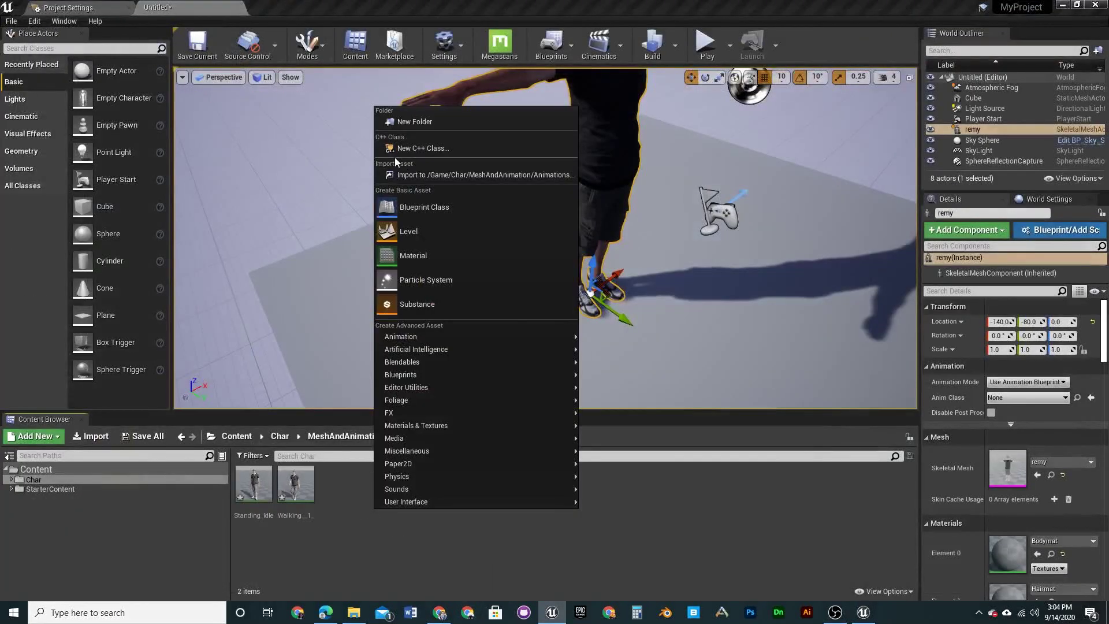
mouse_move(428, 339)
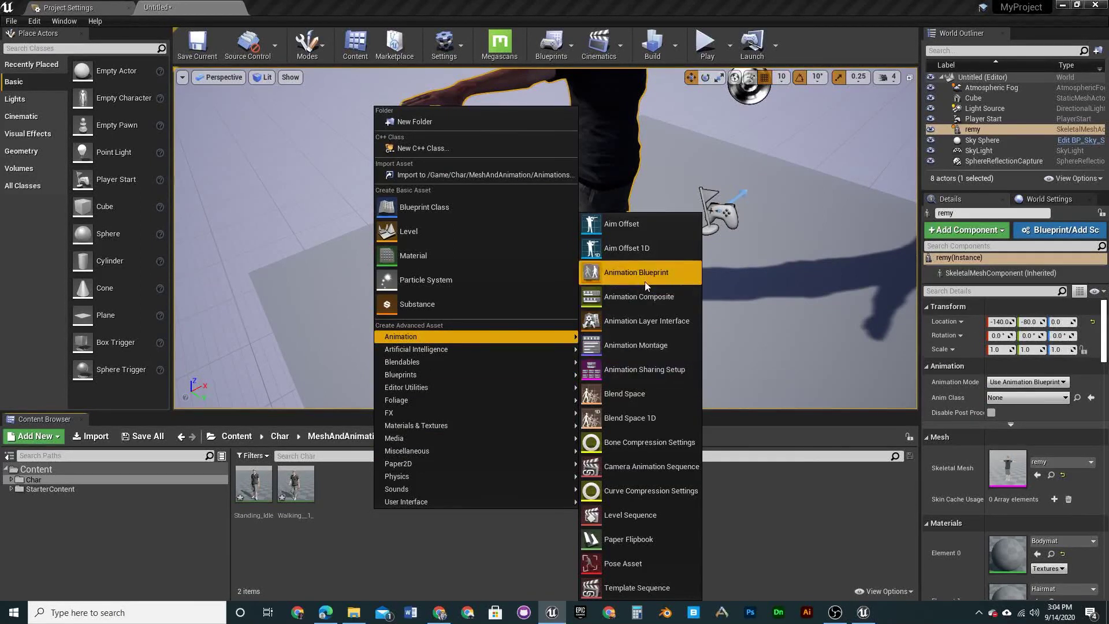
left_click(640, 398)
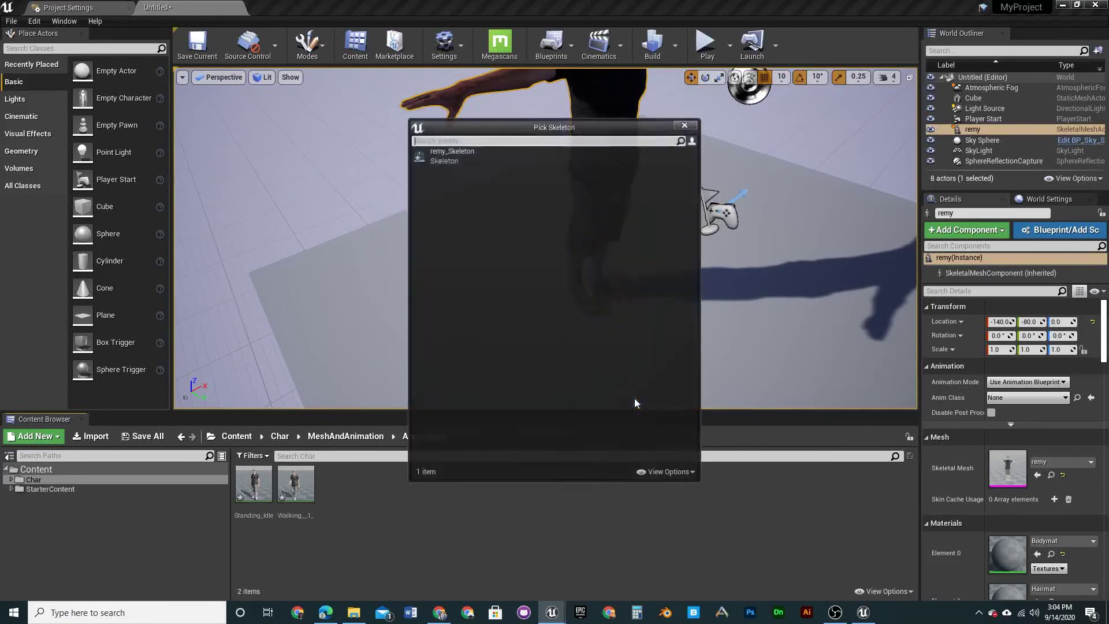
left_click(452, 154)
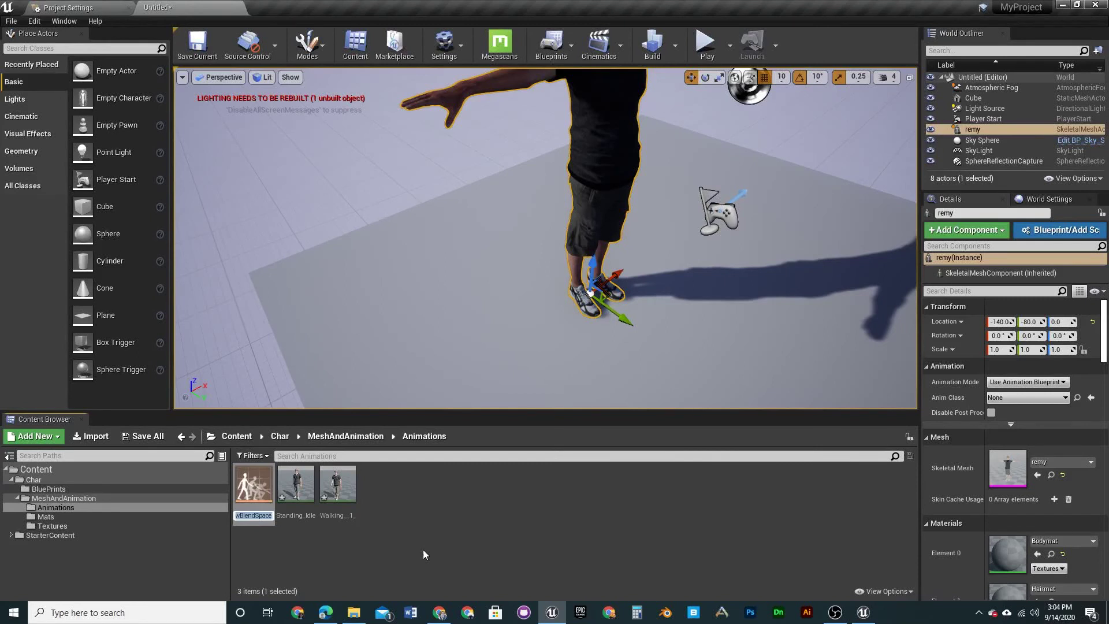
key("Return")
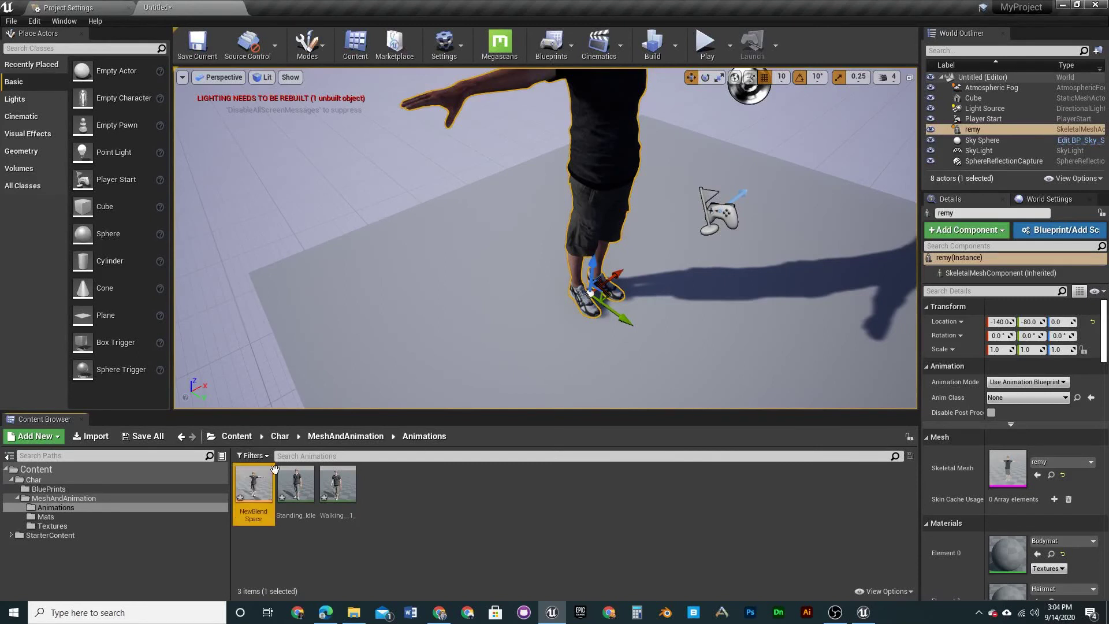
double_click(260, 495)
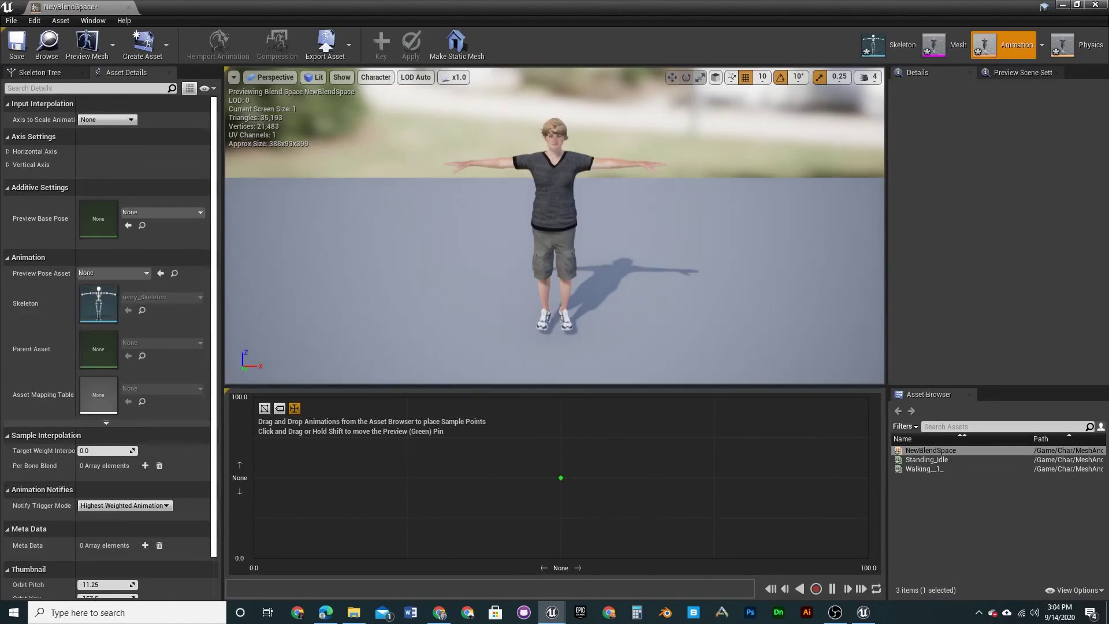
key("alt+Tab")
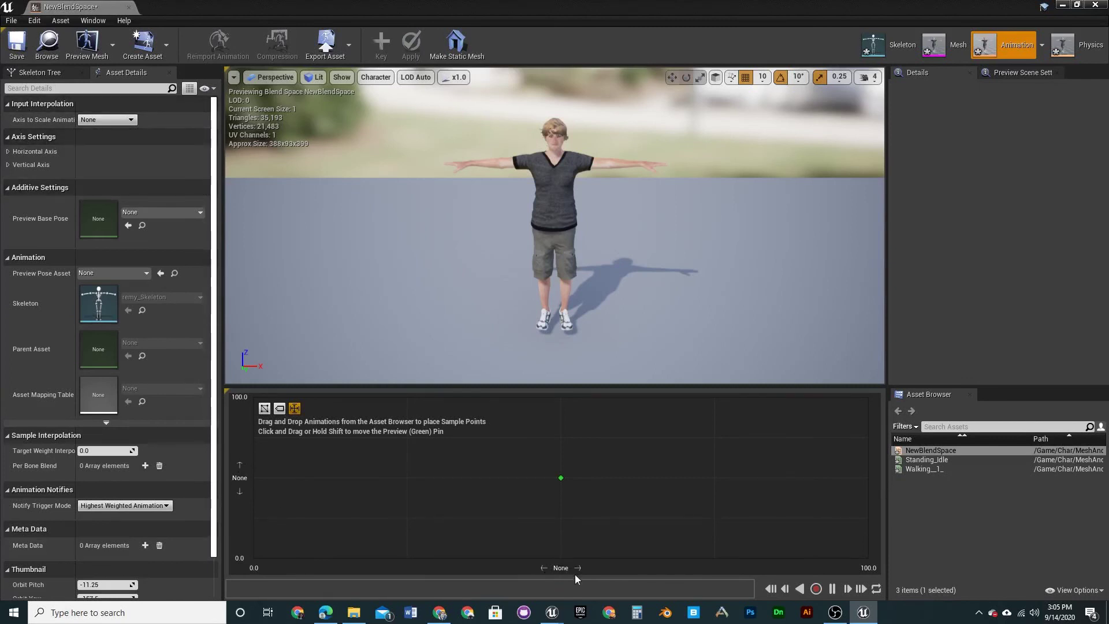
Name the blend space's horizontal axis MovementDirection and its vertical axis MovementSpeed
left_click(7, 151)
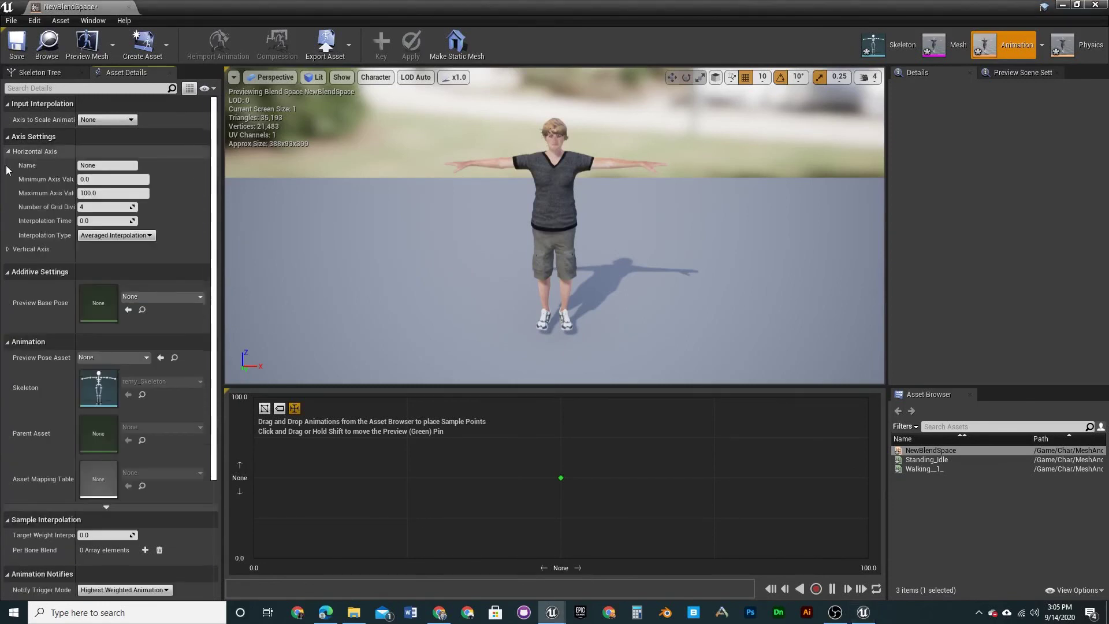
left_click(7, 250)
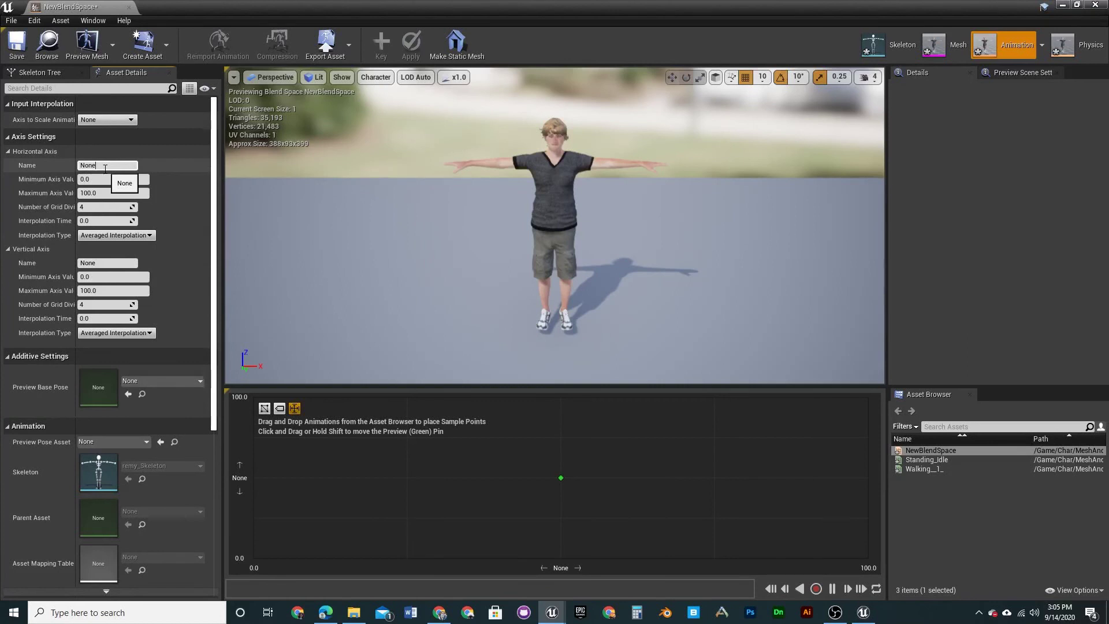
left_click(104, 166)
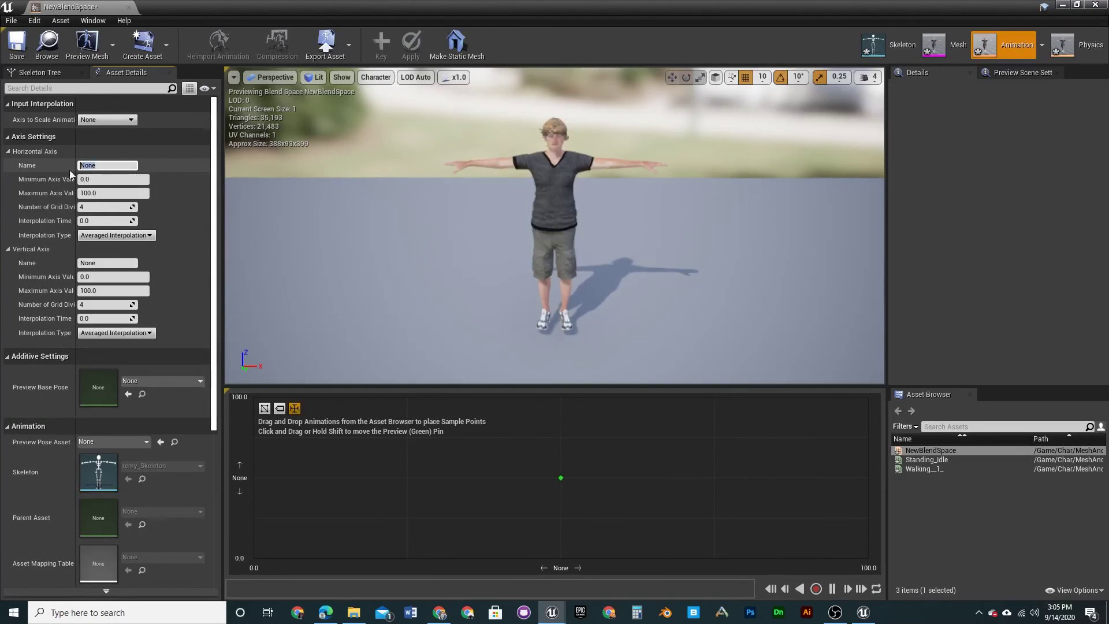
type("Movemetn")
type("Direction")
left_click(68, 262)
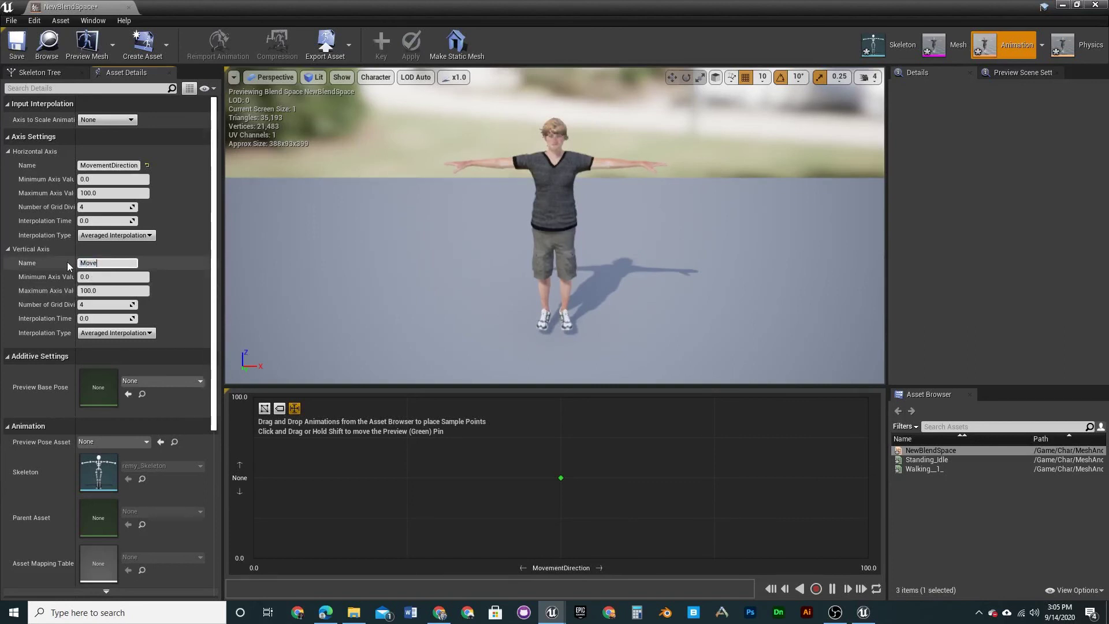
type("mentSpeed")
key("Return")
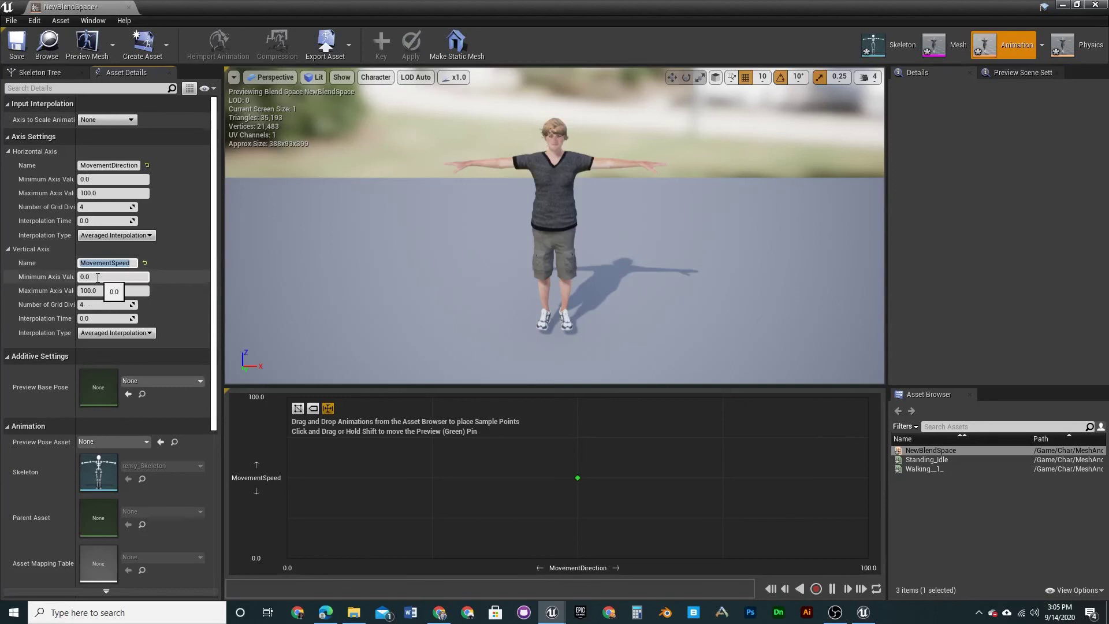
Set the MovementSpeed axis maximum to 600 and the MovementDirection axis range from -180 to 180
left_click(116, 292)
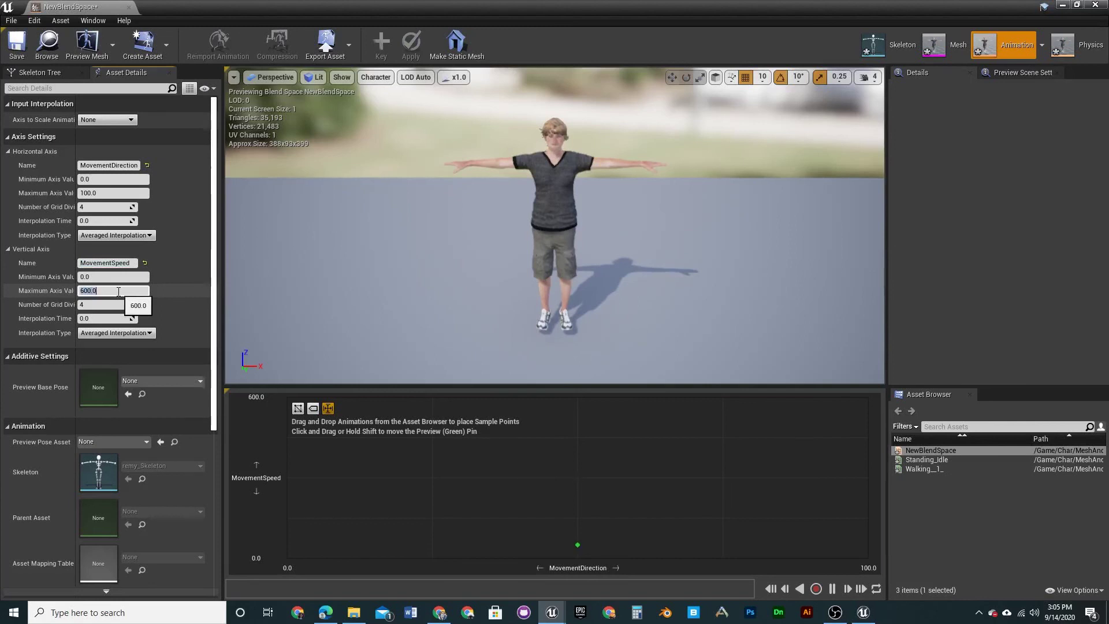
left_click(96, 181)
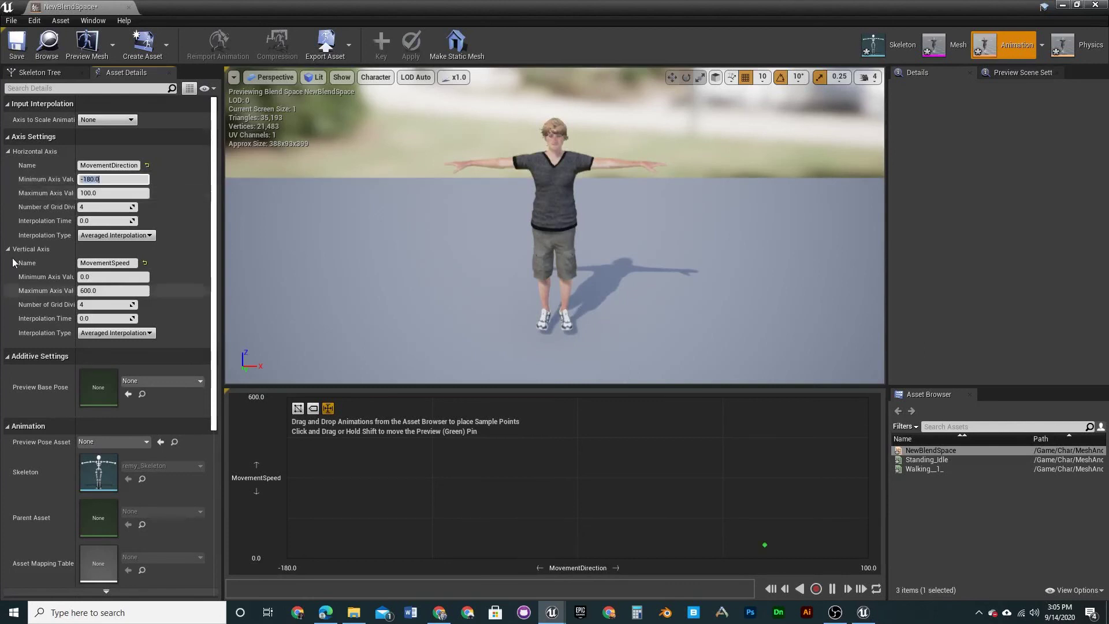
left_click(97, 193)
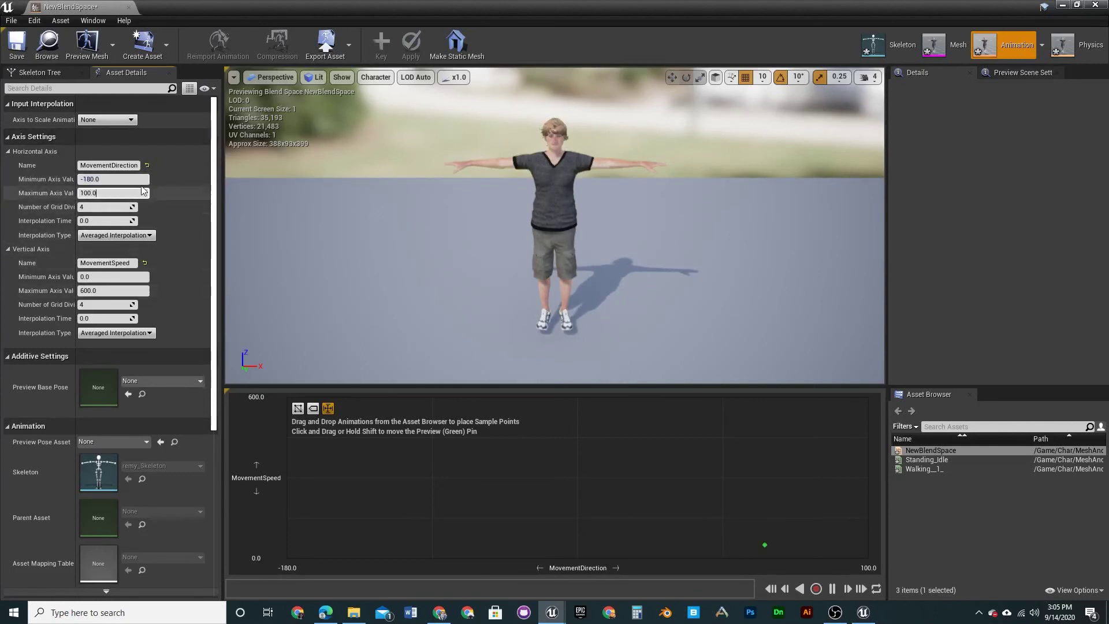
type("180")
key("Return")
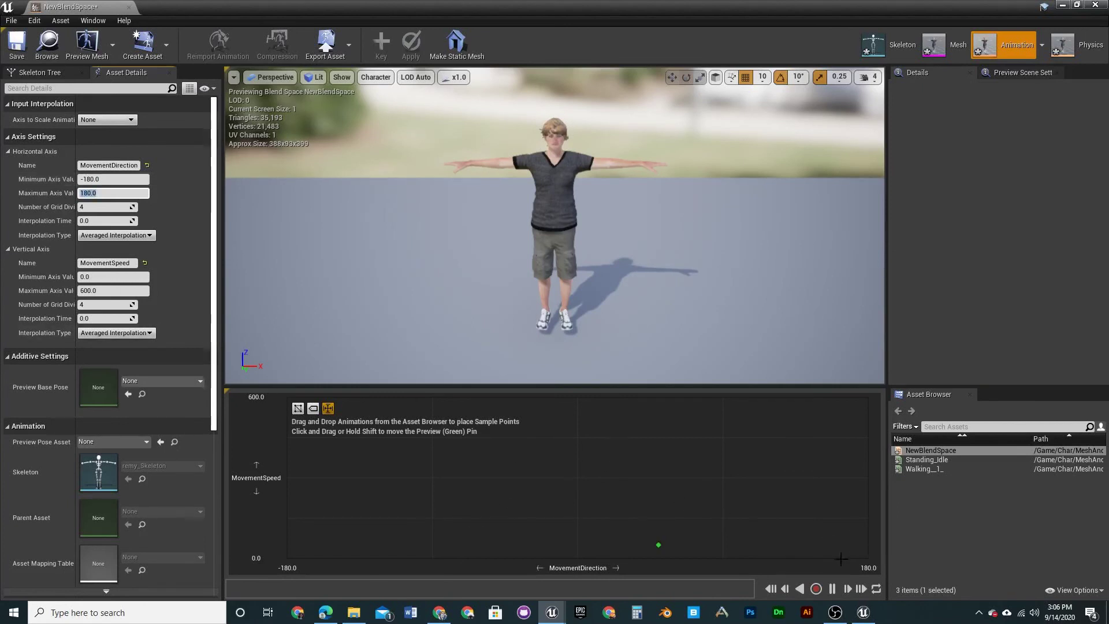
Explore the blend grid's range with the preview pin, ending near zero direction at zero speed
left_click_drag(670, 544, 1092, 381)
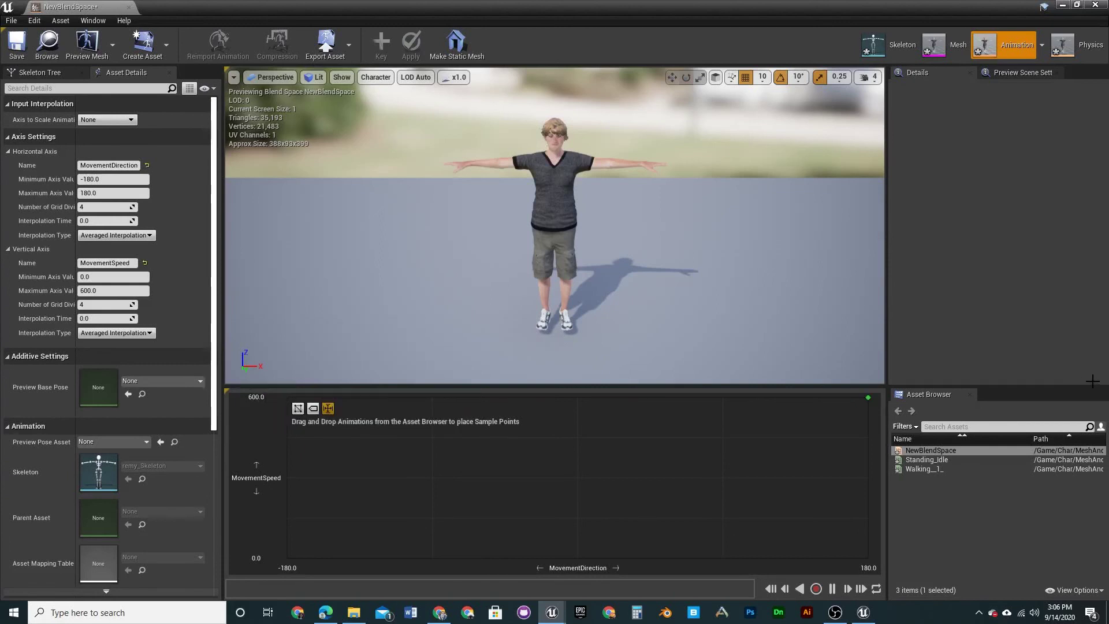
left_click_drag(695, 394, 577, 388)
left_click_drag(577, 430, 587, 557)
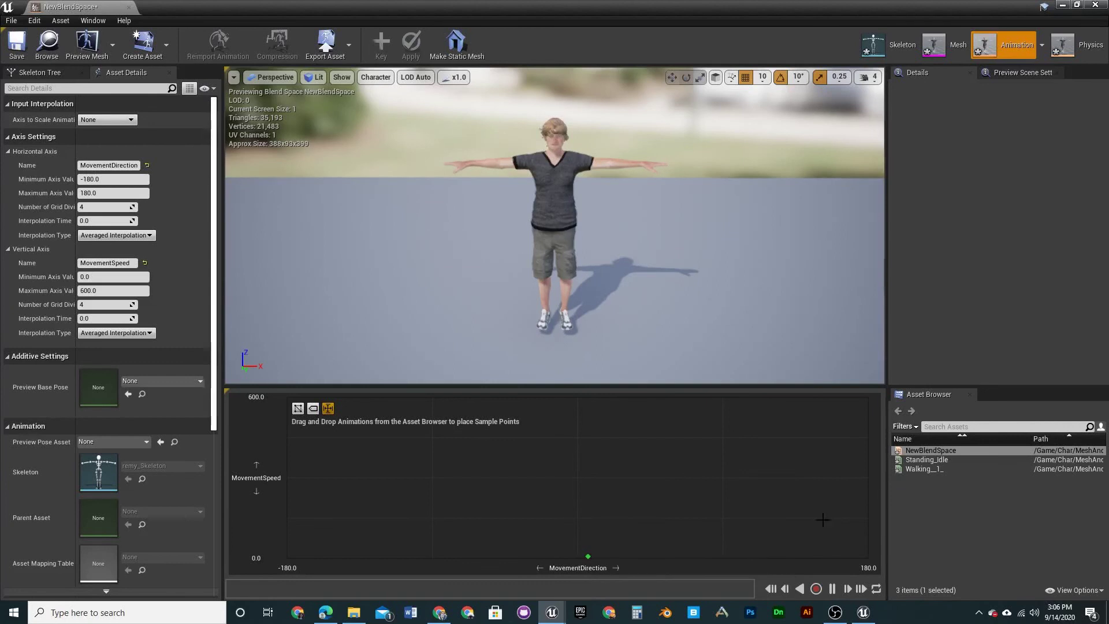
Place Standing_Idle samples at speed 0 for directions 0, 90, 180 and -90, and a Walking__1_ sample at direction -180
left_click_drag(941, 460, 578, 559)
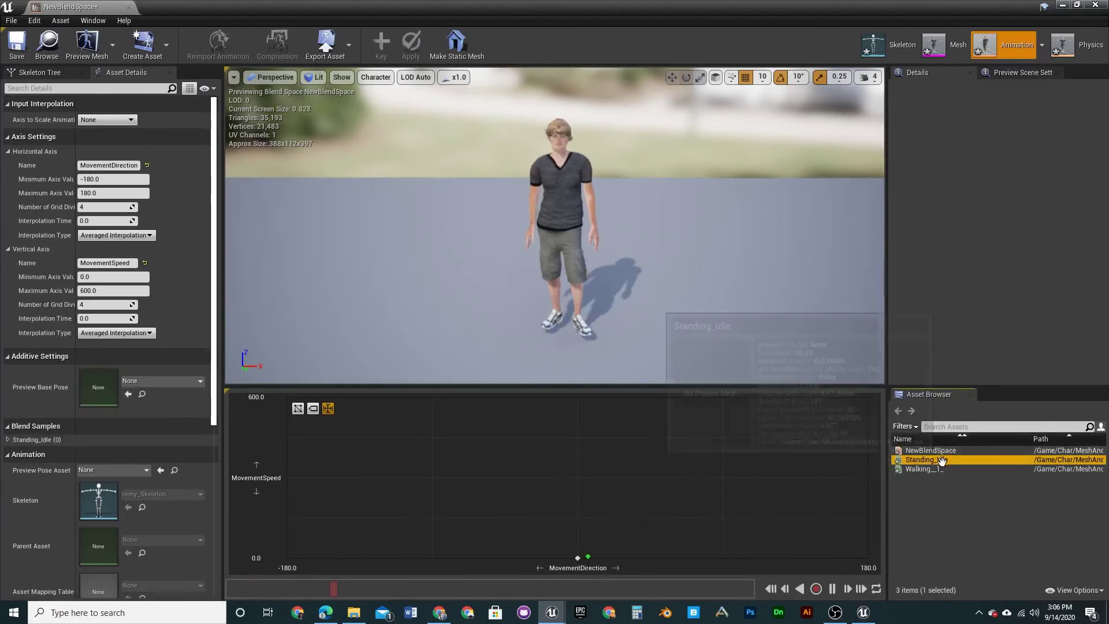
left_click_drag(734, 571, 722, 557)
left_click_drag(919, 460, 868, 558)
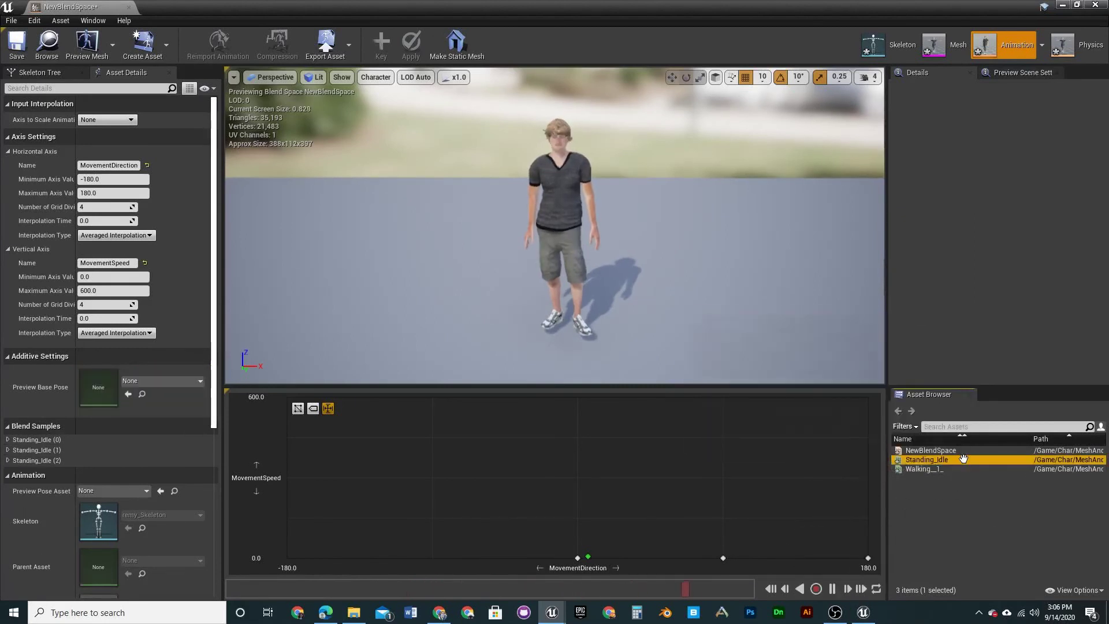
left_click_drag(665, 546, 456, 560)
left_click_drag(924, 469, 287, 558)
left_click_drag(656, 508, 653, 556)
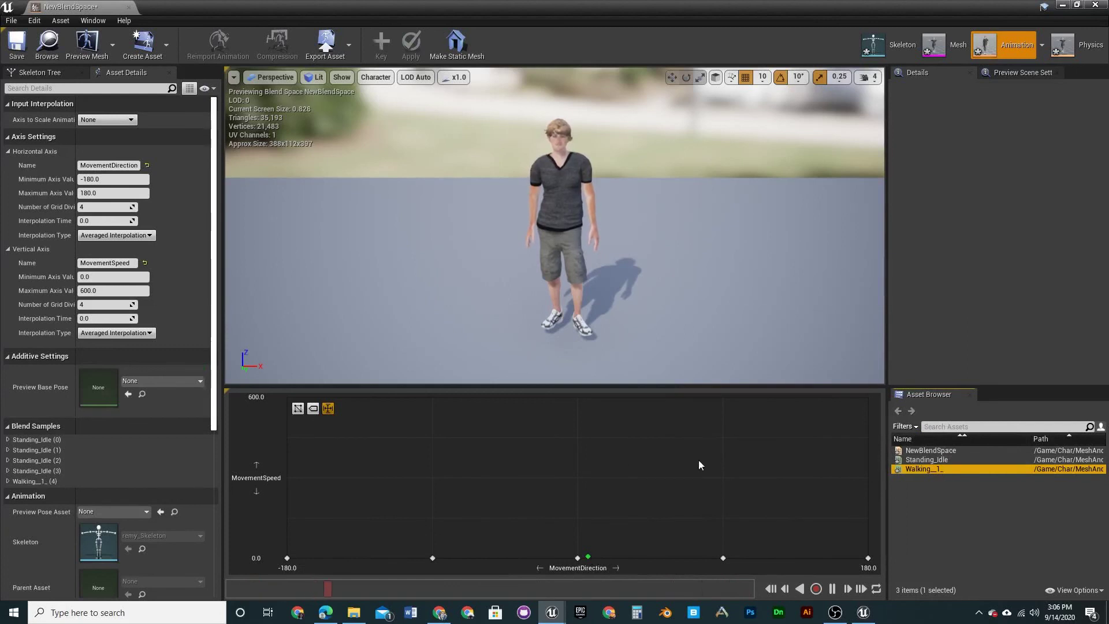
Place a Walking__1_ sample at direction 0 and speed 600, and save the blend space after previewing the blend
left_click_drag(924, 469, 577, 398)
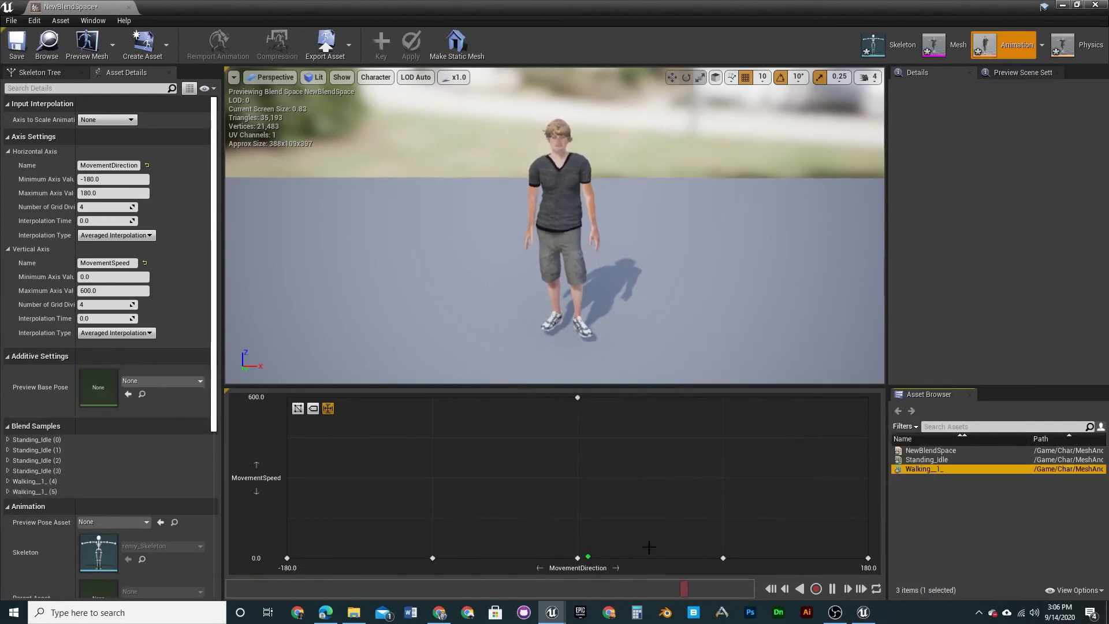
mouse_move(588, 557)
left_mouse_down()
mouse_move(570, 437)
mouse_move(593, 403)
mouse_move(954, 400)
mouse_move(282, 385)
mouse_move(459, 384)
left_mouse_up()
mouse_move(568, 451)
left_mouse_down()
mouse_move(554, 548)
mouse_move(582, 446)
mouse_move(578, 547)
mouse_move(577, 392)
mouse_move(575, 482)
mouse_move(576, 404)
mouse_move(559, 500)
left_mouse_up()
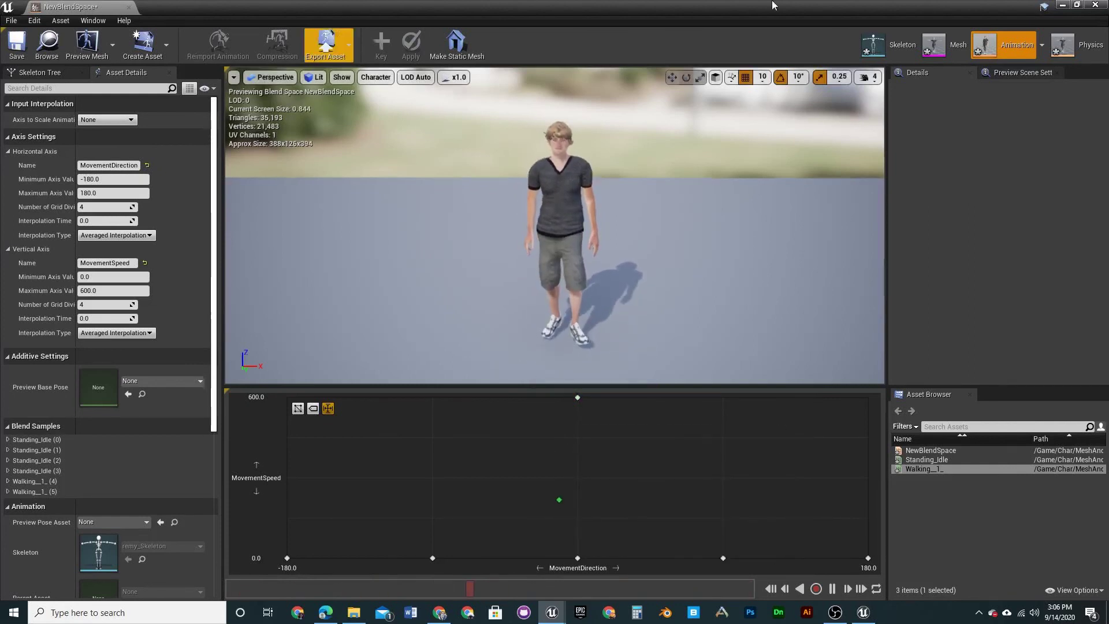
left_click(17, 45)
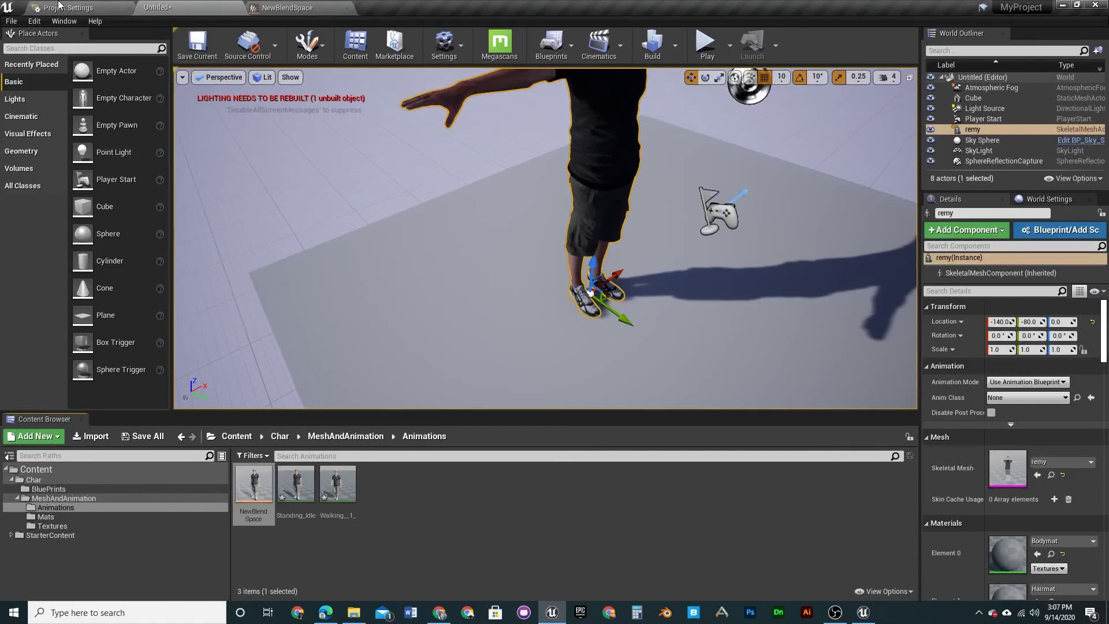
Add two axis mappings in the project's engine input settings and expand both to show their key bindings
left_click(59, 6)
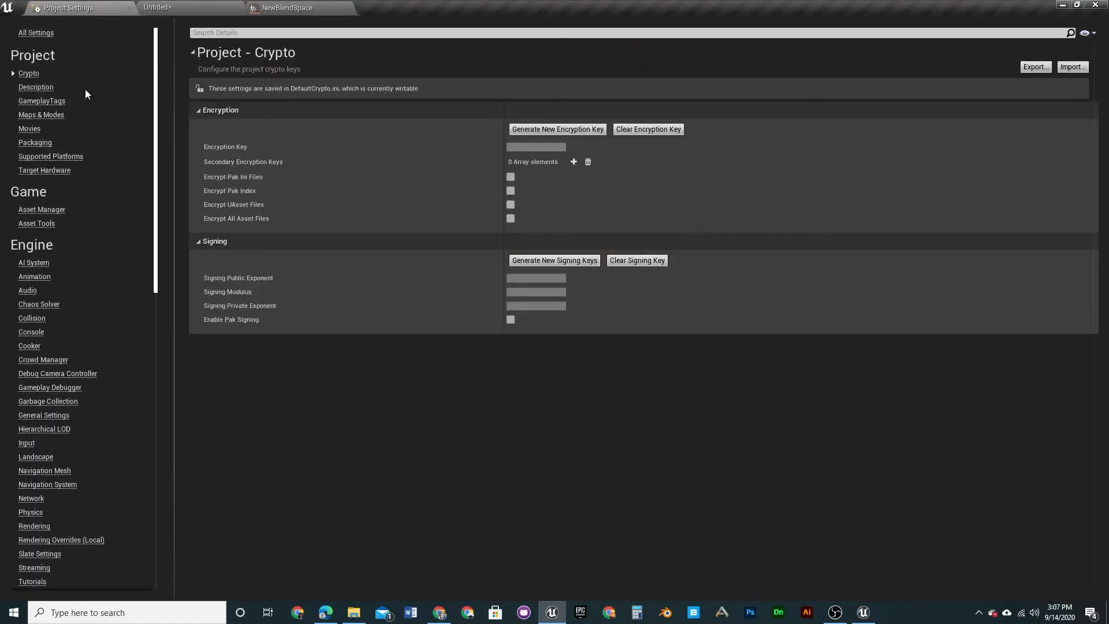
left_click(26, 443)
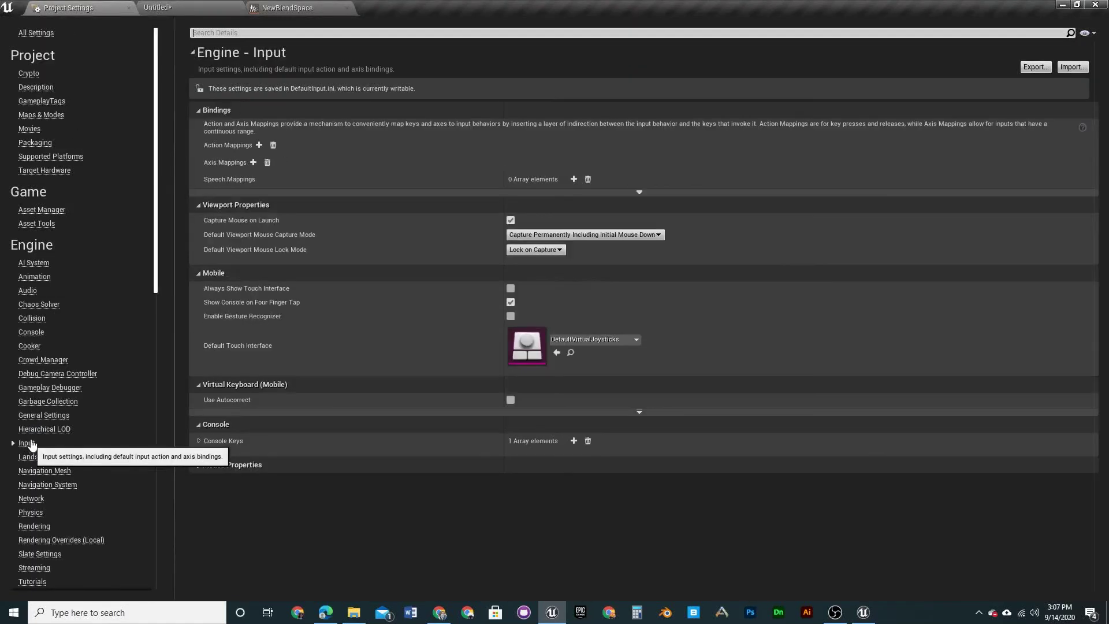
left_click(253, 162)
left_click(253, 162)
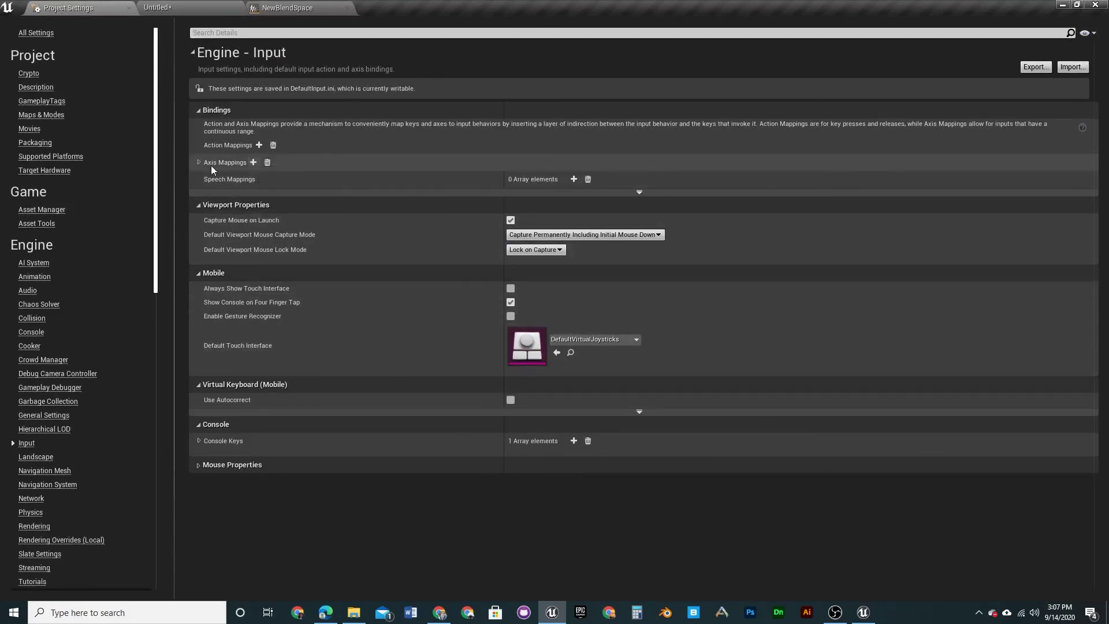
left_click(199, 162)
left_click(204, 179)
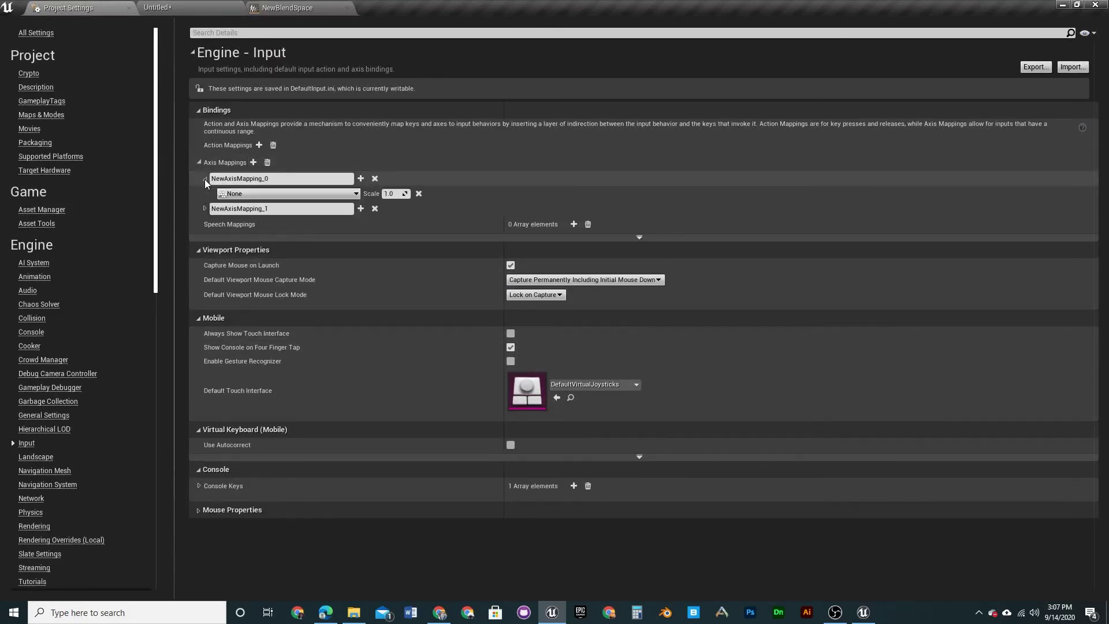
left_click(204, 209)
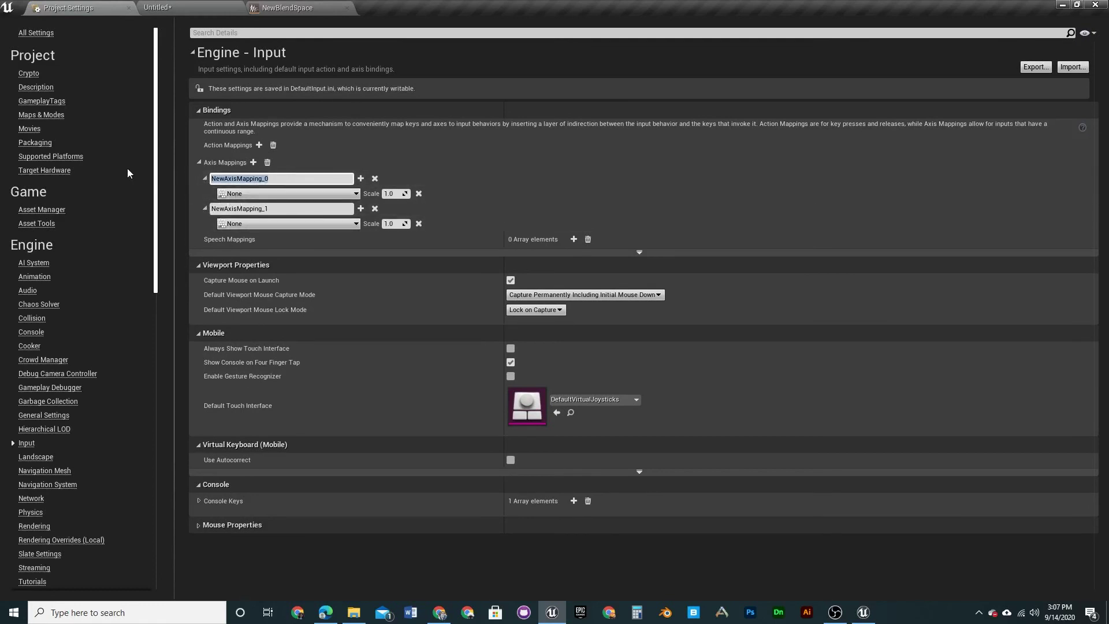
Name the first axis mapping Forwards/Backwards and bind it to the keyboard keys W and S
type("Forwards/Backwards")
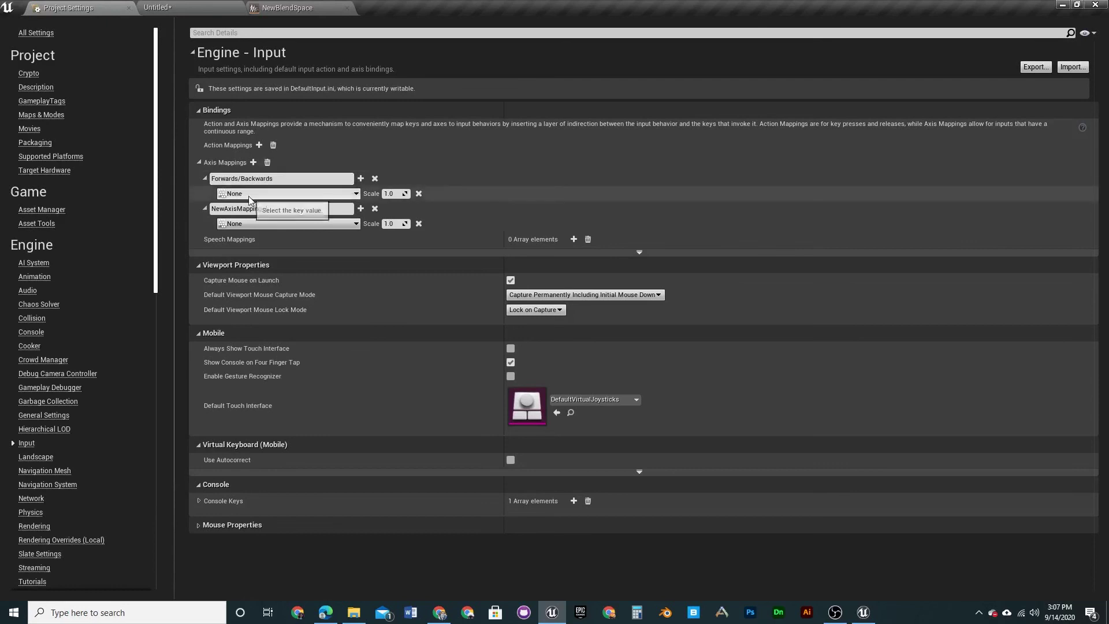
left_click(271, 195)
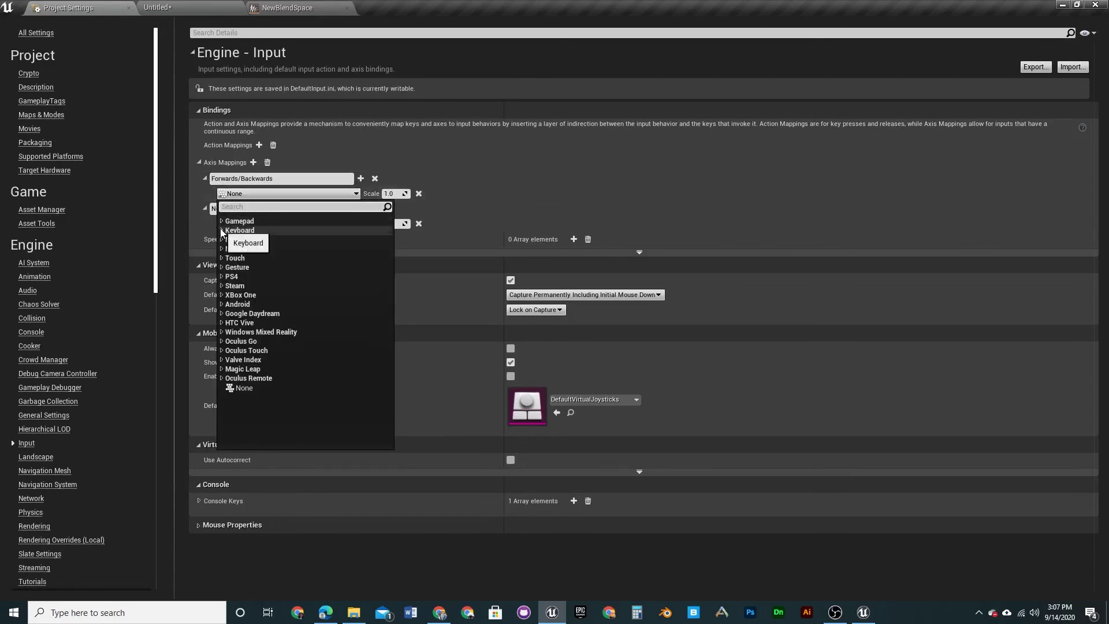
type("w")
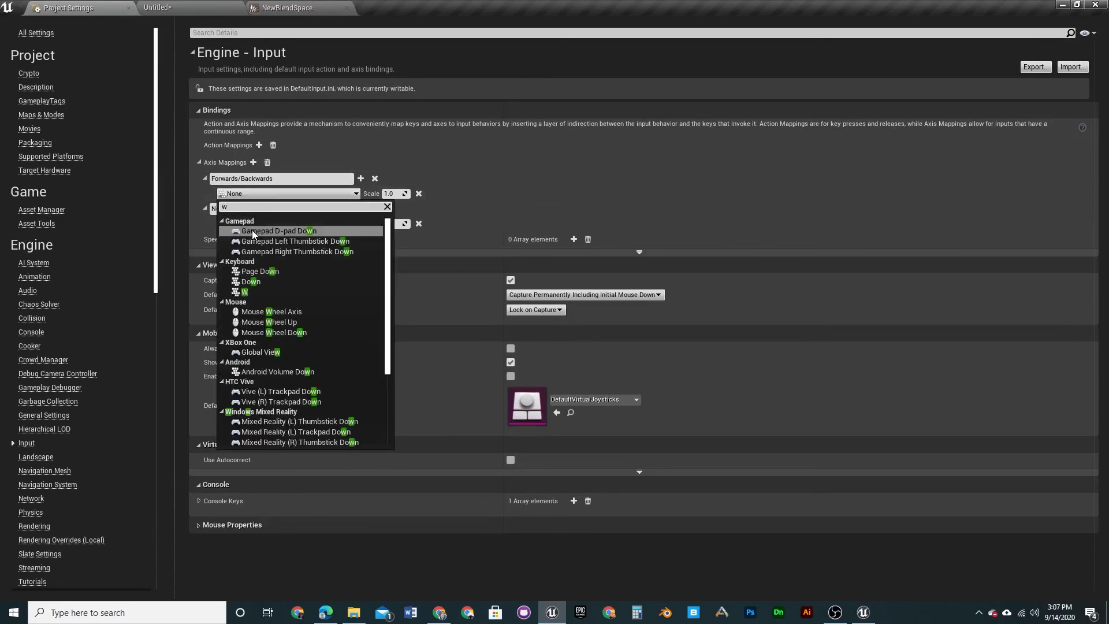
left_click(261, 295)
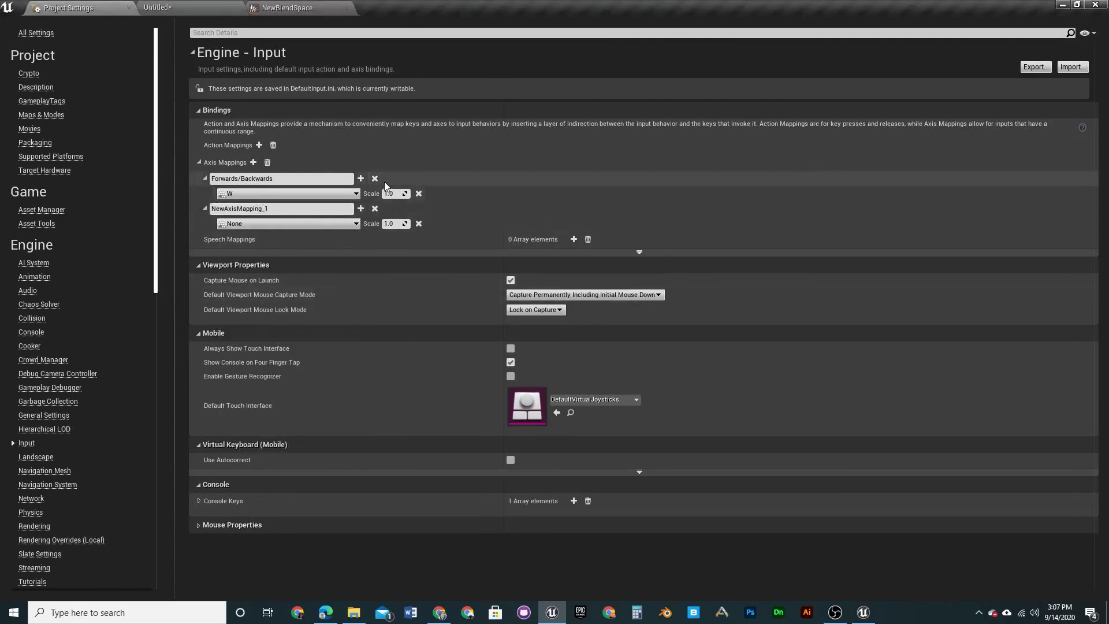
left_click(361, 178)
left_click(247, 209)
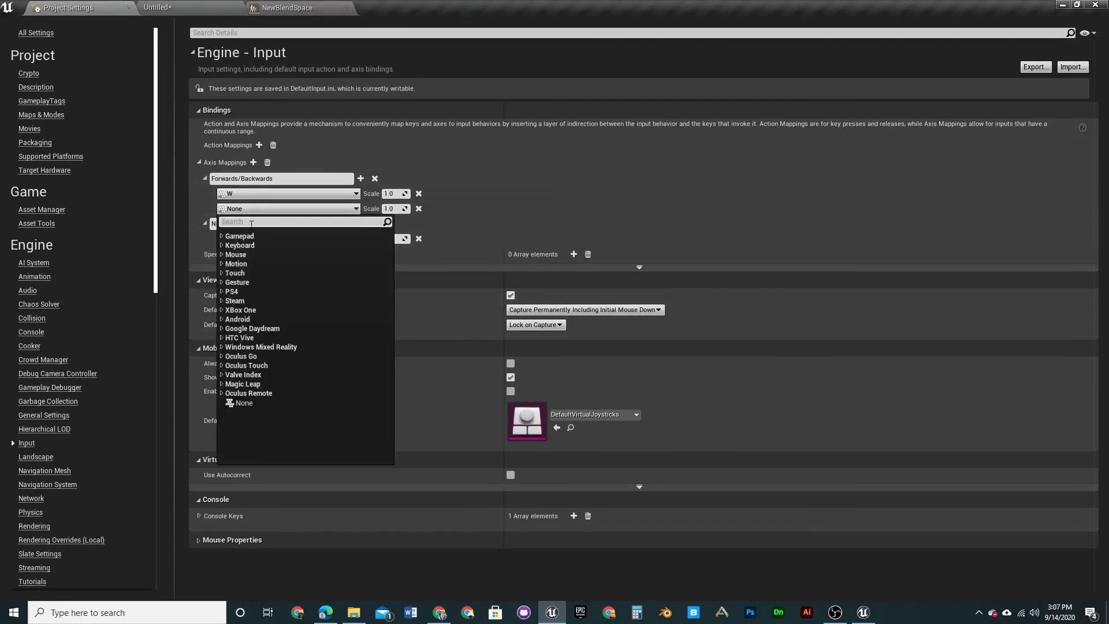
type("s")
scroll(271, 376, "down", 5)
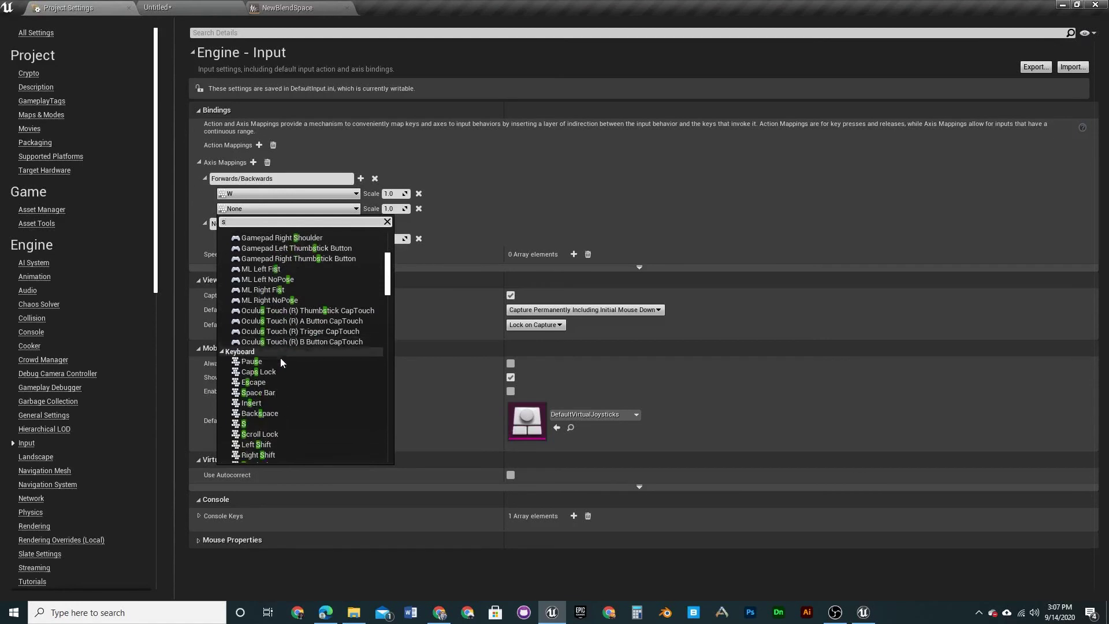
left_click(253, 422)
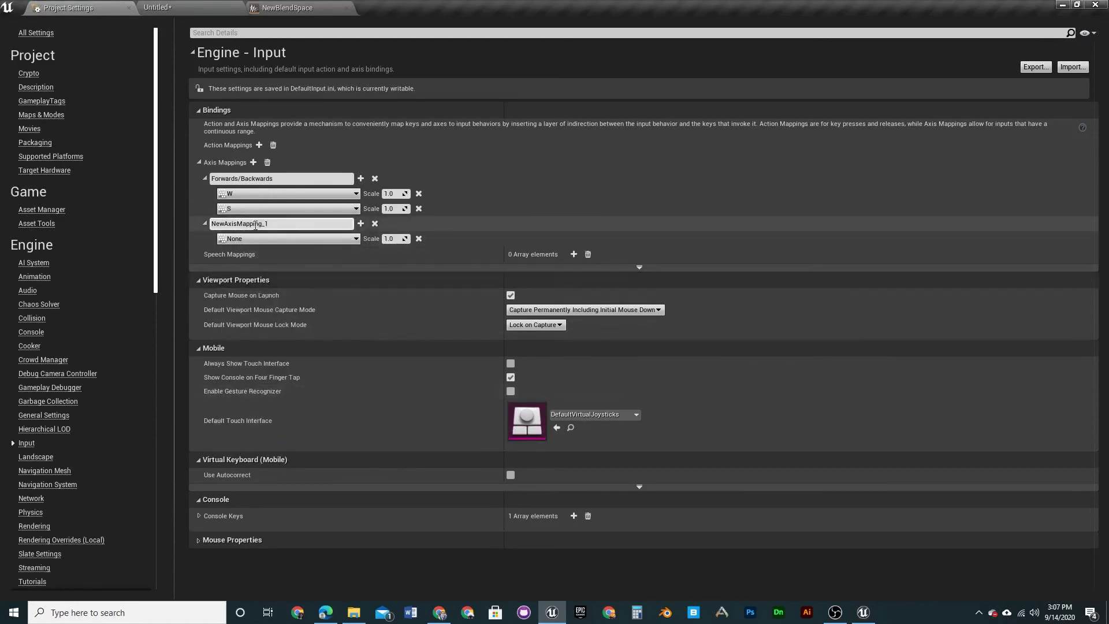
Rename the second axis mapping as Left/Right
double_click(263, 223)
type("Le")
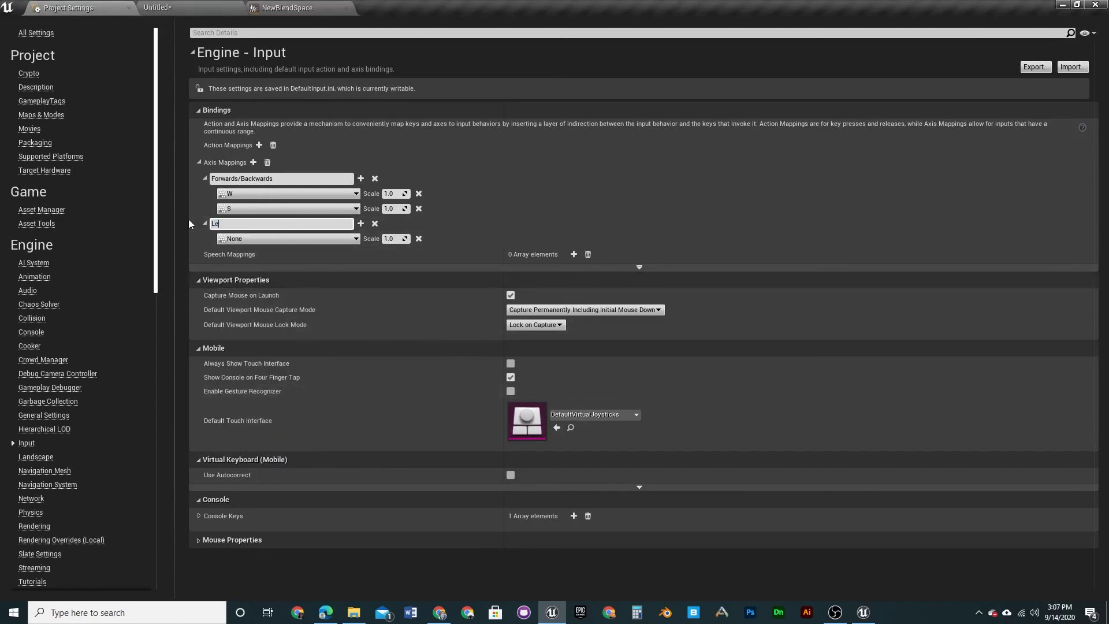
type("ft Righ")
key("BackSpace")
type("/")
key("Return")
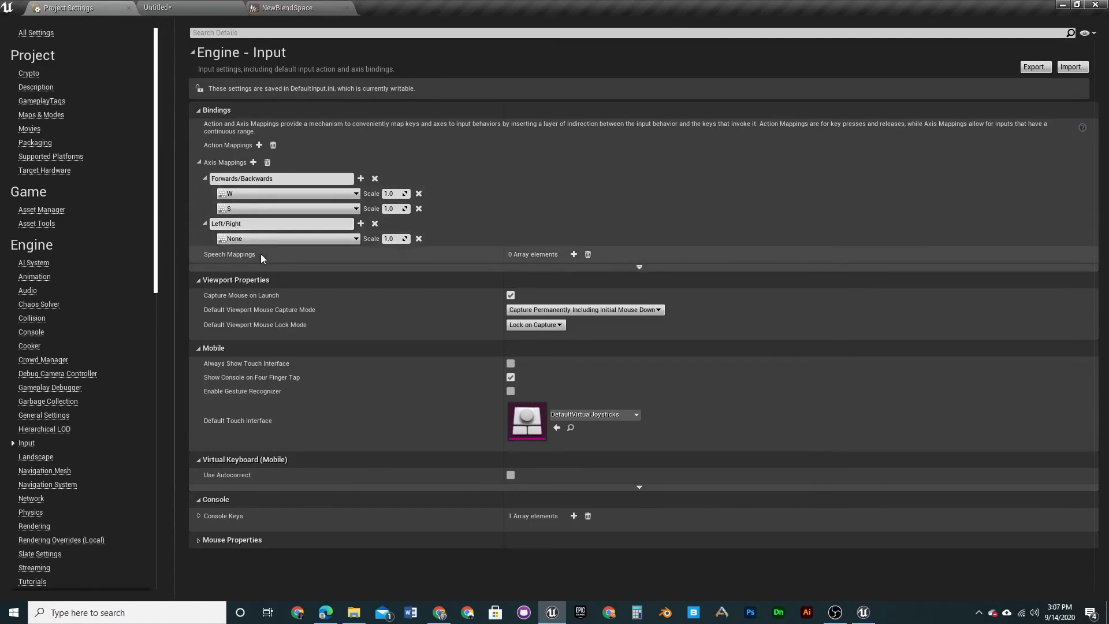
Bind the Left/Right axis mapping to the keyboard keys A and D
left_click(280, 238)
type("a")
scroll(276, 343, "down", 4)
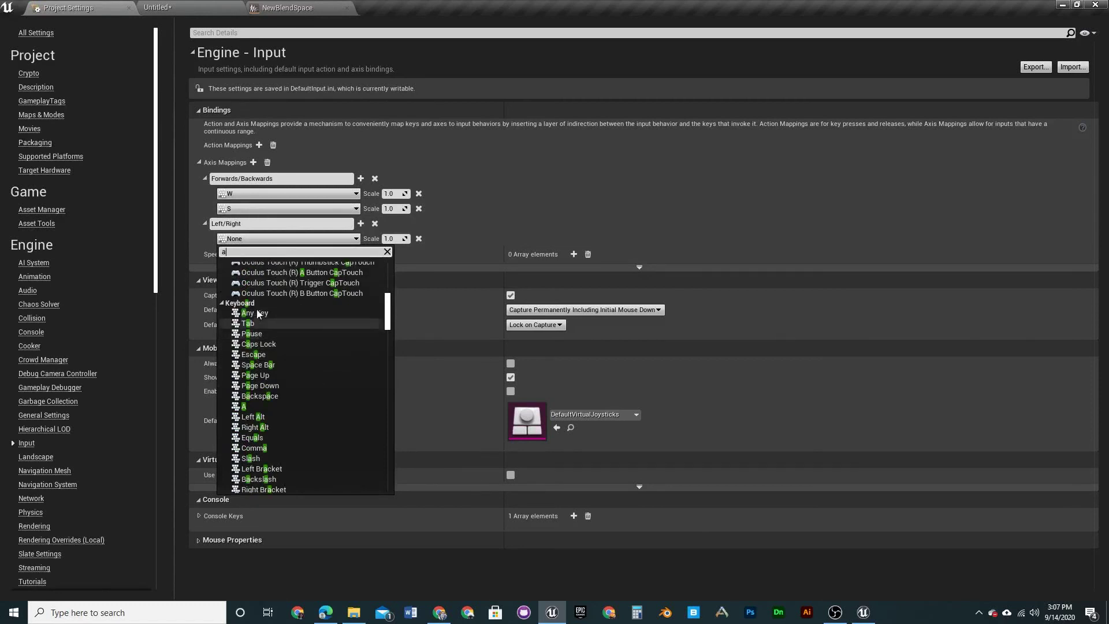
left_click(253, 407)
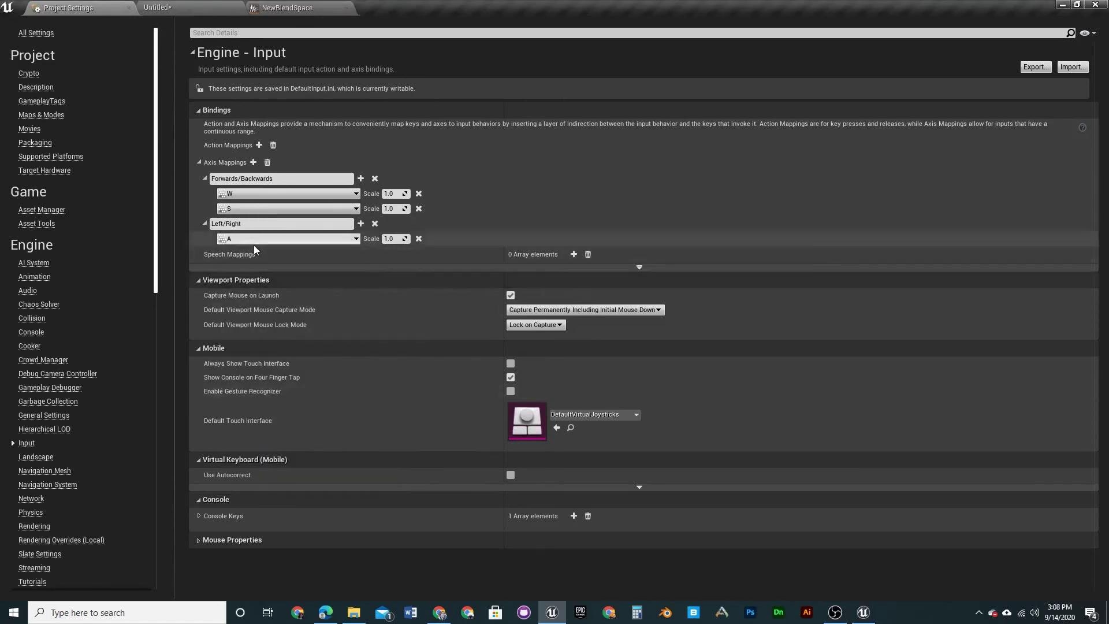
left_click(360, 224)
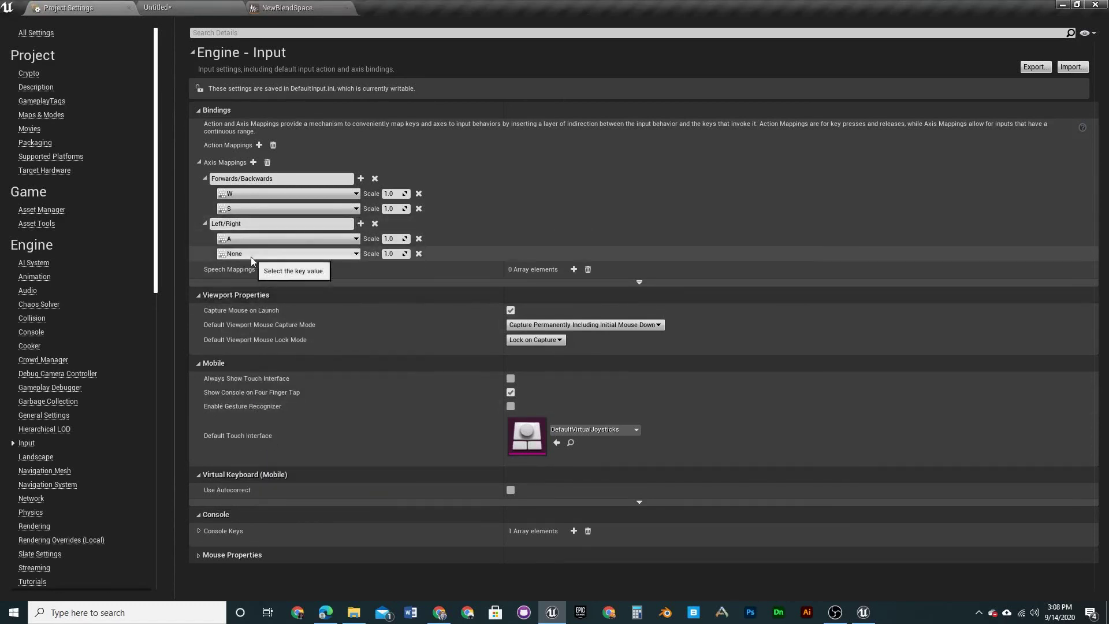
left_click(278, 254)
type("d")
scroll(263, 303, "down", 10)
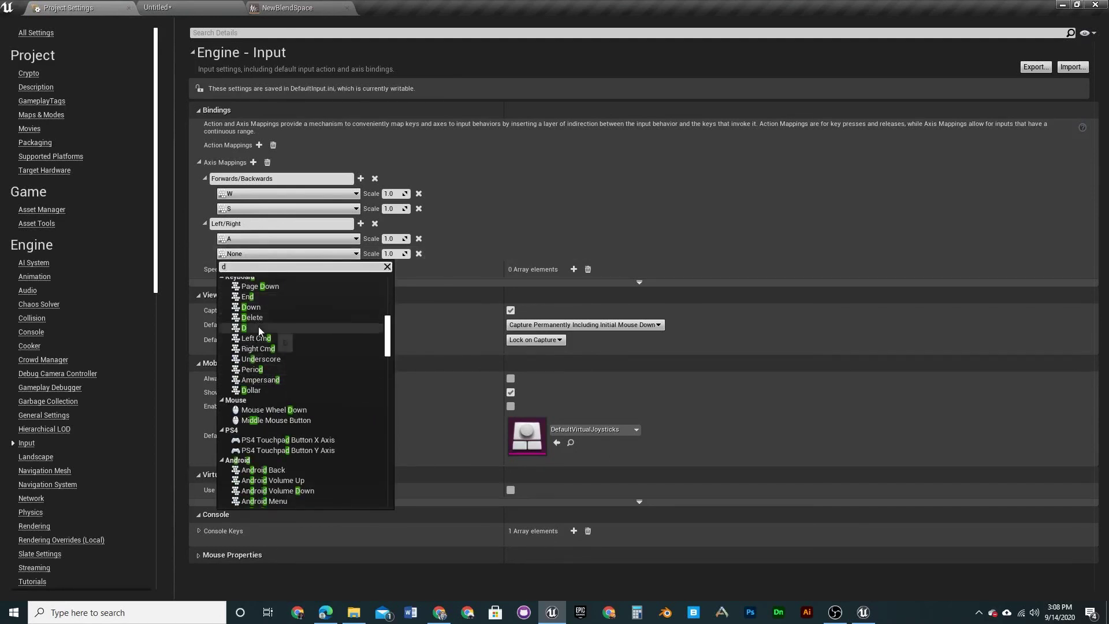
left_click(254, 327)
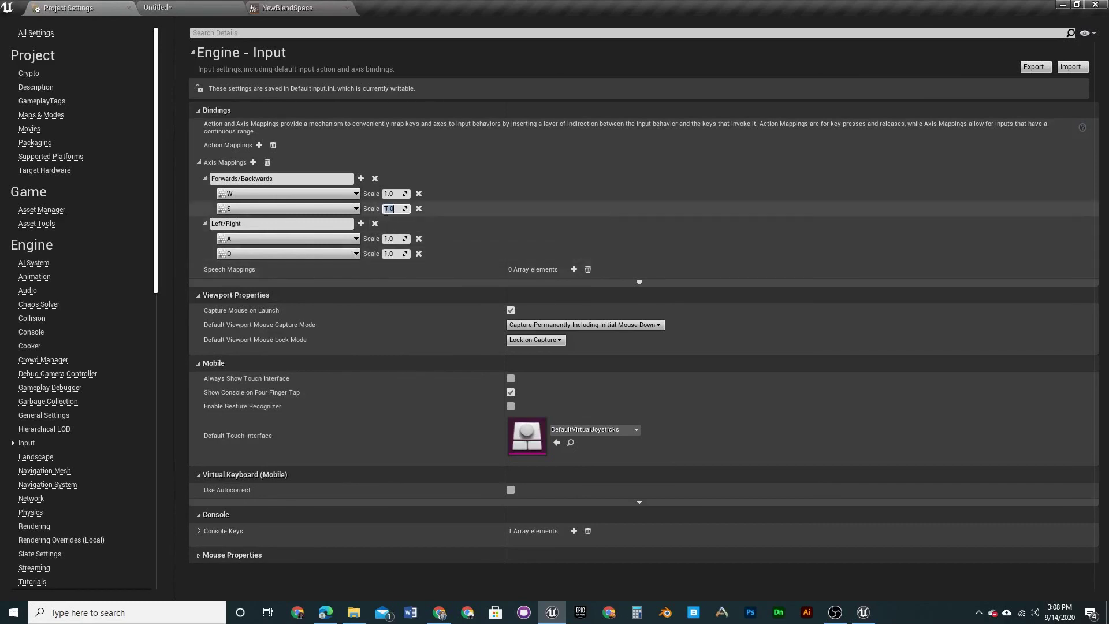
Set the scale of the S and A key bindings to -1 and close the project settings
type("-1")
key("Return")
key("Return")
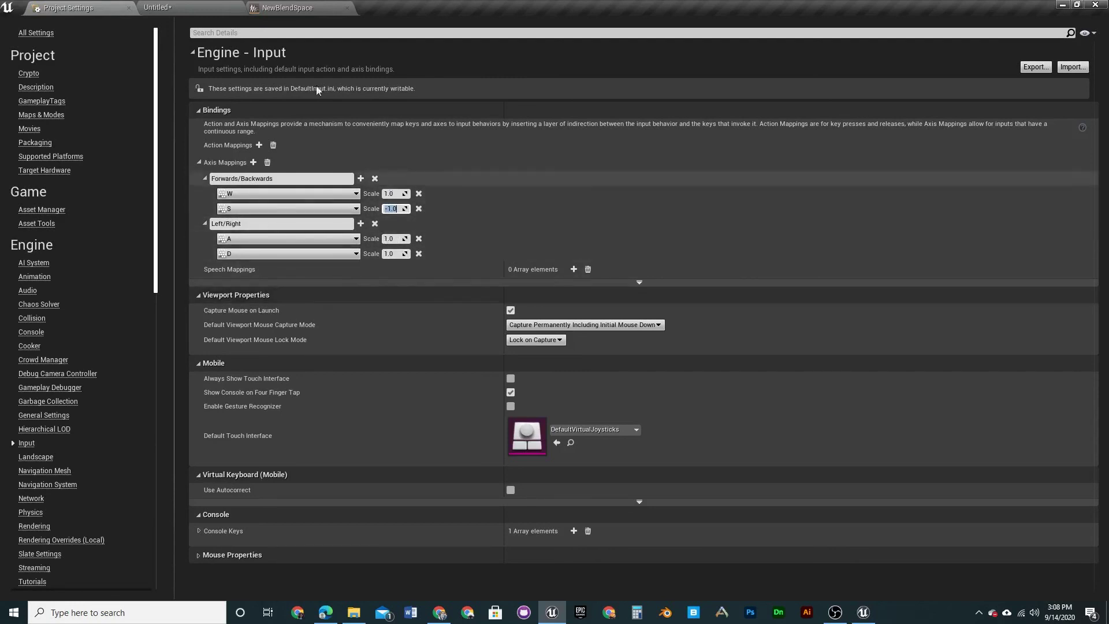
left_click(386, 254)
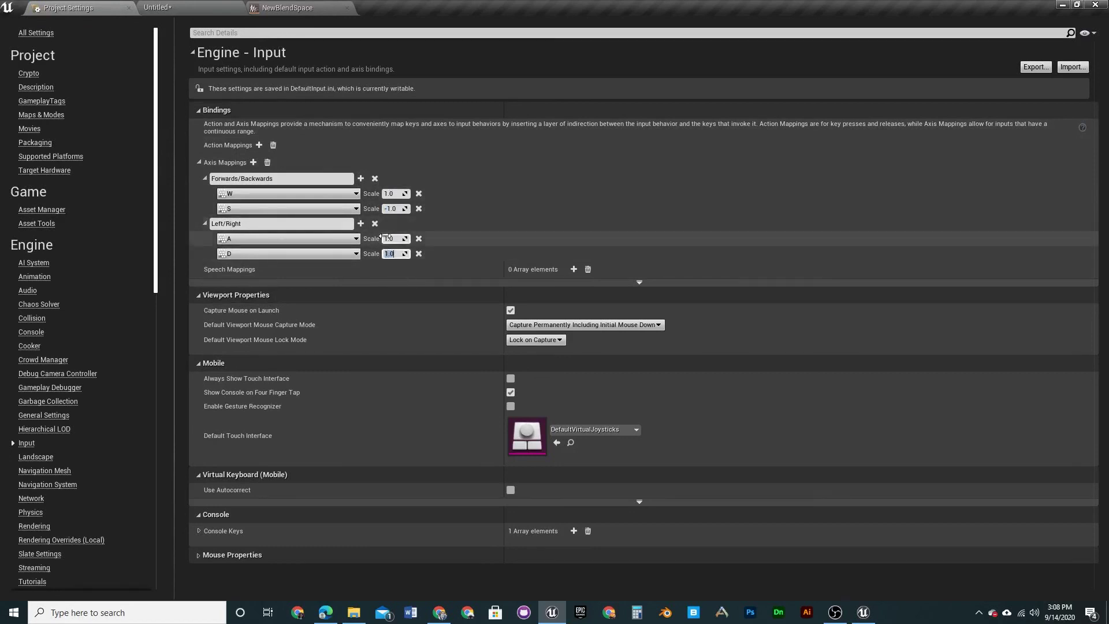
left_click(386, 238)
type("-")
key("Return")
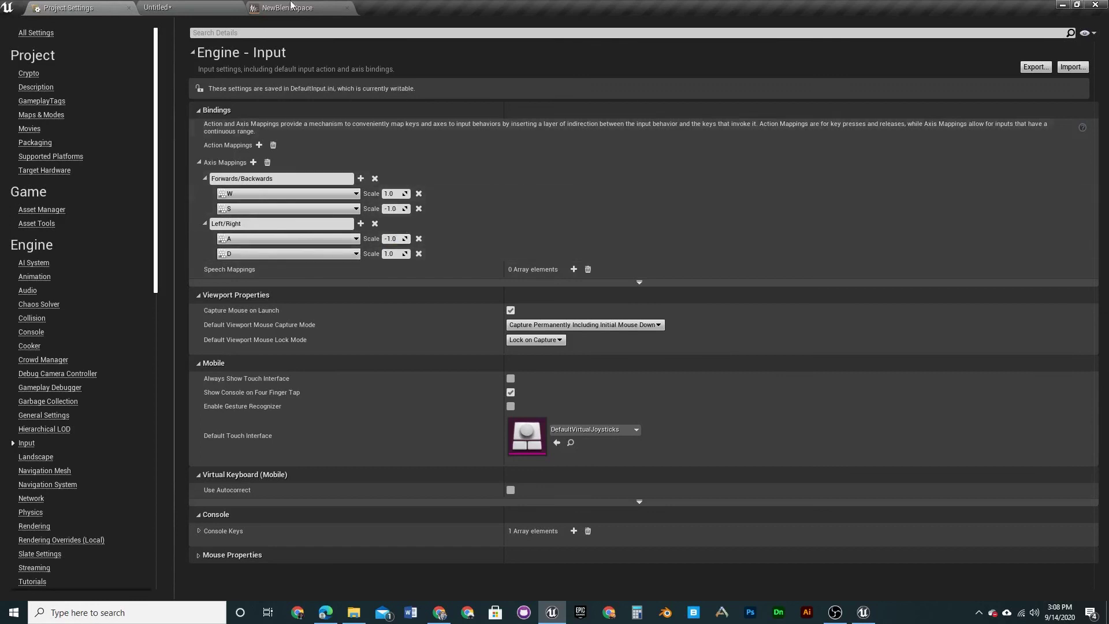
left_click(128, 8)
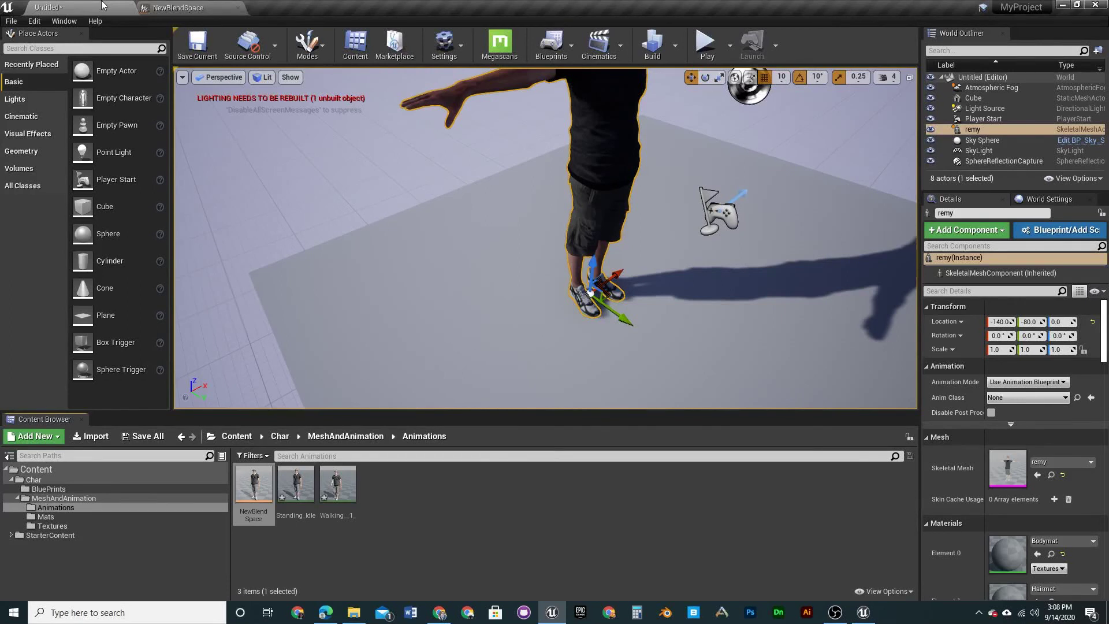
Create an Animation Blueprint targeting remy_Skeleton in the Animations folder and name it Anim_BP
left_click(460, 571)
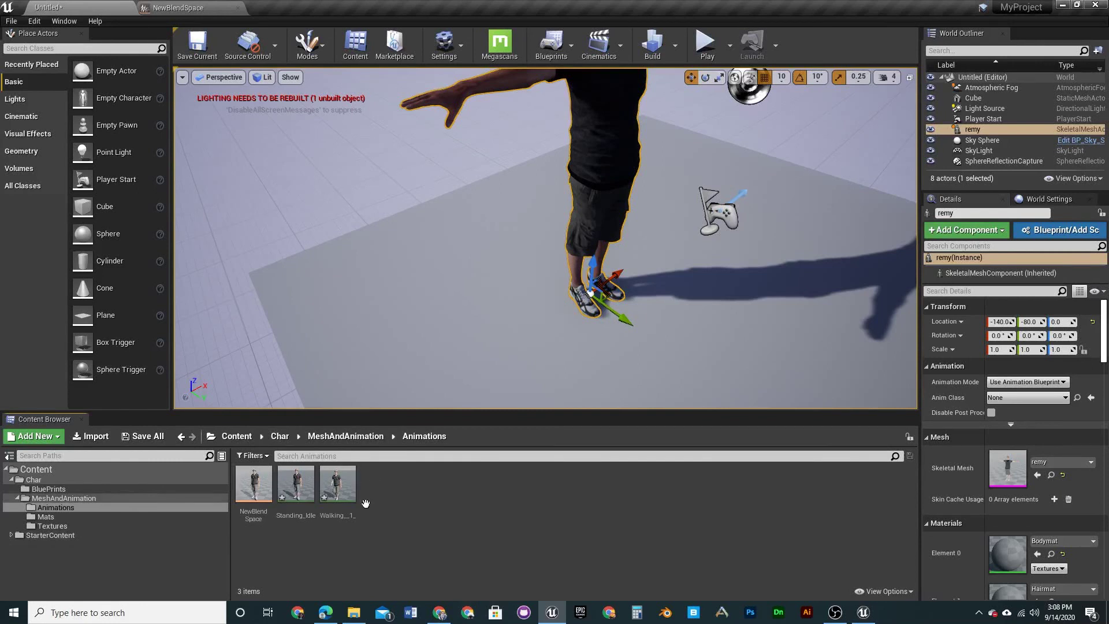
right_click(404, 469)
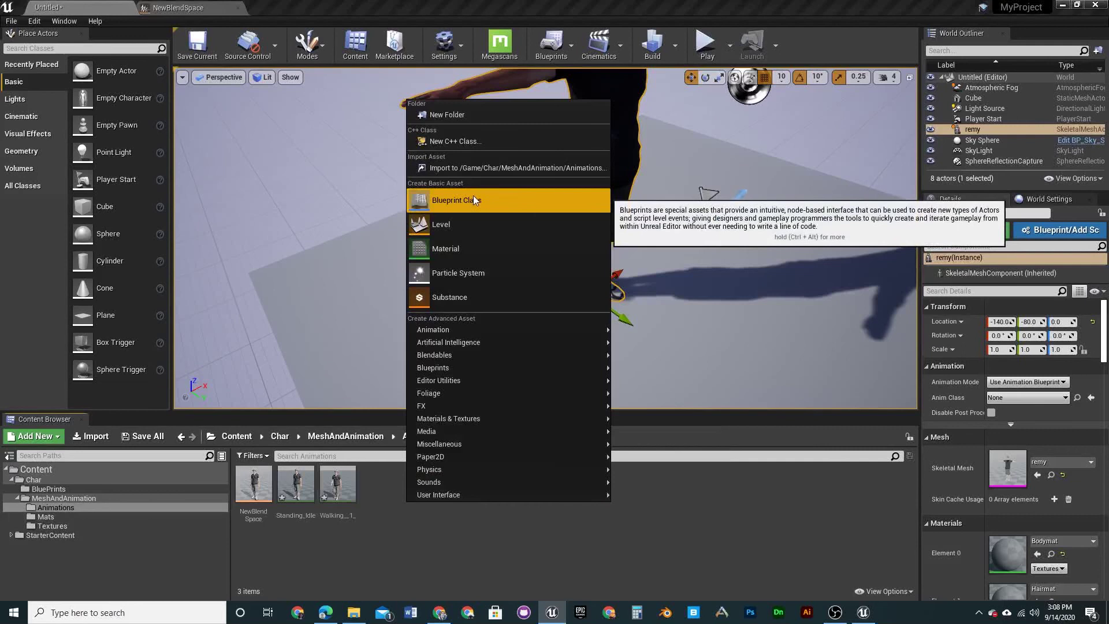
mouse_move(455, 333)
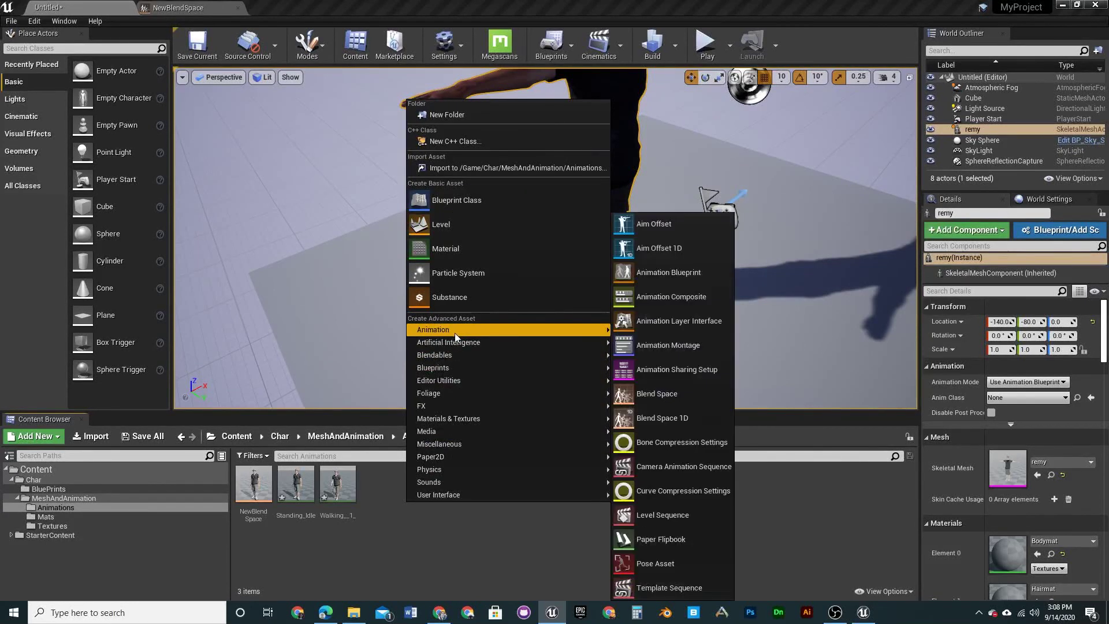
left_click(668, 275)
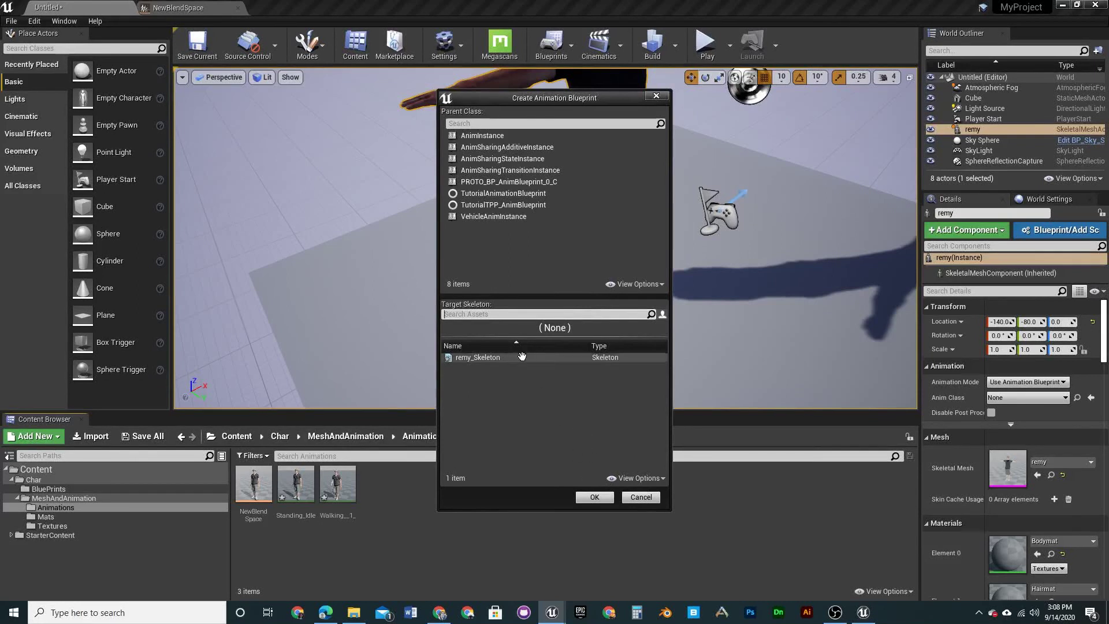
left_click(524, 357)
left_click(593, 497)
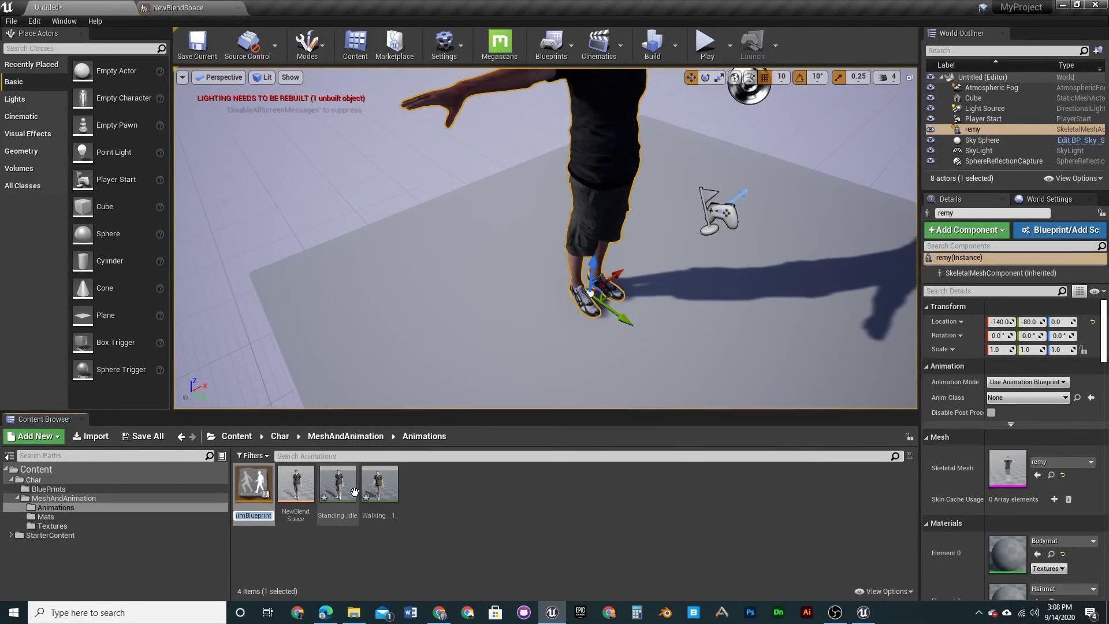
type("Anim_BP")
key("Return")
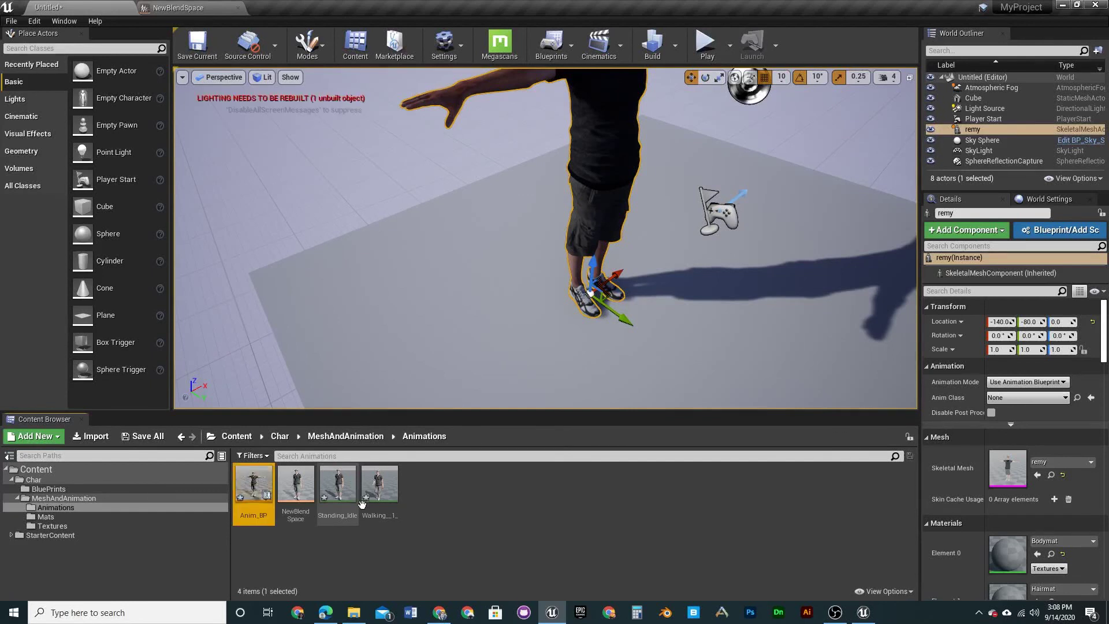
Open Anim_BP, add a new state machine to its AnimGraph beside the Output Pose node, and connect it to the Result input
double_click(249, 494)
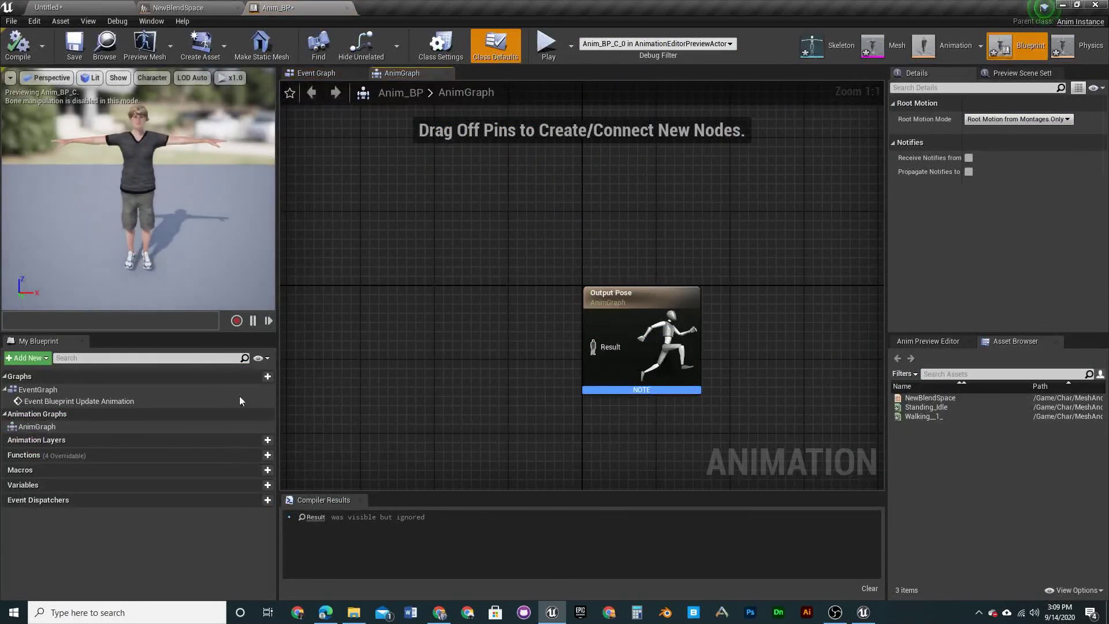
right_click(403, 344)
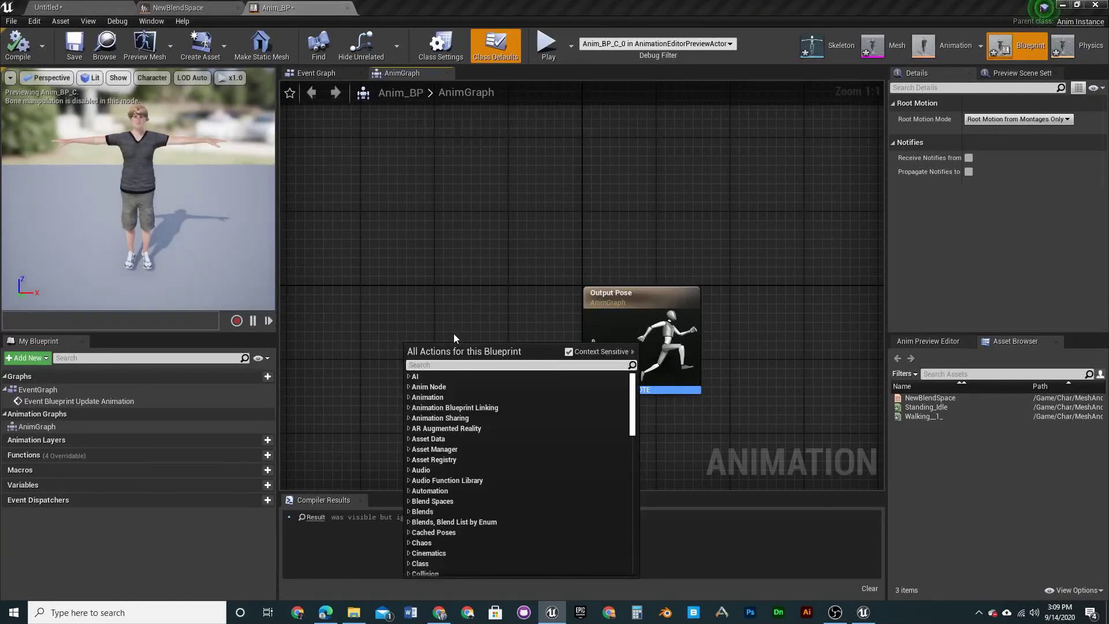
type("sta")
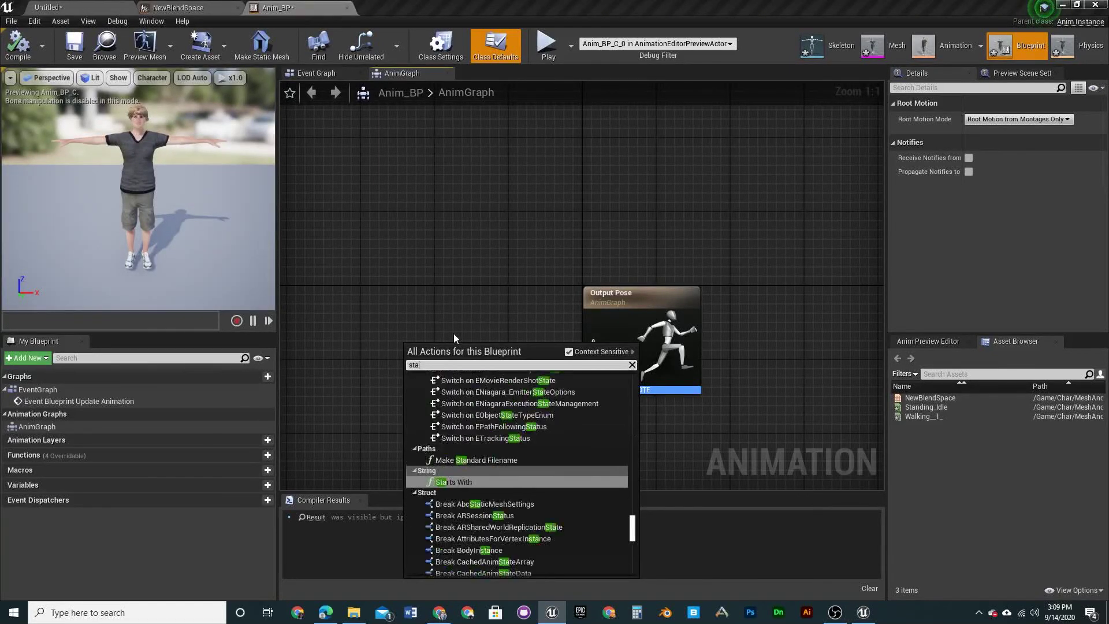
type("te mach")
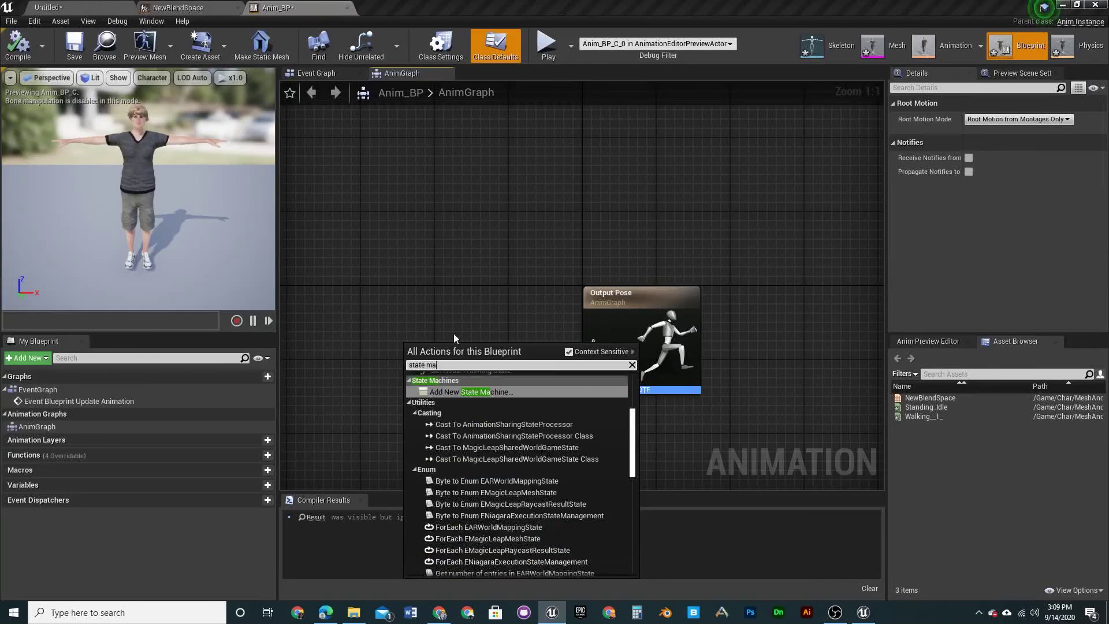
key("Return")
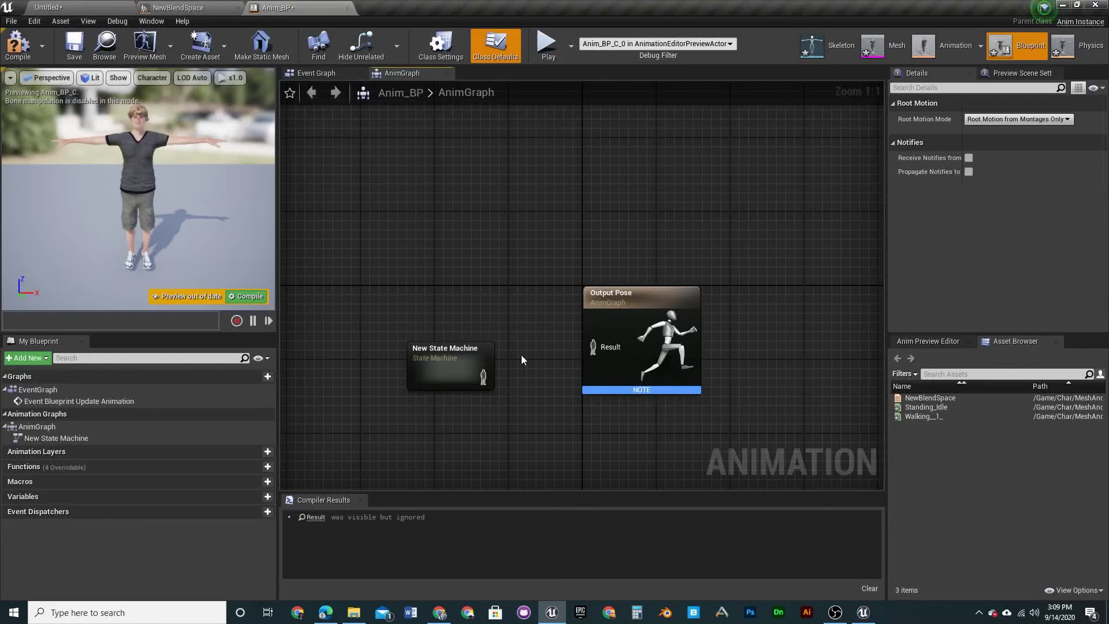
left_click_drag(484, 376, 593, 347)
left_click_drag(465, 374, 471, 342)
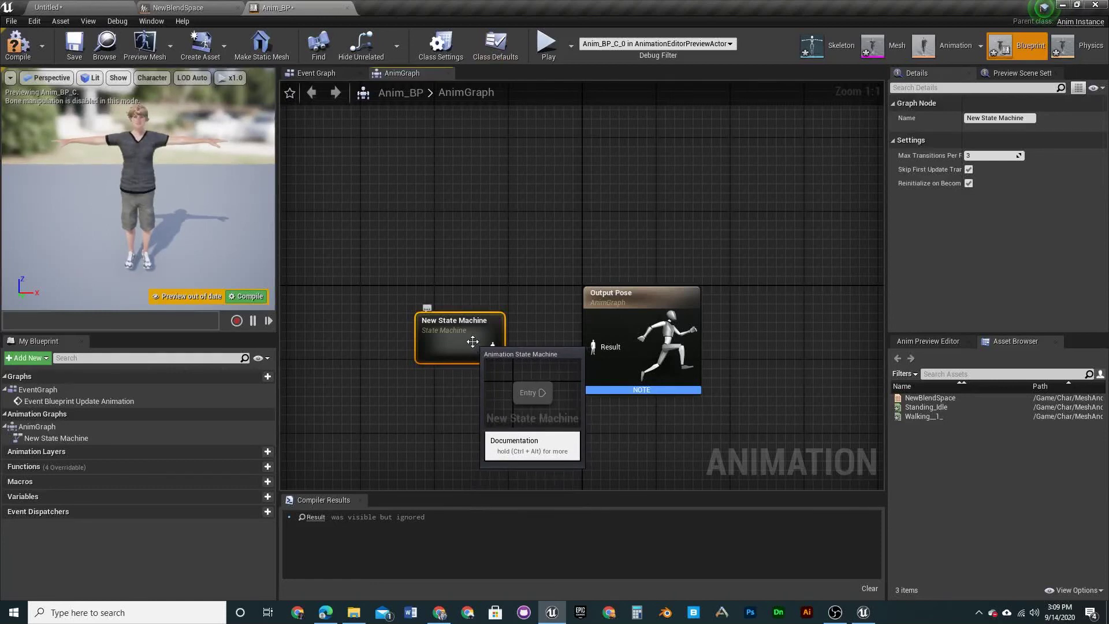
Replace the New State Machine node with a NewBlendSpace player and connect it to the Output Pose Result
key("Delete")
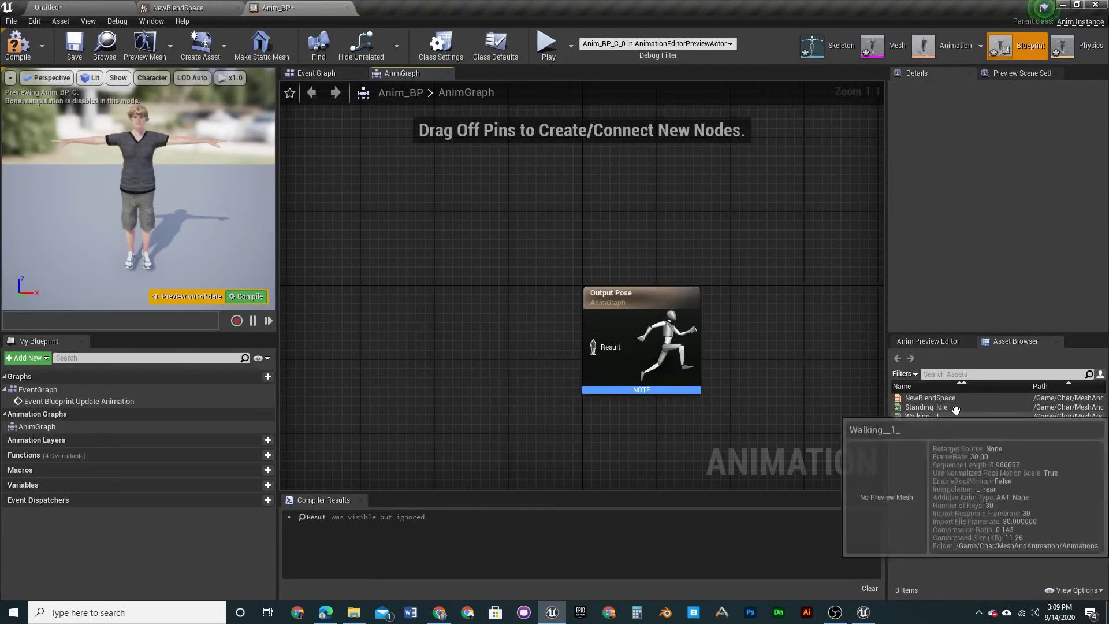
left_click_drag(930, 397, 414, 334)
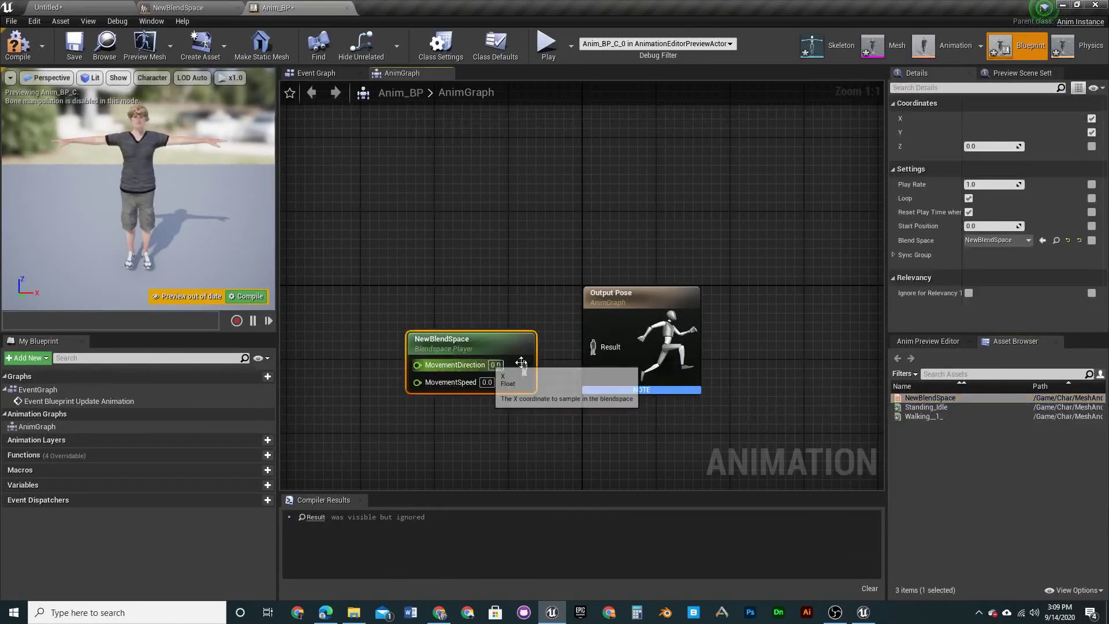
left_click_drag(525, 368, 595, 347)
right_click_drag(483, 313, 584, 299)
left_click_drag(596, 323, 591, 303)
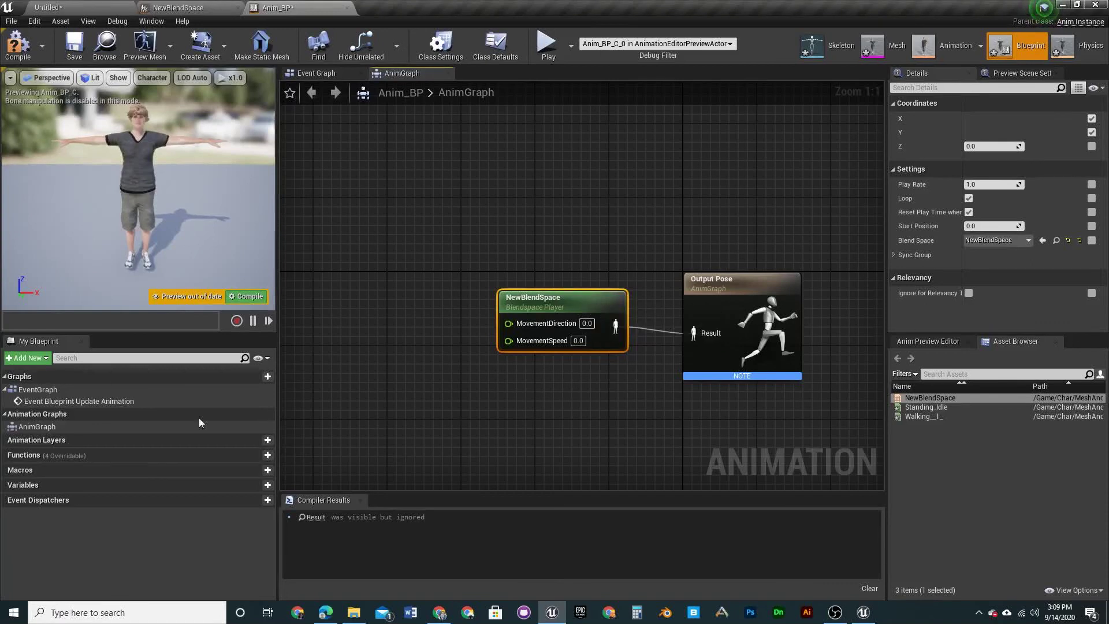
Add two variables to Anim_BP and name the second one MovementDirection
left_click(267, 484)
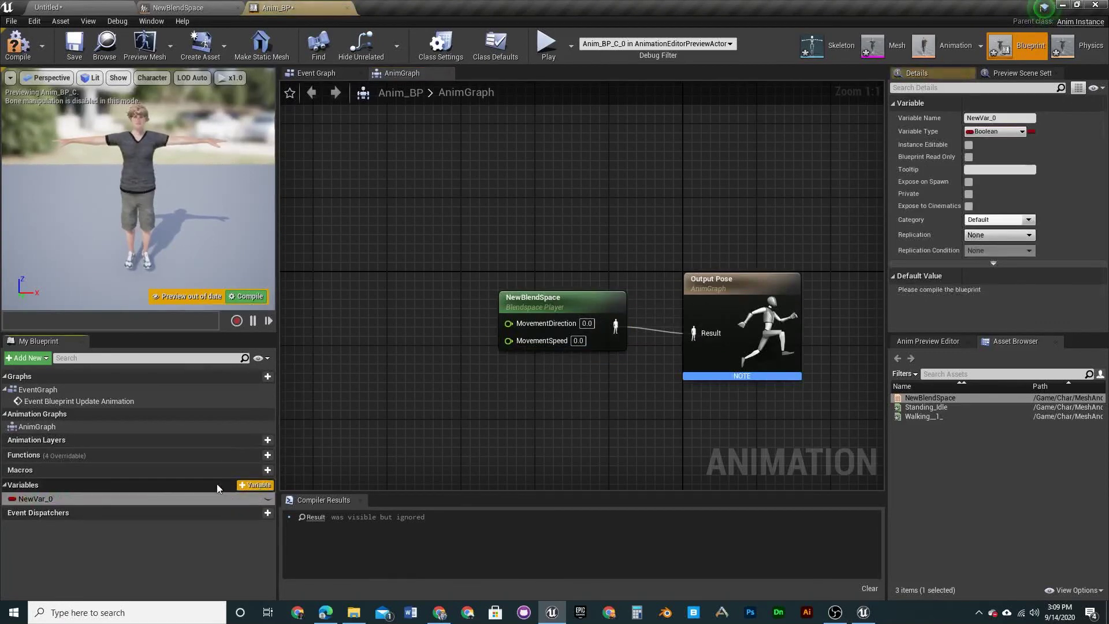
left_click(254, 486)
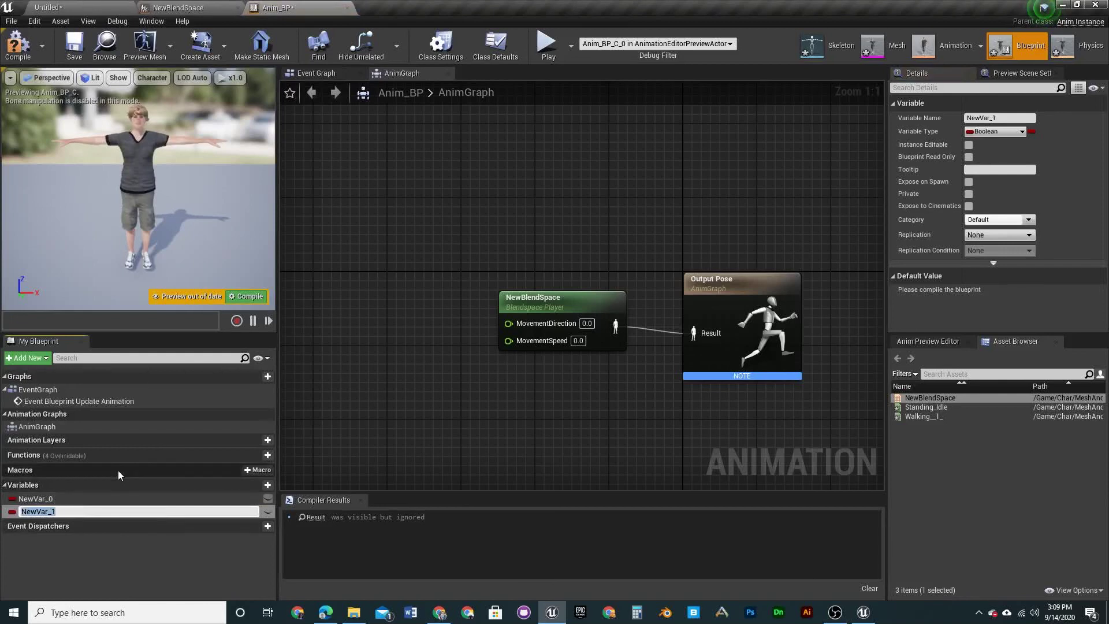
type("Movem")
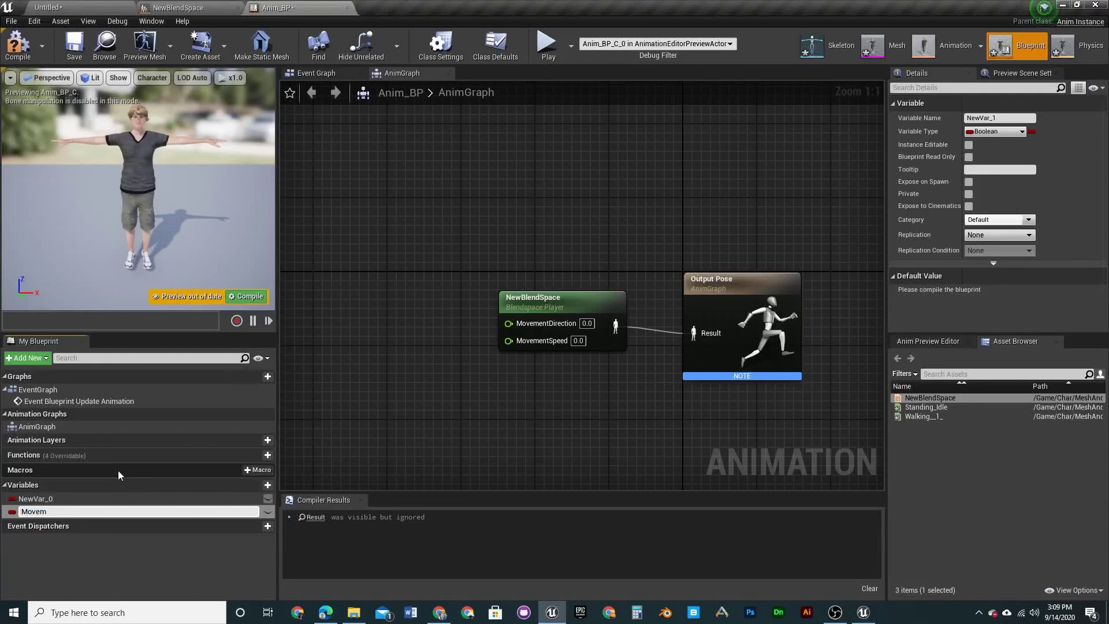
type("entDirection")
key("Return")
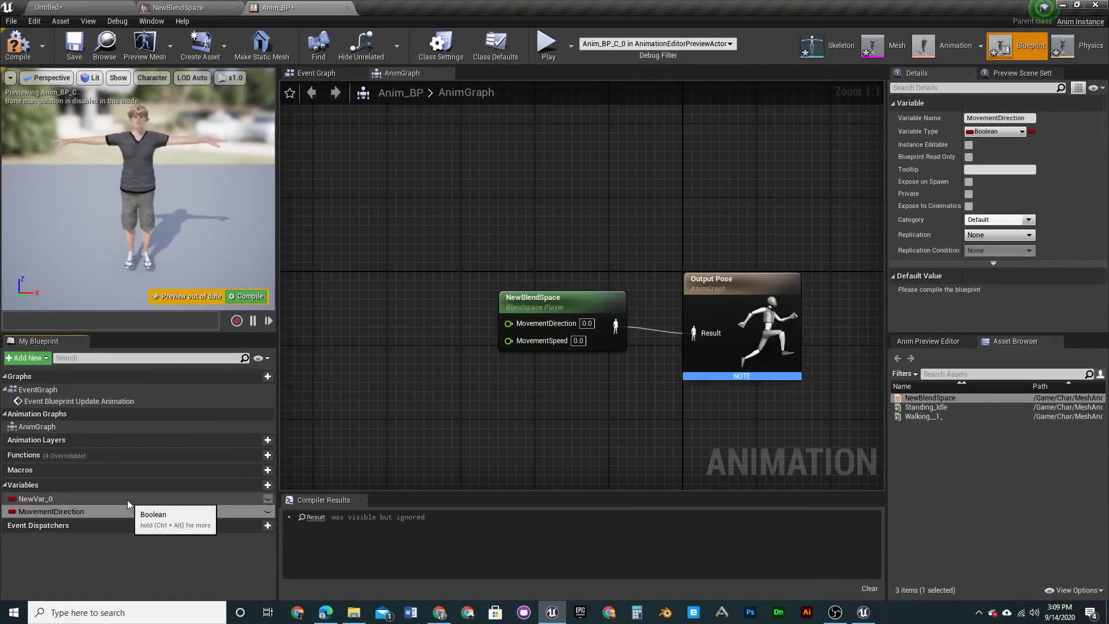
Rename the NewVar_0 variable as MovementSpeed
left_click(127, 500)
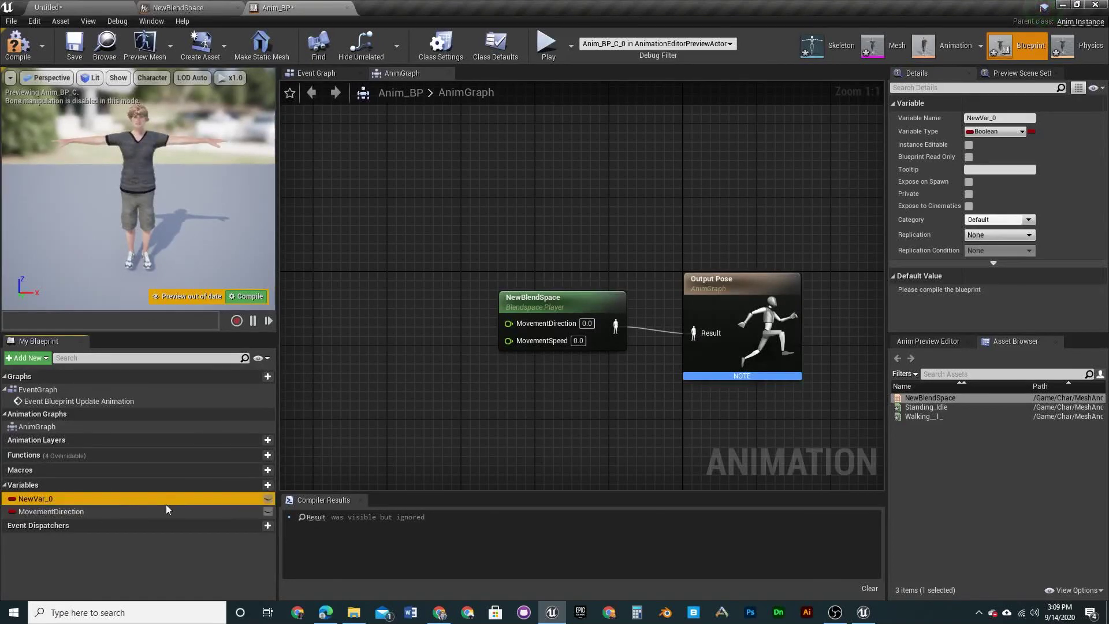
left_click(92, 499)
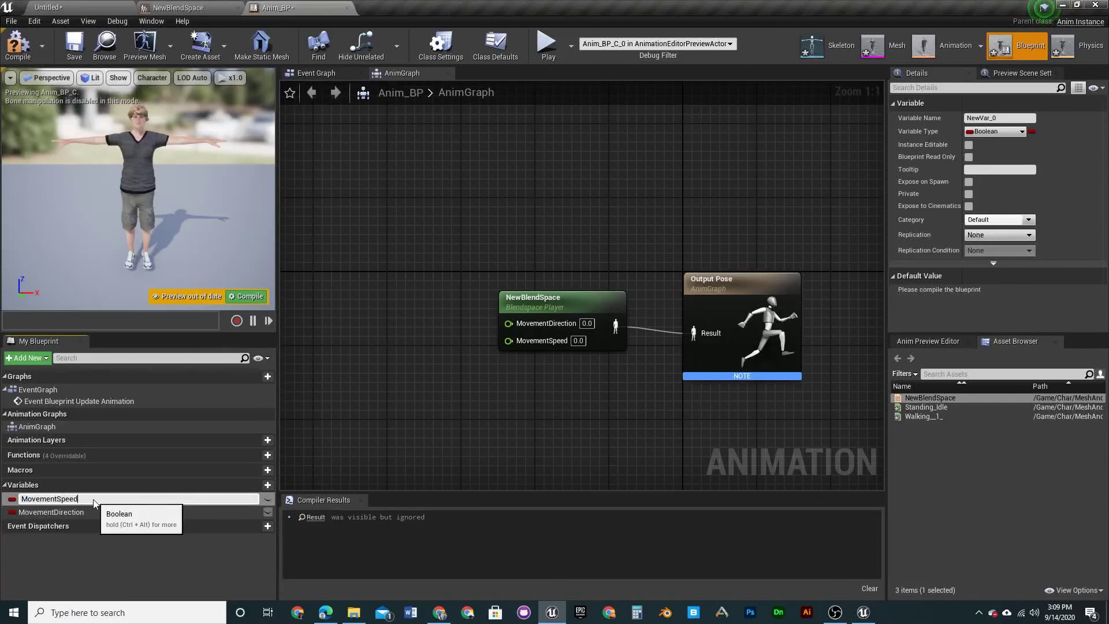
type("MovementSpeed")
key("Return")
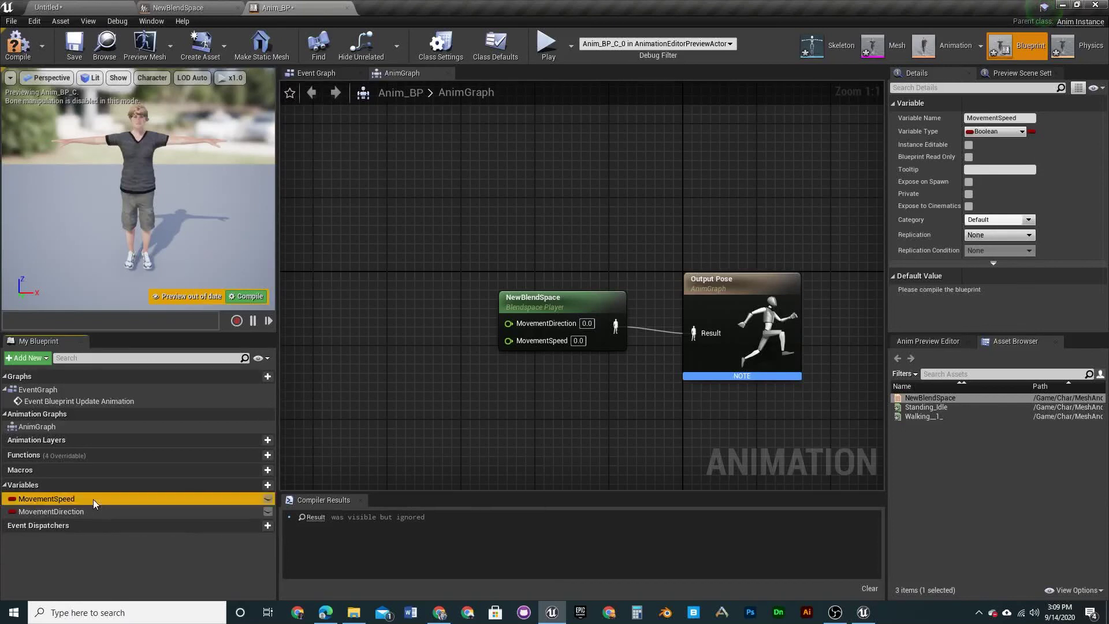
Change the type of the MovementSpeed and MovementDirection variables to Float
left_click(12, 501)
left_click(41, 322)
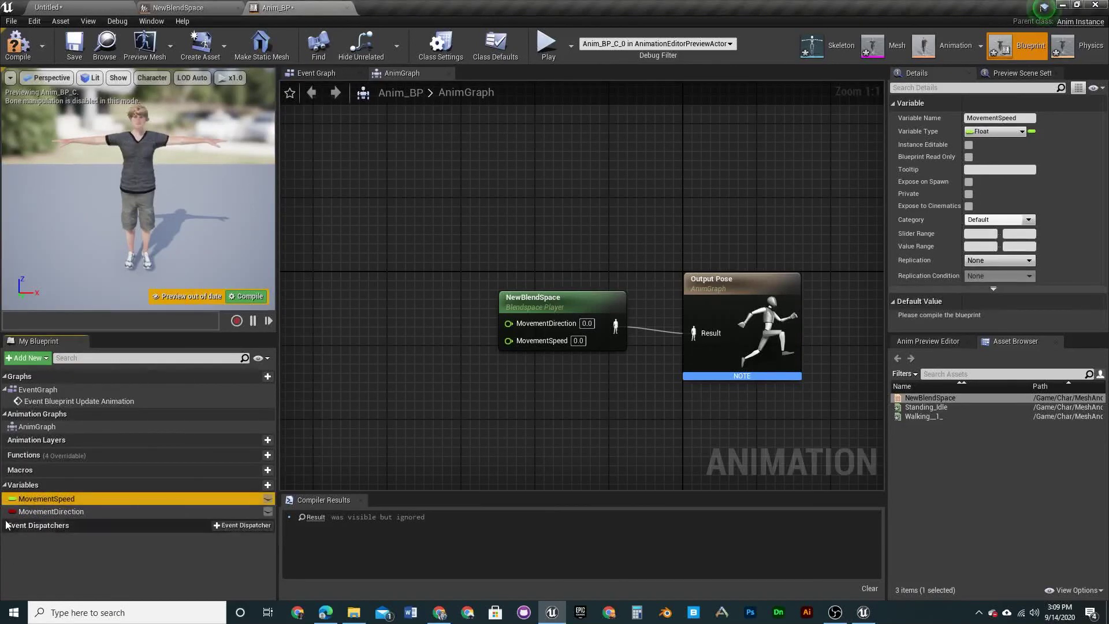
left_click(11, 499)
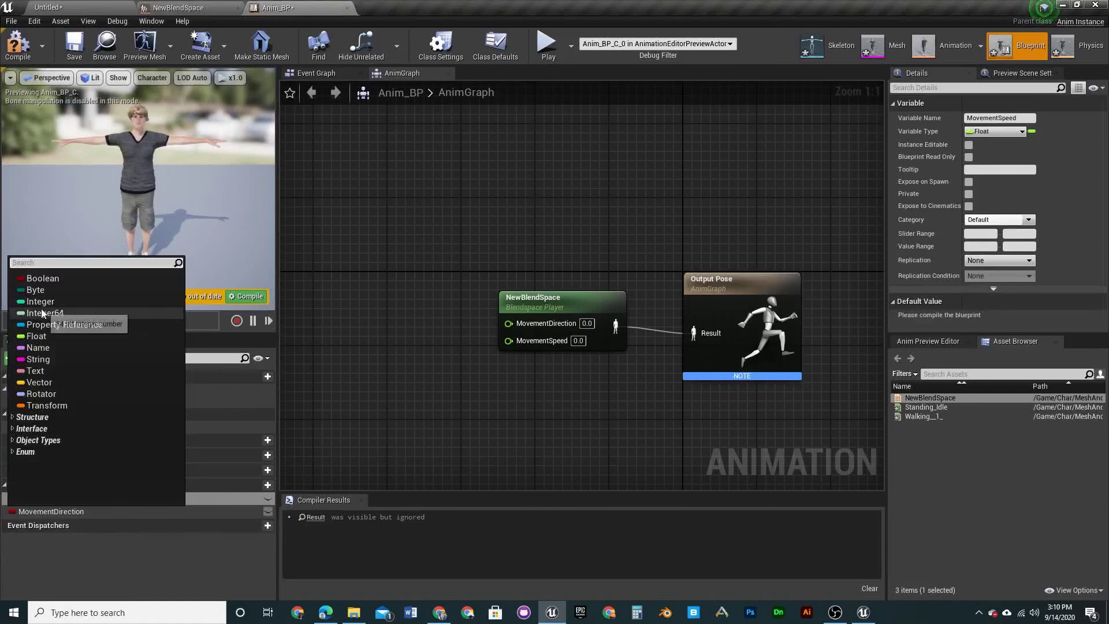
left_click(41, 335)
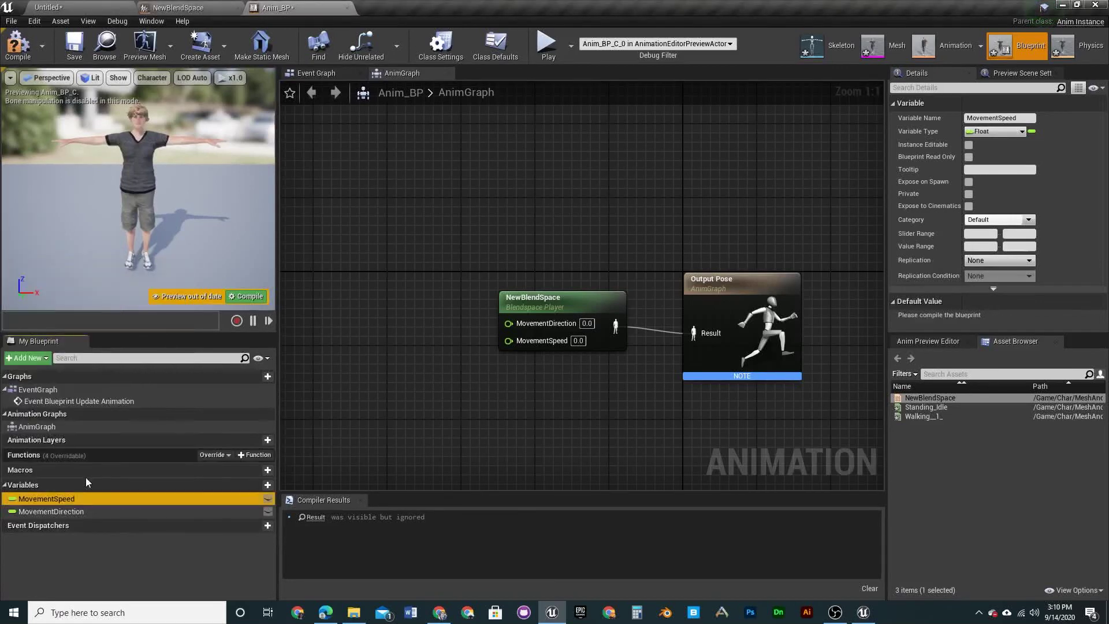
left_click(57, 536)
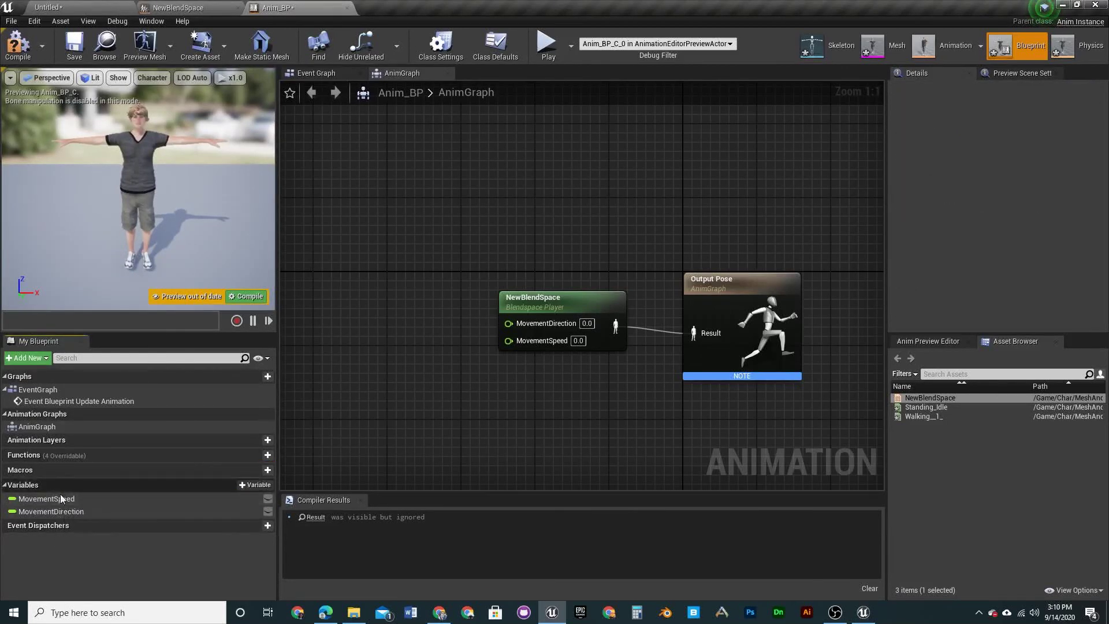
Feed MovementSpeed and MovementDirection getters into the matching NewBlendSpace inputs, align the getters beside the node, and compile Anim_BP
left_click_drag(59, 500, 513, 342)
left_click(459, 360)
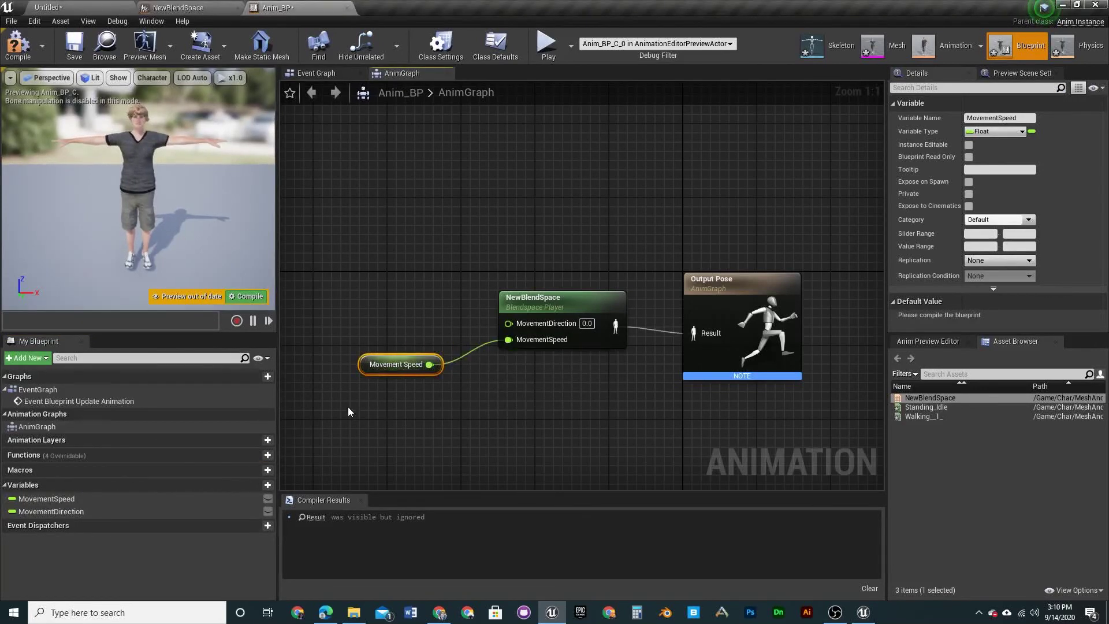
left_click_drag(64, 515, 364, 277)
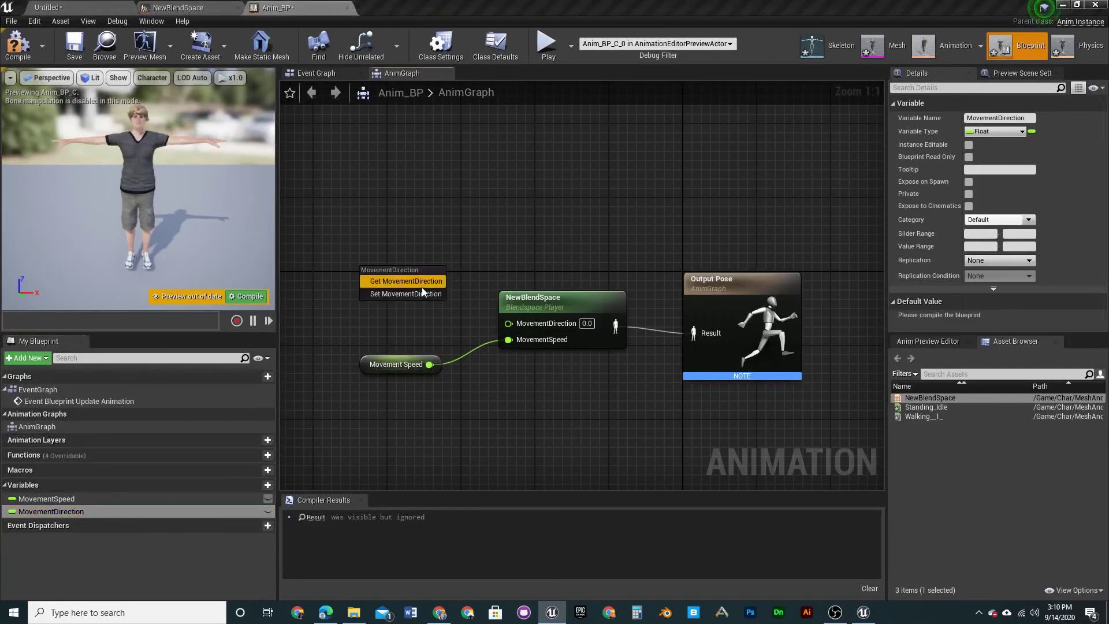
left_click(417, 282)
left_click_drag(438, 272, 511, 323)
left_click_drag(368, 273, 367, 309)
left_click_drag(367, 360, 382, 306)
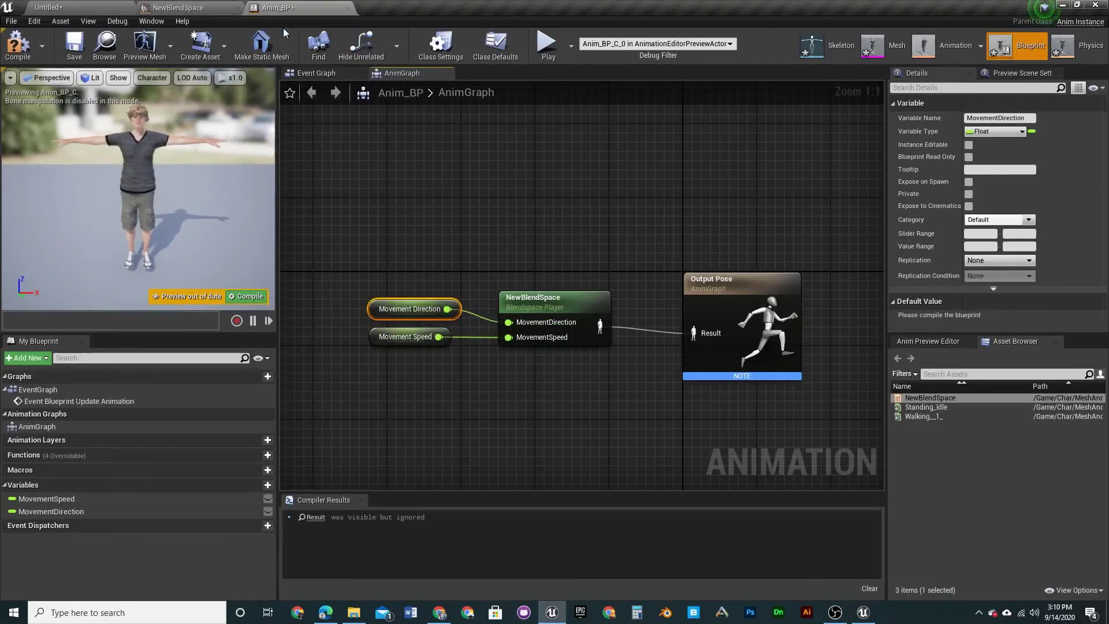
left_click(17, 43)
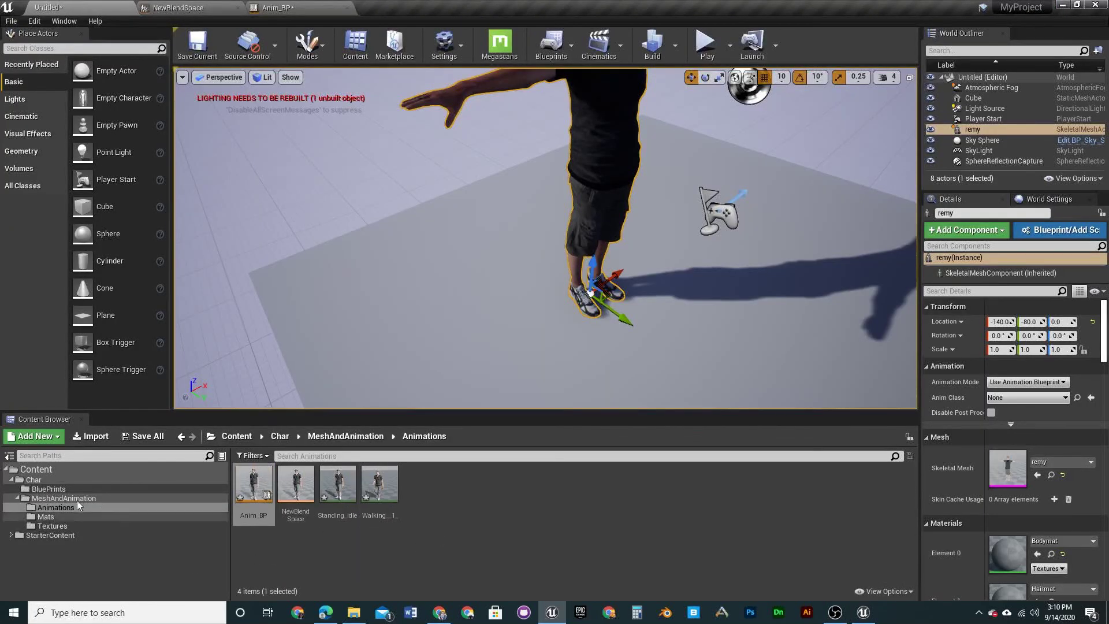
Open the Character_BP blueprint from the BluePrints folder inside Char
left_click(34, 480)
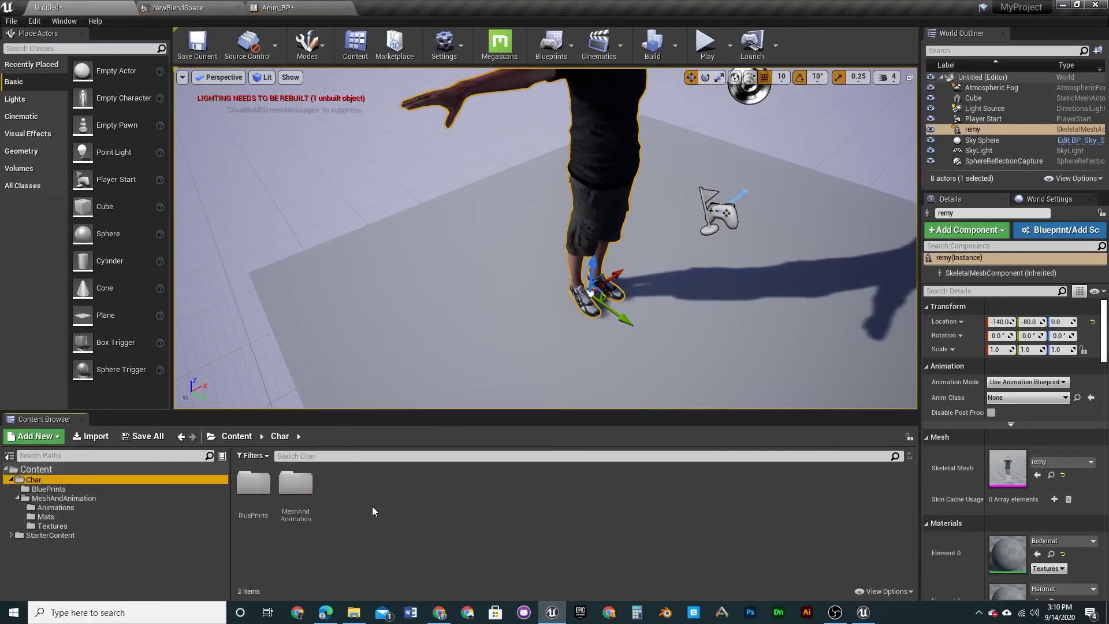
double_click(264, 494)
left_click(254, 500)
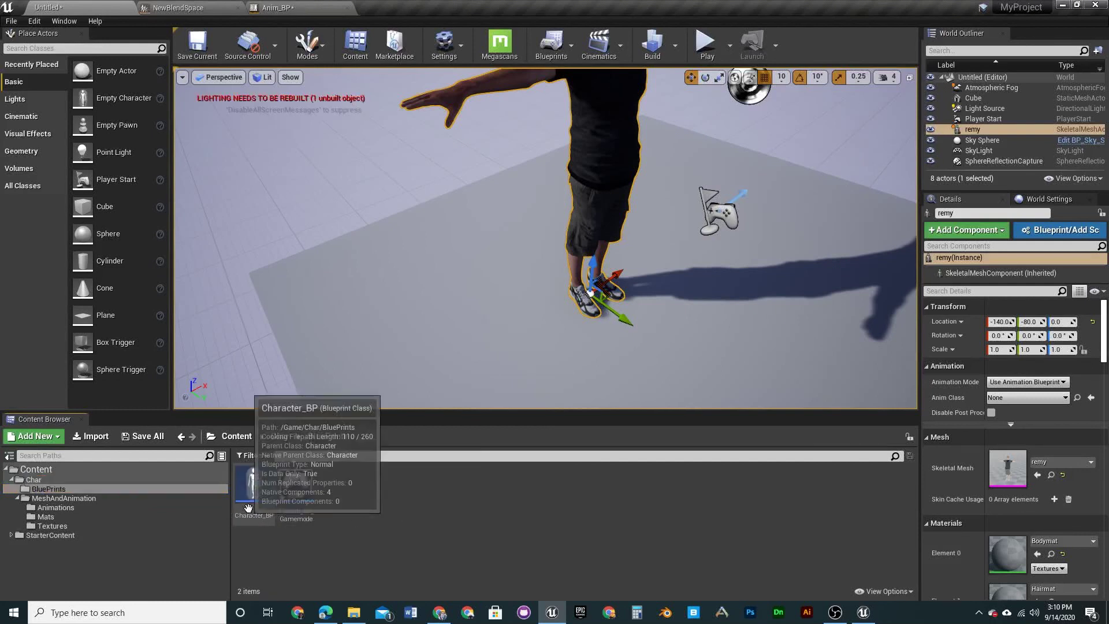
double_click(254, 500)
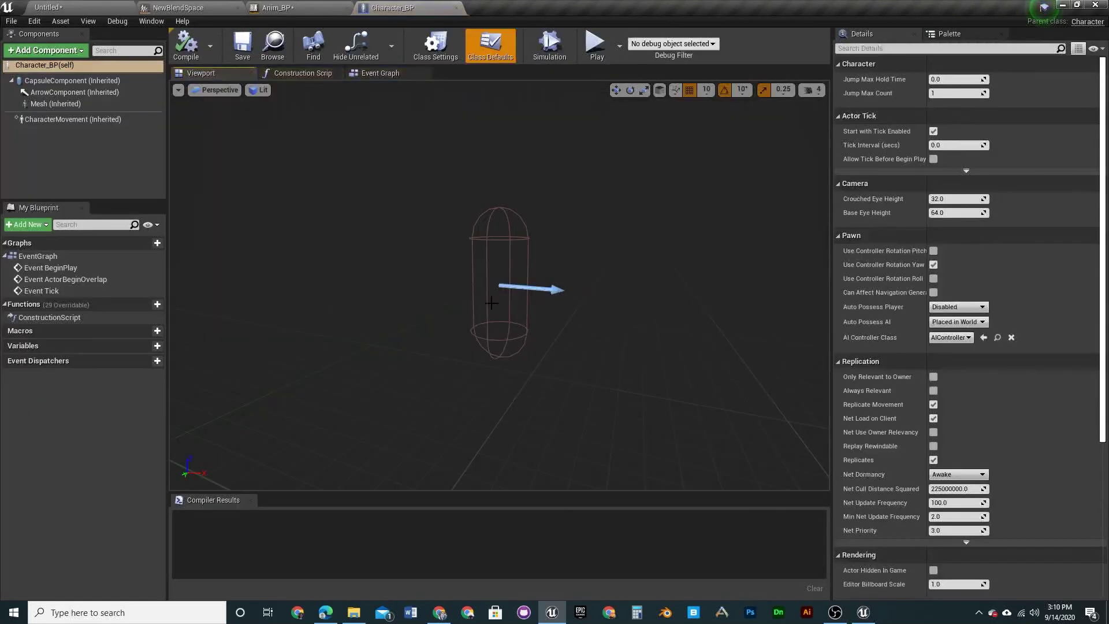
Assign the remy skeletal mesh to the inherited Mesh component of Character_BP
left_click(70, 104)
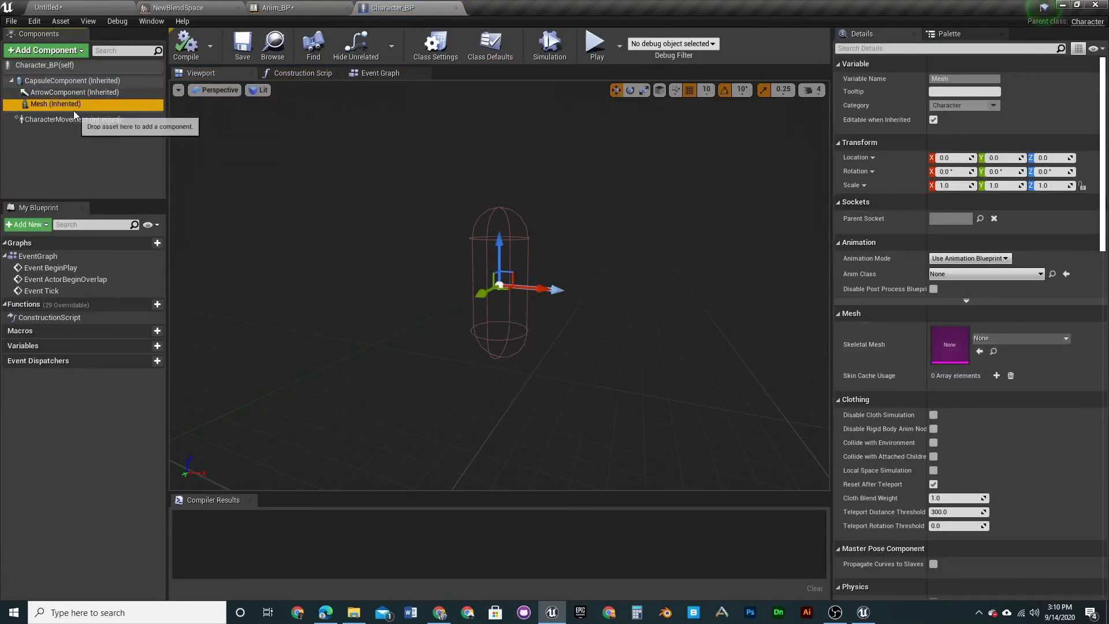
left_click(1029, 339)
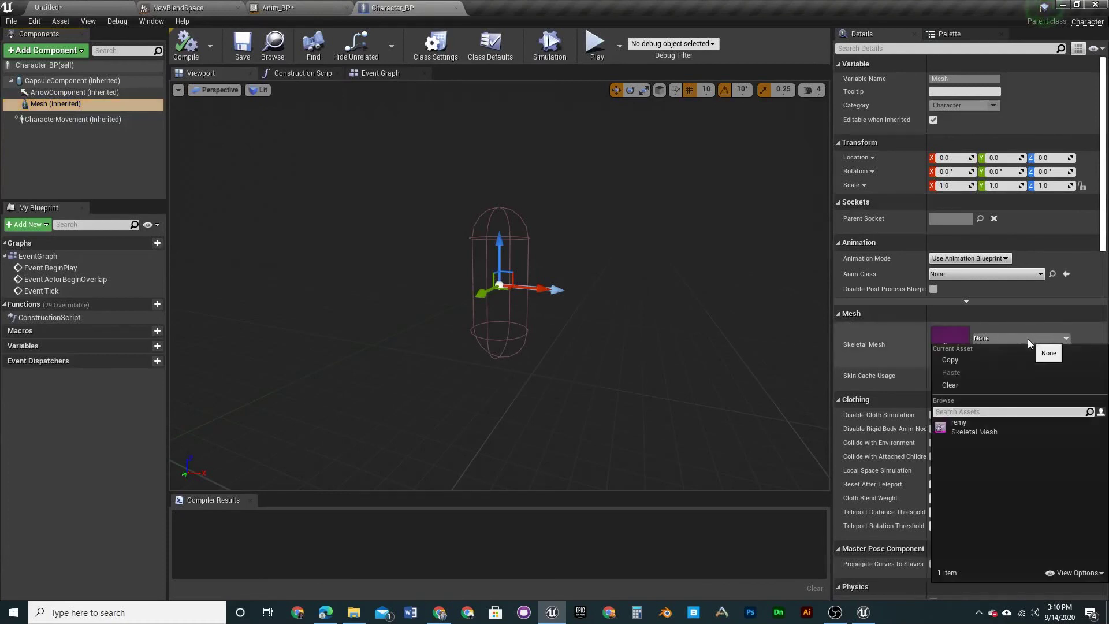
left_click(972, 431)
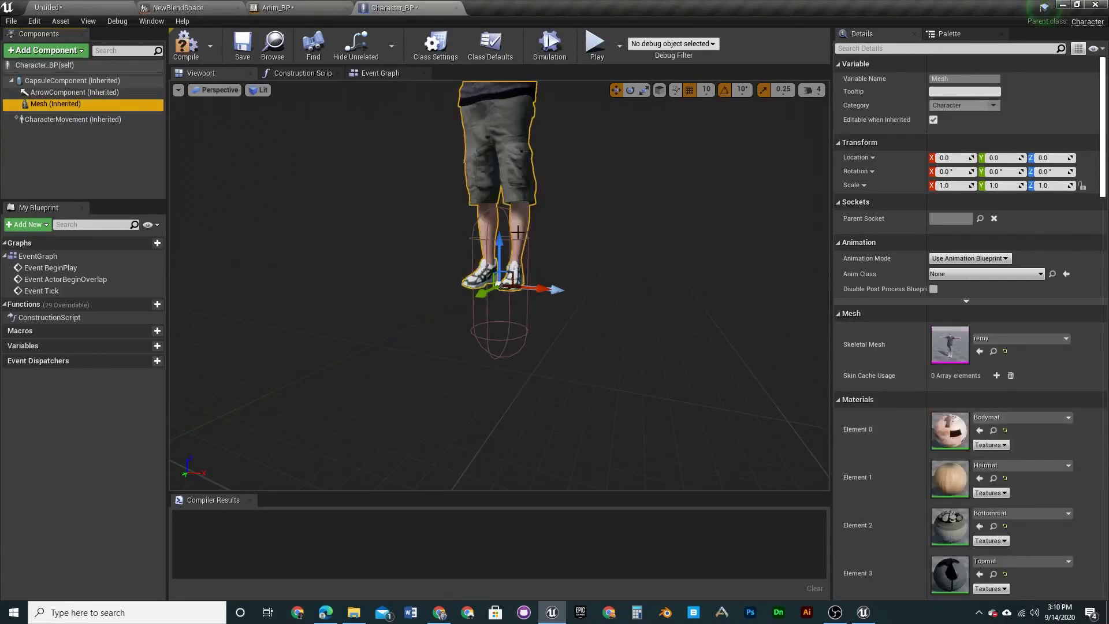
Scale the mesh uniformly to 0.5 and move it to Z -90 so it fits the capsule
left_click_drag(498, 245, 500, 390)
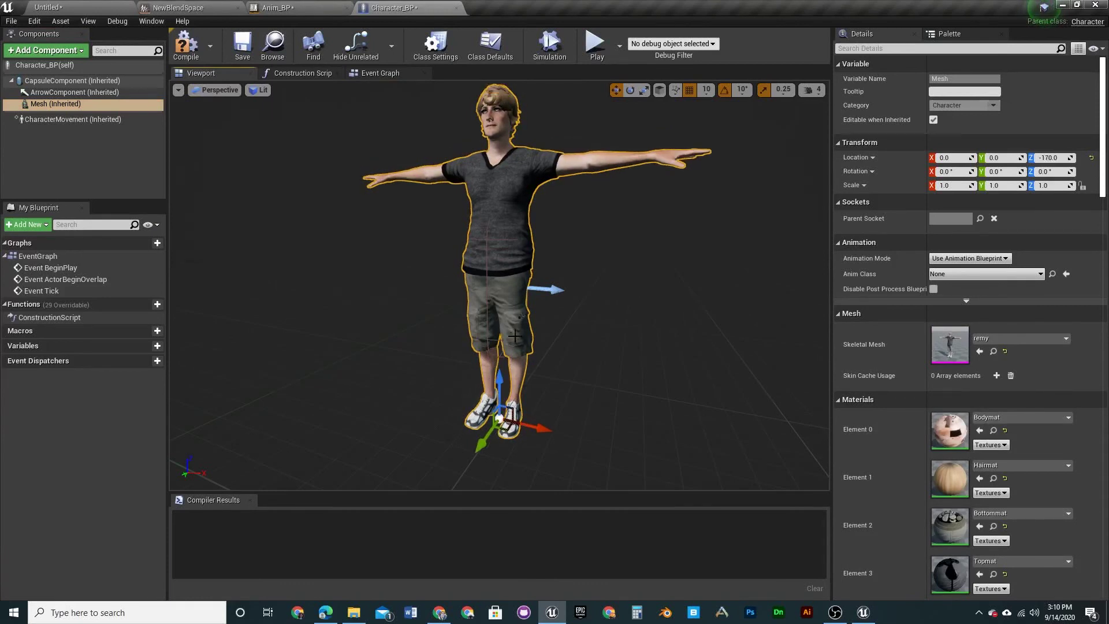
key("r")
mouse_move(496, 426)
left_mouse_down()
mouse_move(491, 463)
mouse_move(495, 424)
mouse_move(494, 438)
left_mouse_up()
key("e")
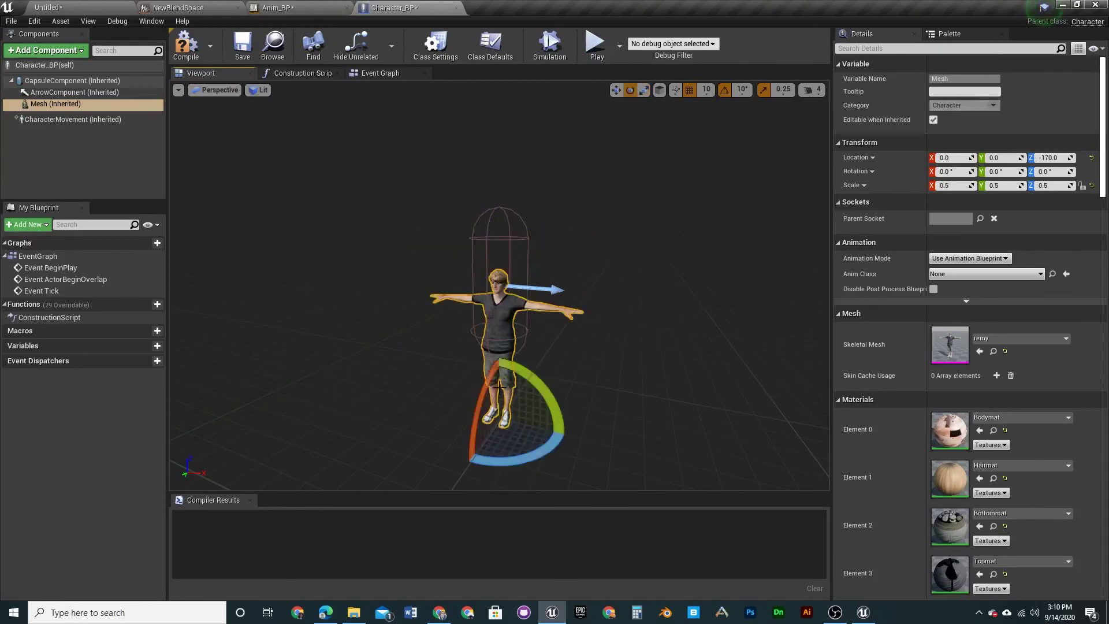
key("w")
left_click_drag(498, 380, 497, 315)
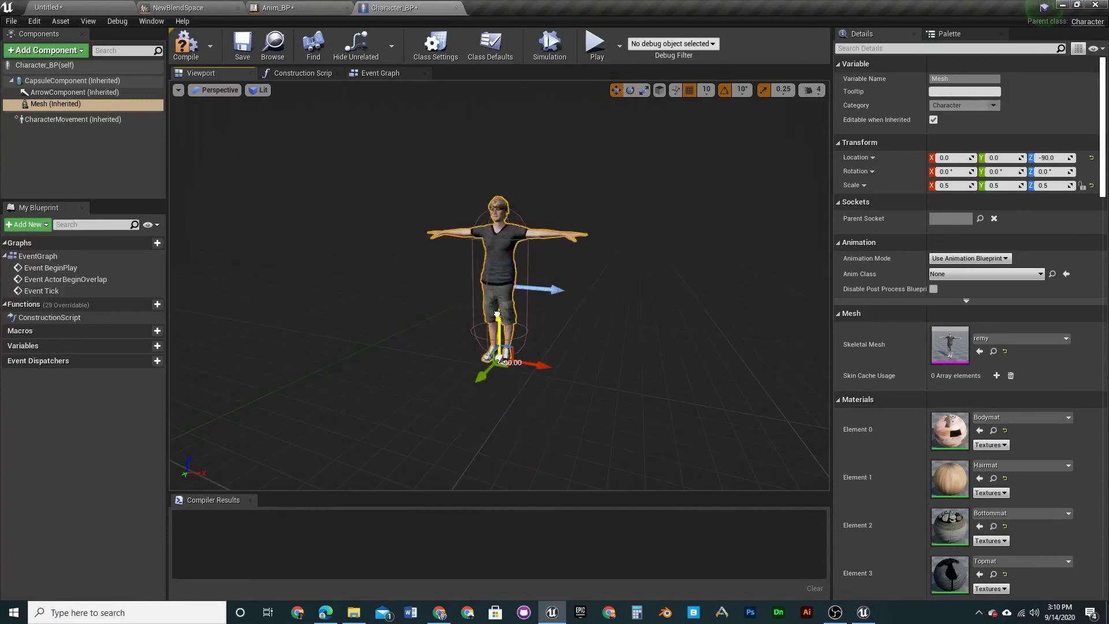
Rotate the mesh to about -90° around Z so it faces along the forward arrow
key("e")
right_click_drag(444, 369, 499, 369)
left_click_drag(406, 389, 470, 381)
right_click_drag(483, 240, 505, 241)
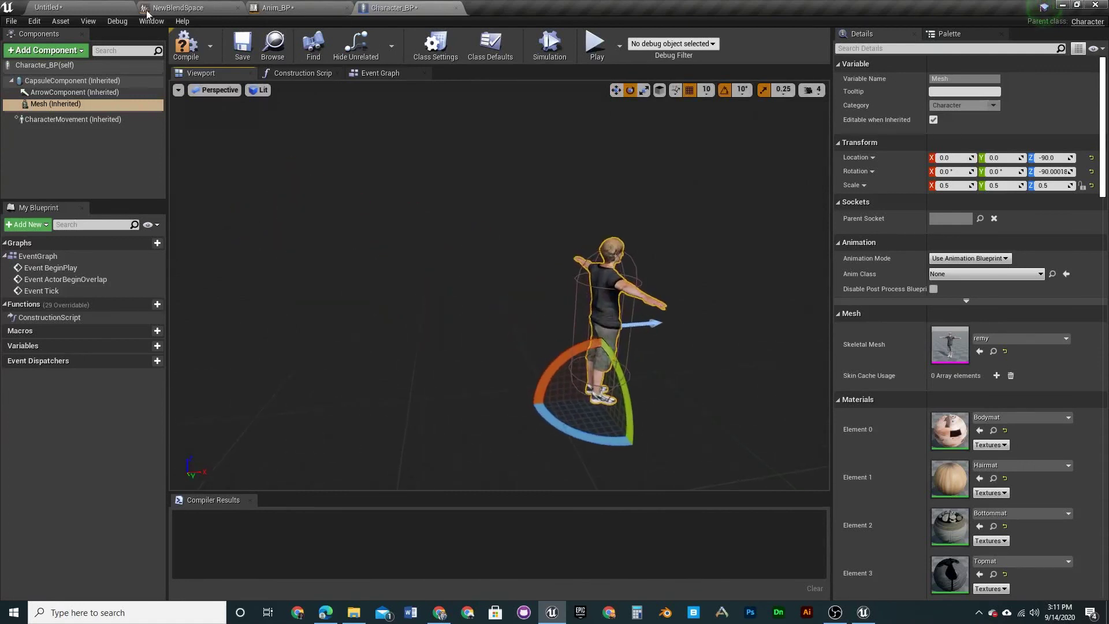
Add a SpringArm component under Mesh and a Camera component attached to the SpringArm
left_click(52, 52)
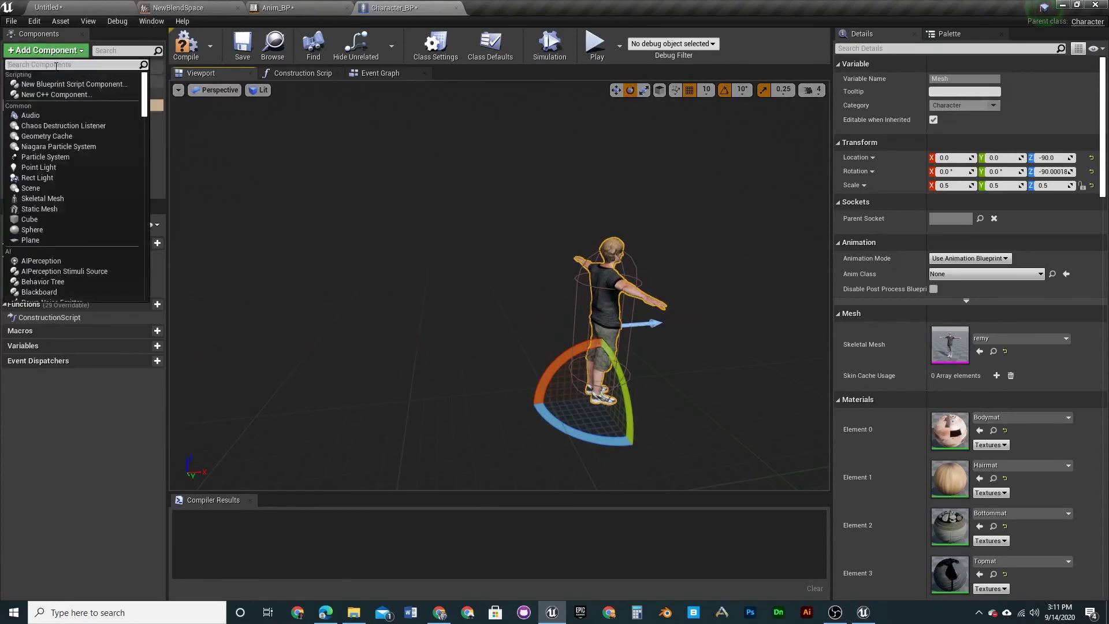
type("spring")
key("Return")
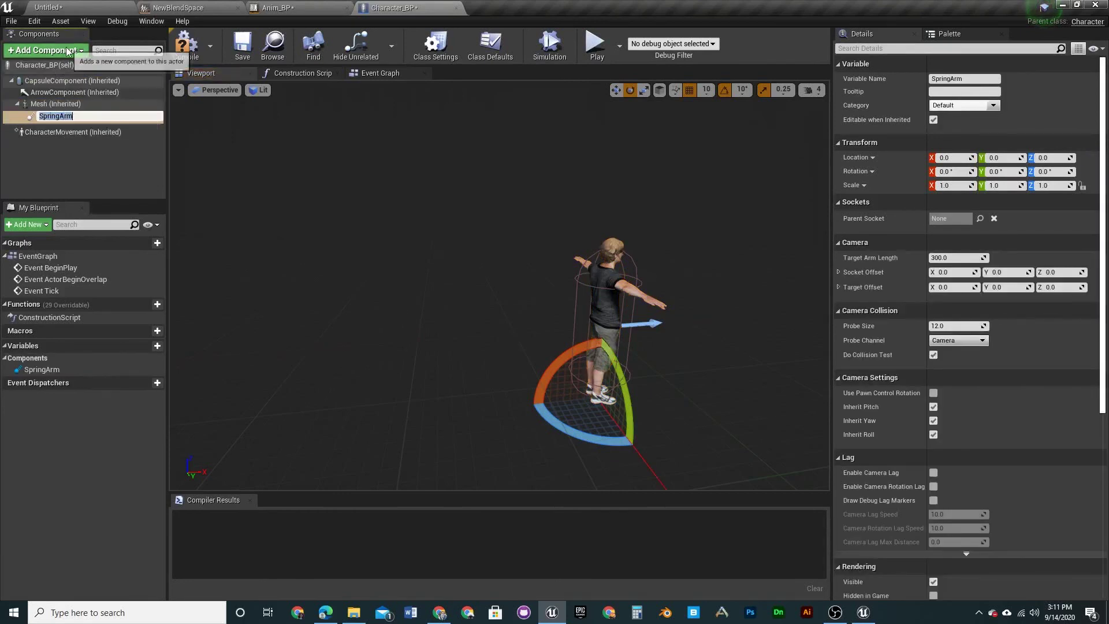
left_click(68, 50)
type("camera")
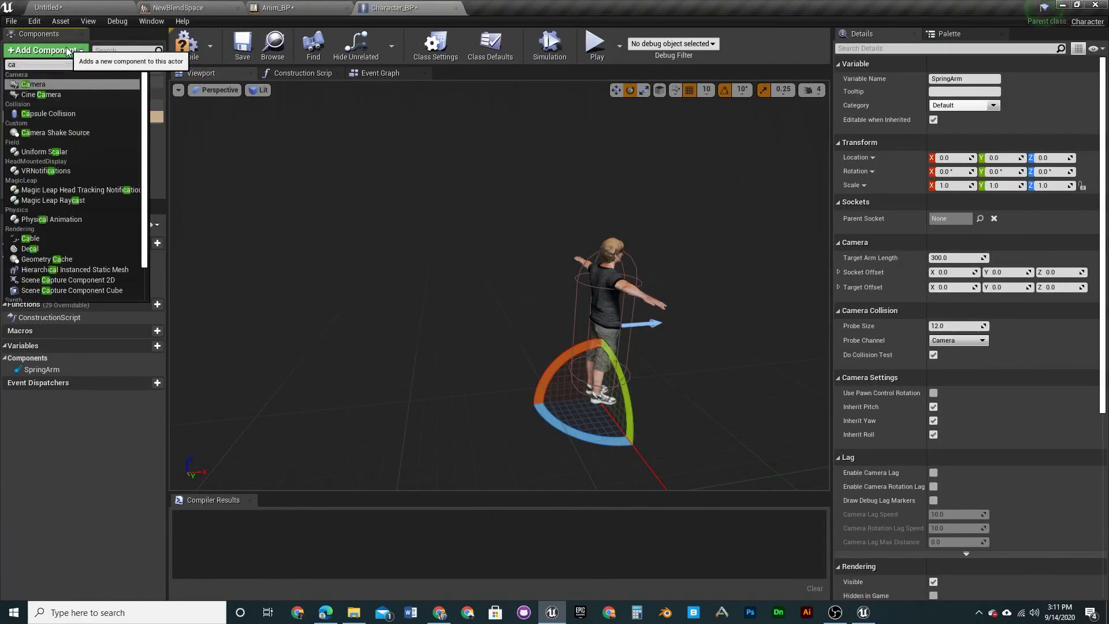
key("Return")
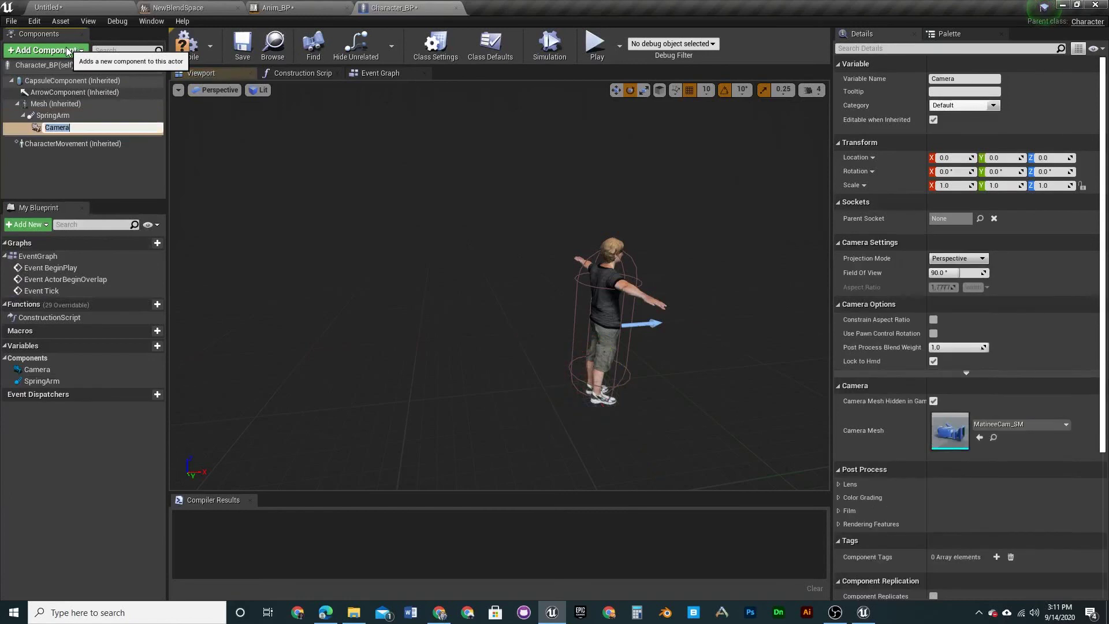
Rotate the SpringArm to about 90° around Z so the camera sits behind the character
left_click(53, 115)
left_click_drag(629, 441, 693, 444)
left_click_drag(666, 397, 653, 396)
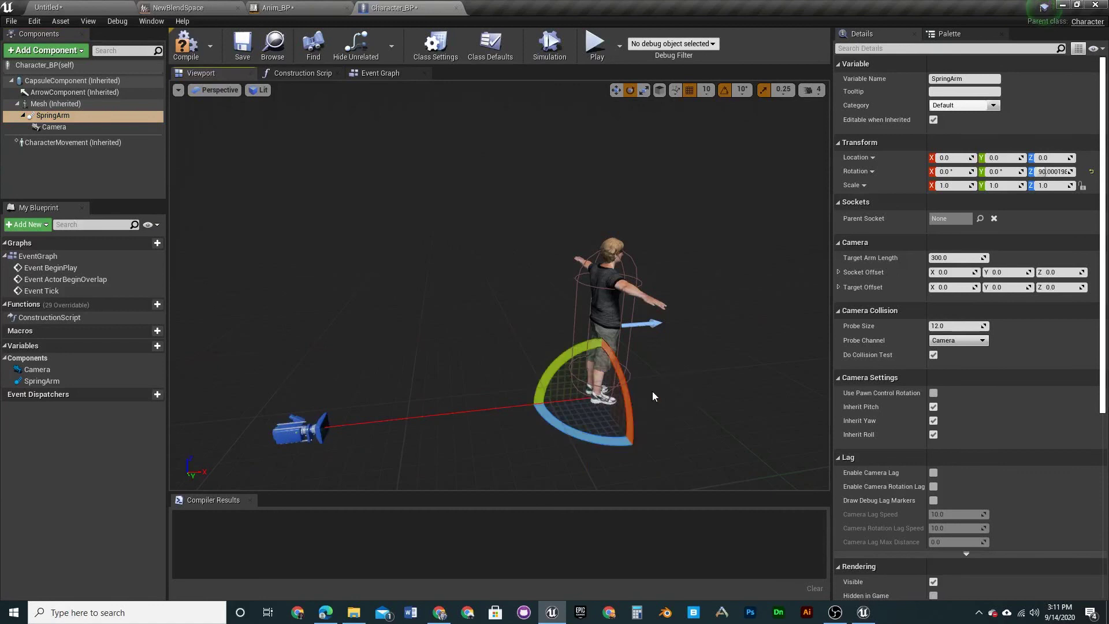
Raise the SpringArm to Z 300 and tilt it to about -20° on the Y rotation
key("w")
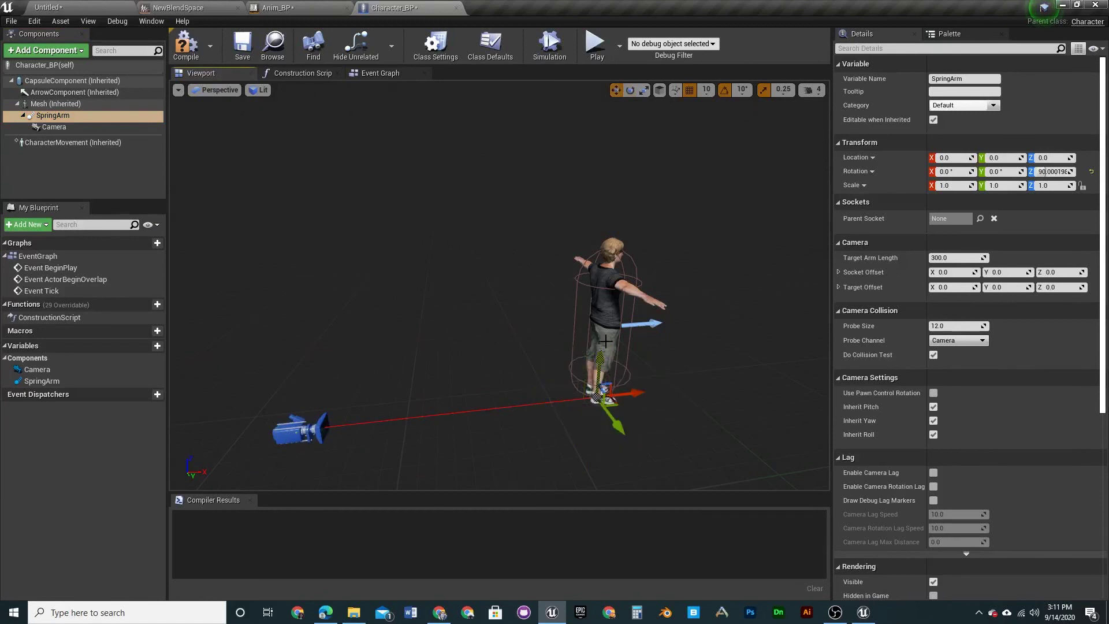
left_click_drag(599, 358, 618, 214)
key("e")
mouse_move(569, 239)
left_mouse_down()
mouse_move(594, 222)
mouse_move(581, 231)
left_mouse_up()
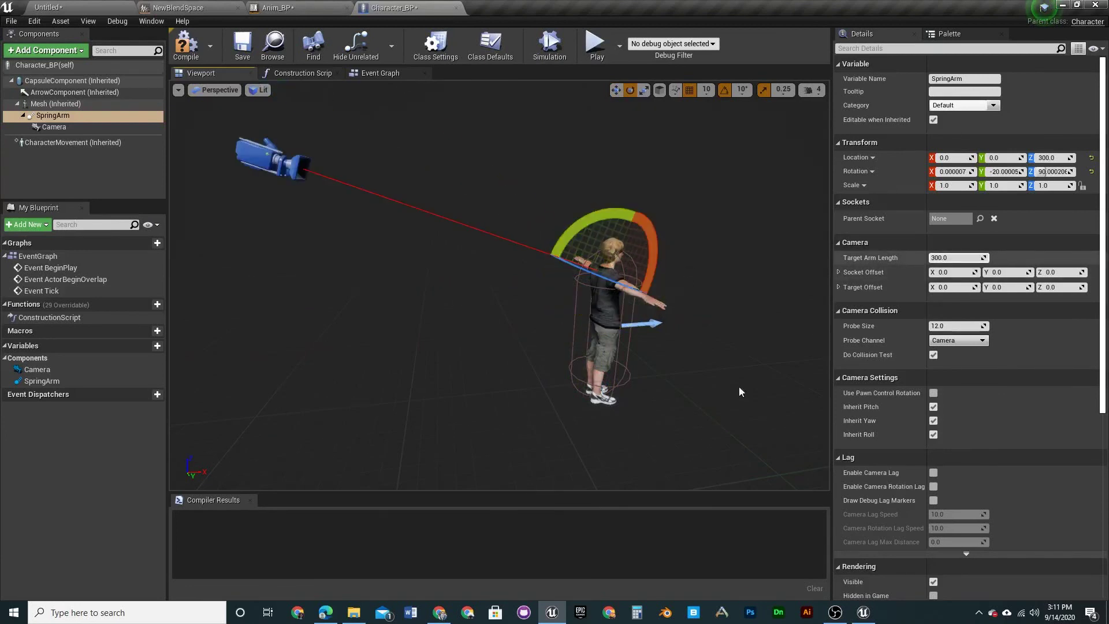
Compile Character_BP and review the settings of its capsule and CharacterMovement components
left_click(186, 45)
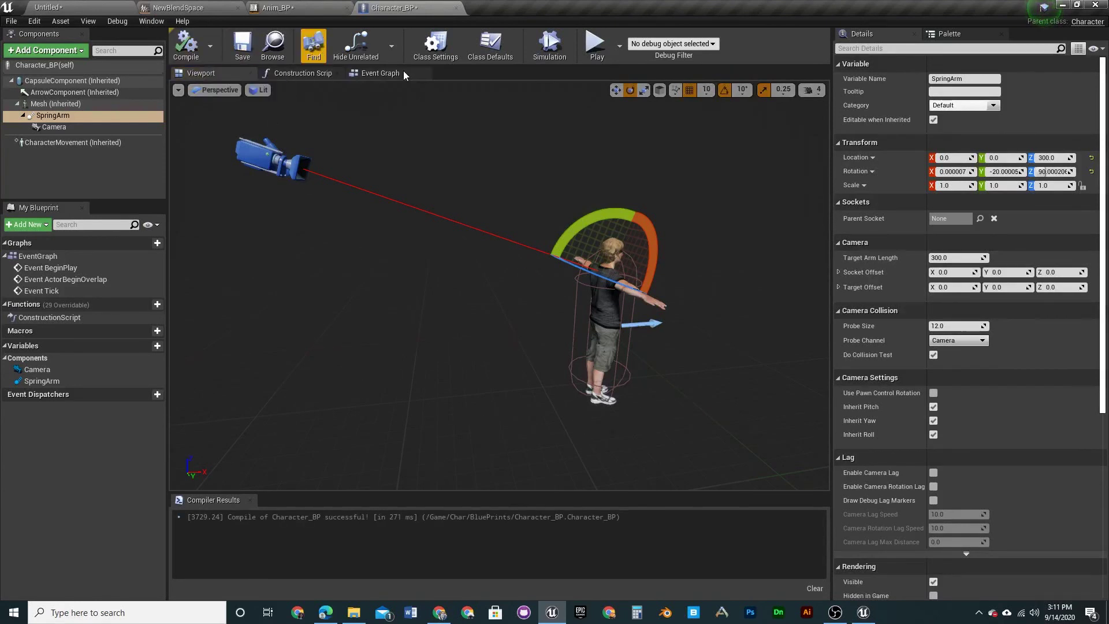
left_click(93, 82)
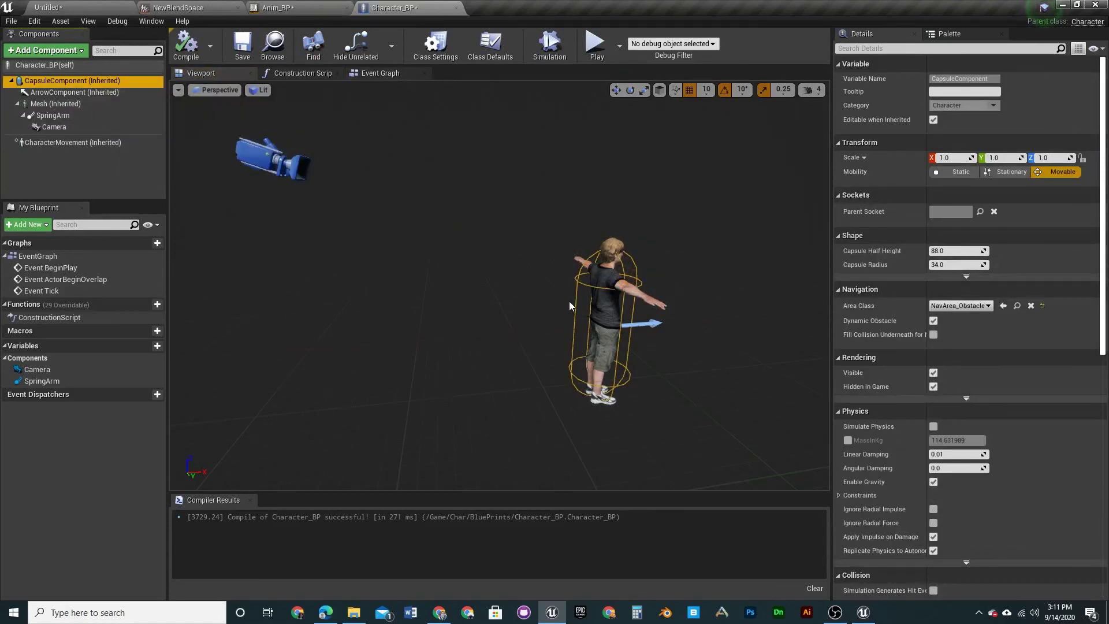
left_click(39, 66)
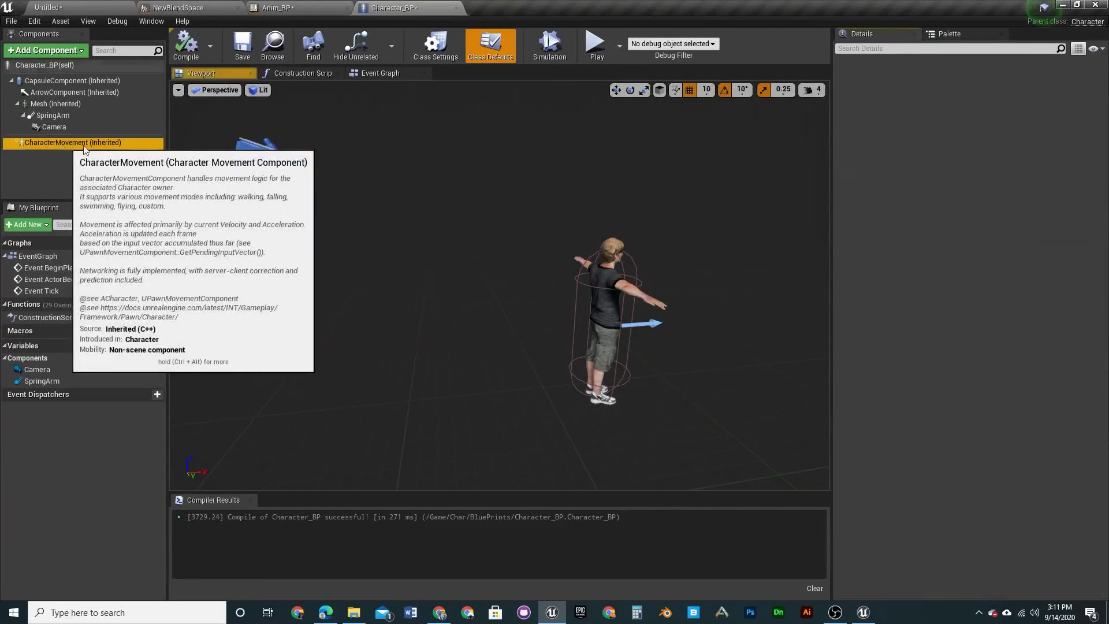
left_click(73, 142)
scroll(954, 279, "down", 3)
scroll(954, 280, "down", 2)
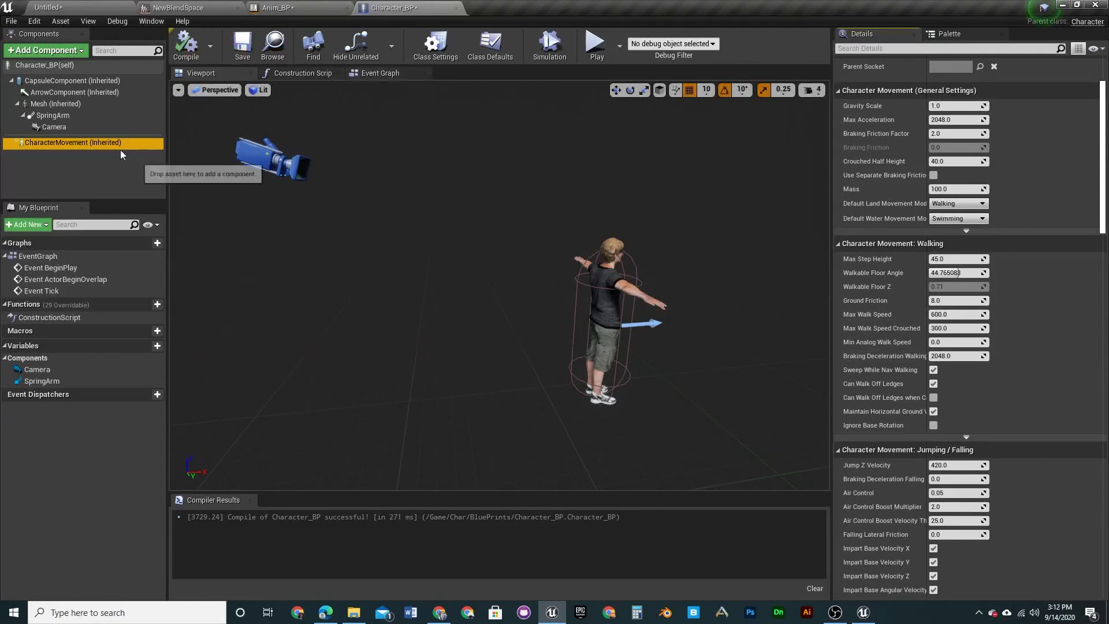
Assign Anim_BP as the Anim Class of the character's Mesh component
left_click(73, 106)
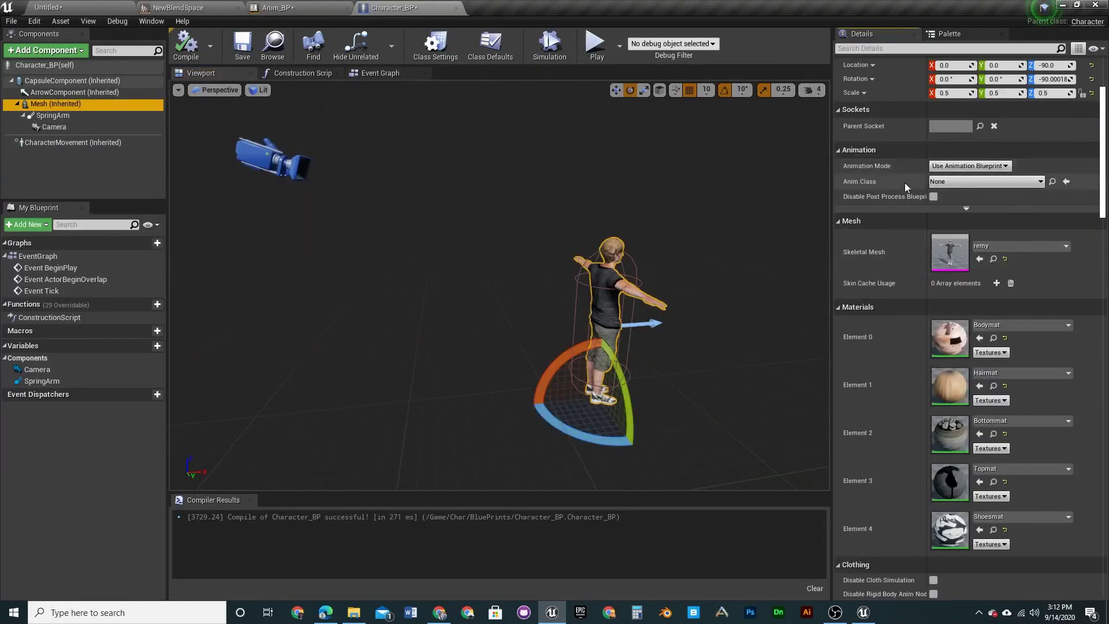
left_click(975, 183)
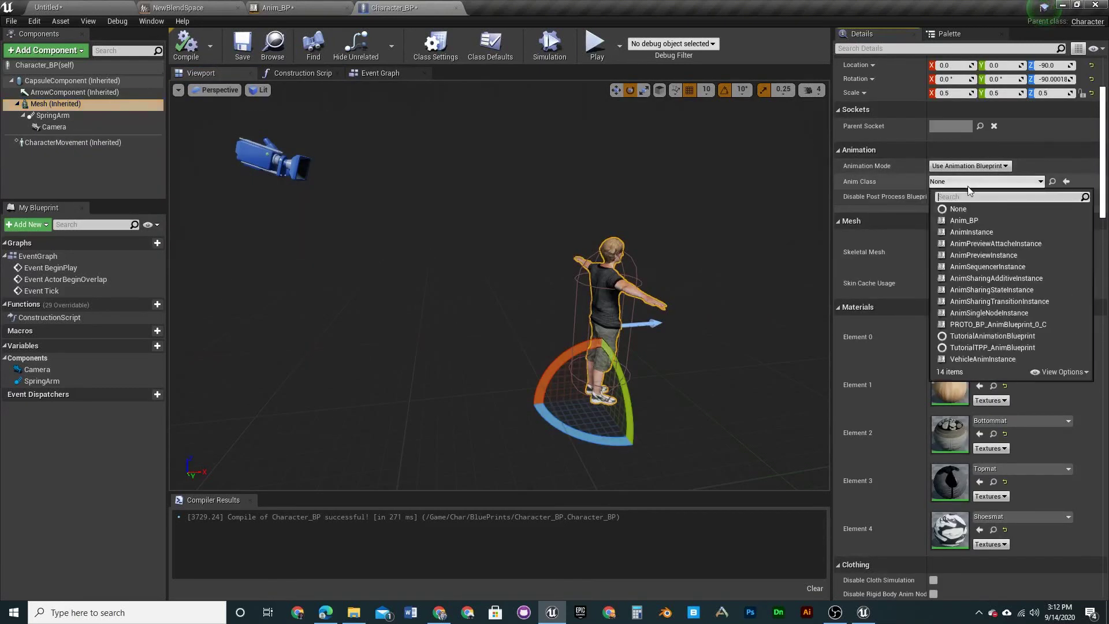
left_click(972, 220)
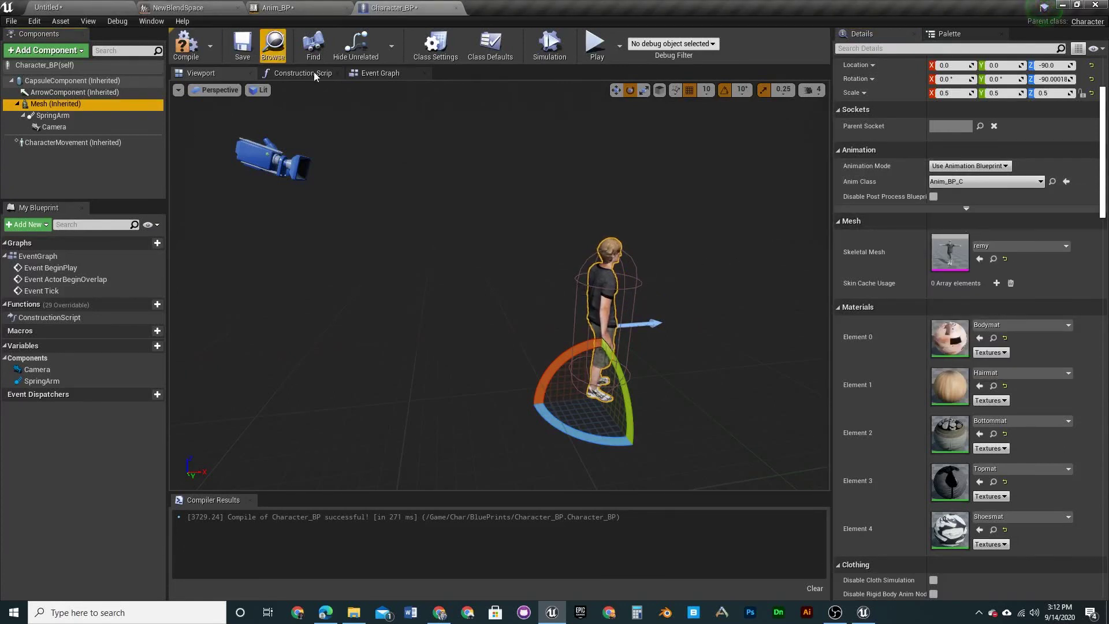
Add the Forwards/Backwards input axis event to Character_BP's Event Graph, in empty space beside the default events
left_click(376, 73)
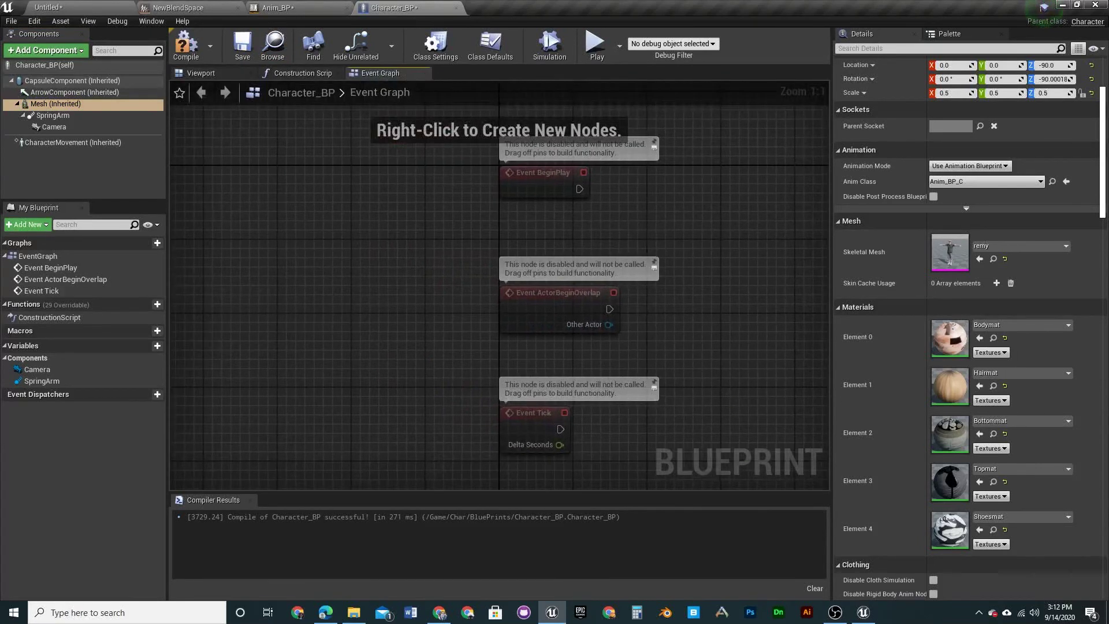
key("alt+Tab")
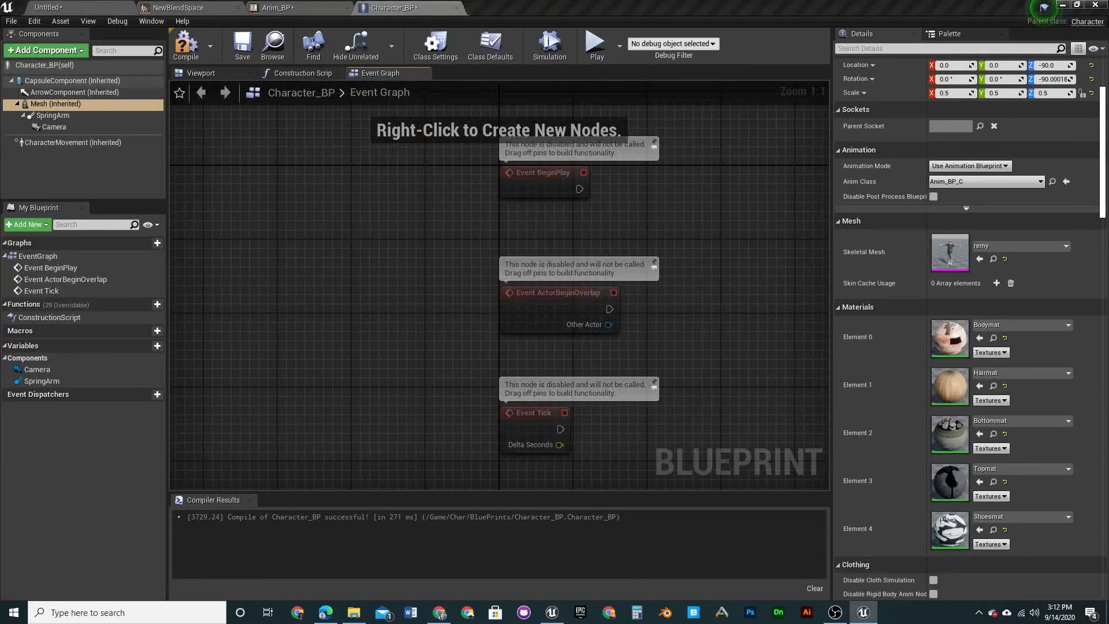
right_click_drag(599, 208, 418, 228)
right_click(417, 225)
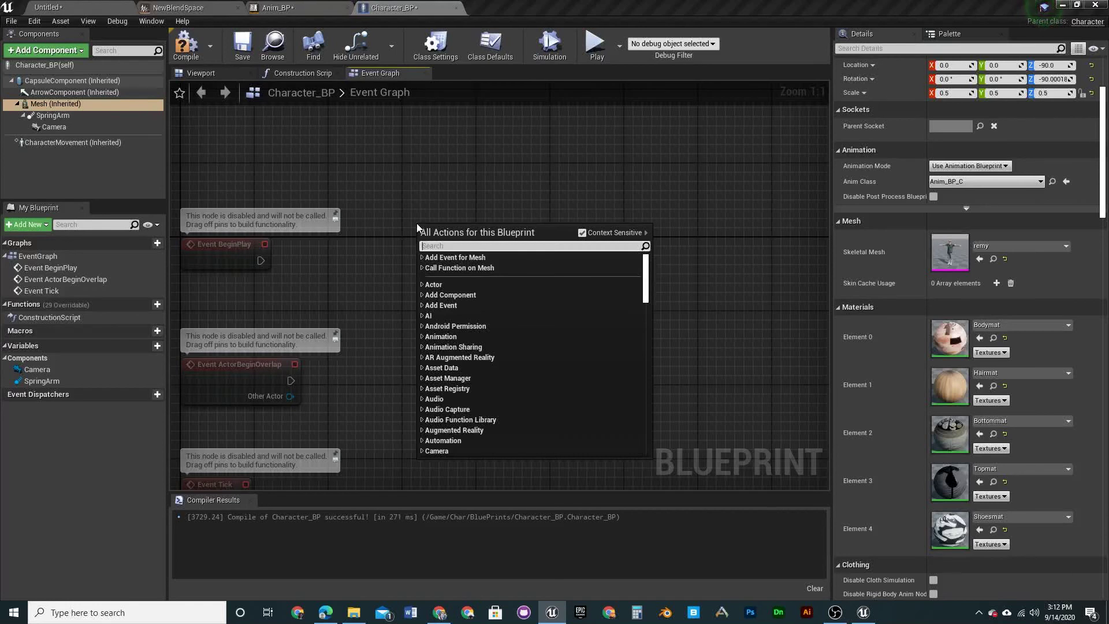
type("Fo")
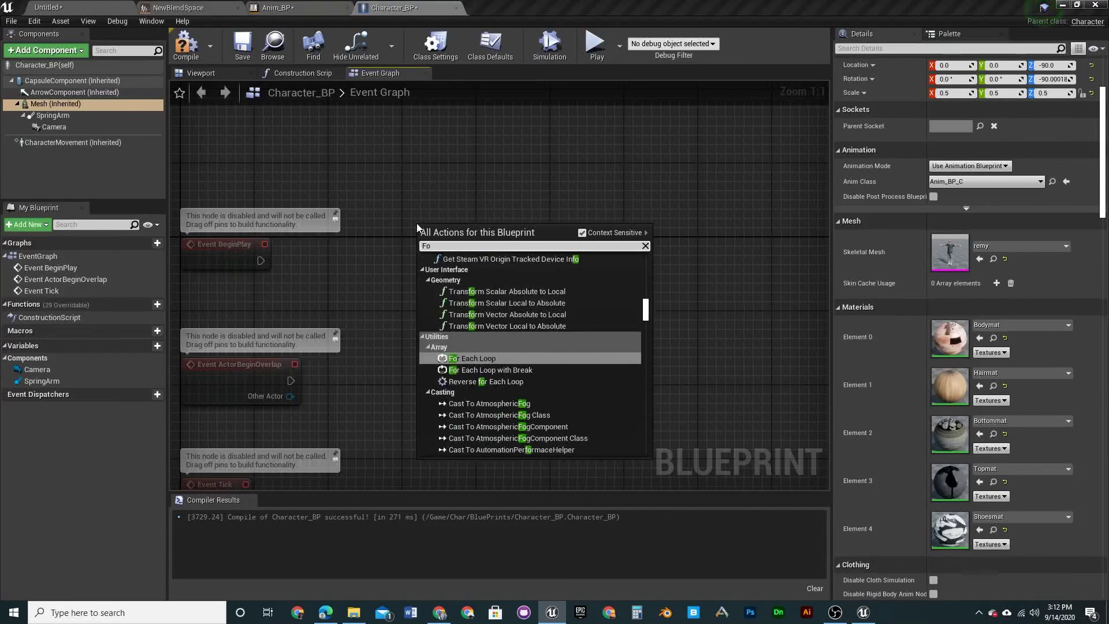
type("rwar")
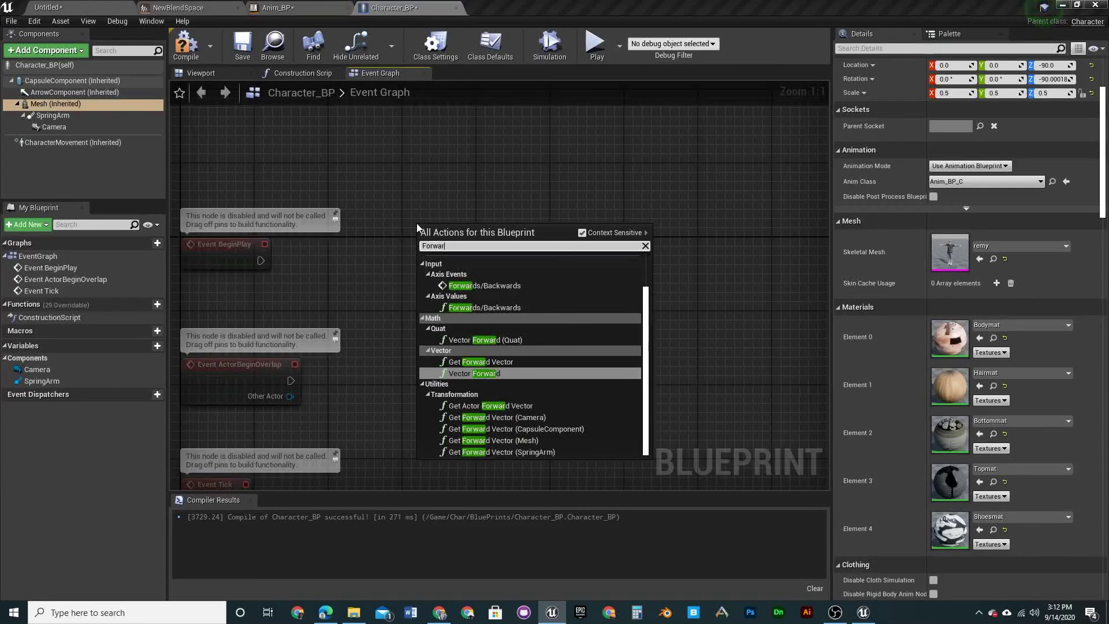
left_click(499, 286)
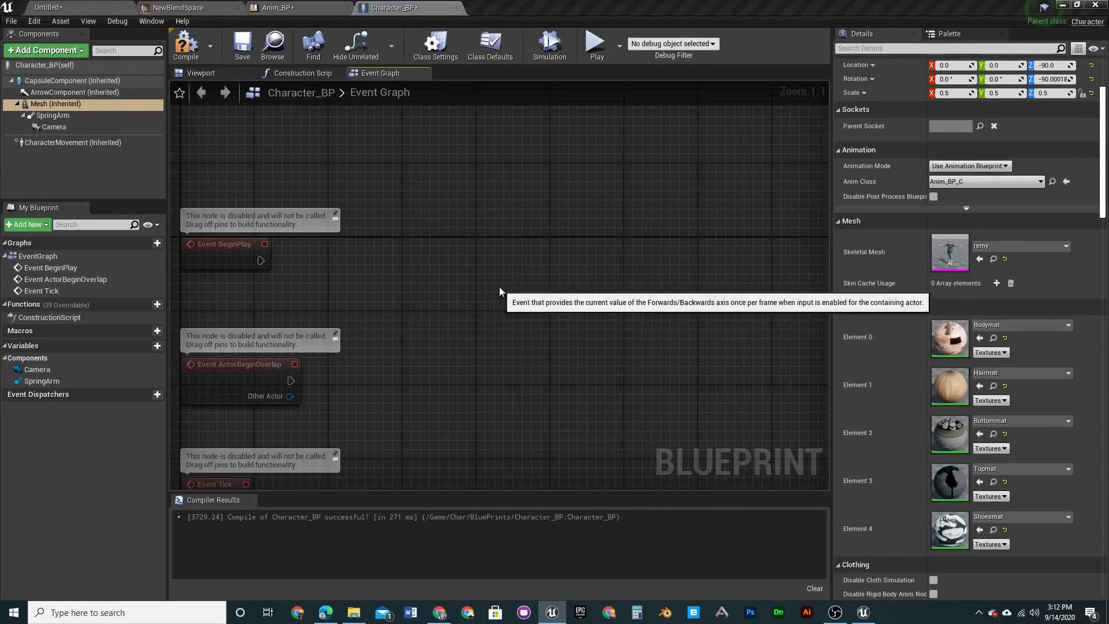
Add the Left/Right input axis event and position it below the Forwards/Backwards event
right_click(439, 348)
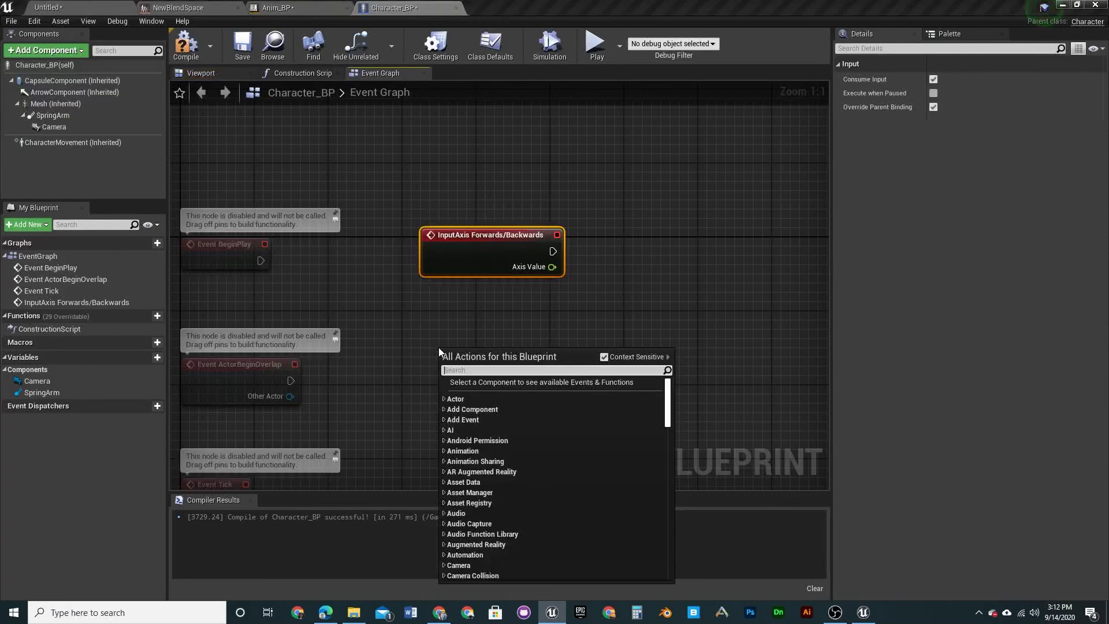
type("left")
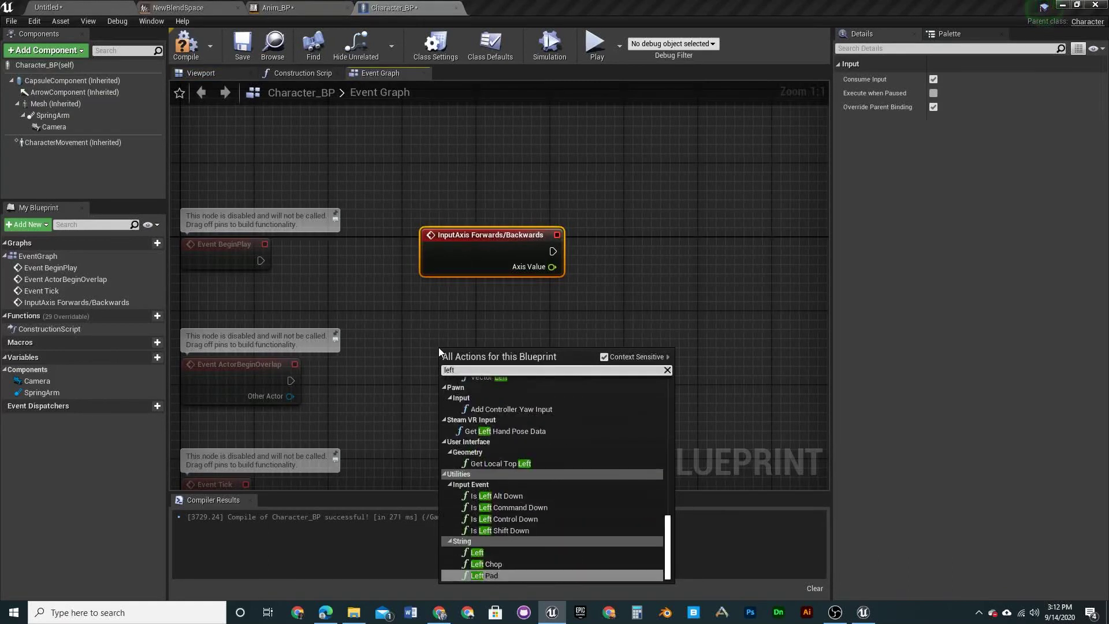
type(" righ")
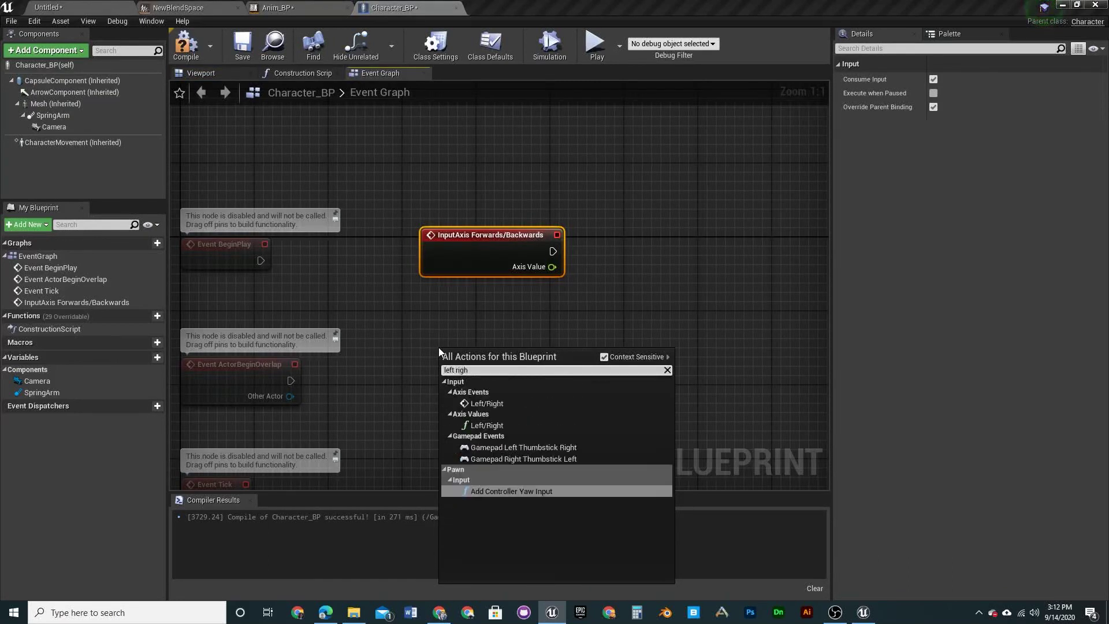
left_click(487, 404)
right_click_drag(624, 267, 540, 216)
left_click_drag(410, 307, 421, 304)
right_click_drag(501, 283, 339, 295)
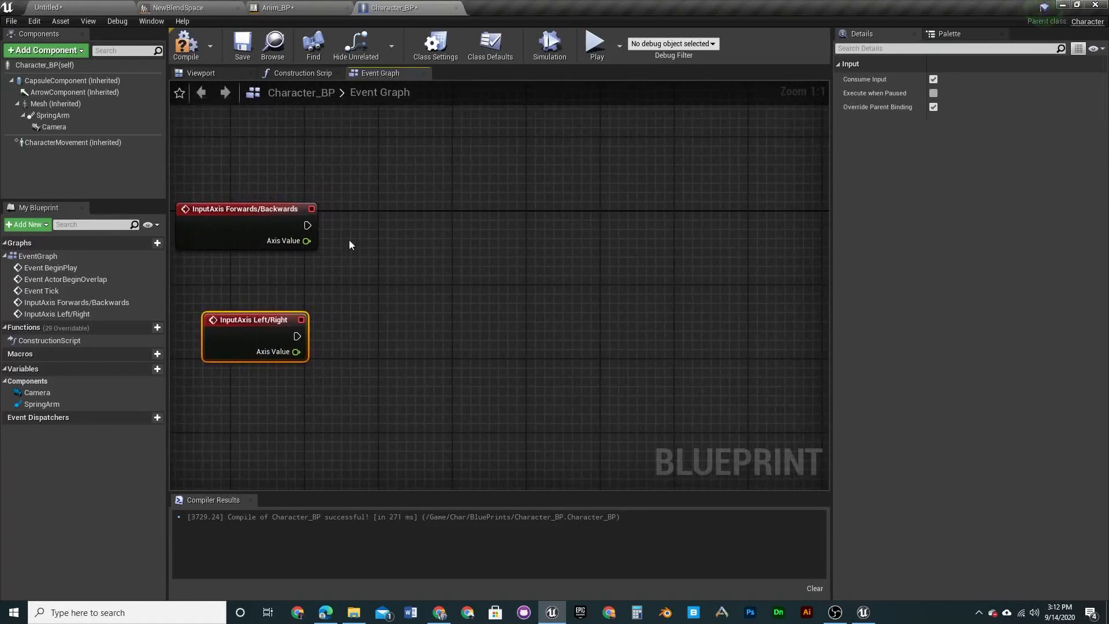
Connect an Add Movement Input node to the Forwards/Backwards event, feed Axis Value into Scale Value, and align the node
left_click_drag(307, 225, 396, 227)
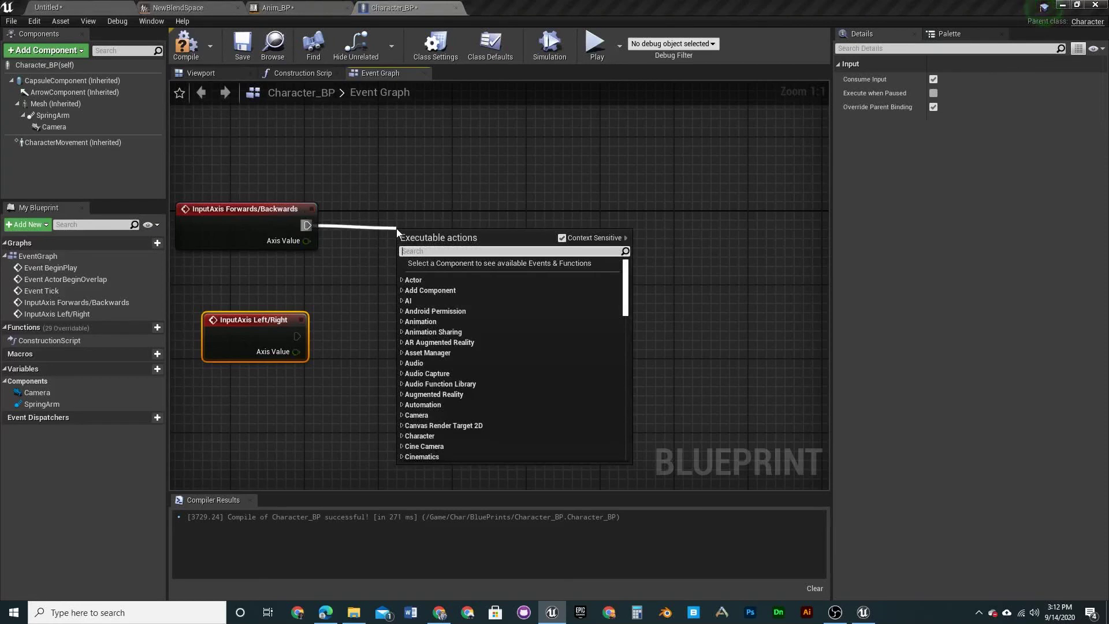
type("add move")
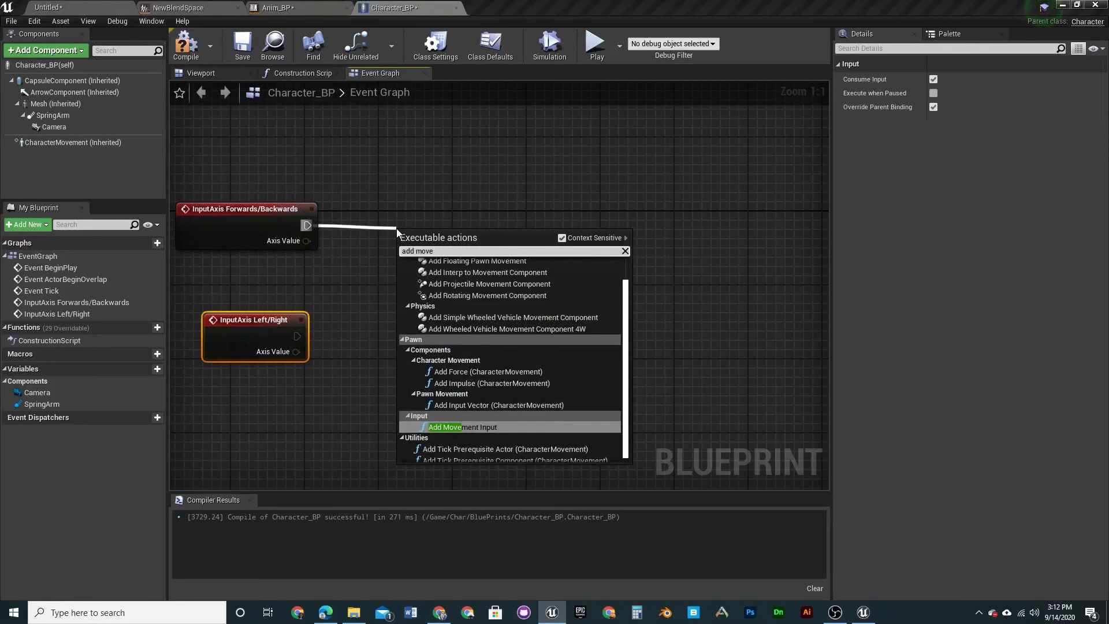
key("Return")
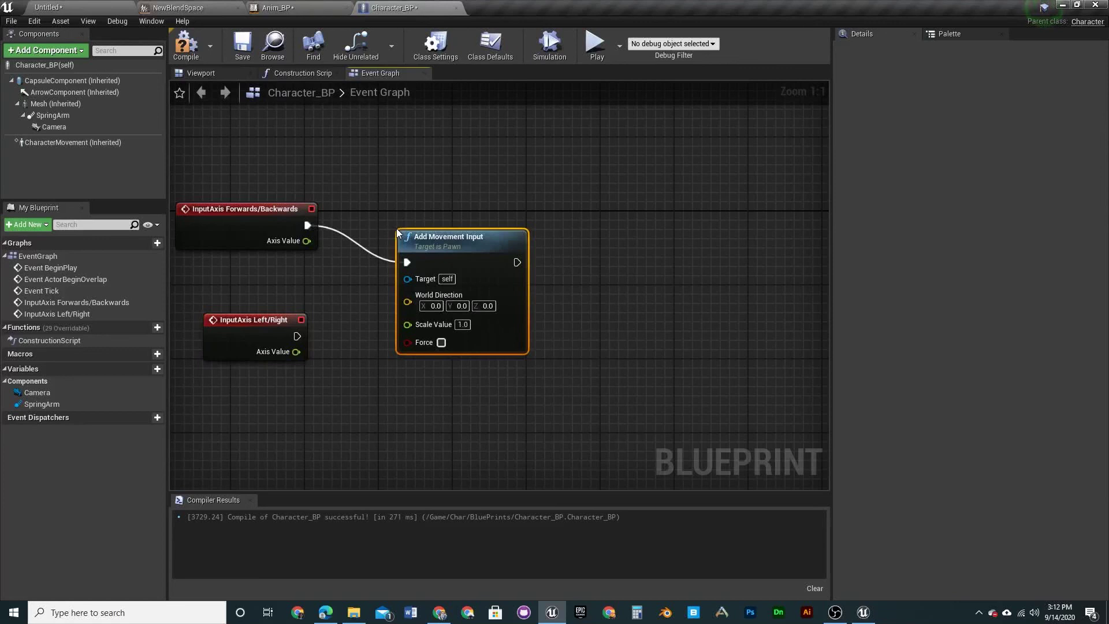
left_click_drag(462, 220, 462, 210)
left_click_drag(307, 241, 423, 305)
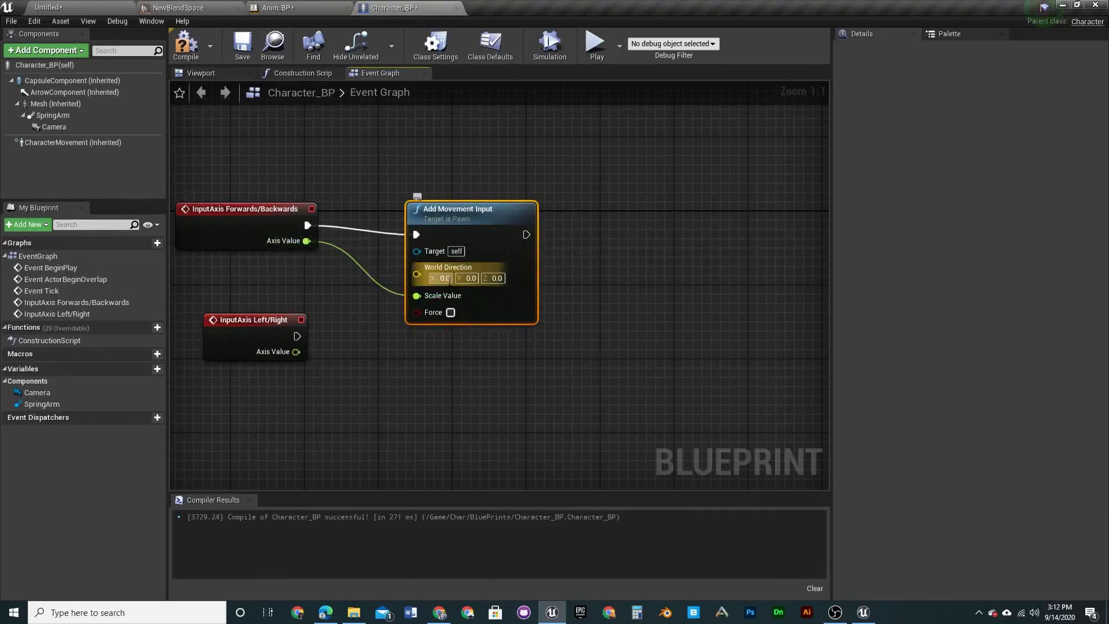
left_click_drag(487, 209, 487, 200)
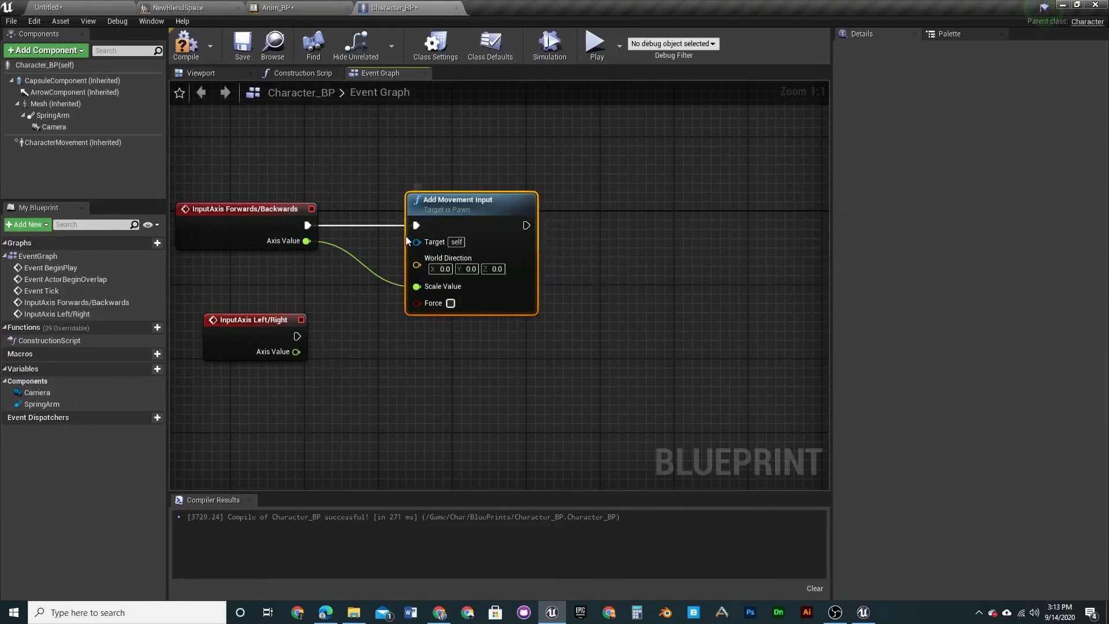
Set the World Direction X of the Forwards/Backwards movement node to 1
left_click(444, 269)
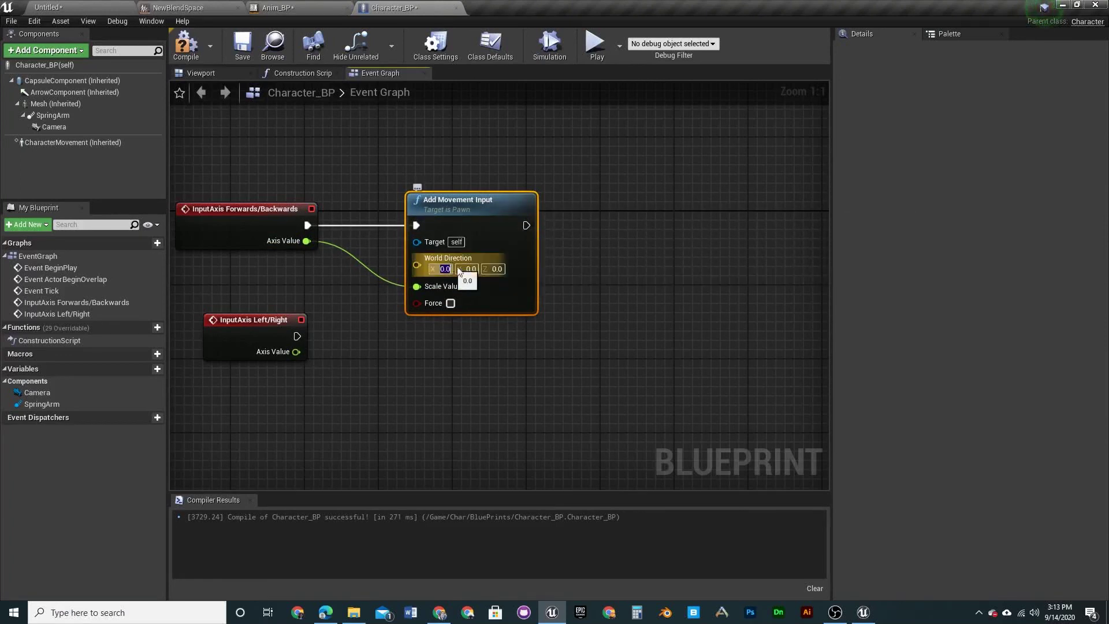
type("1")
key("Return")
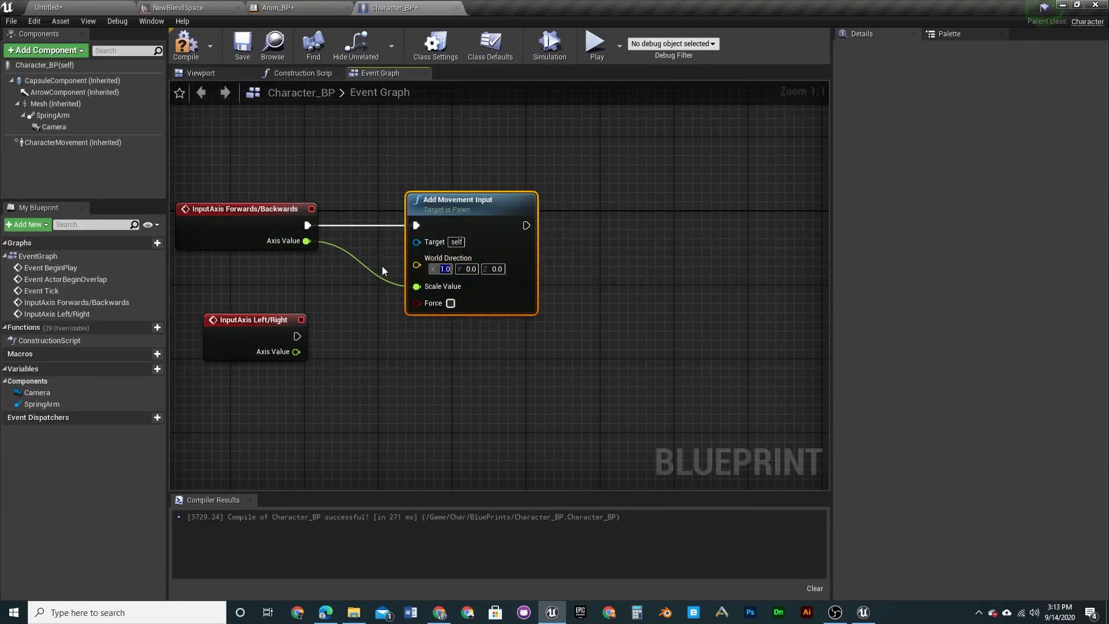
Connect a second Add Movement Input node to the Left/Right event, with its Axis Value feeding Scale Value
right_click_drag(348, 363, 347, 333)
left_click_drag(295, 291, 395, 291)
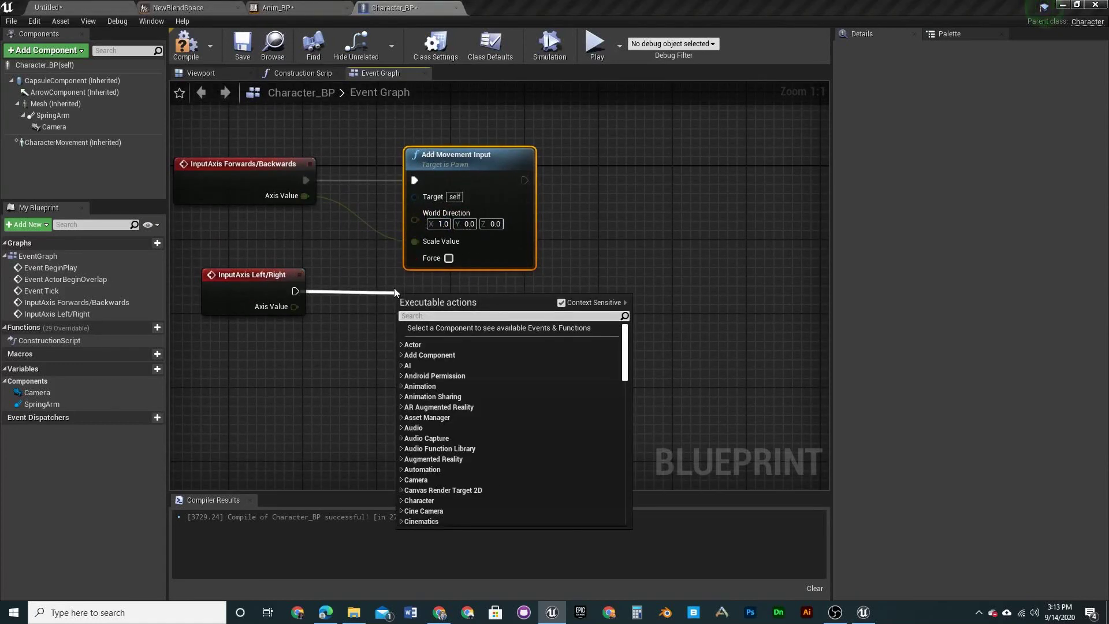
type("add")
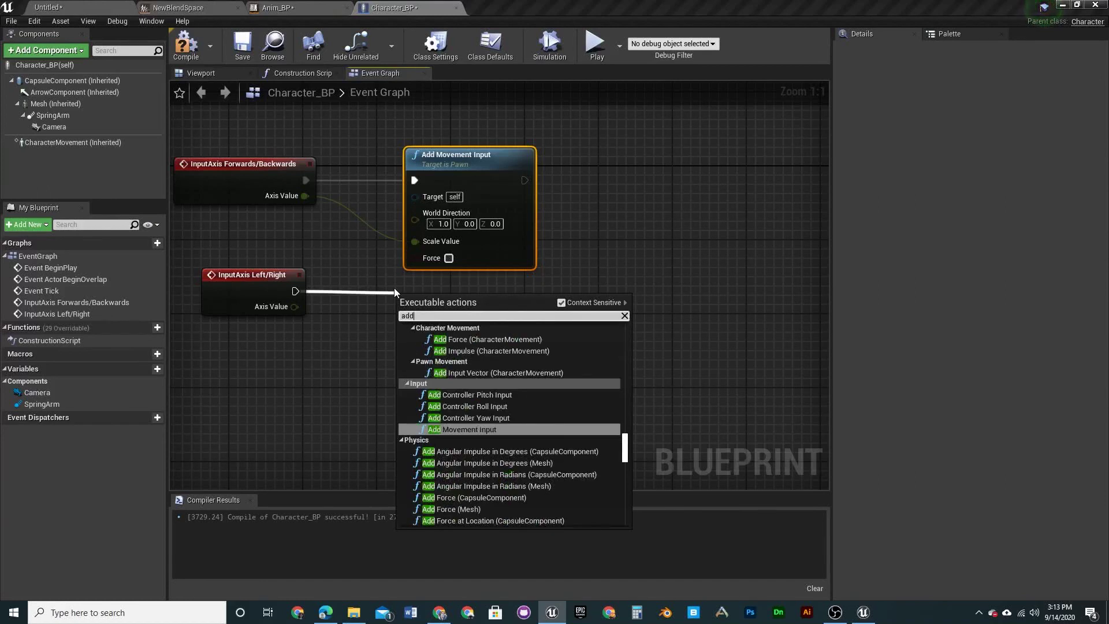
type(" moveme")
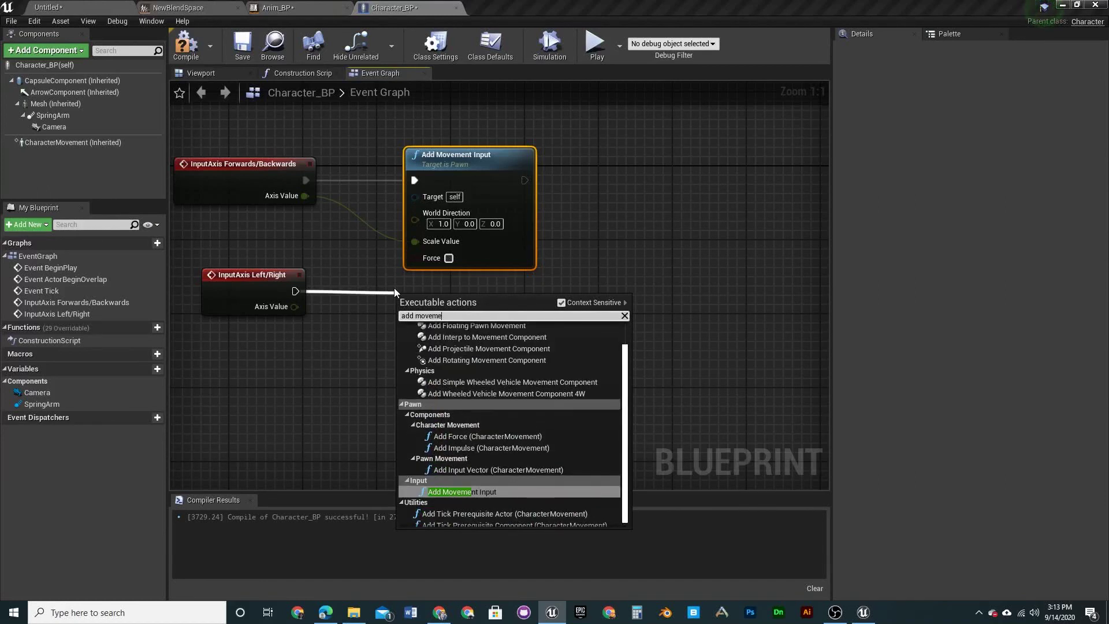
type("nt inp")
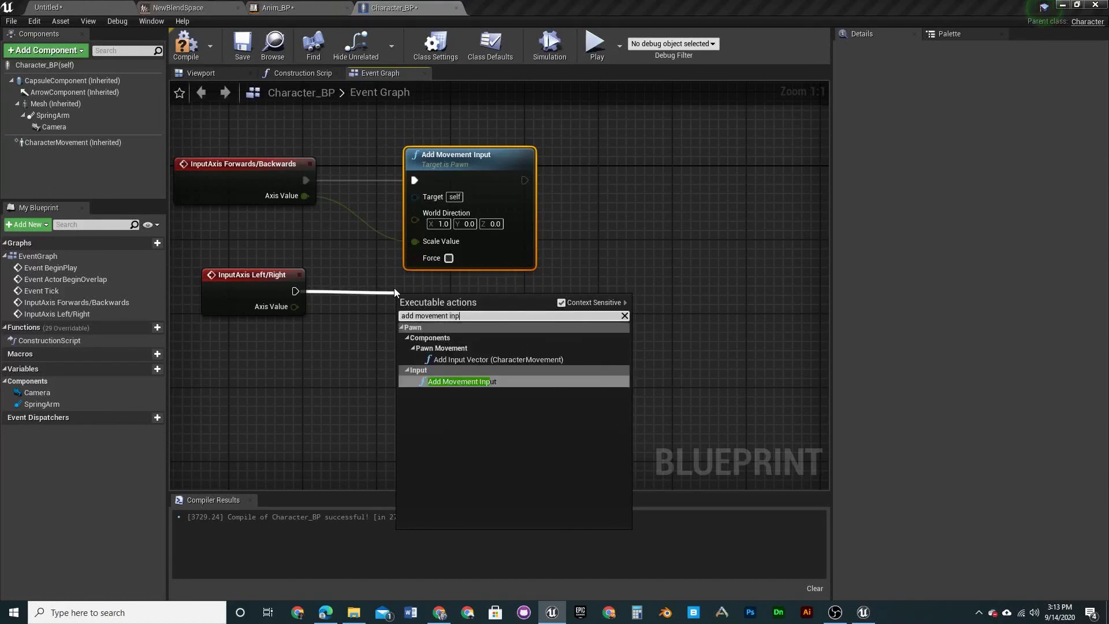
type("ut")
left_click(471, 381)
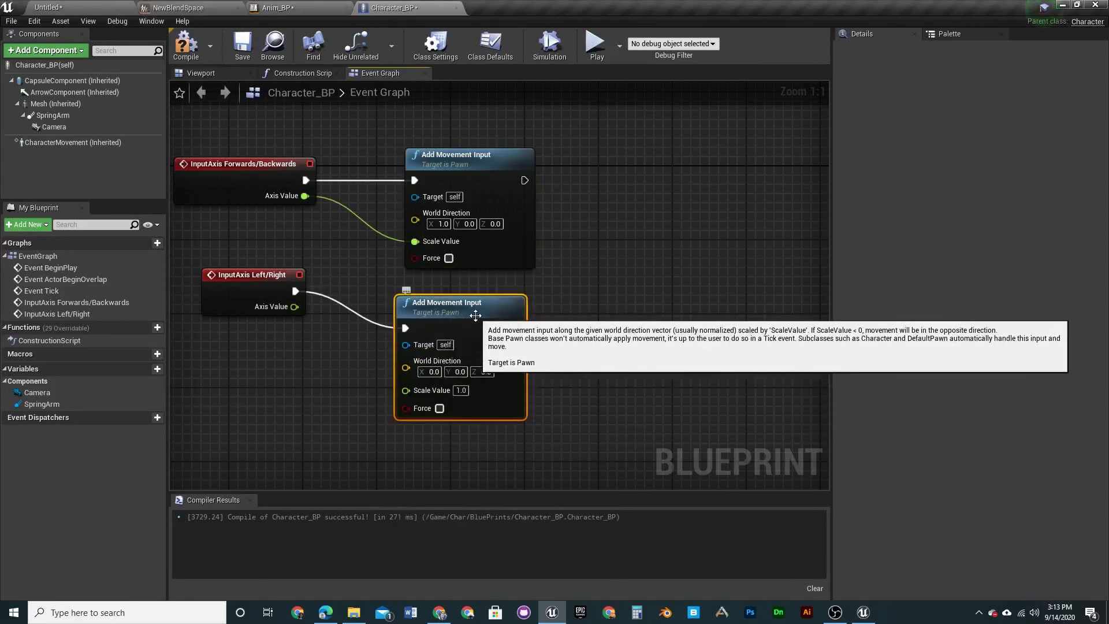
left_click_drag(475, 315, 465, 278)
left_click_drag(295, 307, 401, 354)
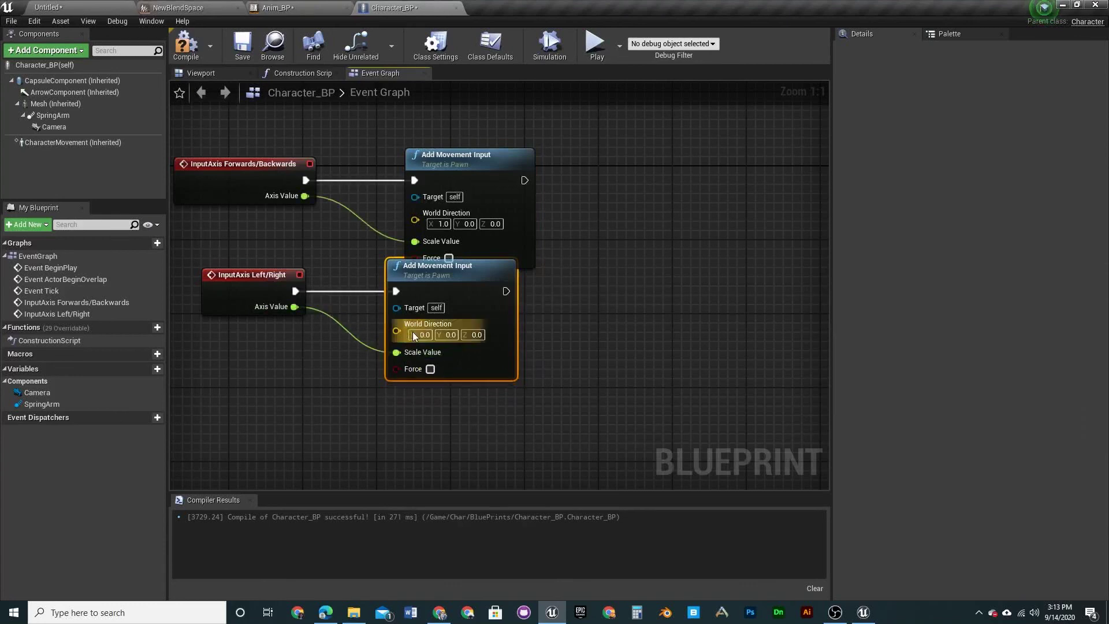
Set the World Direction Y of the Left/Right movement node to 1
left_click(451, 335)
key("BackSpace")
type("1")
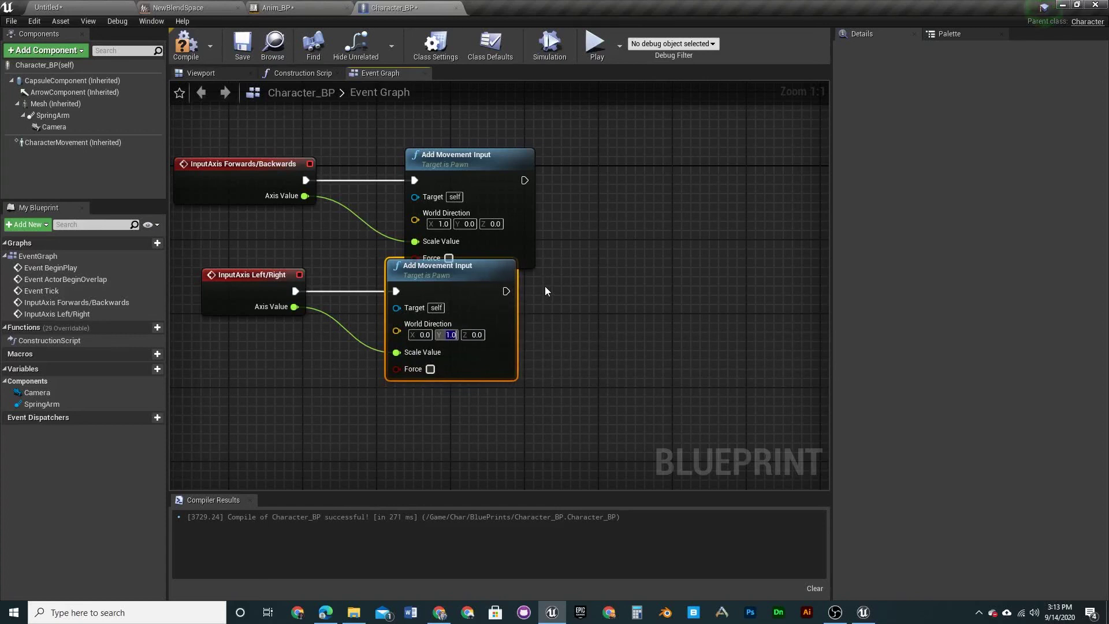
left_click(551, 397)
Line up the Left/Right event and its movement node below the first pair, and compile and save Character_BP
left_click_drag(472, 281, 488, 290)
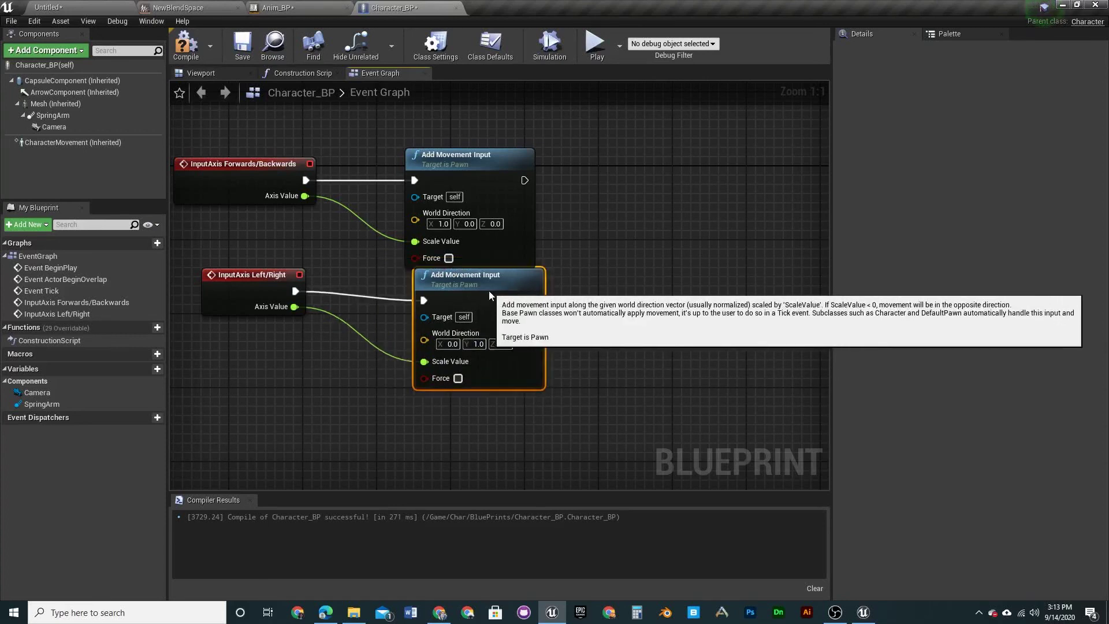
left_click(260, 275)
left_click_drag(261, 277, 261, 287)
left_click(196, 40)
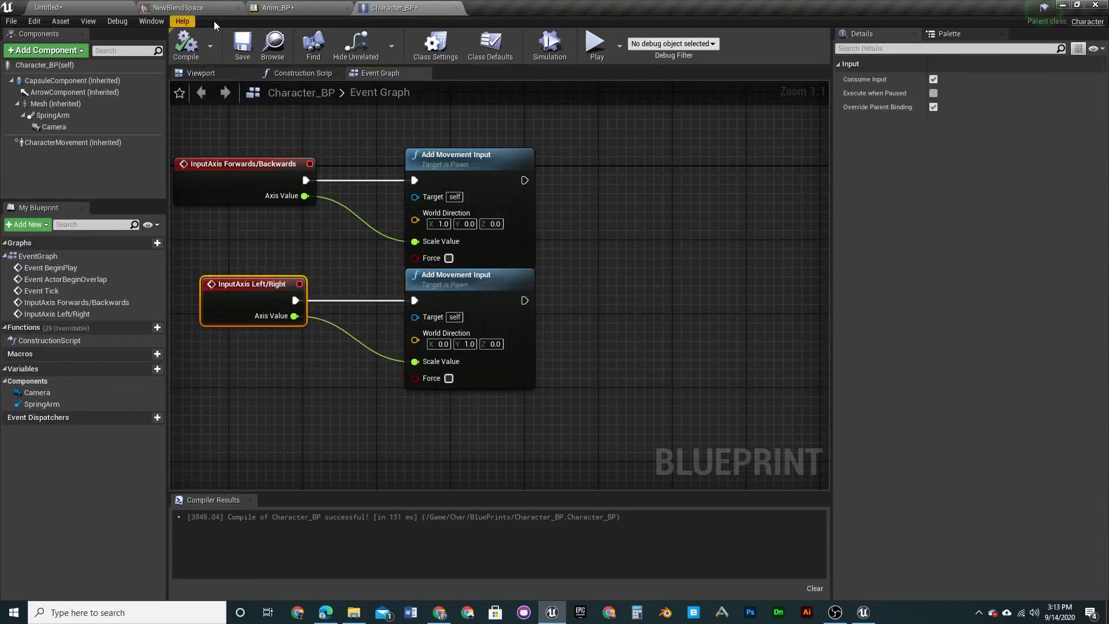
left_click(242, 43)
Delete the placed remy skeletal mesh from the level
left_click(64, 7)
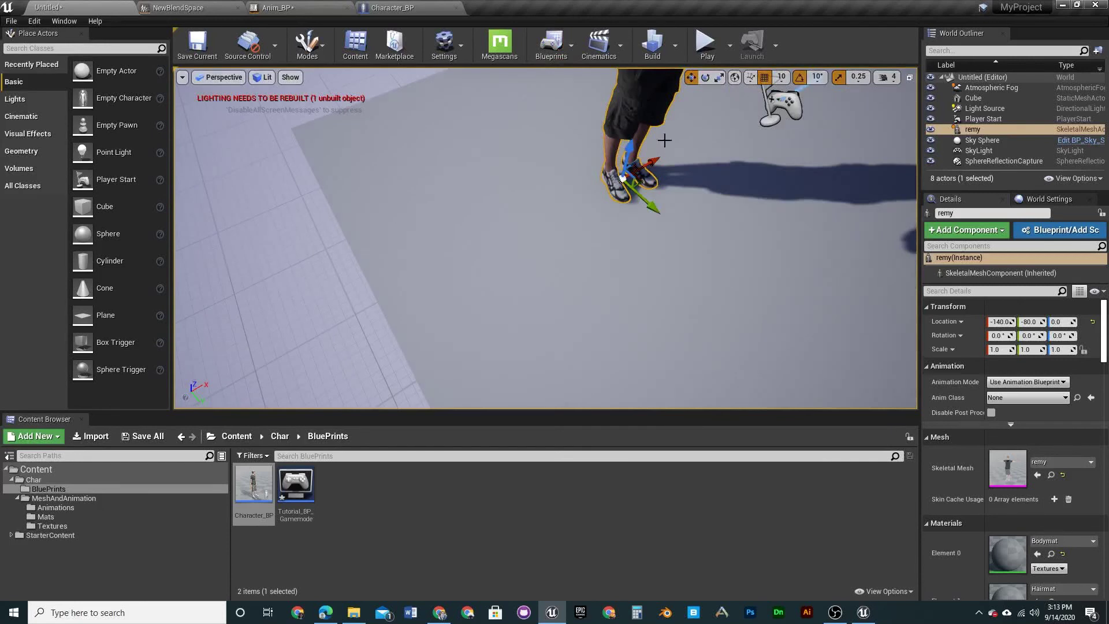
key("Delete")
scroll(653, 187, "down", 3)
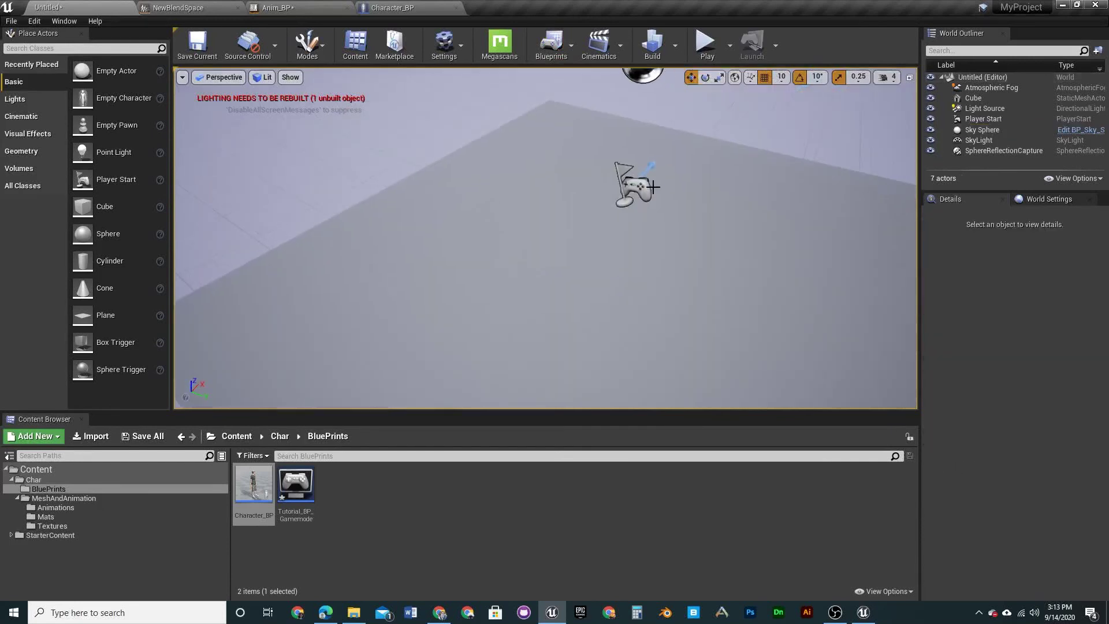
Check the Default Pawn Class in Tutorial_BP_Gamemode and return to the level
double_click(296, 484)
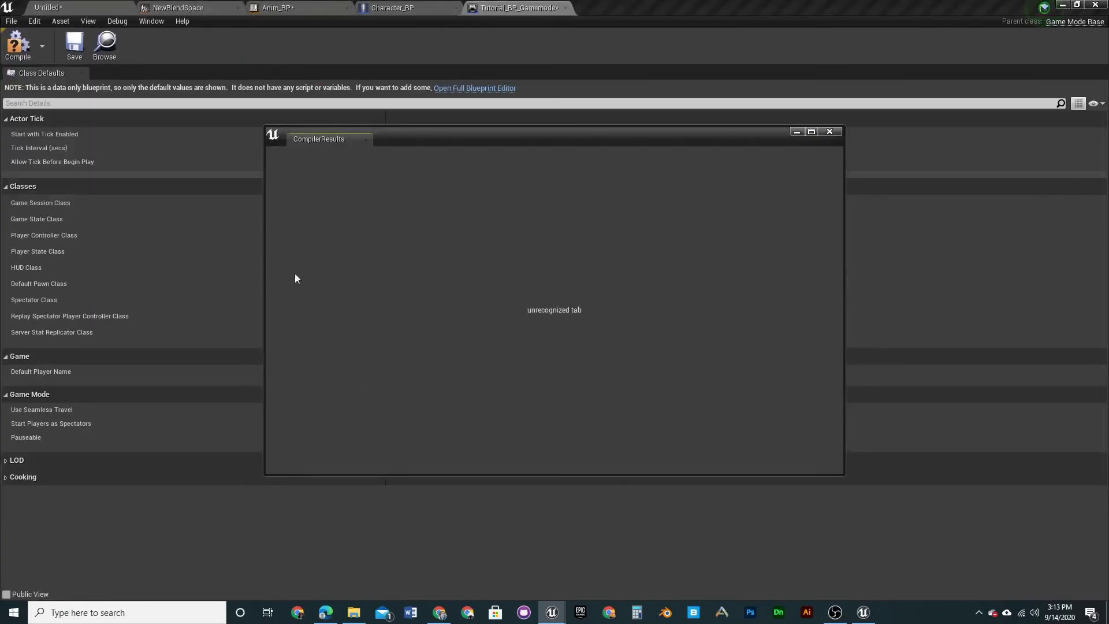
left_click(830, 134)
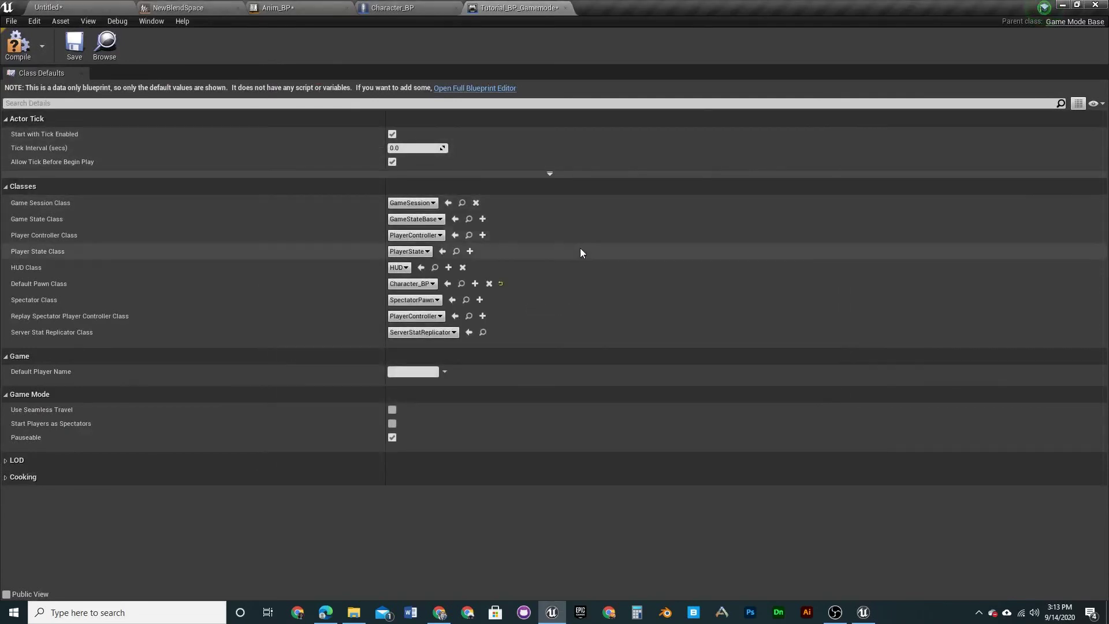
left_click(419, 285)
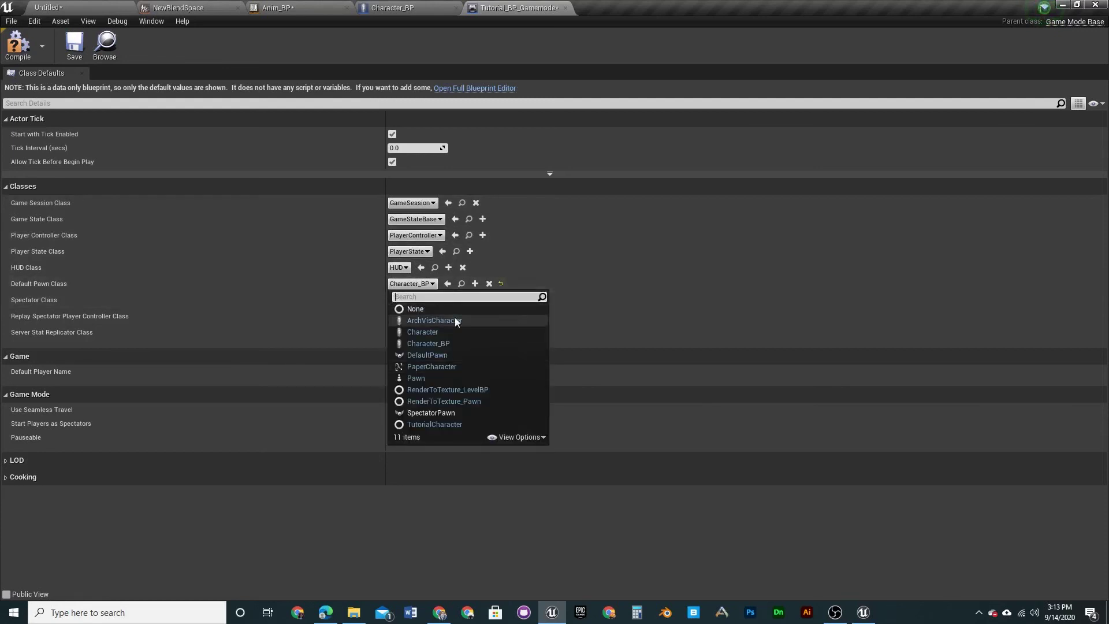
left_click(526, 523)
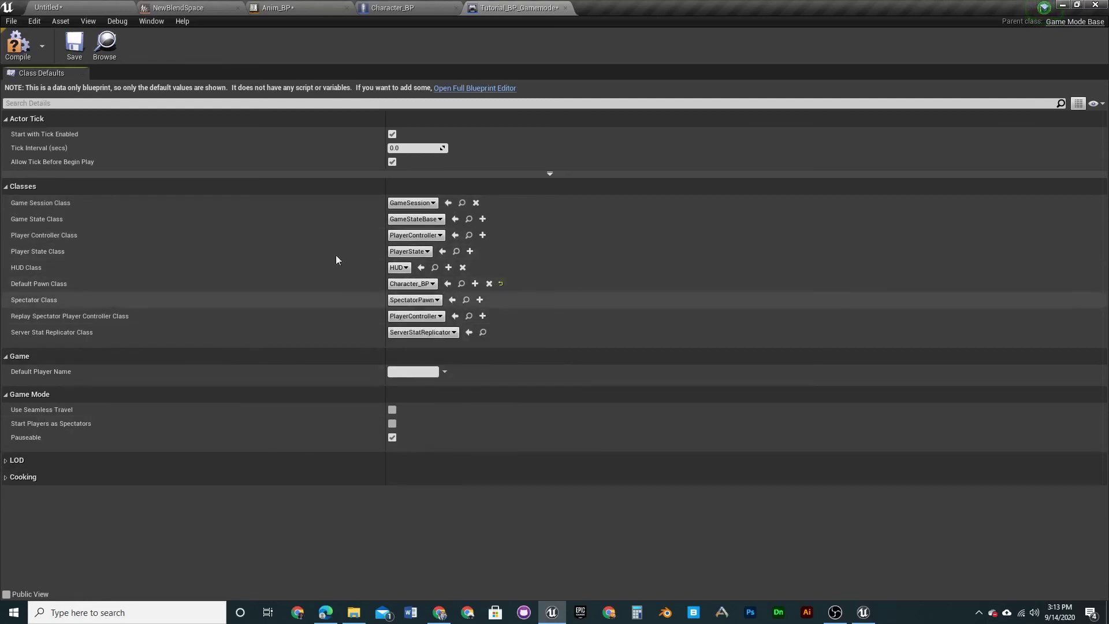
left_click(107, 42)
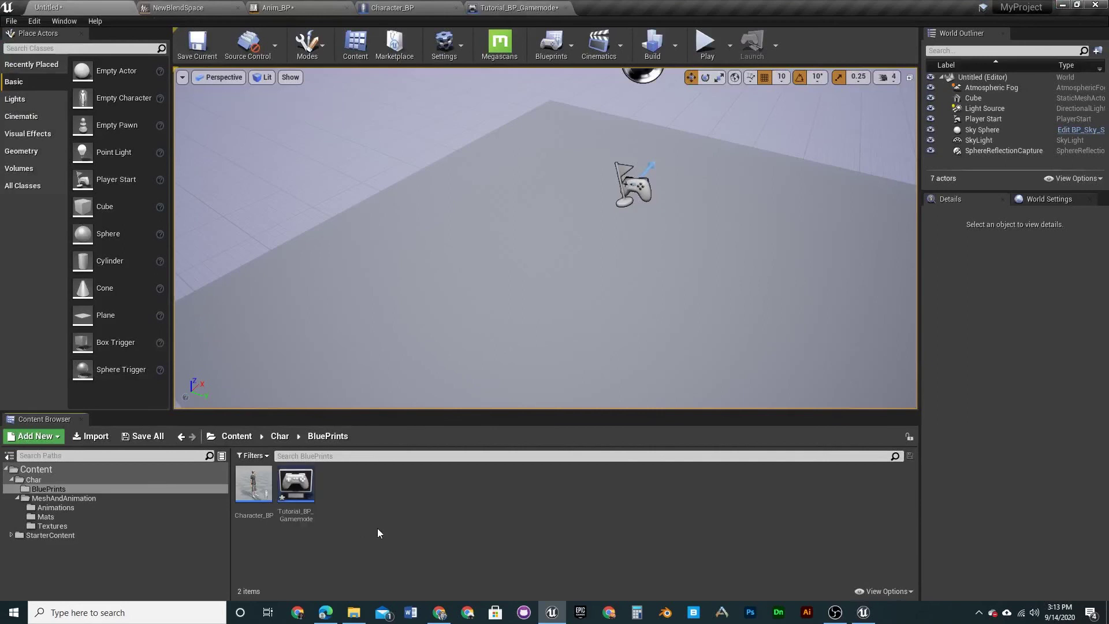
left_click(430, 510)
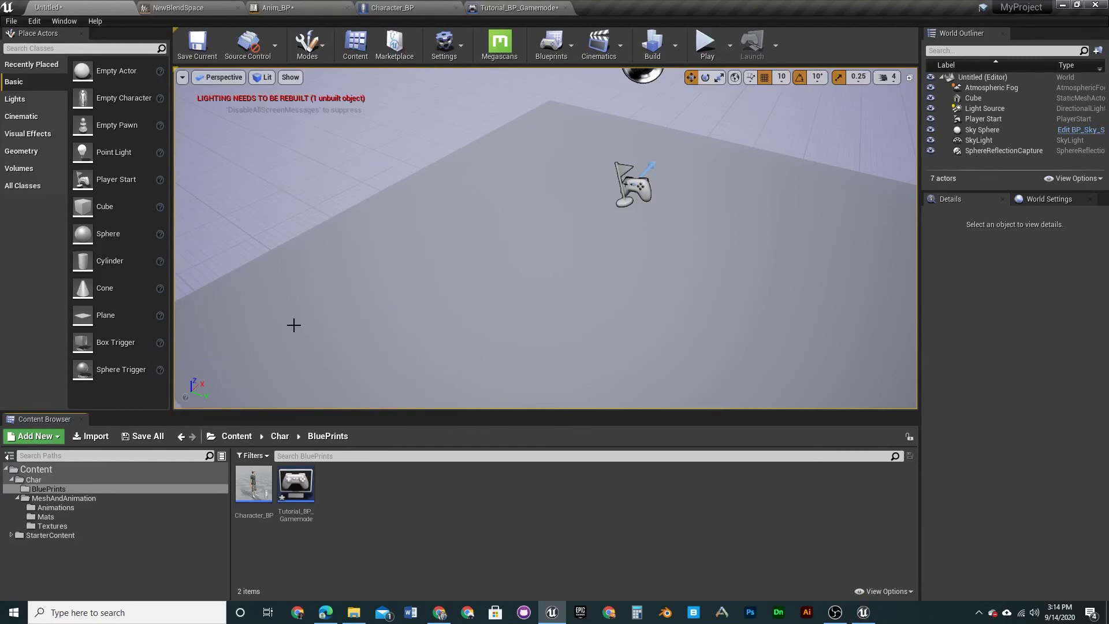
Set the level's GameMode Override to Tutorial_BP_Gamemode and save the level as NewMap
left_click(1049, 199)
left_click(1015, 287)
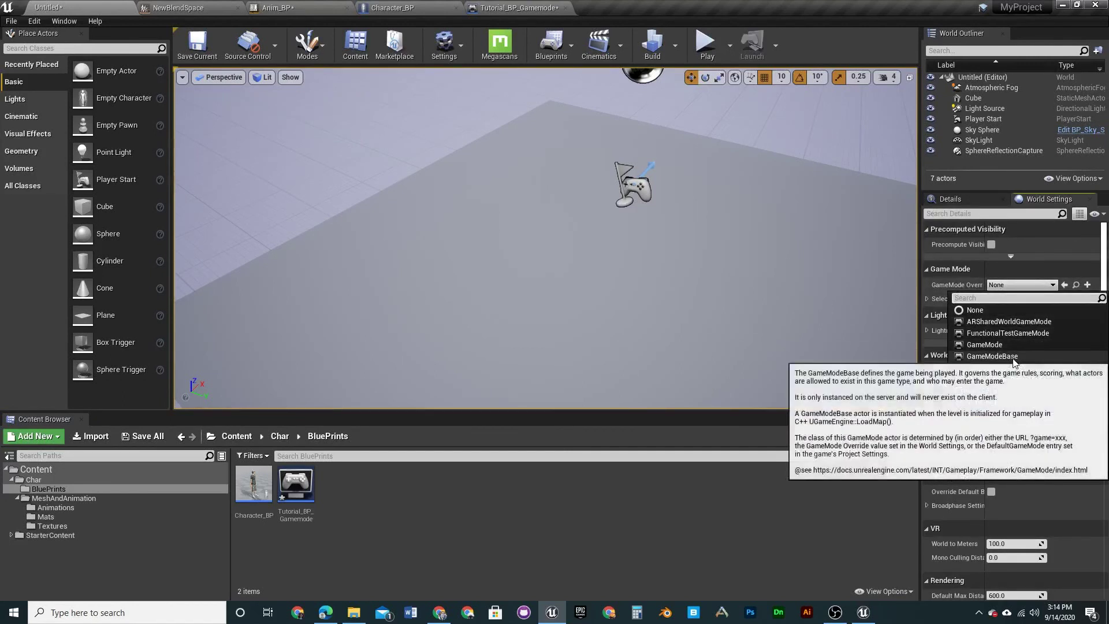
left_click(1007, 401)
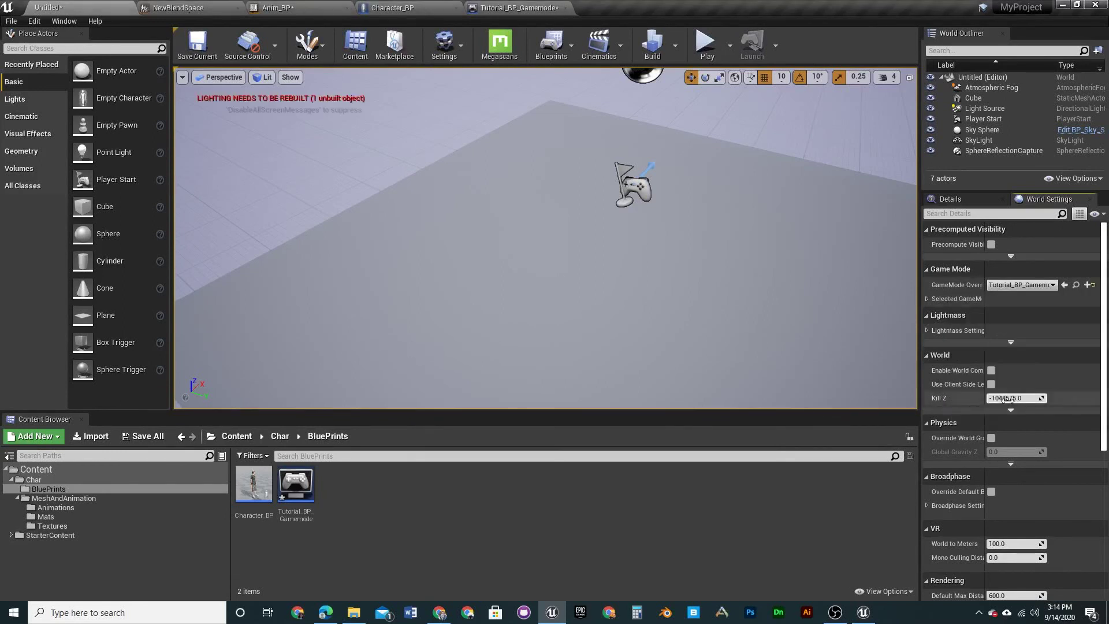
left_click(196, 56)
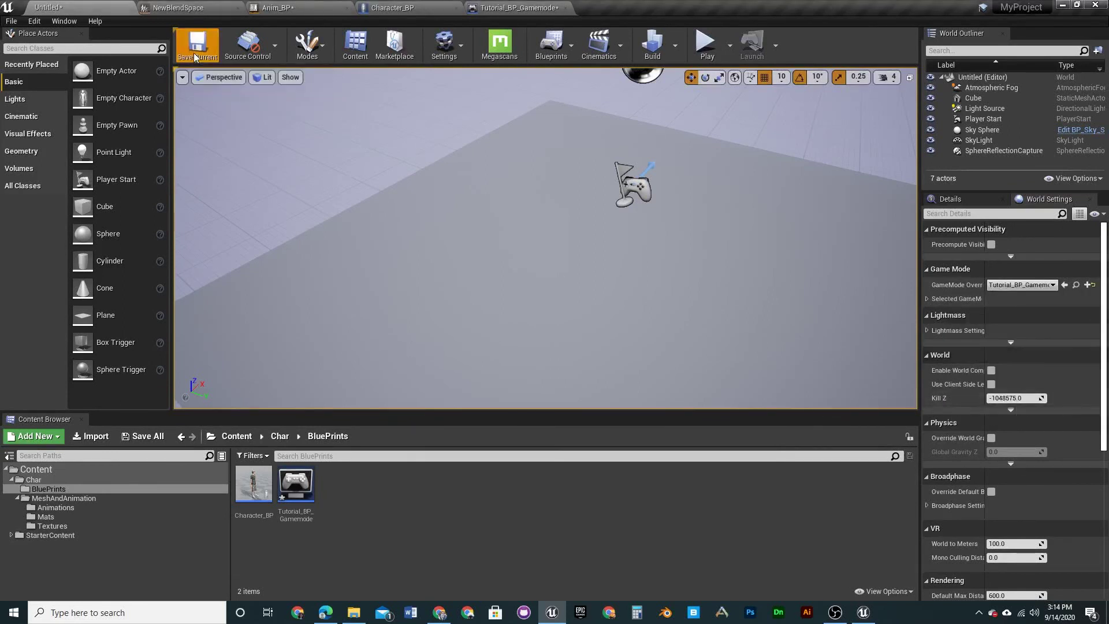
left_click(836, 488)
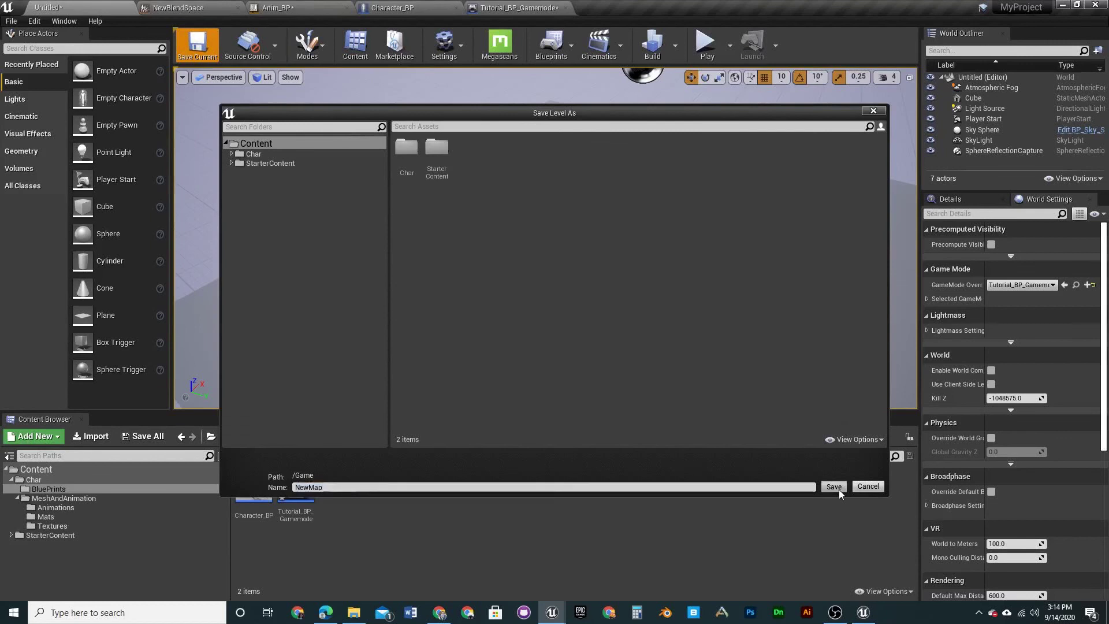
Play-test the level with the character and stop the session
left_click(703, 51)
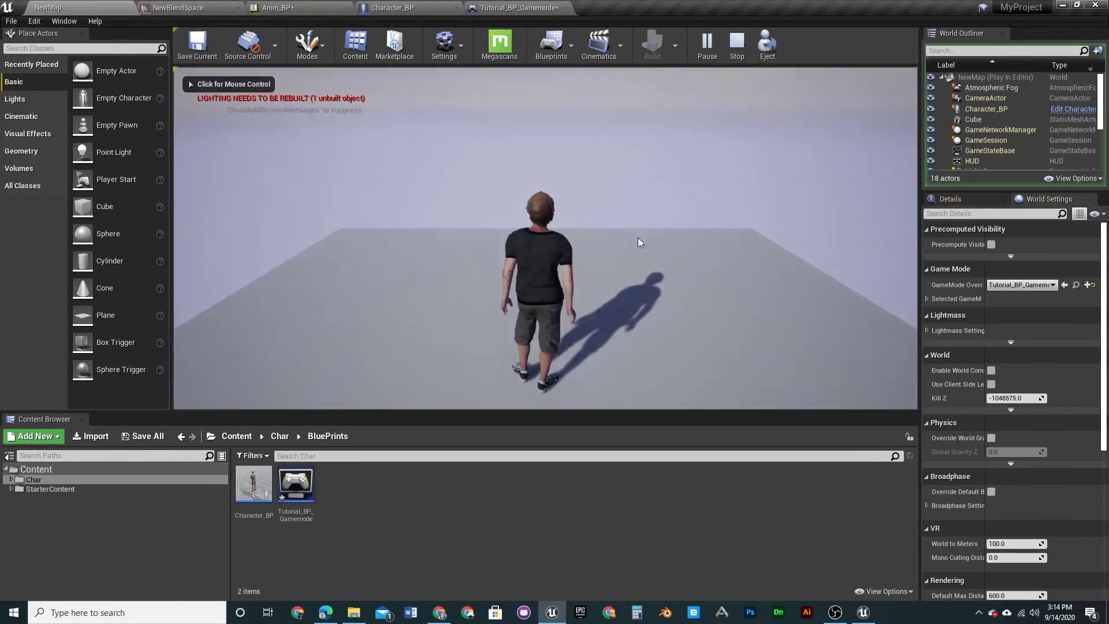
left_click(622, 260)
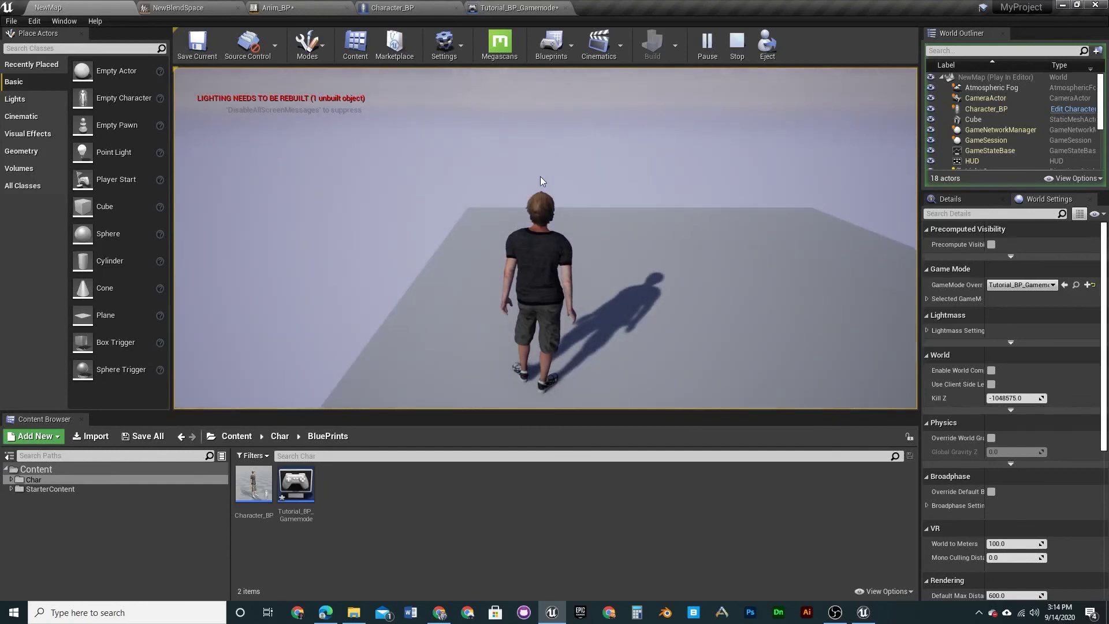
key("Escape")
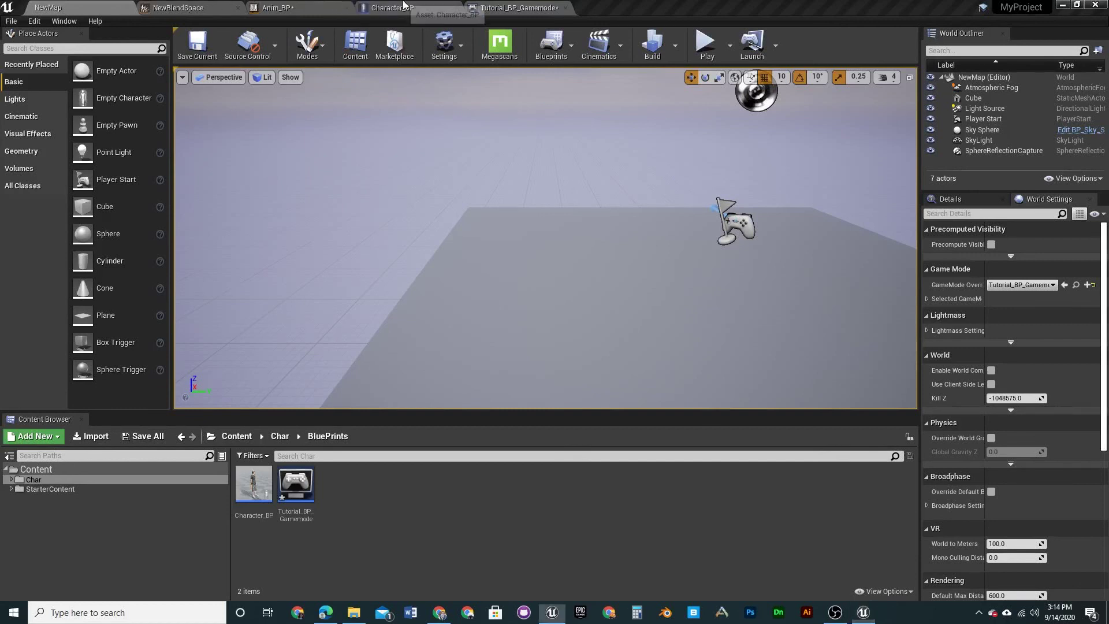
Add two new functions to Anim_BP, keeping their default names
left_click(294, 7)
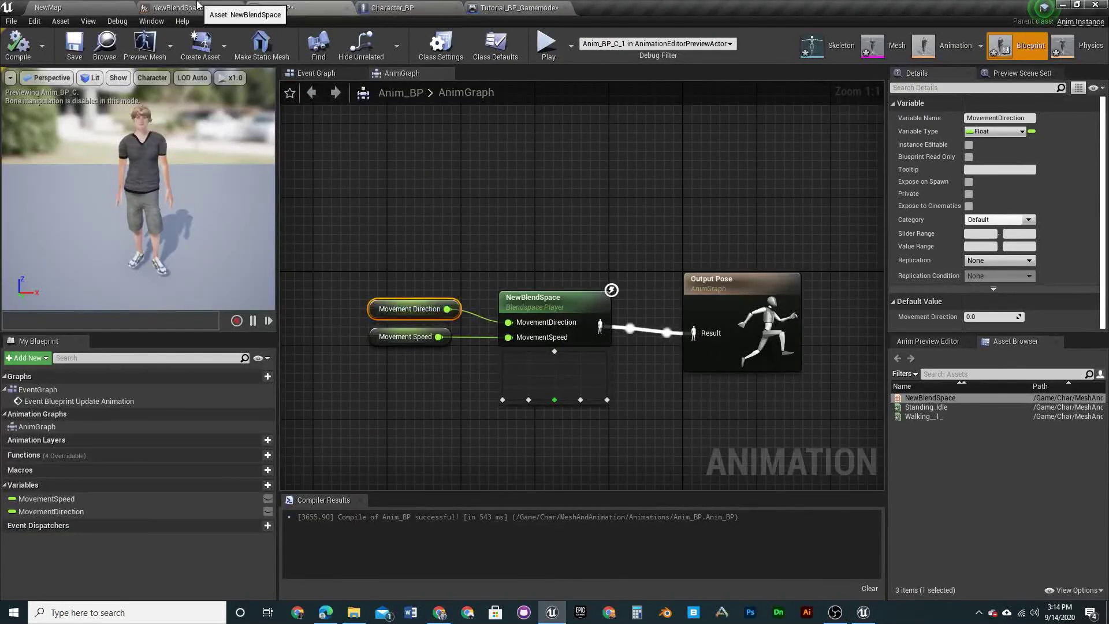
left_click(179, 8)
left_click(297, 7)
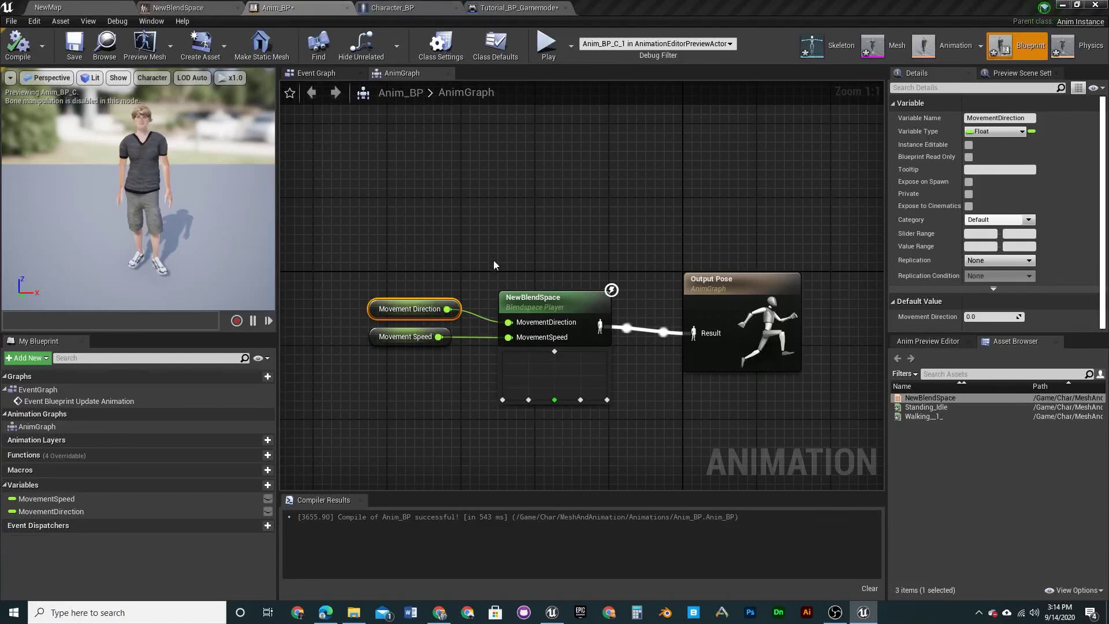
right_click_drag(494, 265, 510, 209)
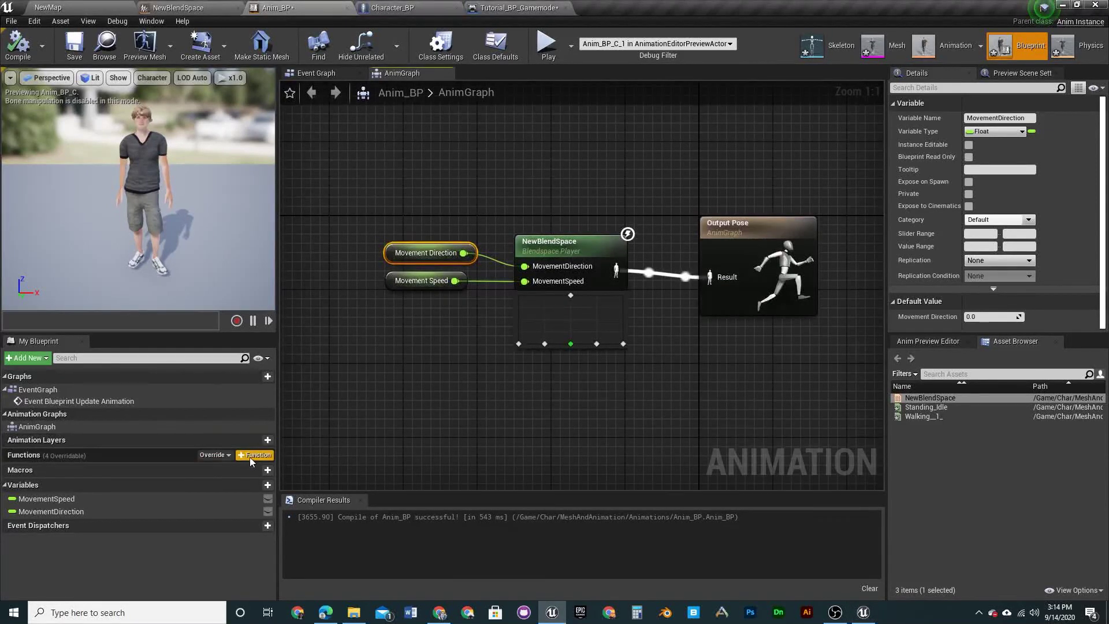
left_click(256, 455)
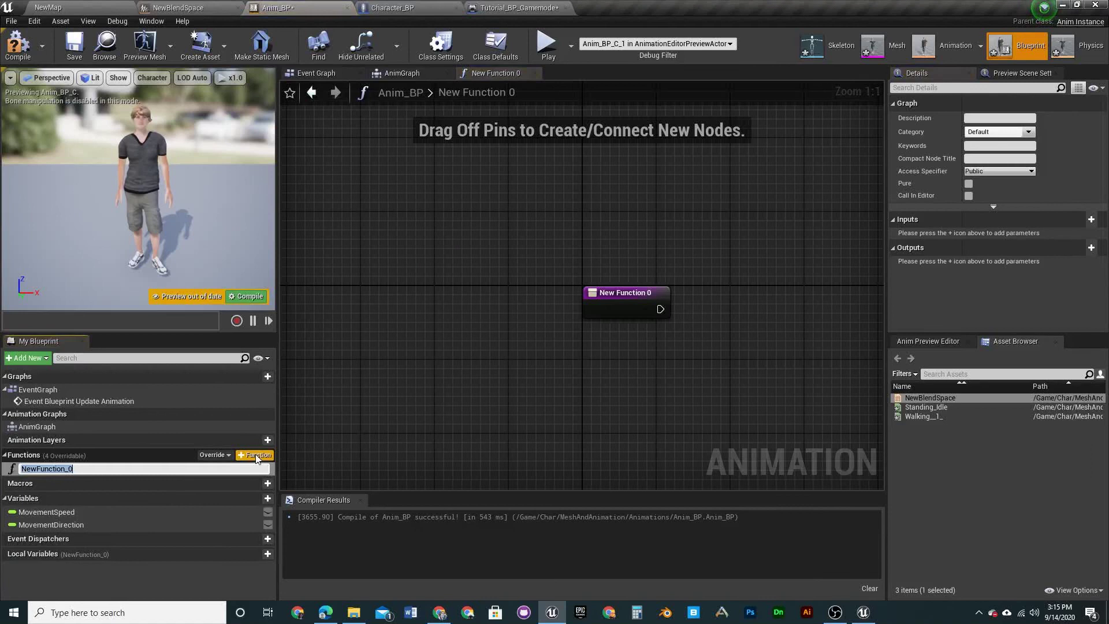
key("Return")
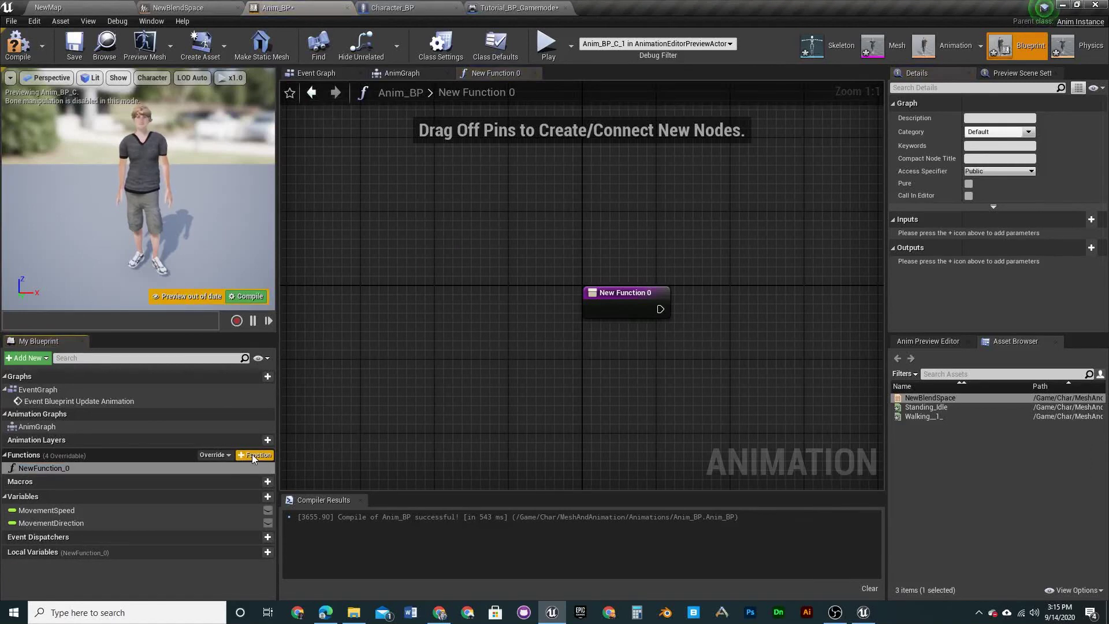
left_click(254, 455)
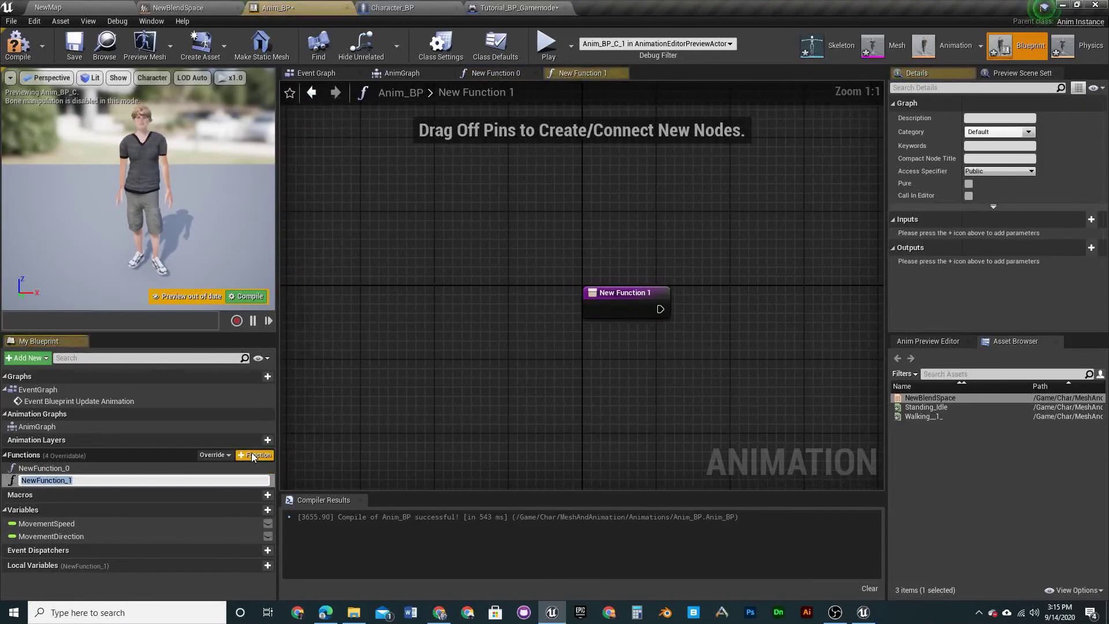
key("Return")
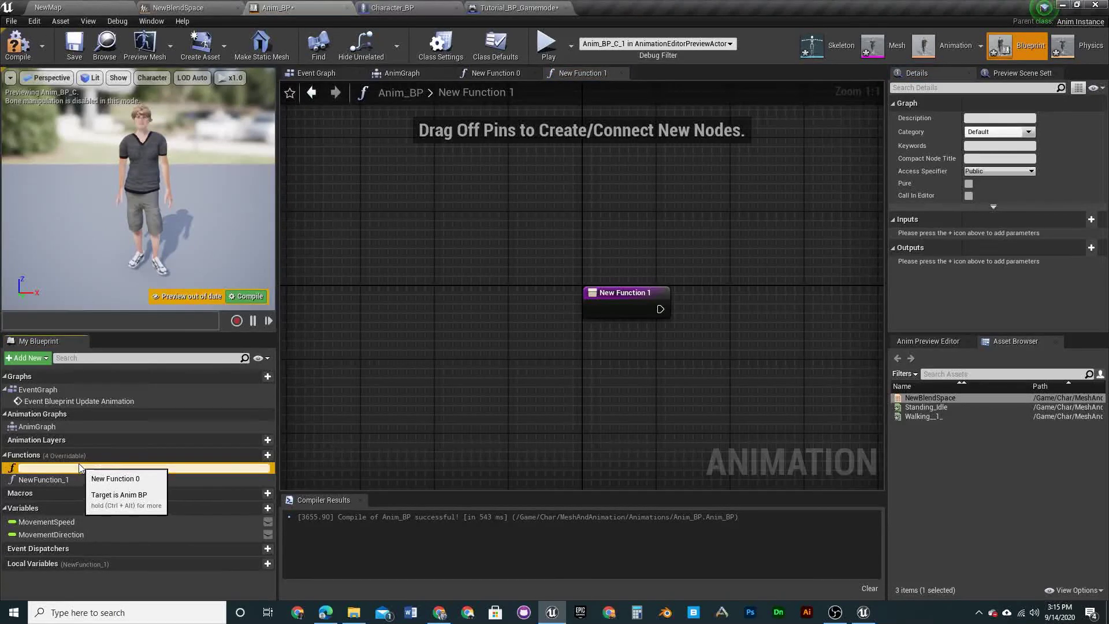
Rename the first new function as Calculate Movement Speed
left_click(76, 467)
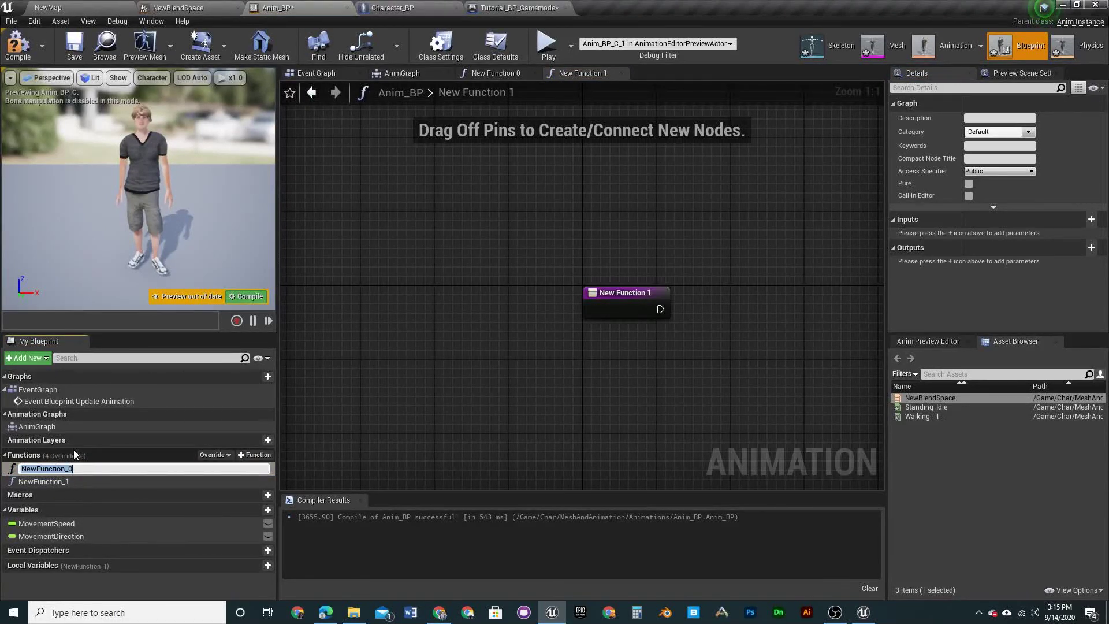
type("Calculate Movement Sp")
type("eed")
key("Return")
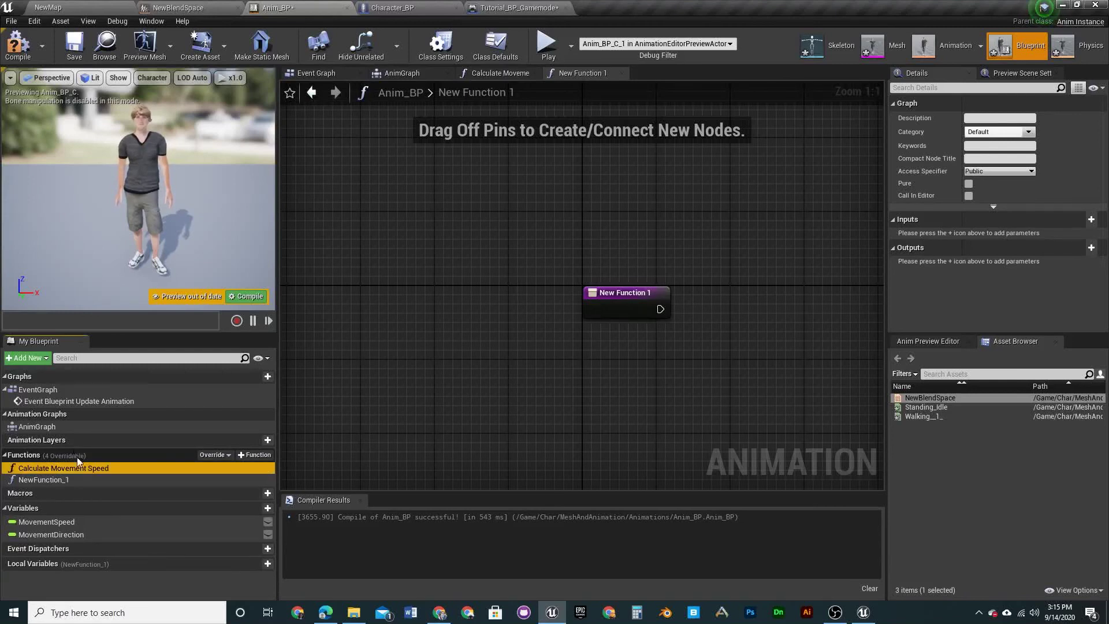
Rename the second new function as Calculate Movement Direction
left_click(74, 480)
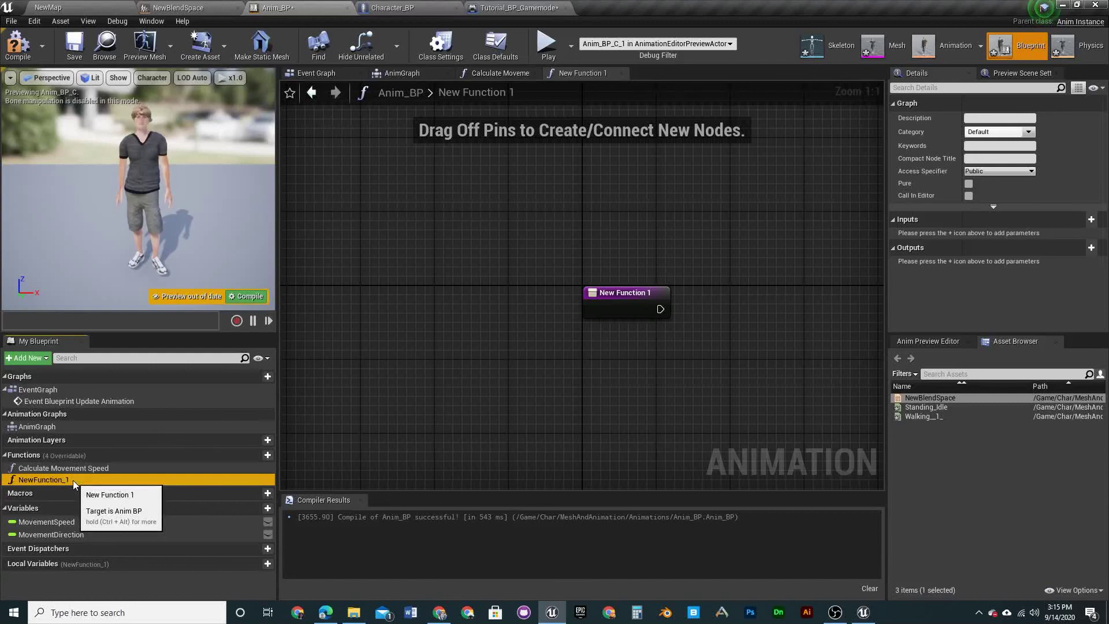
left_click(73, 480)
type("Call")
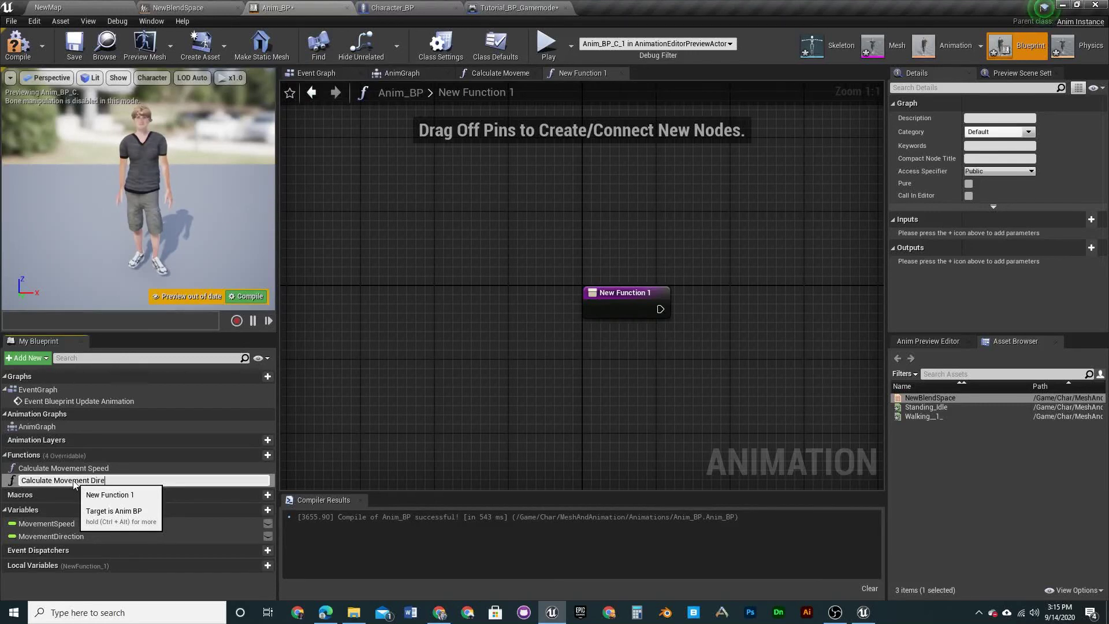
key("Return")
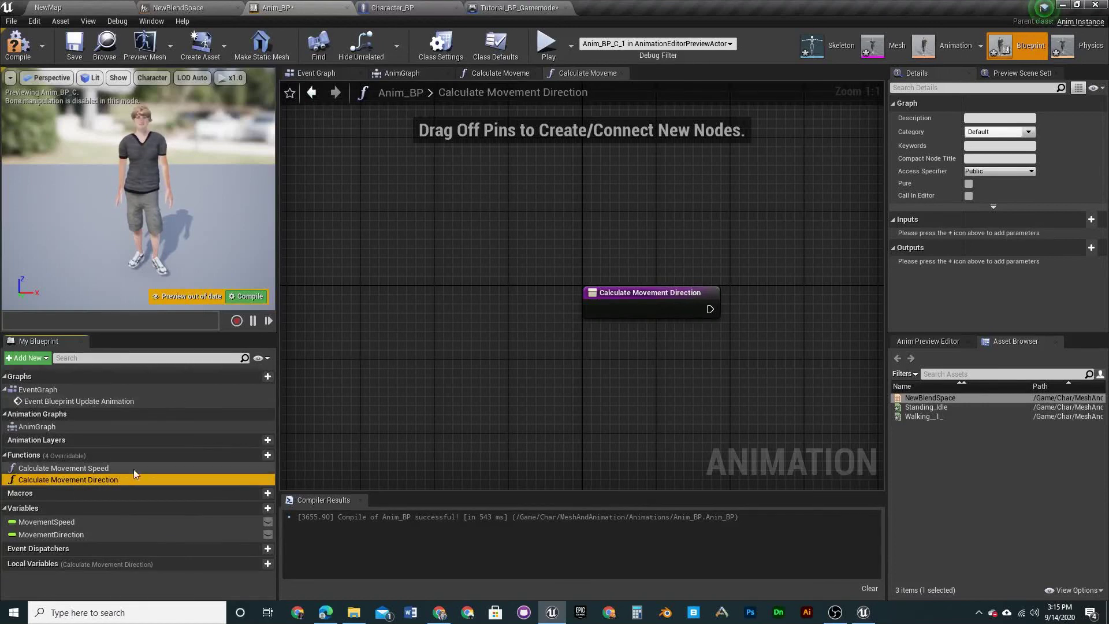
Add a new variable named Joe to Anim_BP
left_click(93, 468)
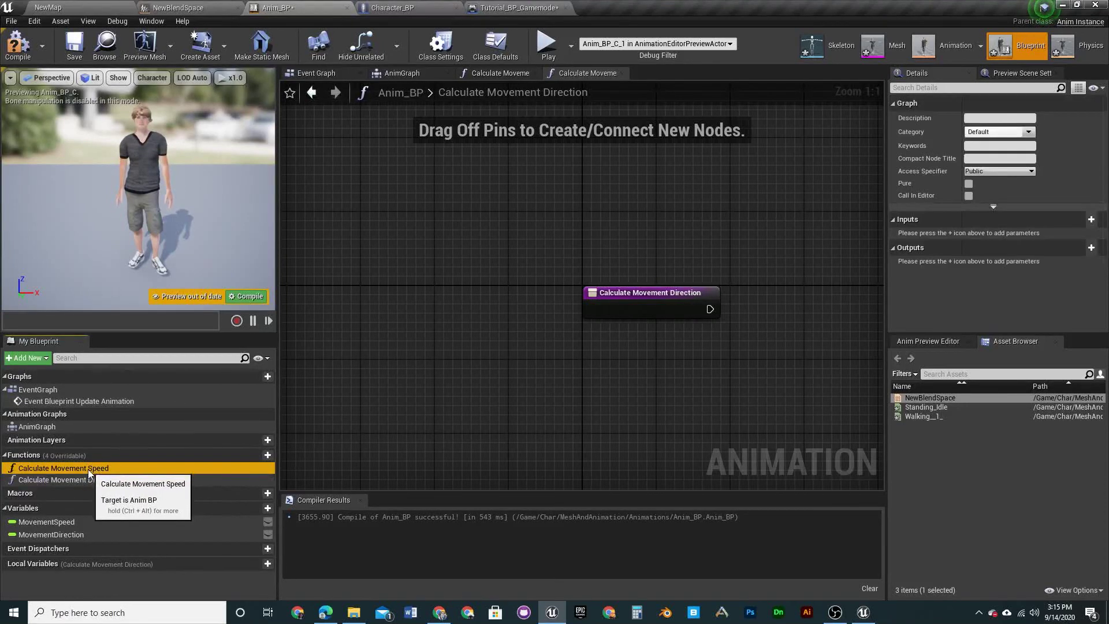
right_click_drag(539, 409, 281, 383)
right_click_drag(410, 284, 398, 234)
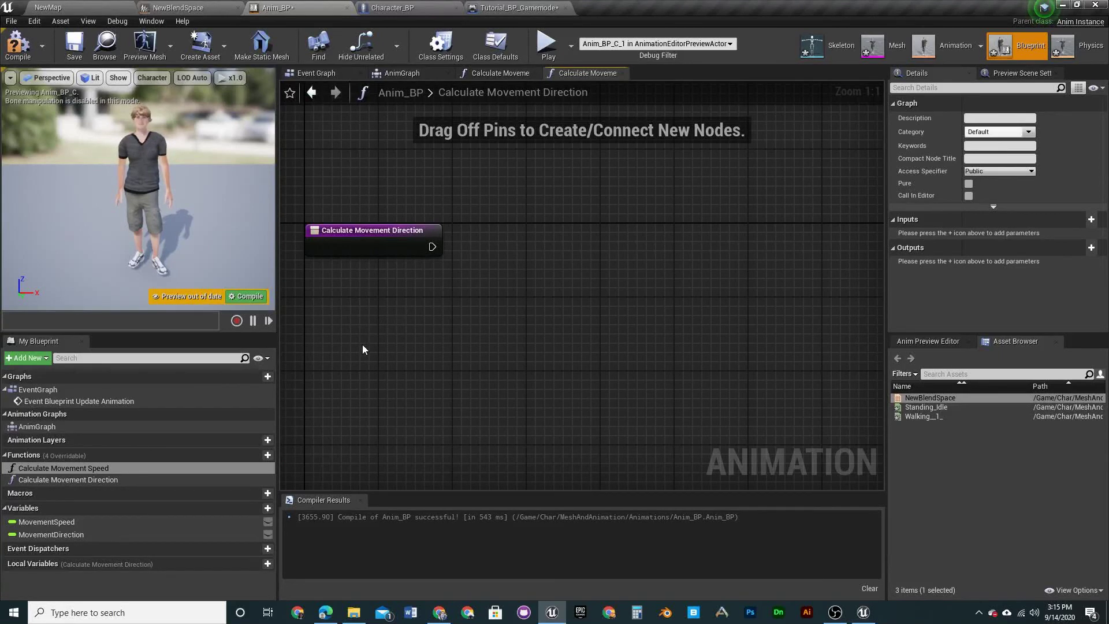
left_click(268, 507)
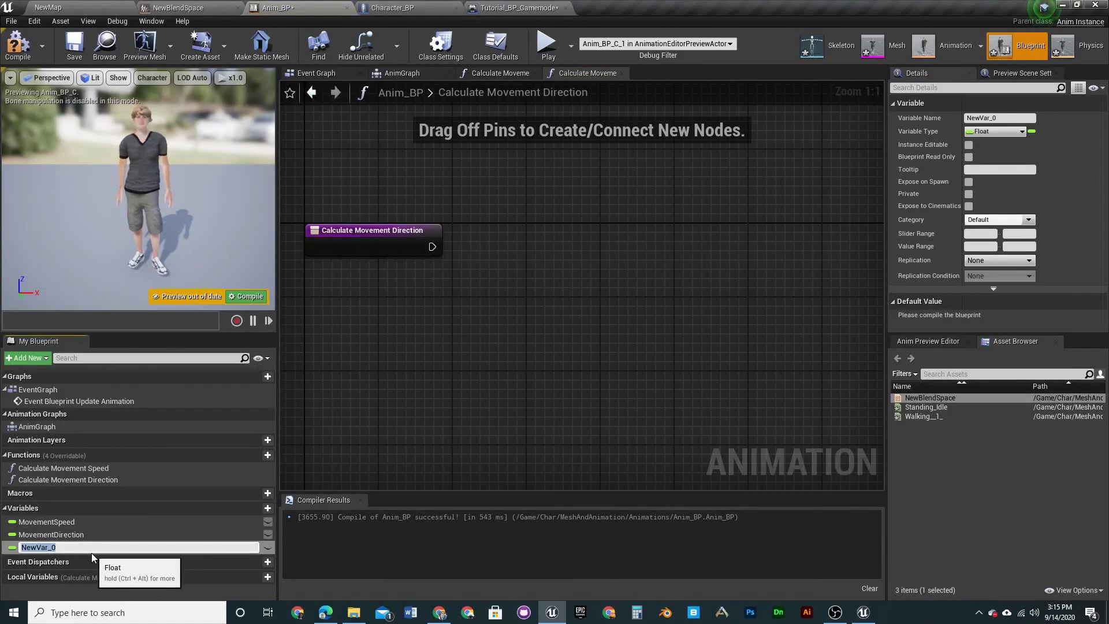
type("Joe")
key("Return")
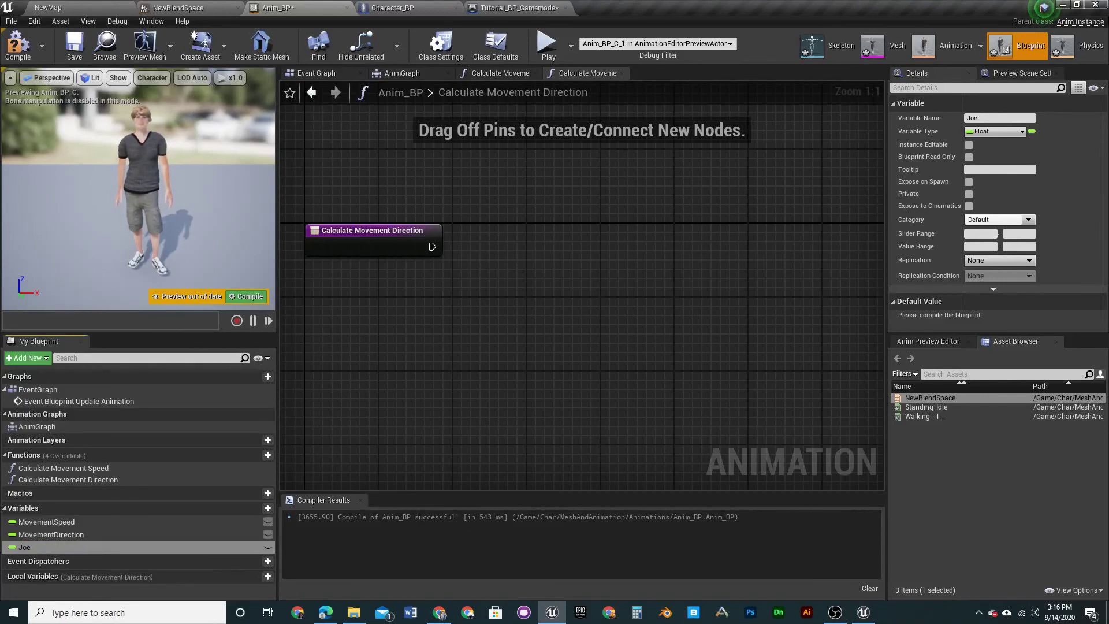
Change the type of the Joe variable to Character BP
left_click(12, 547)
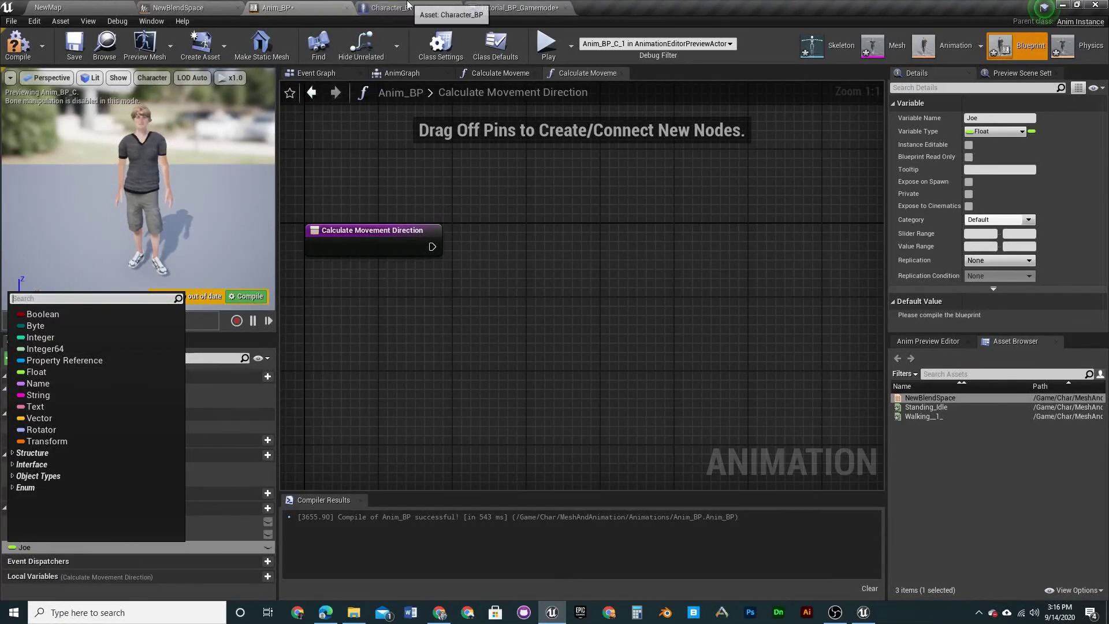
type("C")
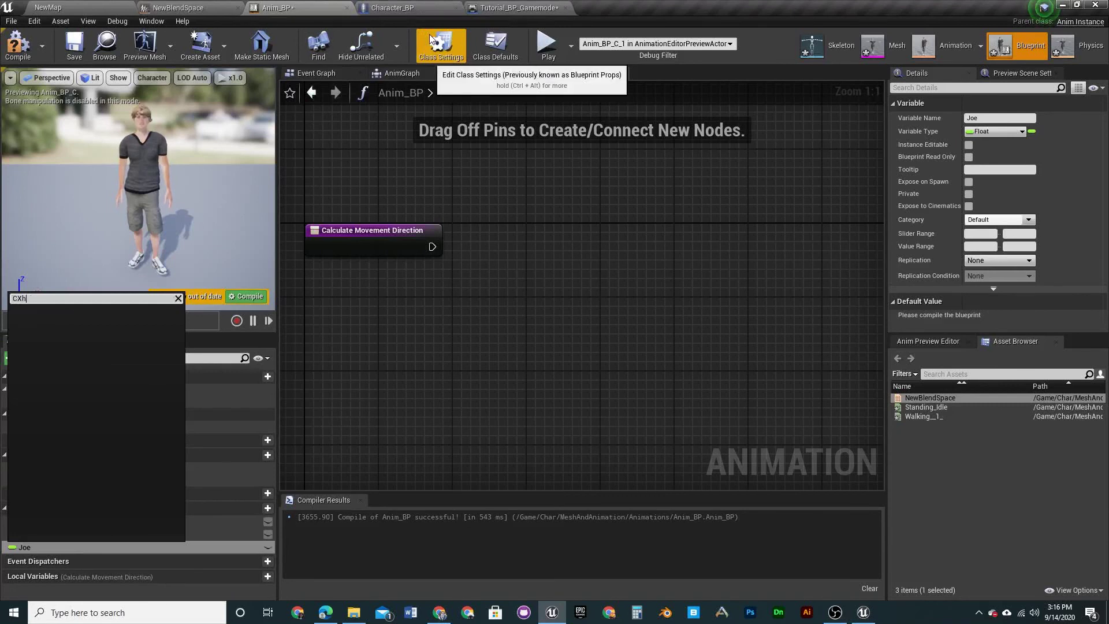
type("har")
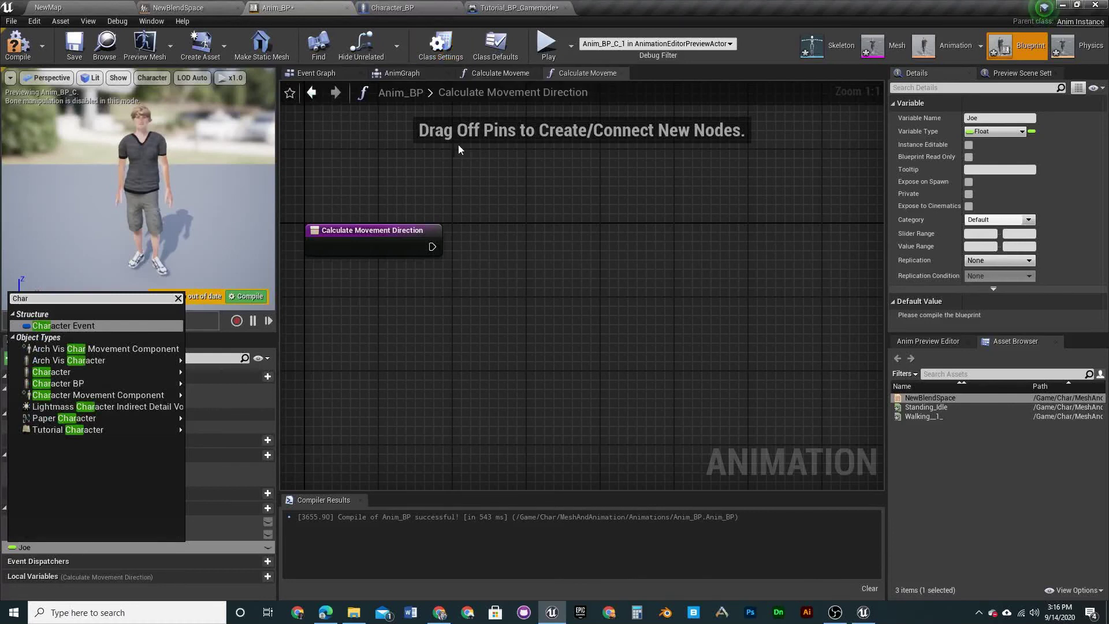
left_click(87, 383)
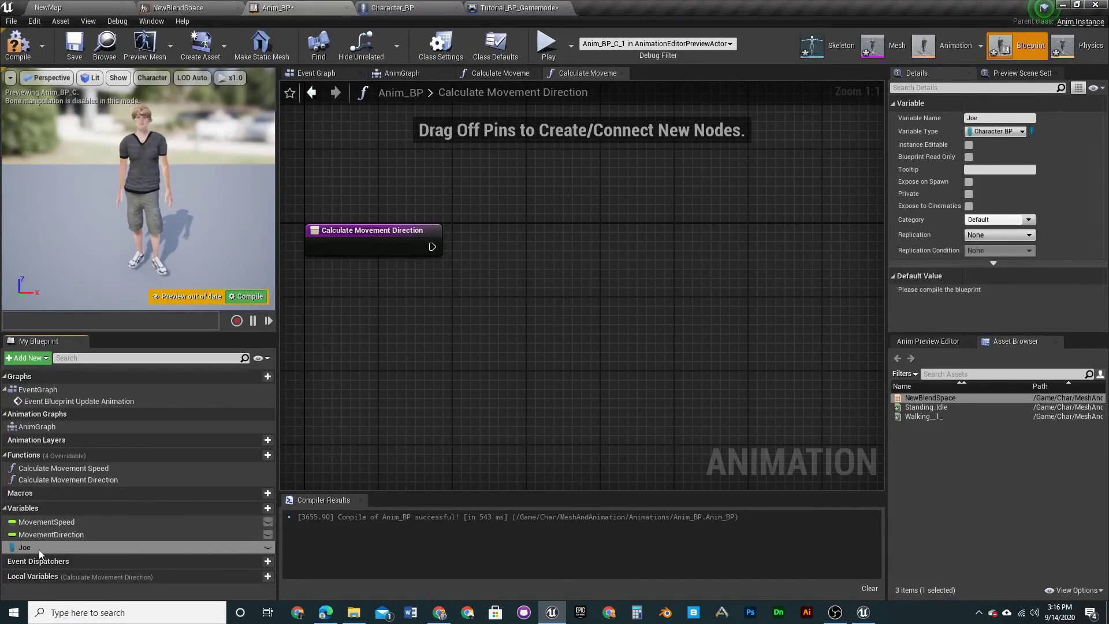
right_click_drag(446, 354, 553, 427)
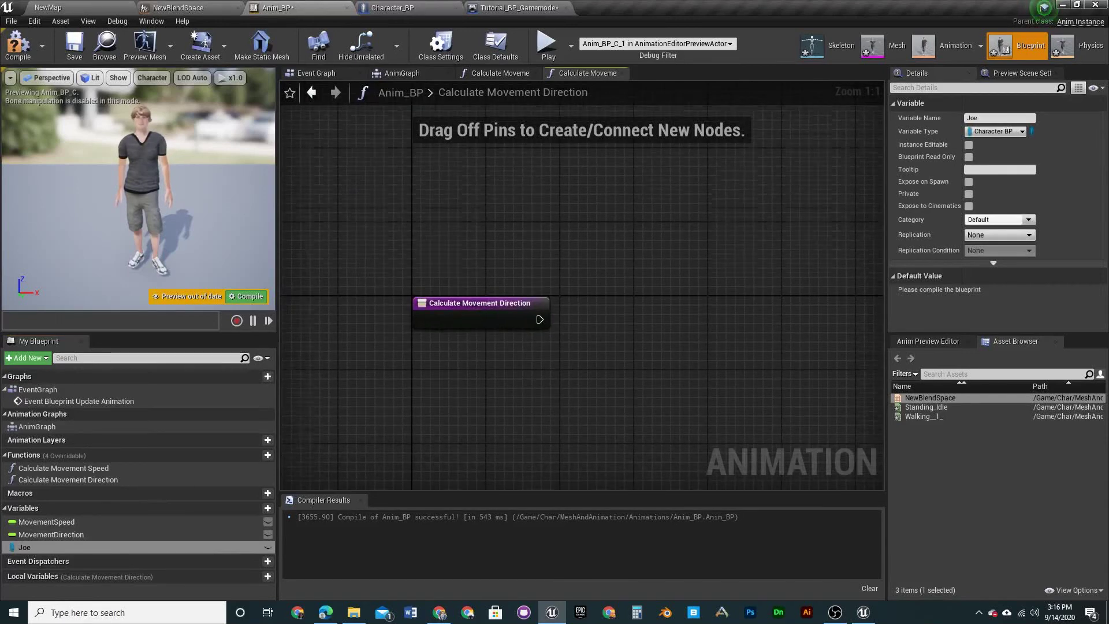
right_click_drag(603, 364, 544, 324)
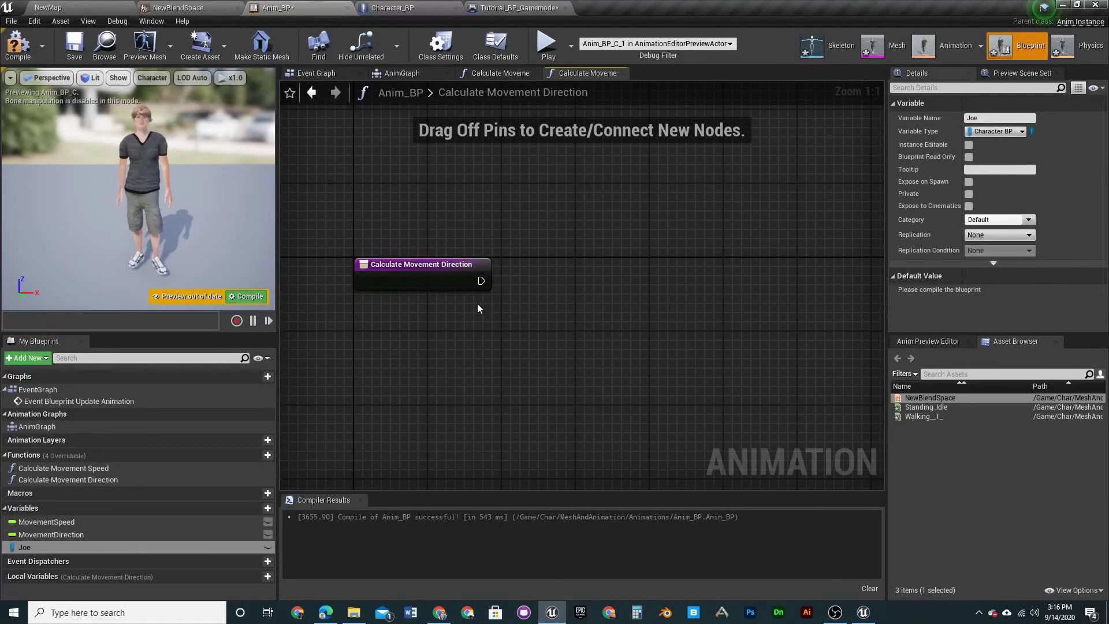
Add a getter for the Joe variable to the Calculate Movement Direction graph and connect a Get Velocity node to it
right_click_drag(570, 363, 487, 306)
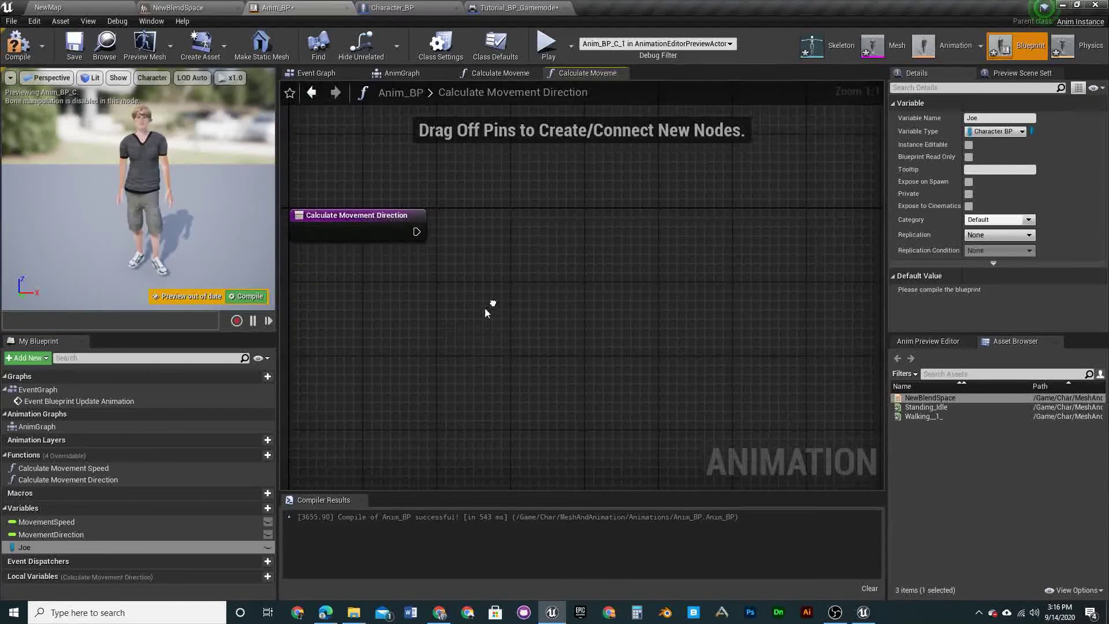
left_click(86, 546)
left_click_drag(395, 377, 421, 319)
left_click(457, 331)
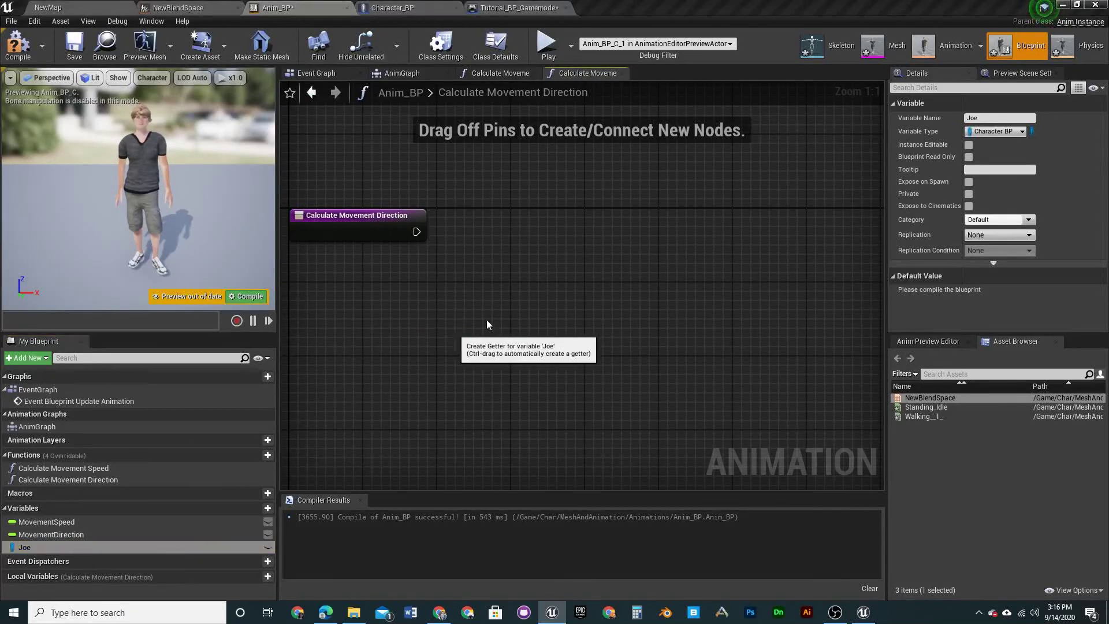
right_click_drag(495, 314, 547, 334)
left_click_drag(491, 350, 517, 309)
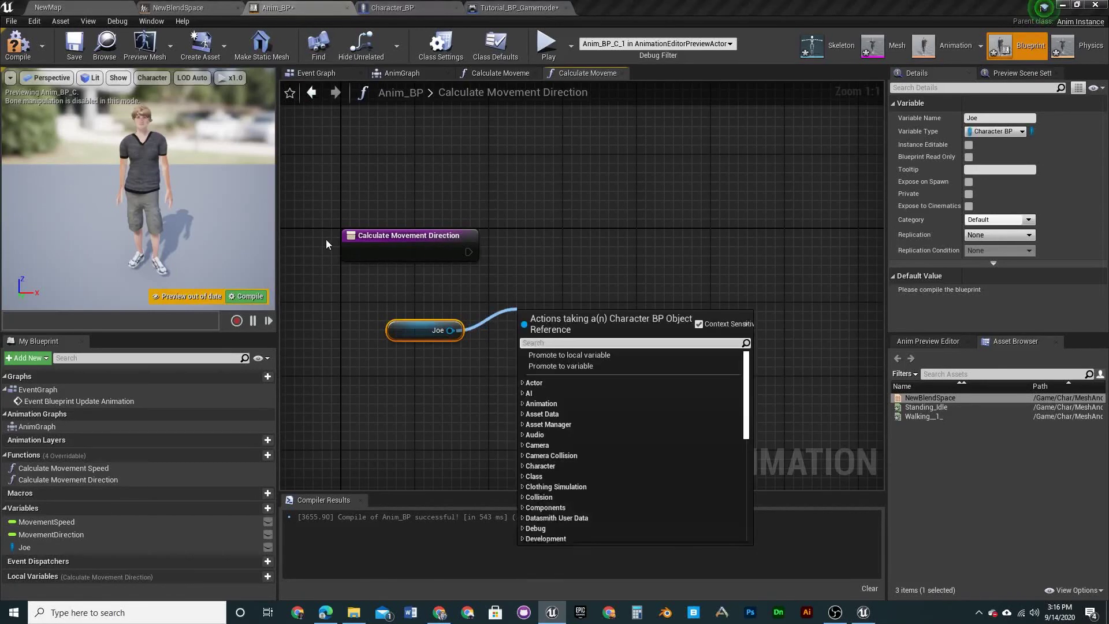
type("get vo")
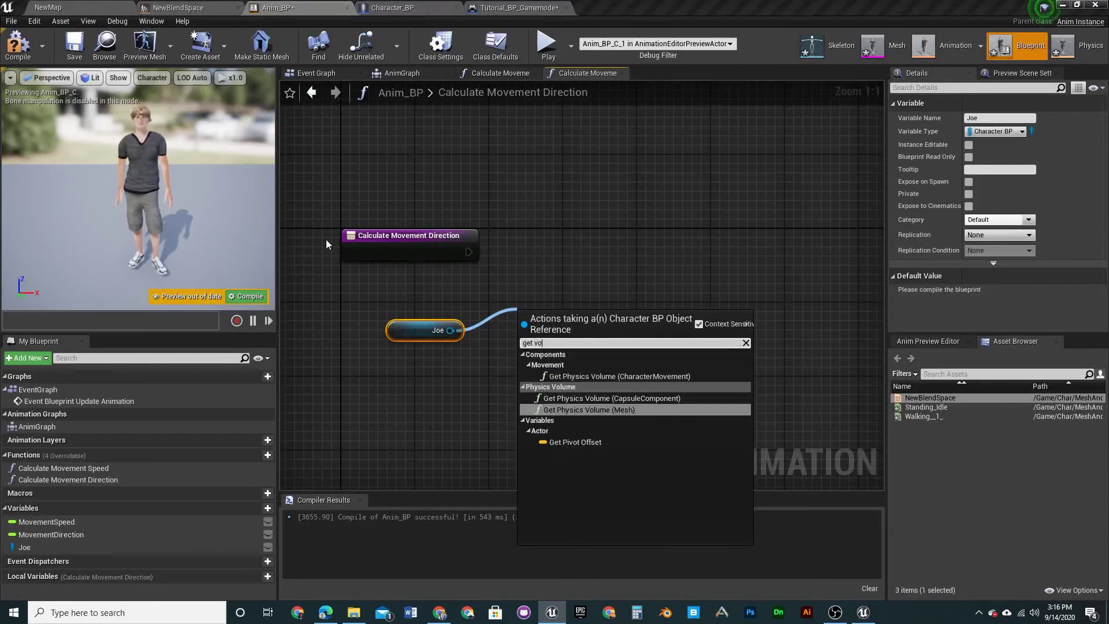
key("BackSpace")
type("=")
type("l")
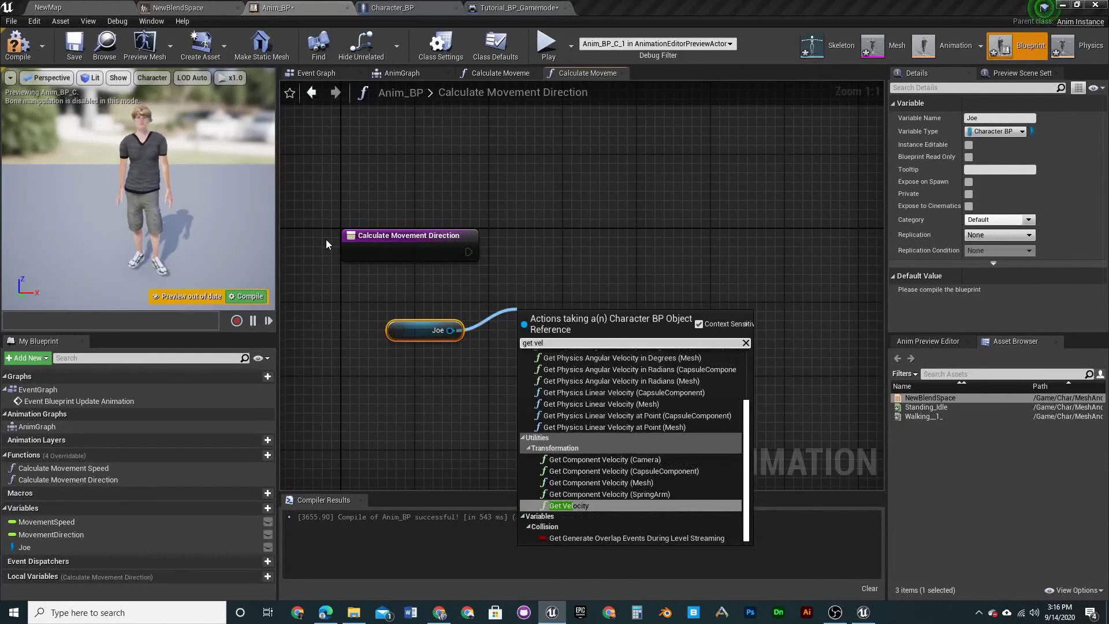
key("Return")
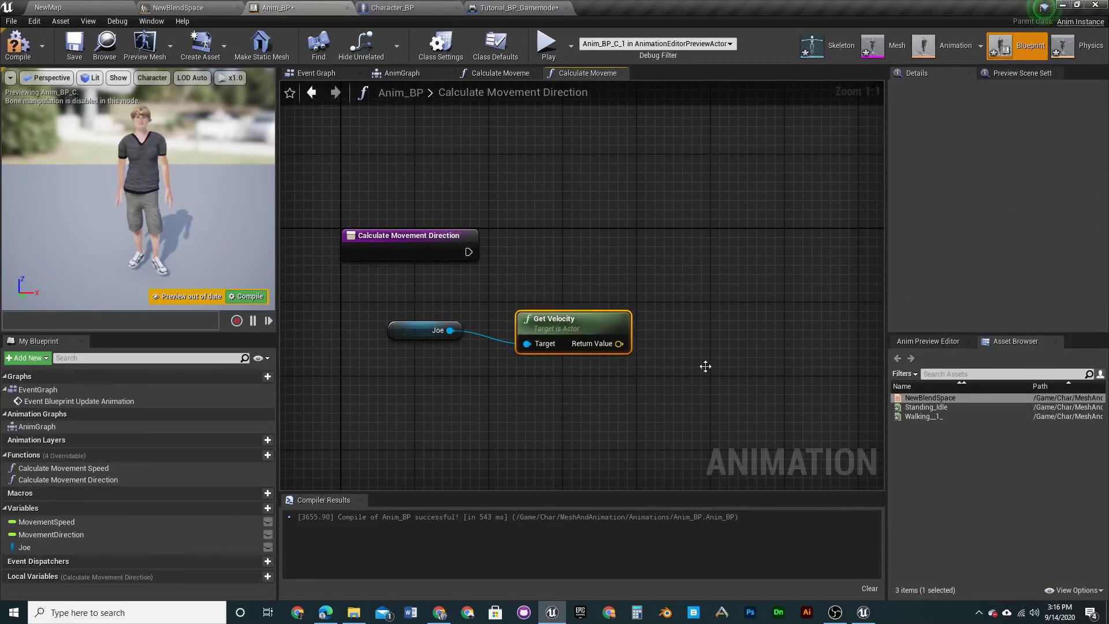
Add a VectorLength node fed by the Get Velocity return value in the Calculate Movement Direction graph
left_click_drag(594, 320, 642, 283)
type("ve")
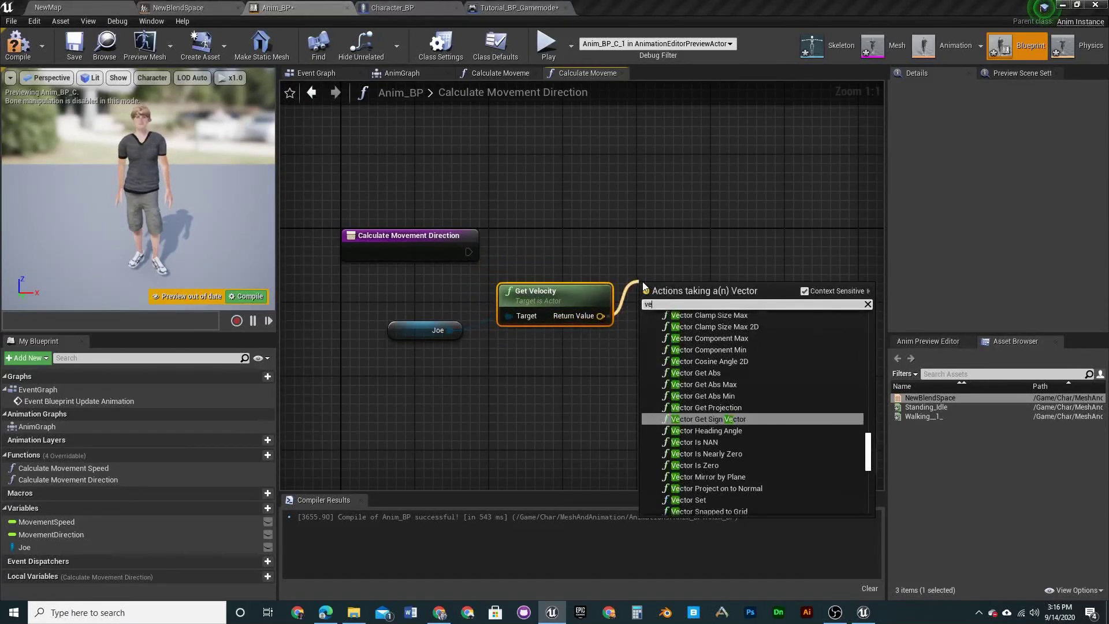
type("ct")
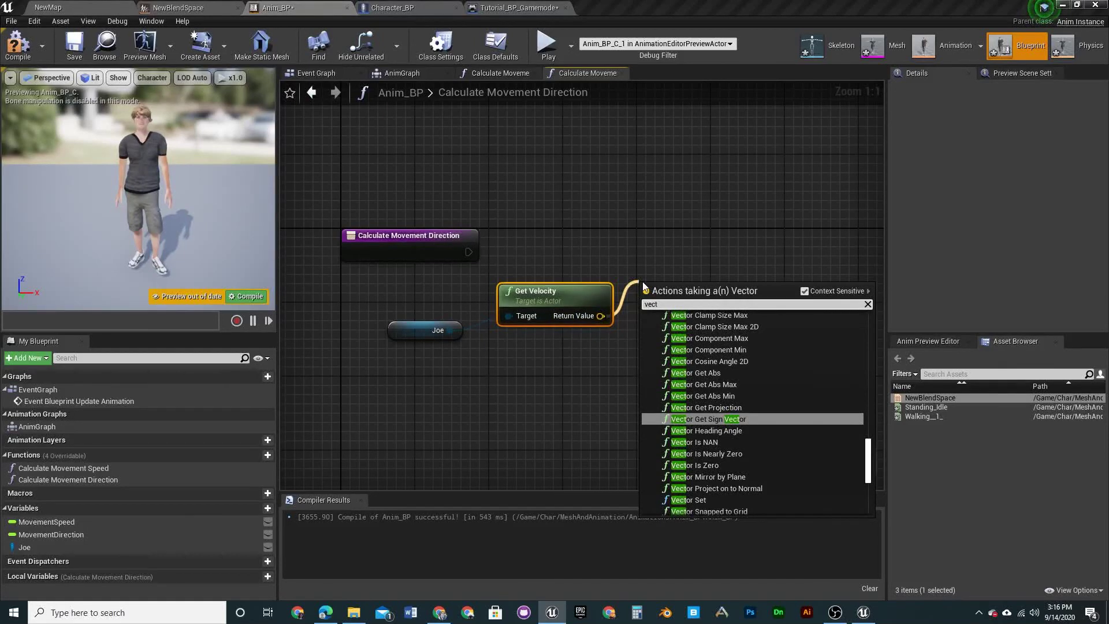
type("or le")
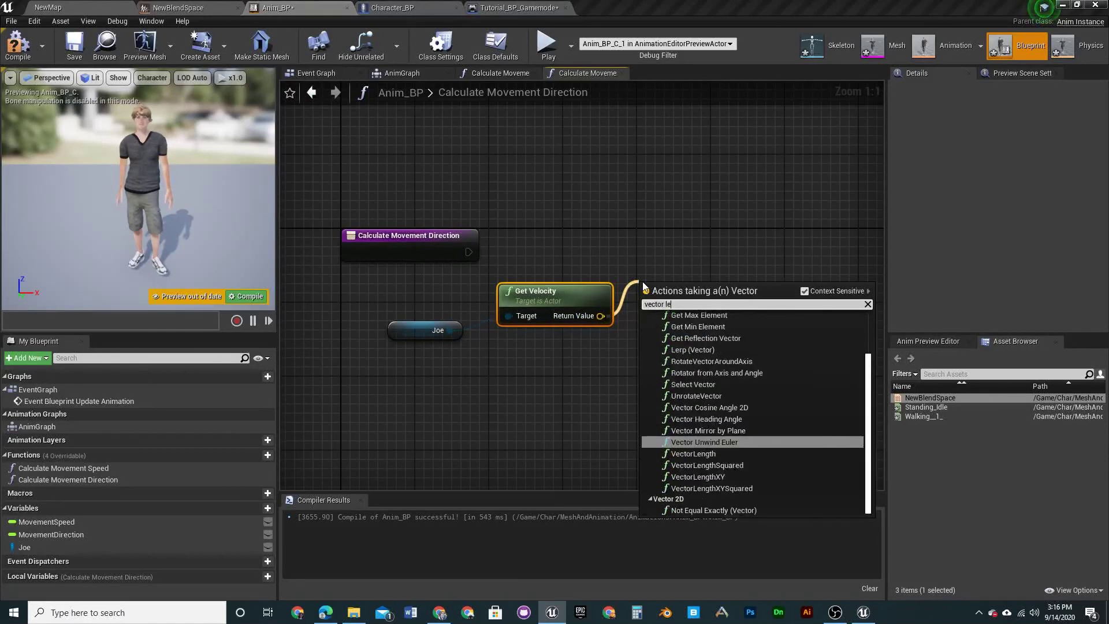
type("ngth")
key("Return")
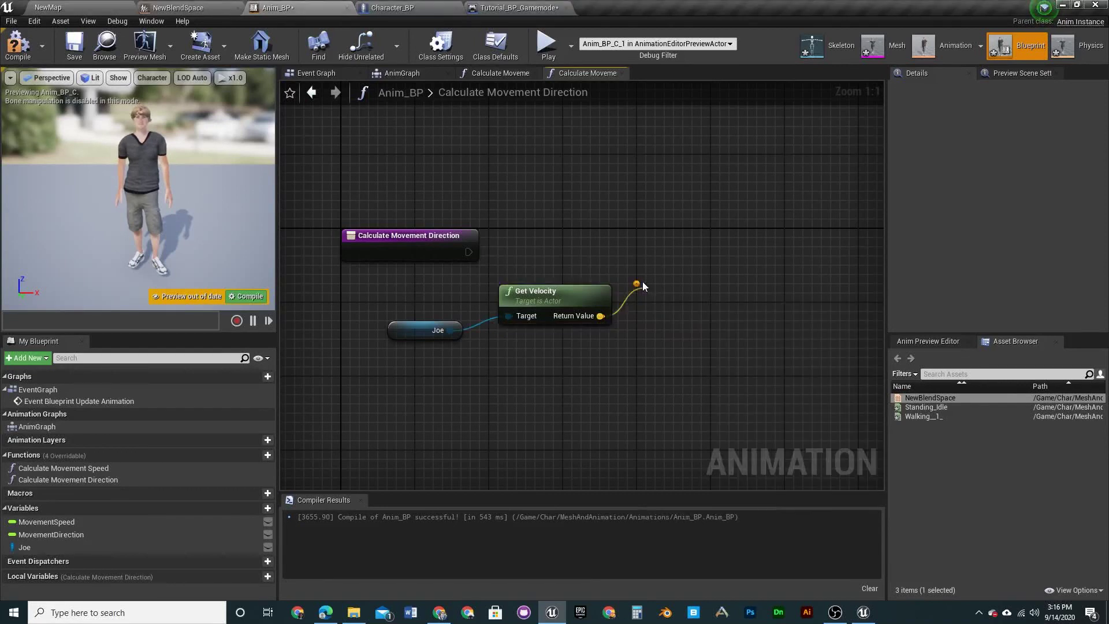
right_click_drag(644, 286, 508, 305)
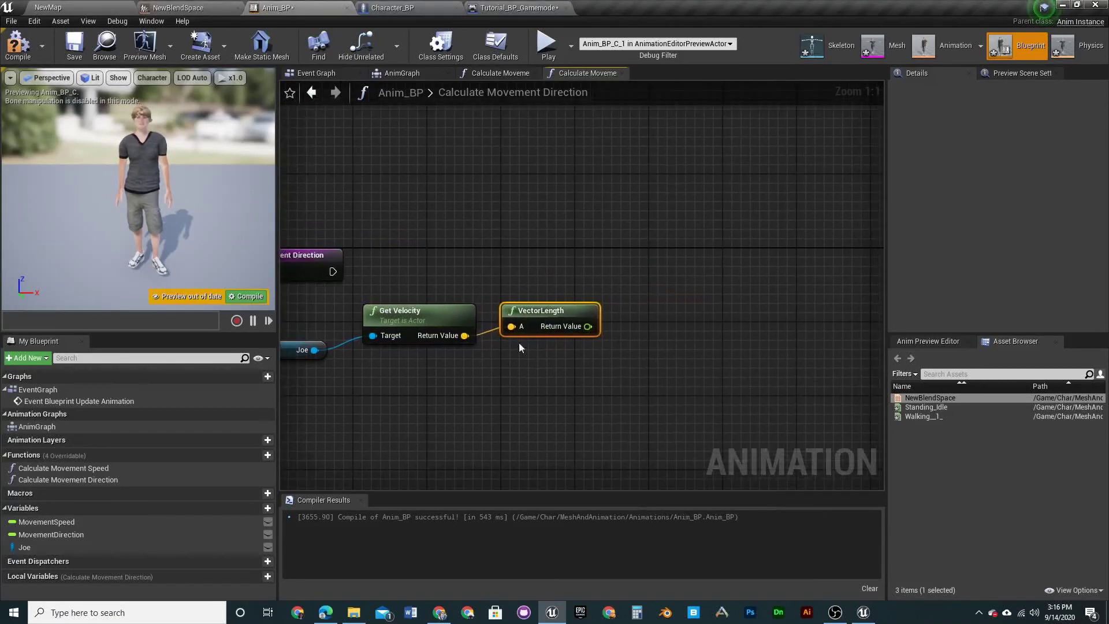
Delete the VectorLength, Get Velocity and Joe nodes from the Calculate Movement Direction graph
left_click_drag(35, 548, 624, 281)
right_click_drag(512, 256, 695, 279)
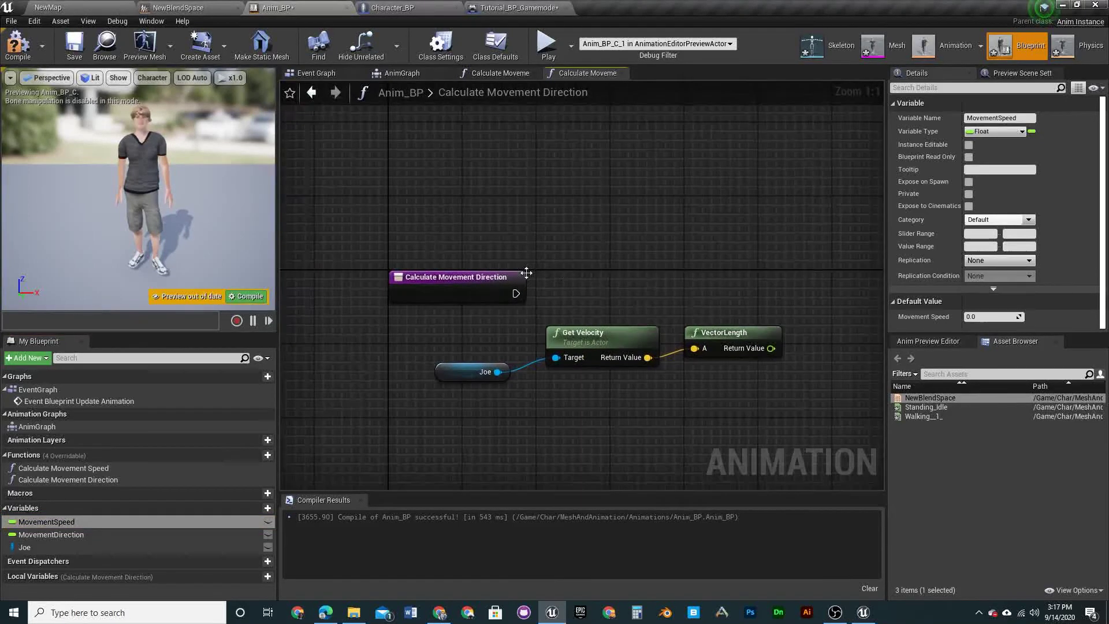
left_click(736, 338)
key("Delete")
left_click(601, 340)
key("Delete")
left_click(488, 371)
key("Delete")
In the Calculate Movement Speed graph, add a getter for Joe and connect a Get Velocity node to it
left_click(488, 75)
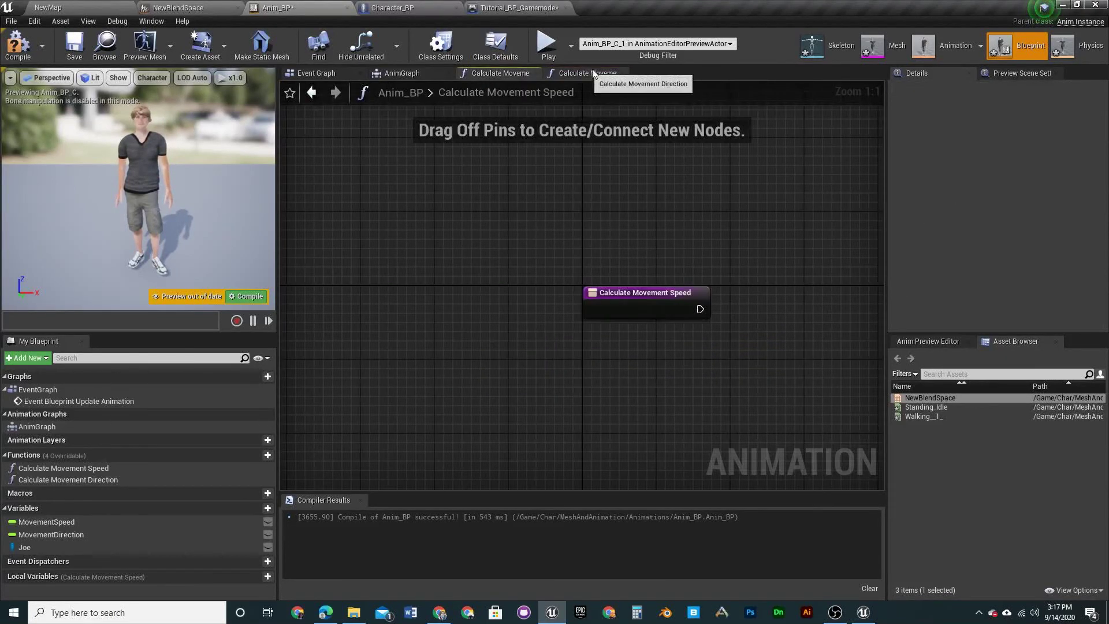
left_click(622, 73)
right_click_drag(740, 232, 537, 173)
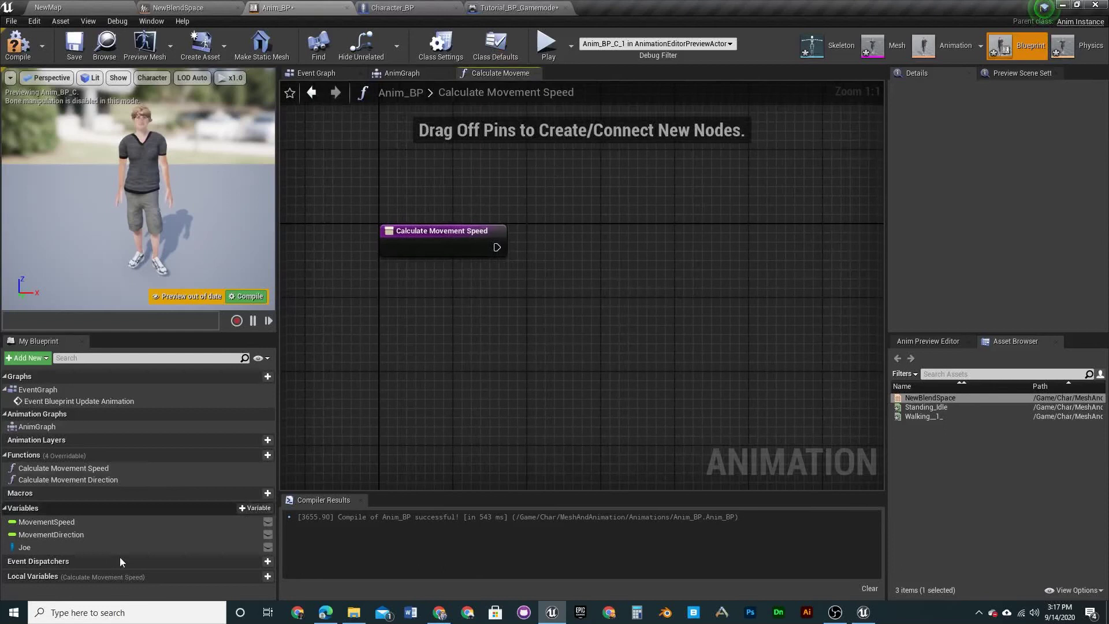
left_click(66, 548)
left_click_drag(457, 349, 460, 352)
left_click(484, 365)
left_click_drag(525, 364, 590, 311)
type("get")
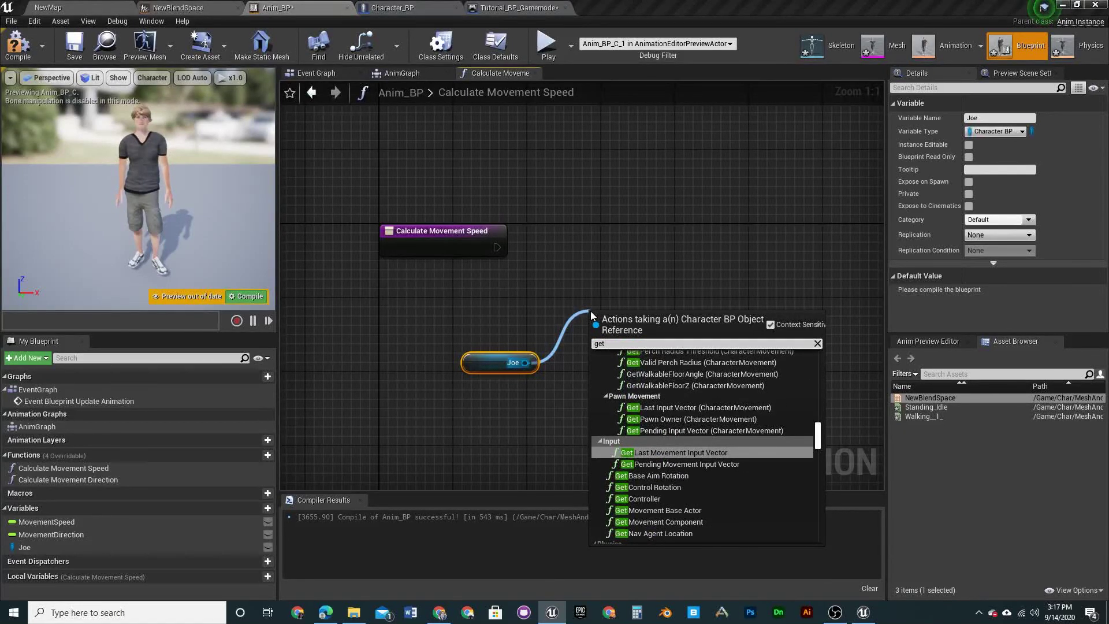
type(" velo")
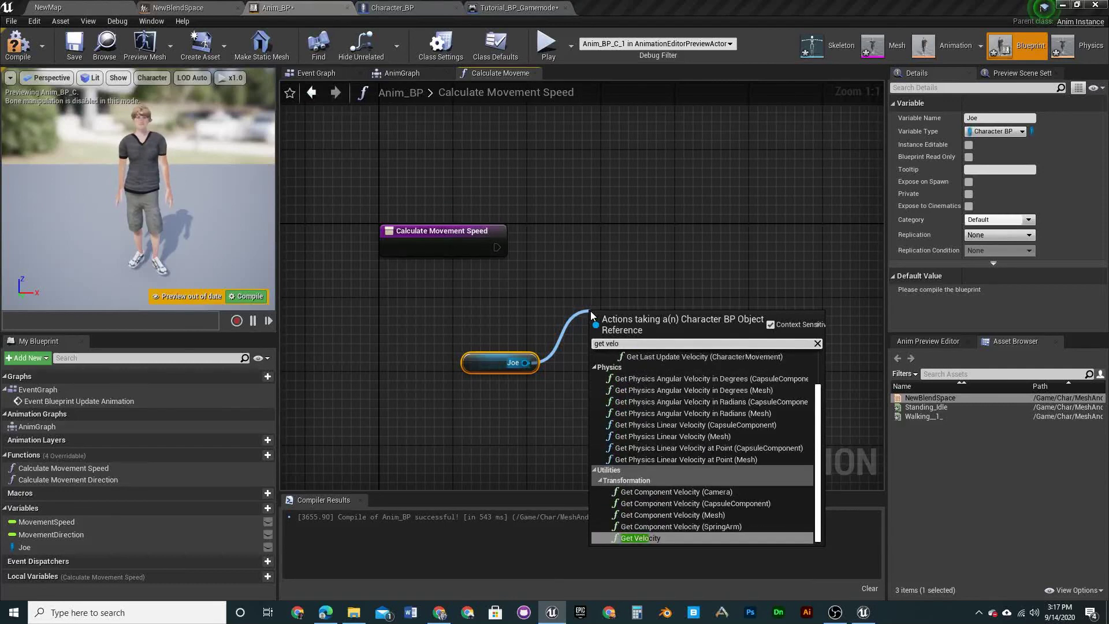
key("Return")
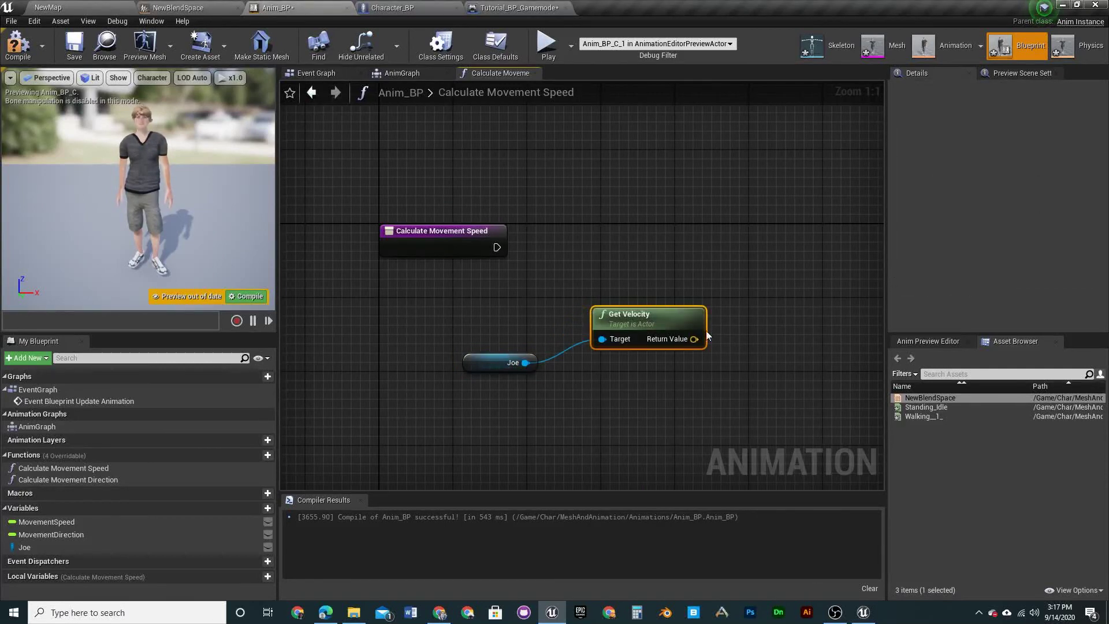
Add a VectorLength node fed by the Get Velocity return value in the Calculate Movement Speed graph
left_click_drag(735, 314, 795, 282)
type("vec")
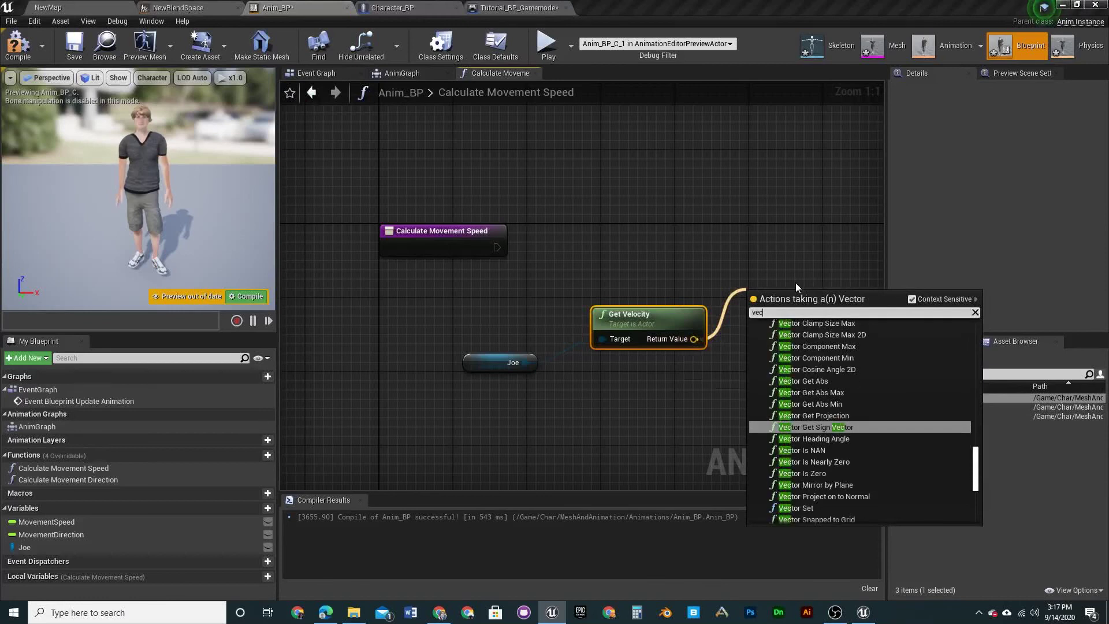
type("tor len")
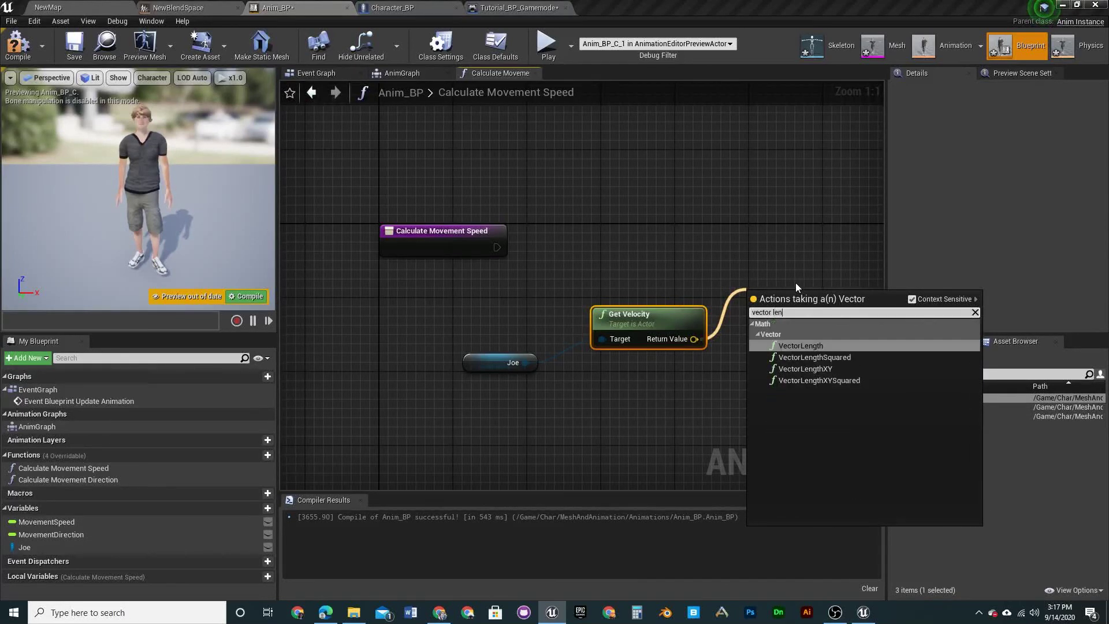
key("Return")
Add a setter for the MovementSpeed variable and move the VectorLength and Get Velocity nodes further away from it
right_click_drag(762, 169, 586, 206)
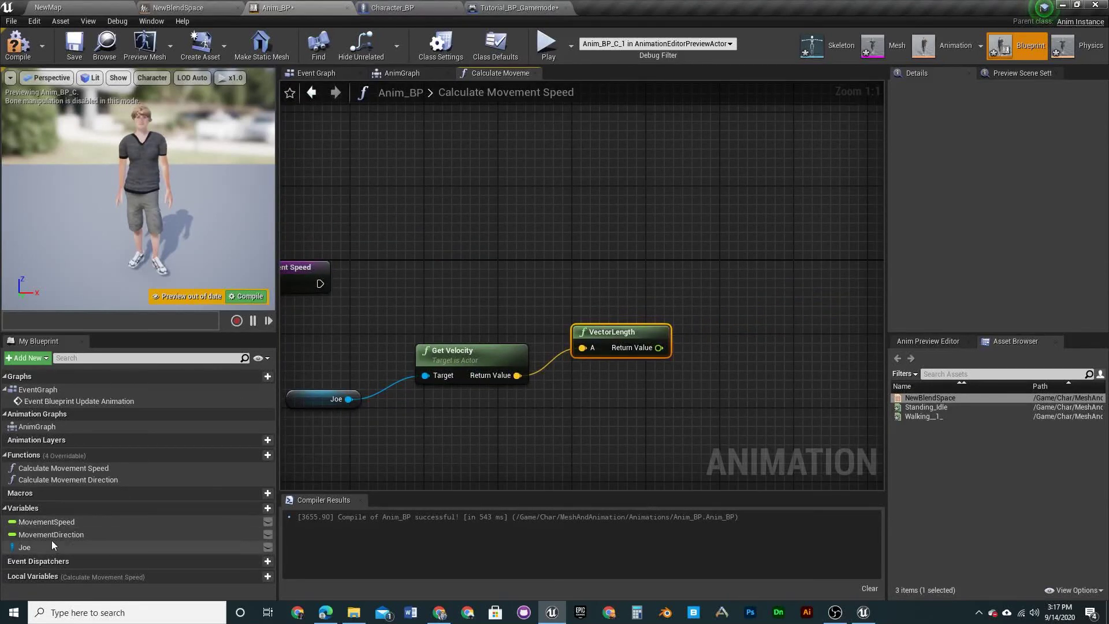
left_click_drag(53, 525, 682, 283)
left_click(635, 296)
left_click_drag(634, 335, 569, 307)
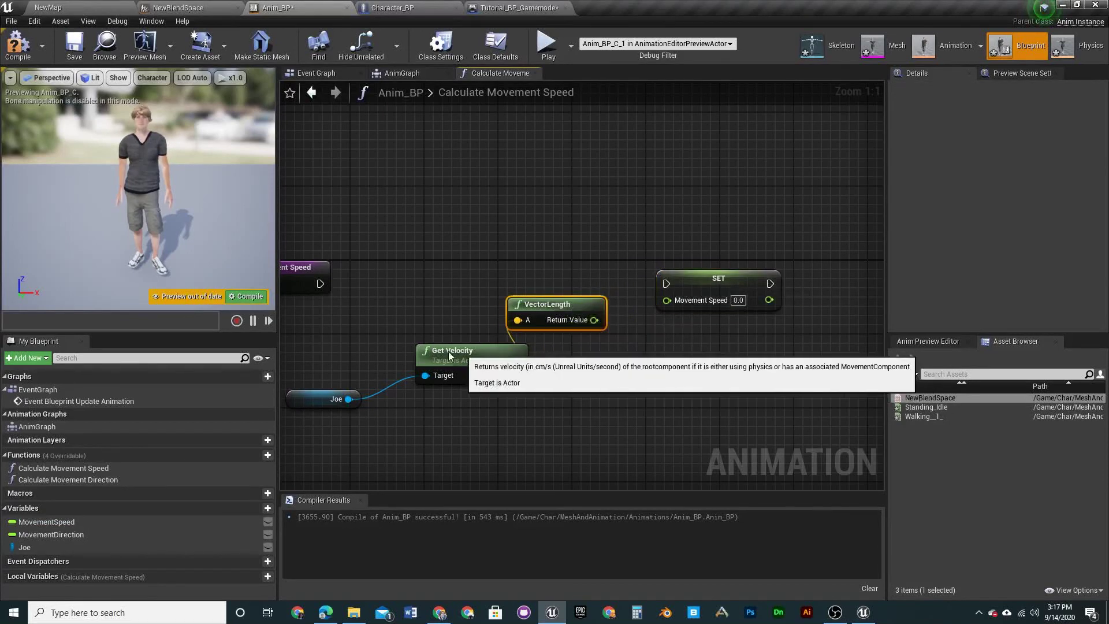
left_click_drag(478, 349, 430, 339)
Connect the VectorLength result and the function entry's execution to the MovementSpeed setter, and compile and save Anim_BP
left_click_drag(594, 320, 667, 300)
left_click_drag(327, 289, 666, 284)
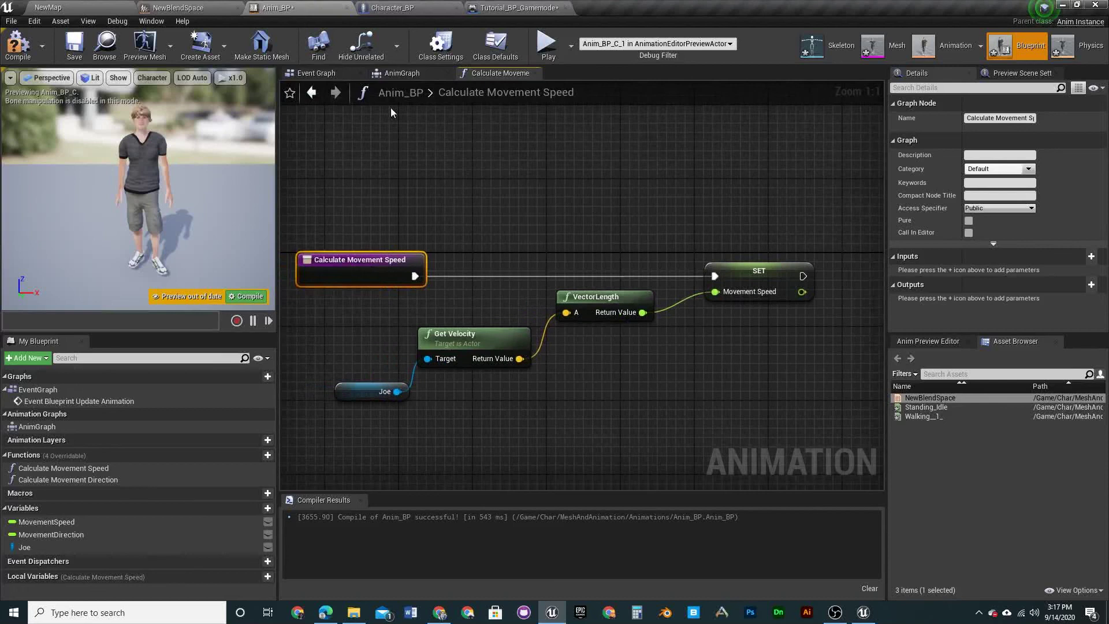
left_click(18, 45)
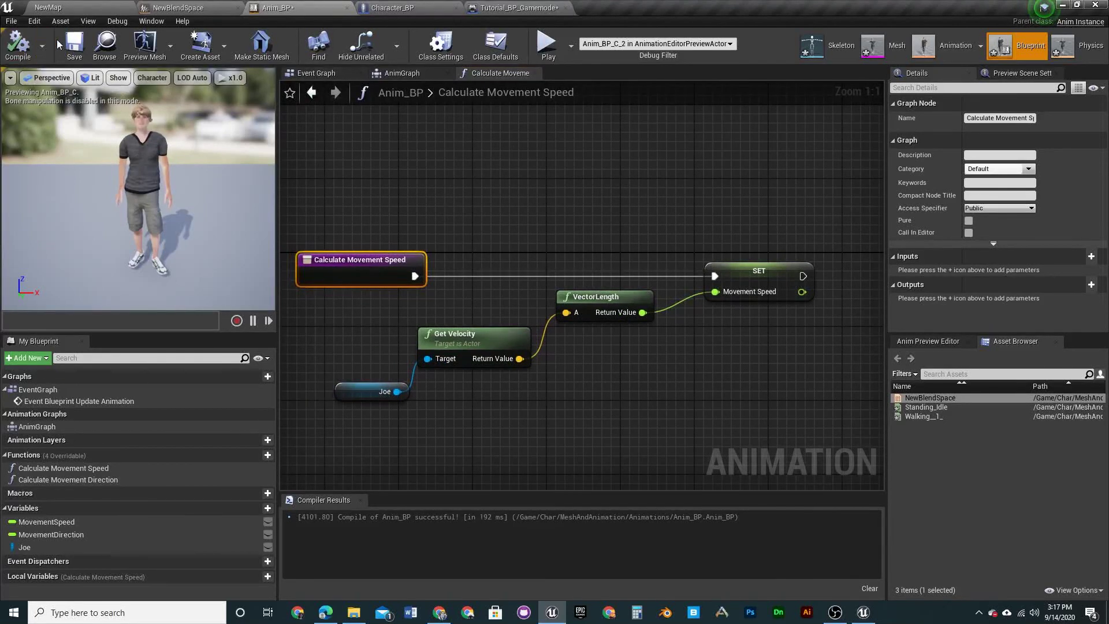
left_click(74, 47)
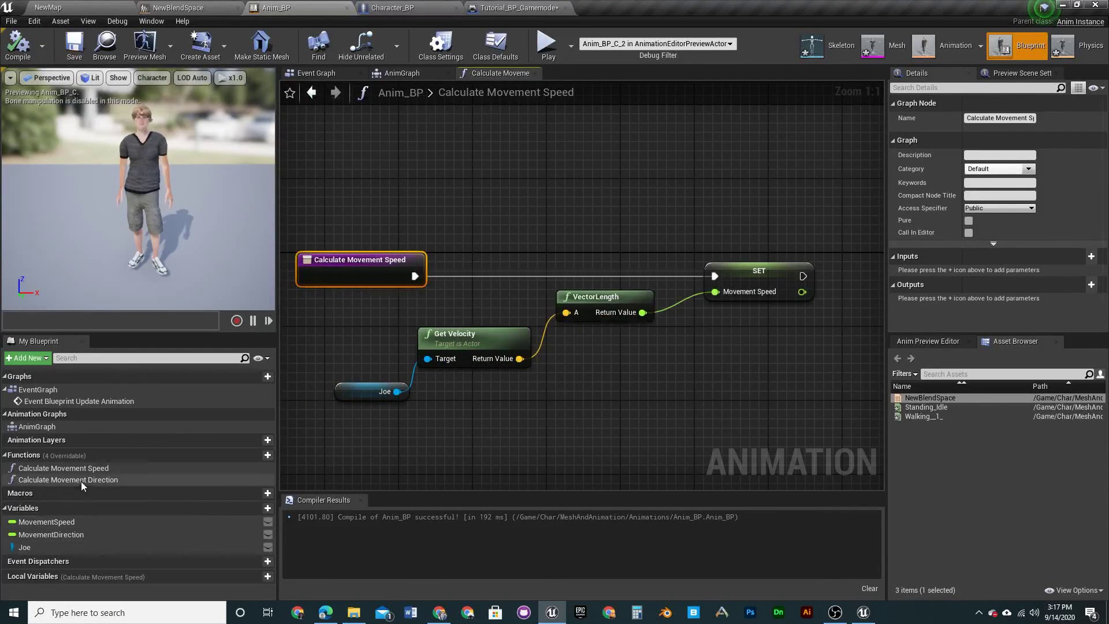
Open the Calculate Movement Direction function and add a Joe getter connected to a Get Velocity node
left_click(99, 480)
double_click(99, 480)
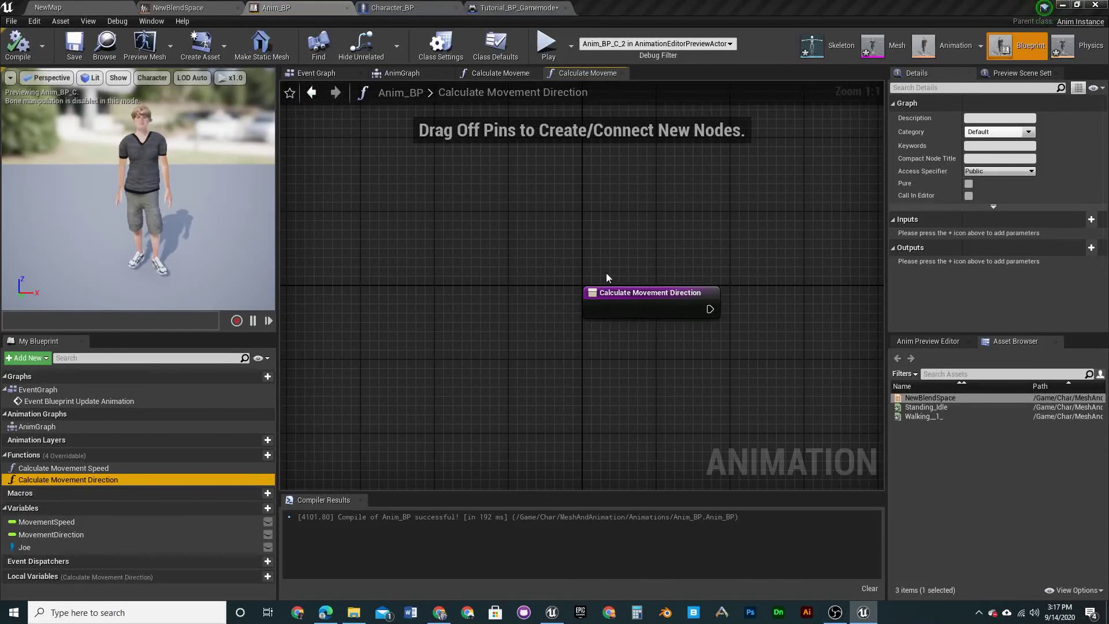
right_click_drag(478, 263, 280, 170)
left_click_drag(58, 548, 462, 312)
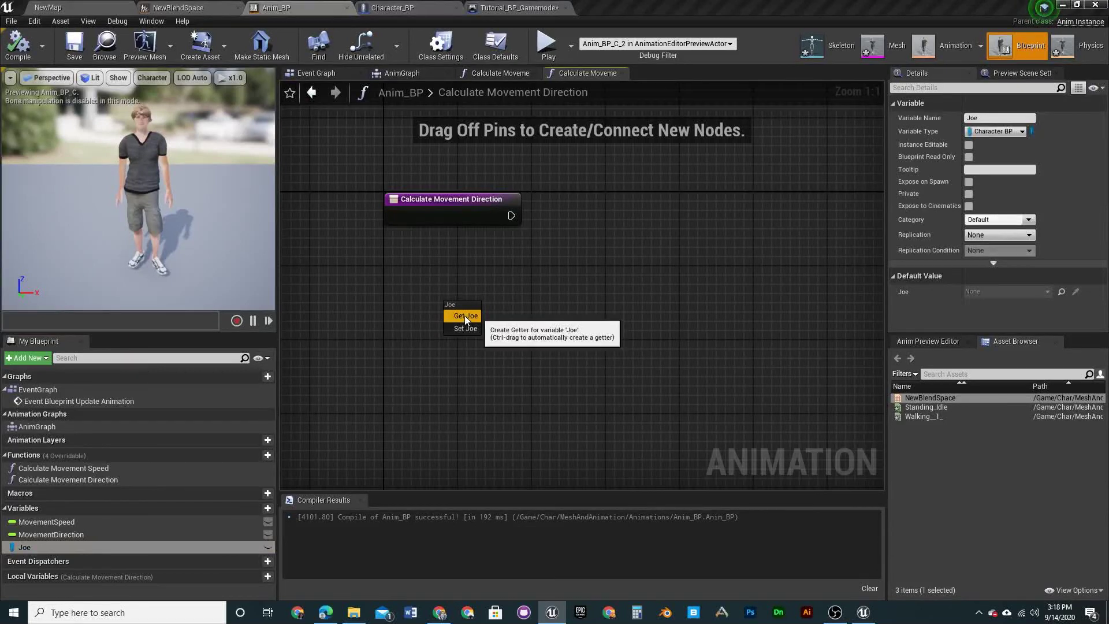
left_click(464, 316)
left_click_drag(504, 312, 577, 251)
type("get")
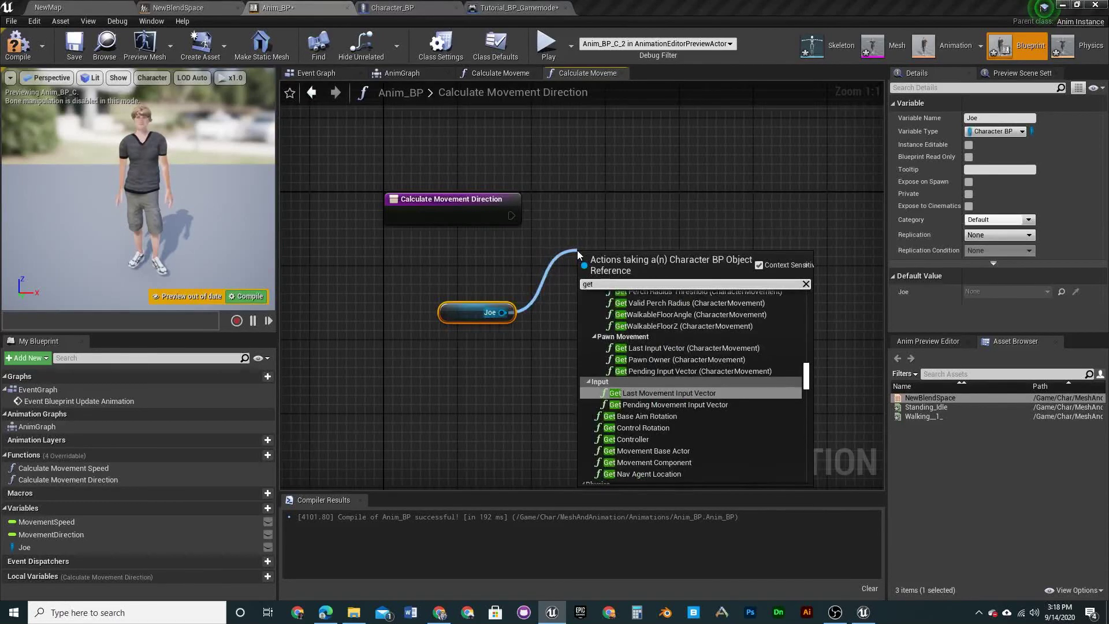
type(" velo")
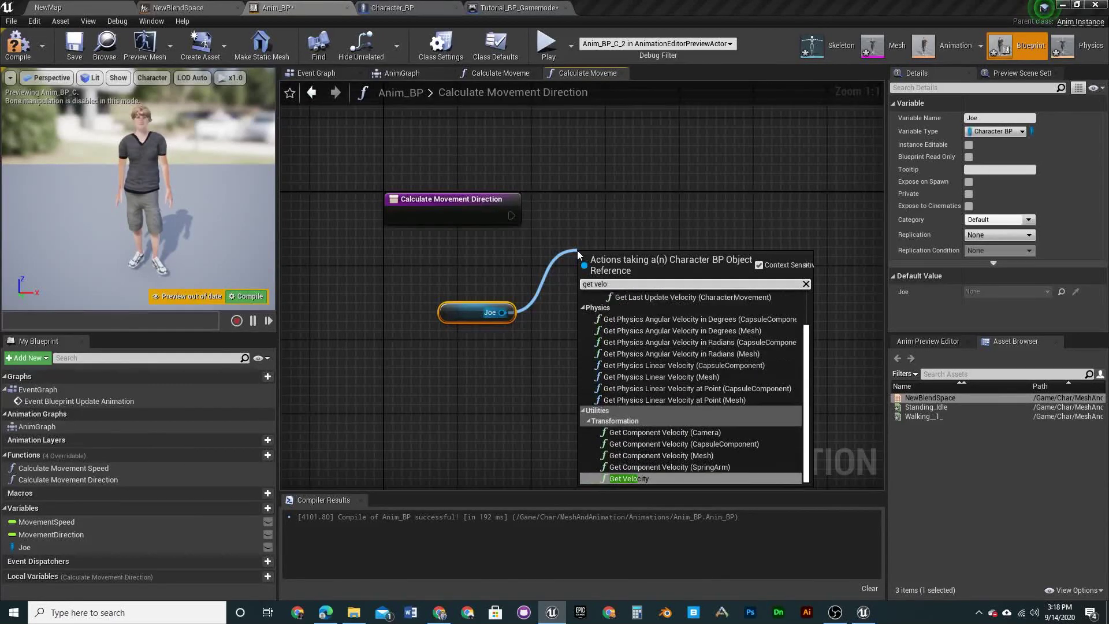
key("Return")
Add a GetActorRotation node targeting Joe and align it directly beneath the Get Velocity node
left_click_drag(501, 312, 608, 312)
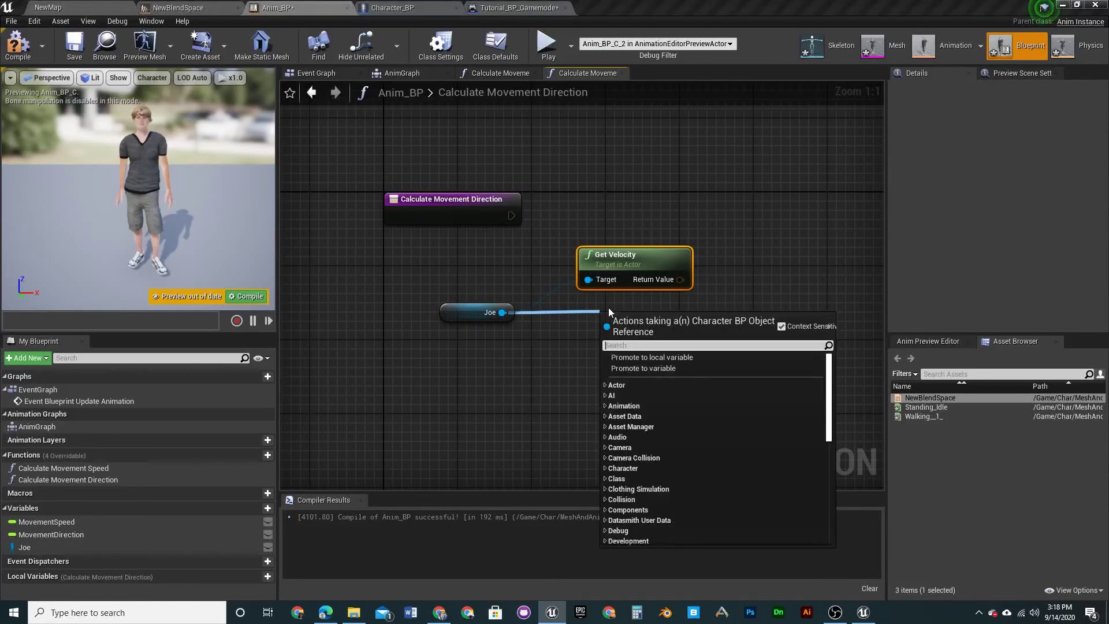
type("getactor")
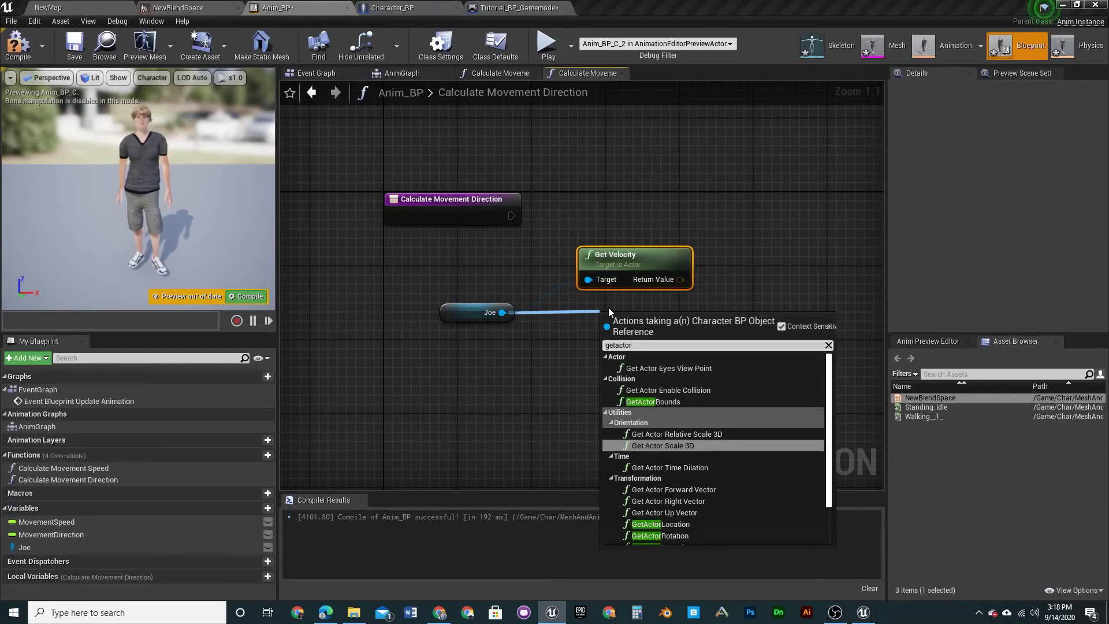
type("rot")
key("Return")
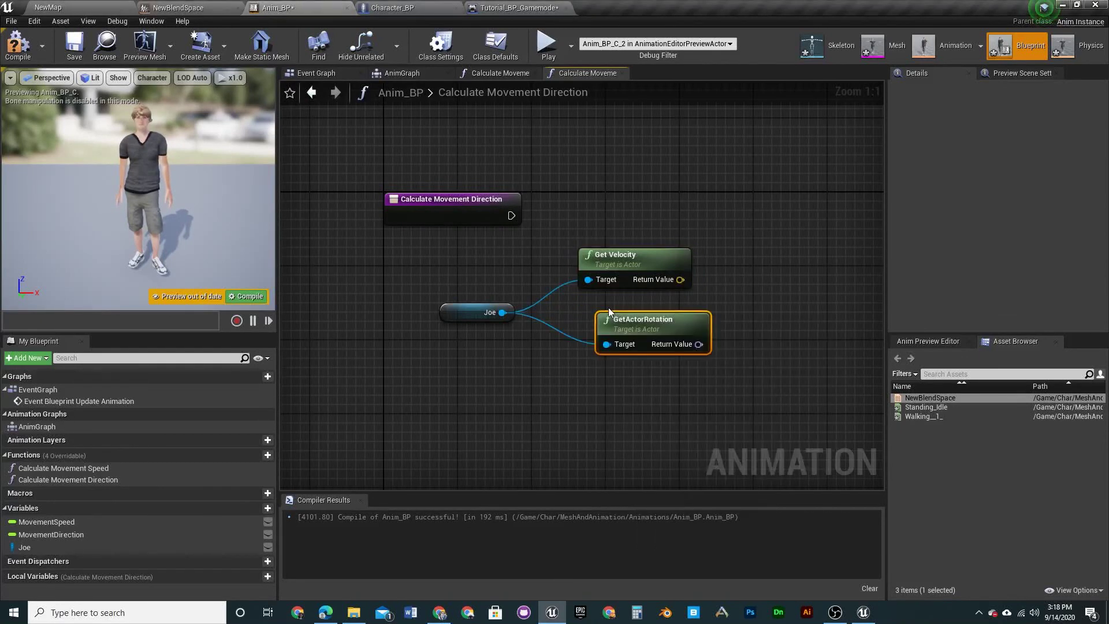
left_click_drag(640, 325, 609, 317)
left_click_drag(633, 267, 616, 270)
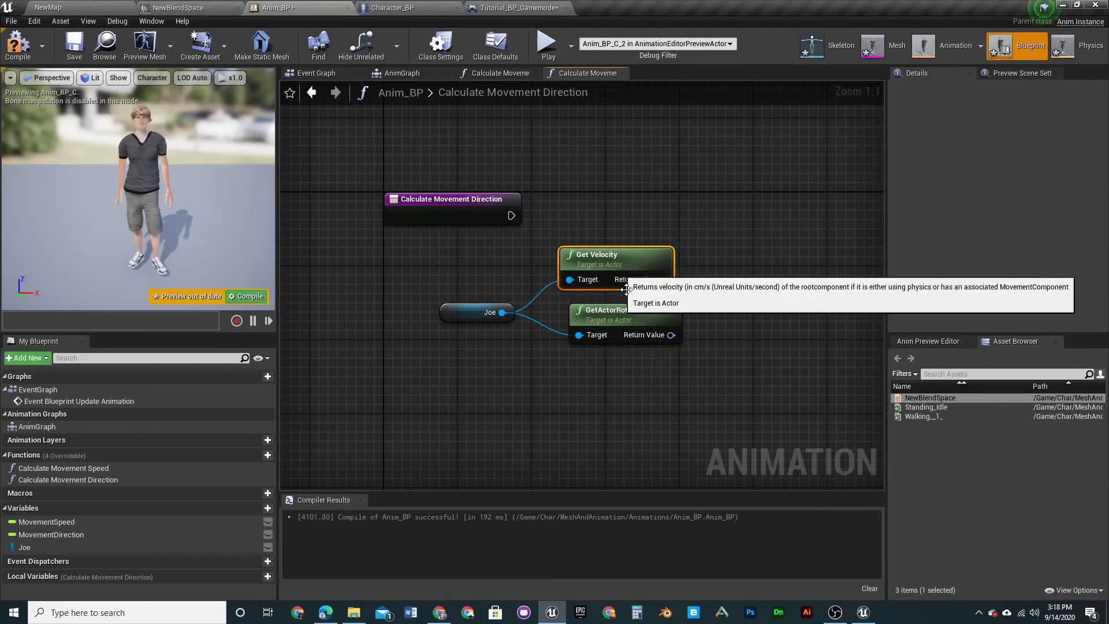
left_click_drag(635, 317, 626, 308)
right_click_drag(713, 318, 548, 349)
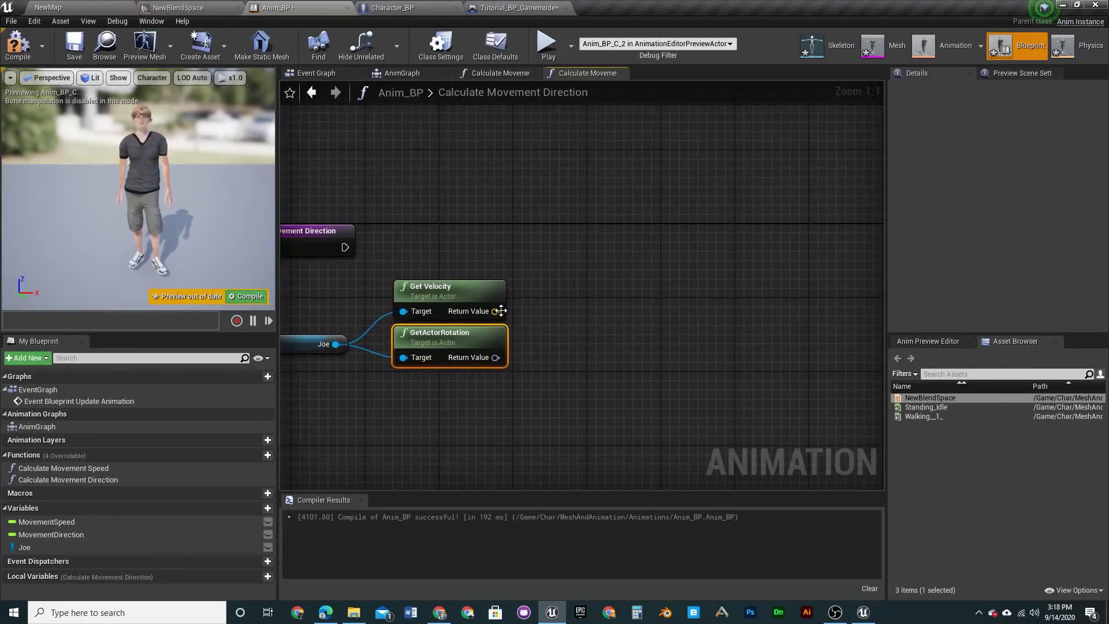
left_click_drag(345, 247, 479, 227)
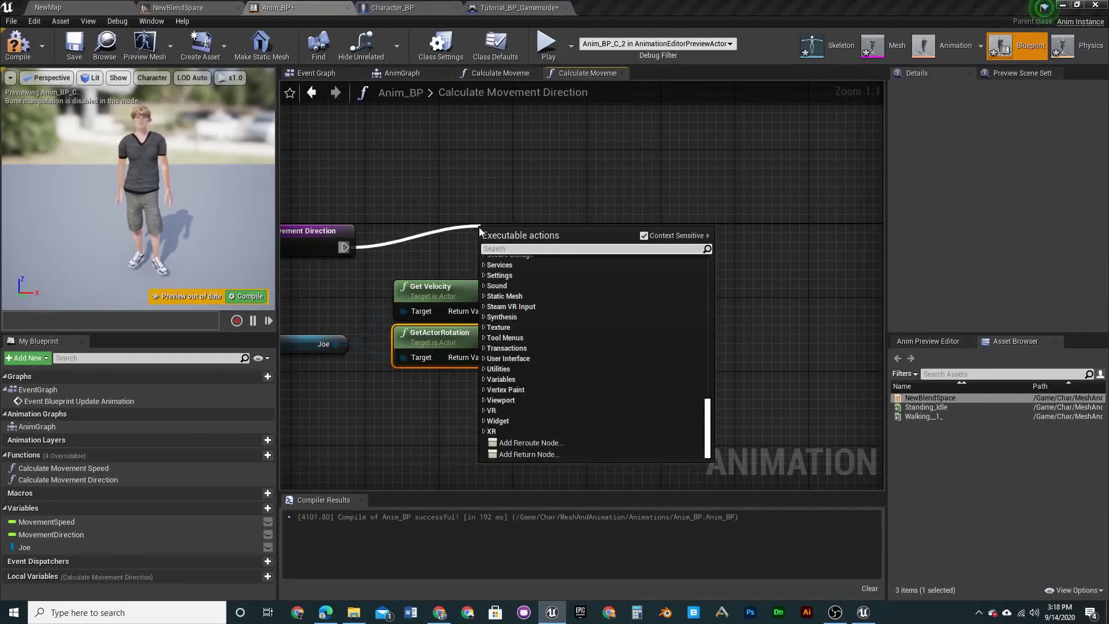
type("Cal")
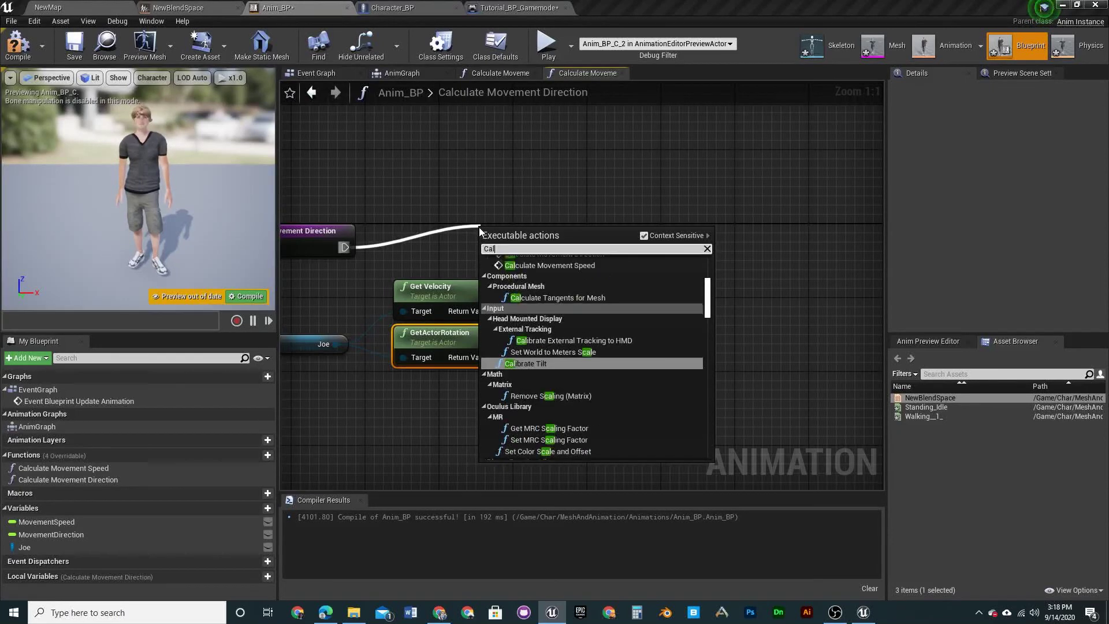
key("BackSpace")
type("lcuat")
key("BackSpace")
key("BackSpace")
key("BackSpace")
key("BackSpace")
type("c")
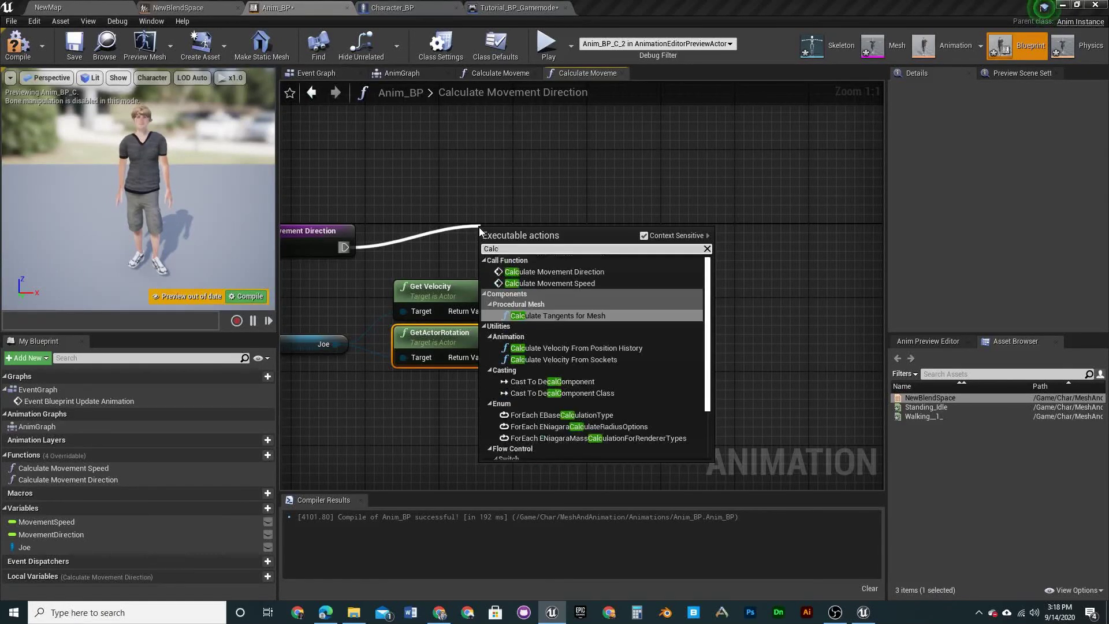
type("ulate")
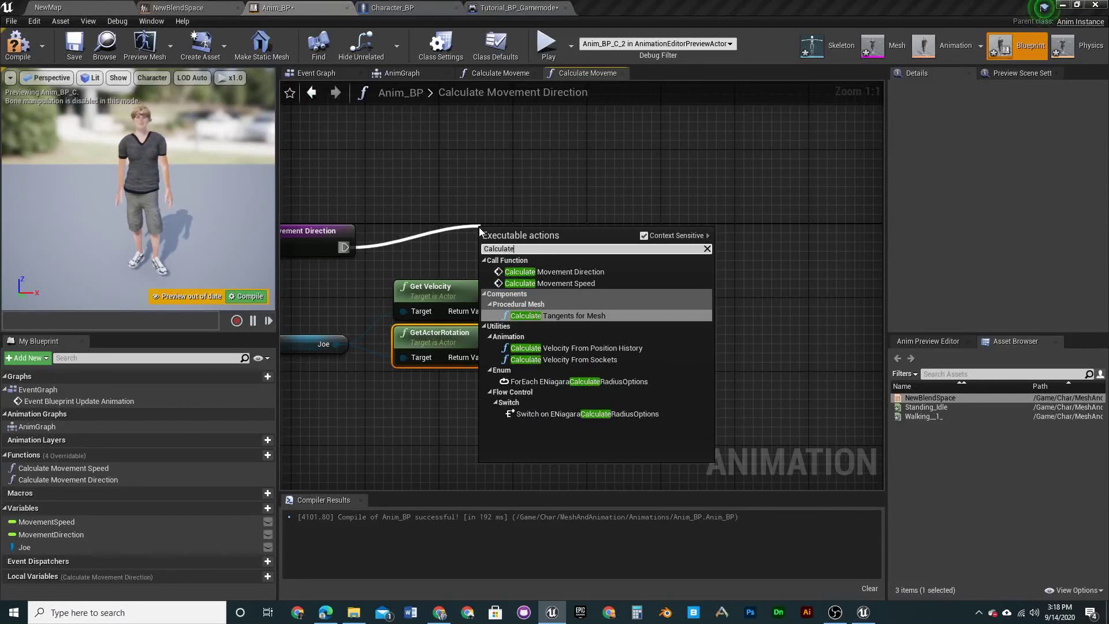
type(" di")
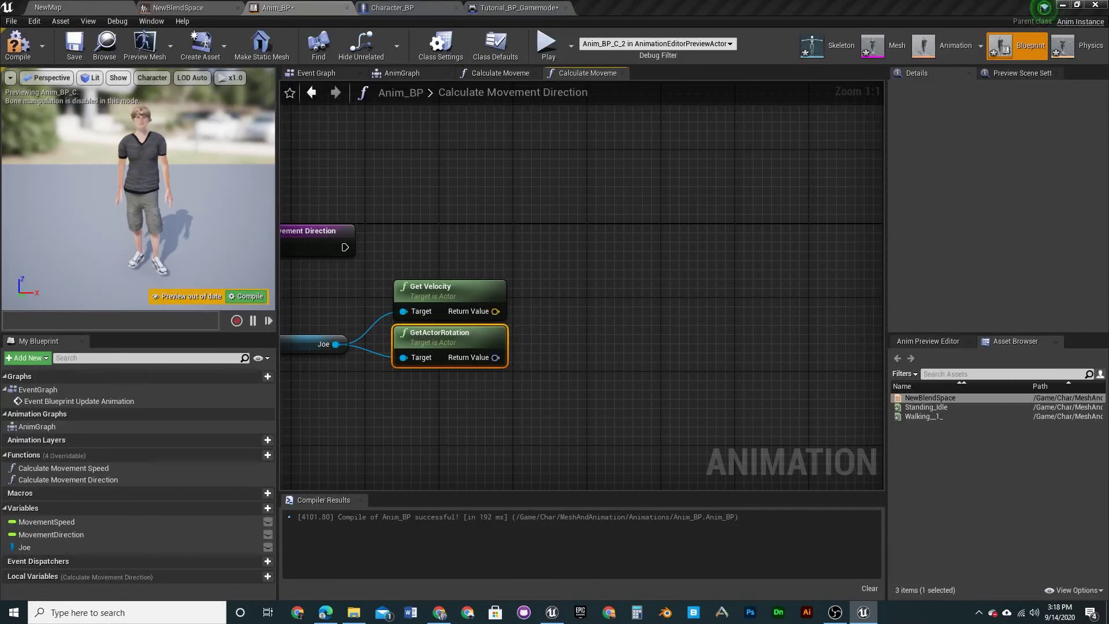
left_click(561, 225)
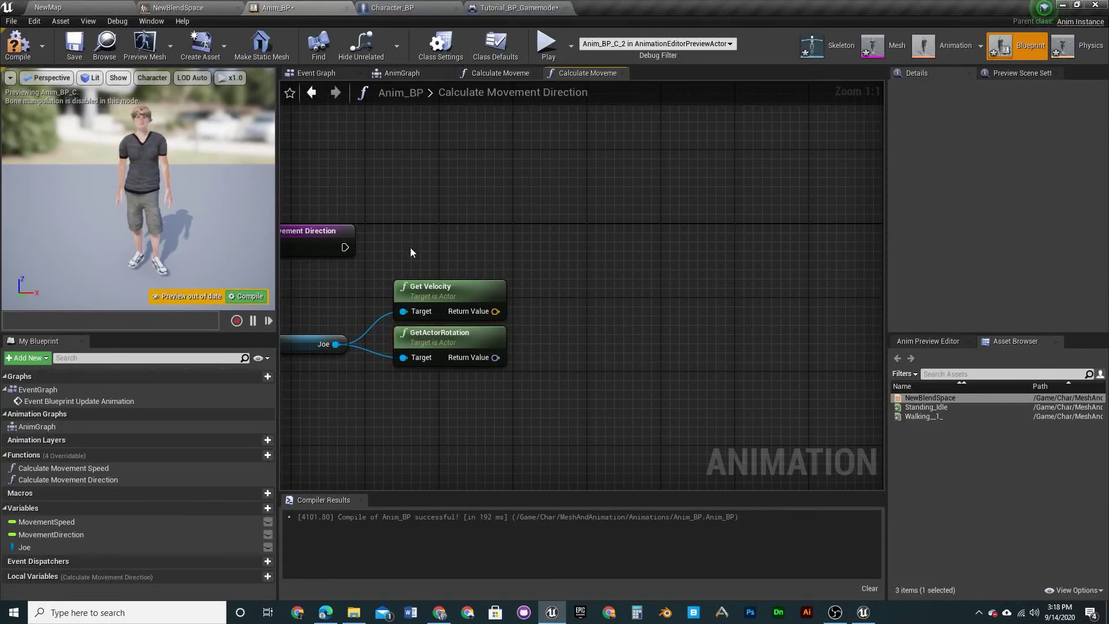
Delete the Get Velocity, GetActorRotation and Joe nodes from the Calculate Movement Direction function and recompile Anim_BP
left_click(480, 292)
key("Delete")
left_click(437, 330)
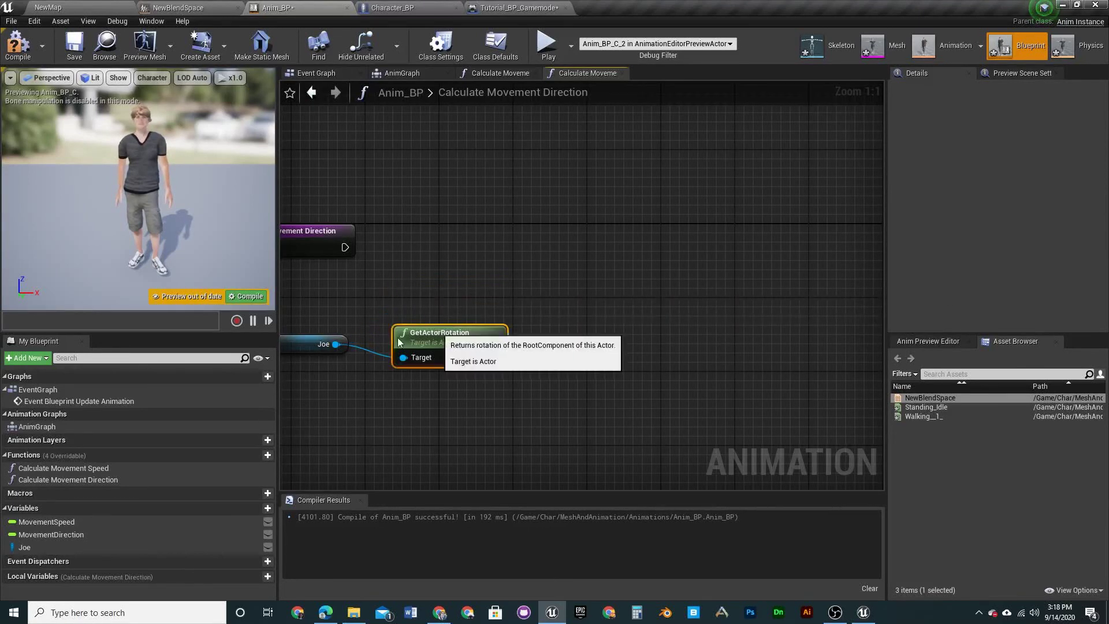
key("Delete")
left_click(292, 344)
key("Delete")
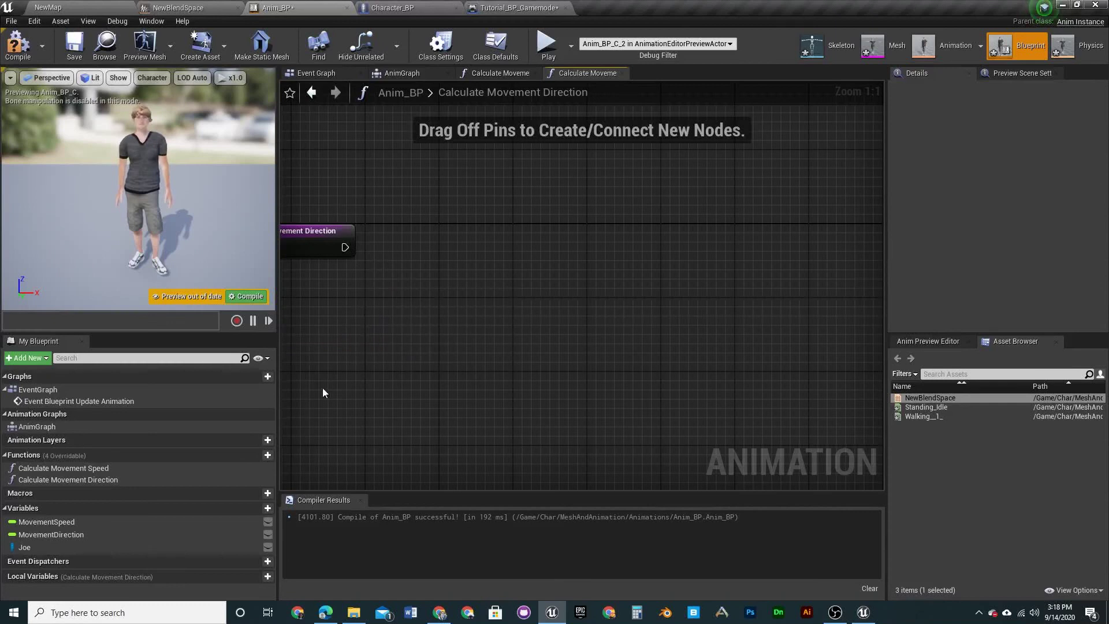
left_click(25, 44)
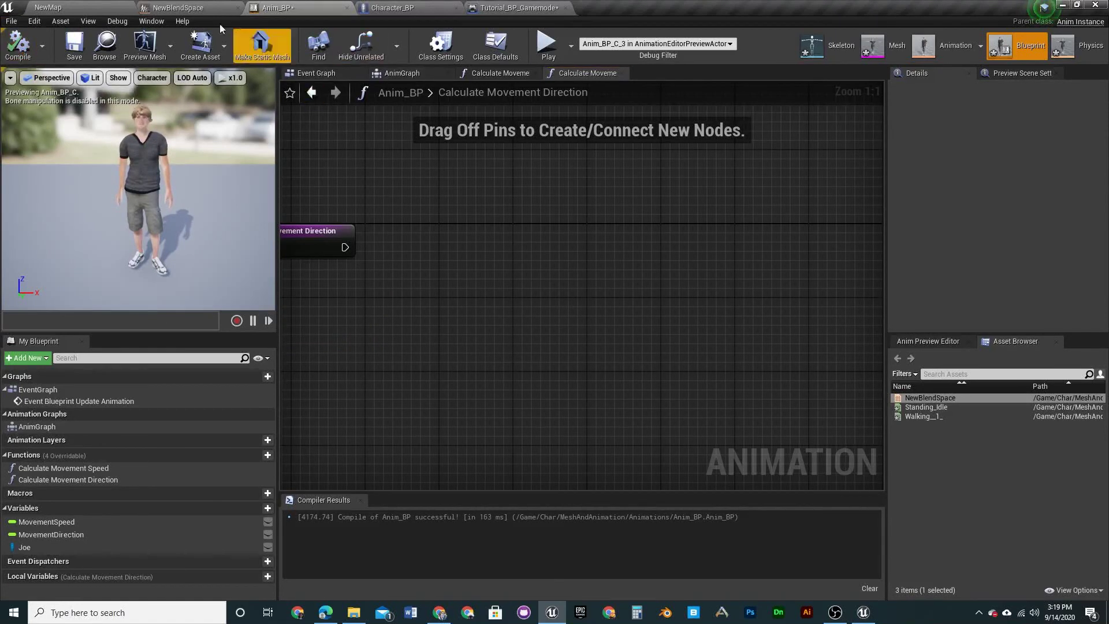
left_click(173, 7)
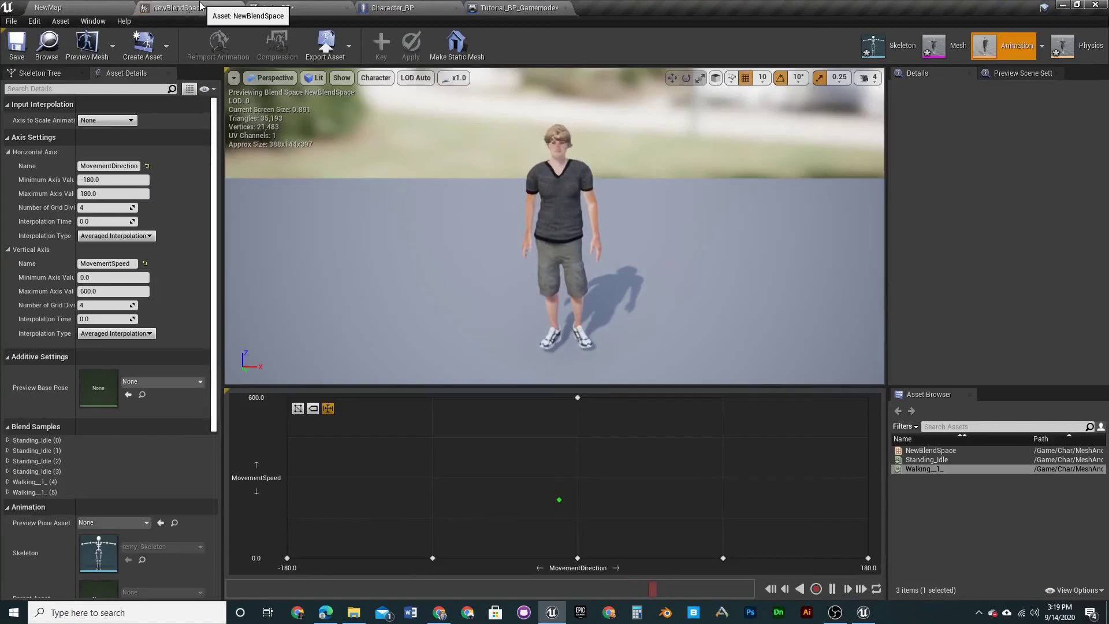
left_click(312, 7)
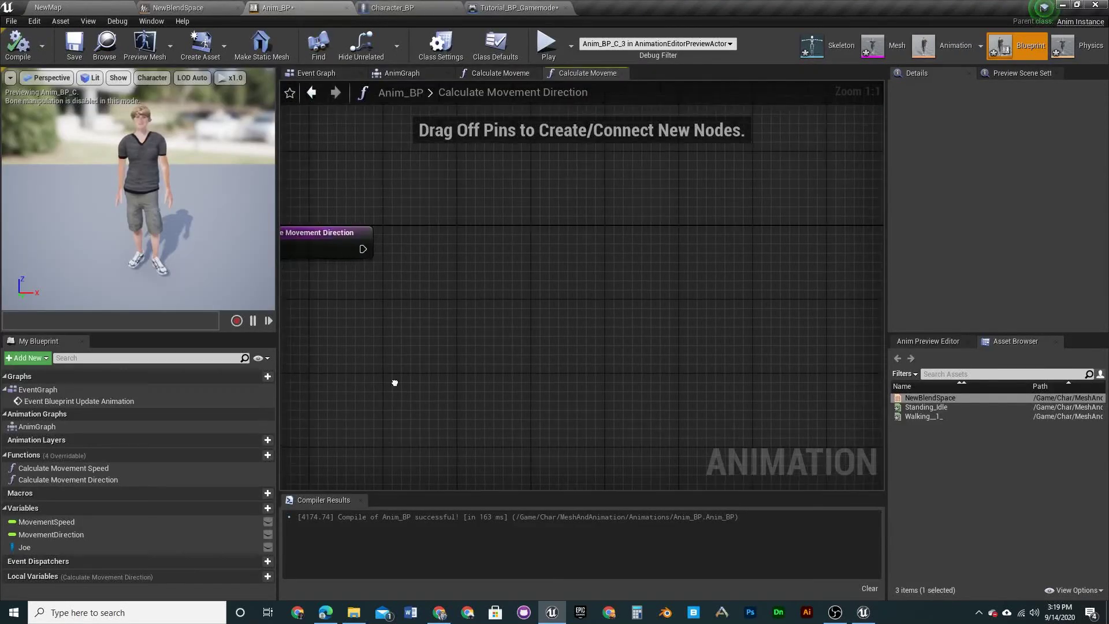
left_click(23, 44)
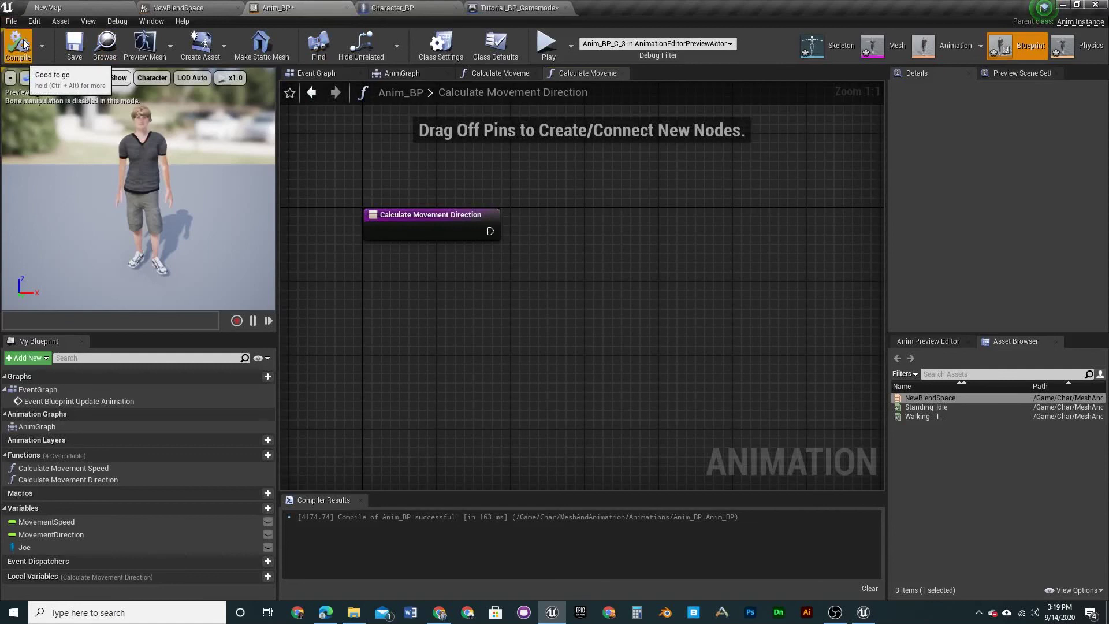
Review the Calculate Movement Speed function and AnimGraph, and play the NewMap level to test the character's animation
left_click(484, 73)
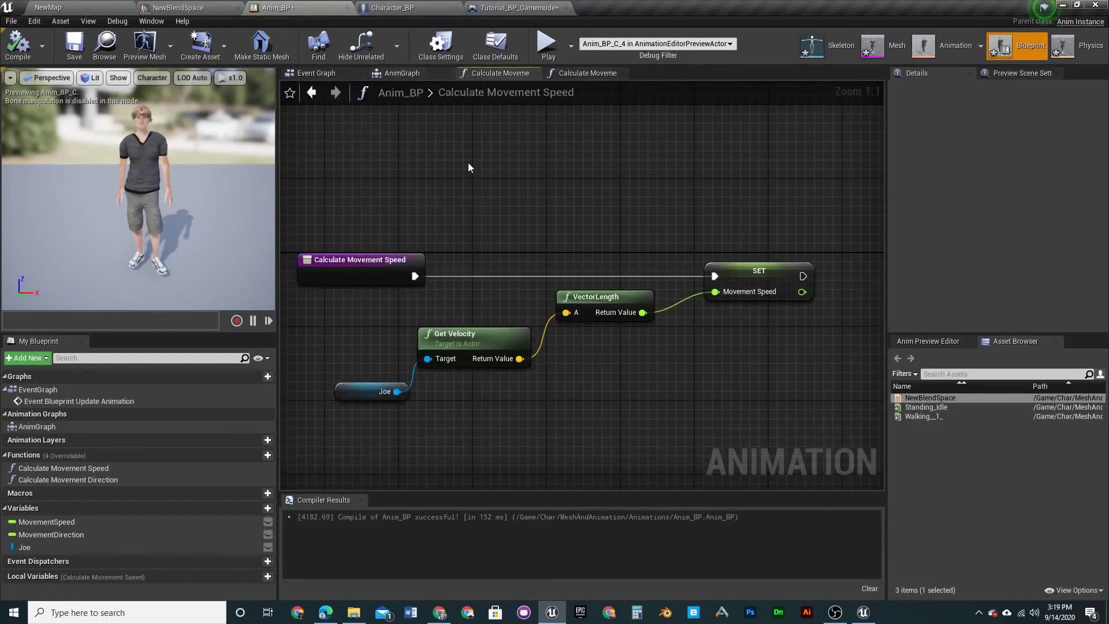
left_click(419, 72)
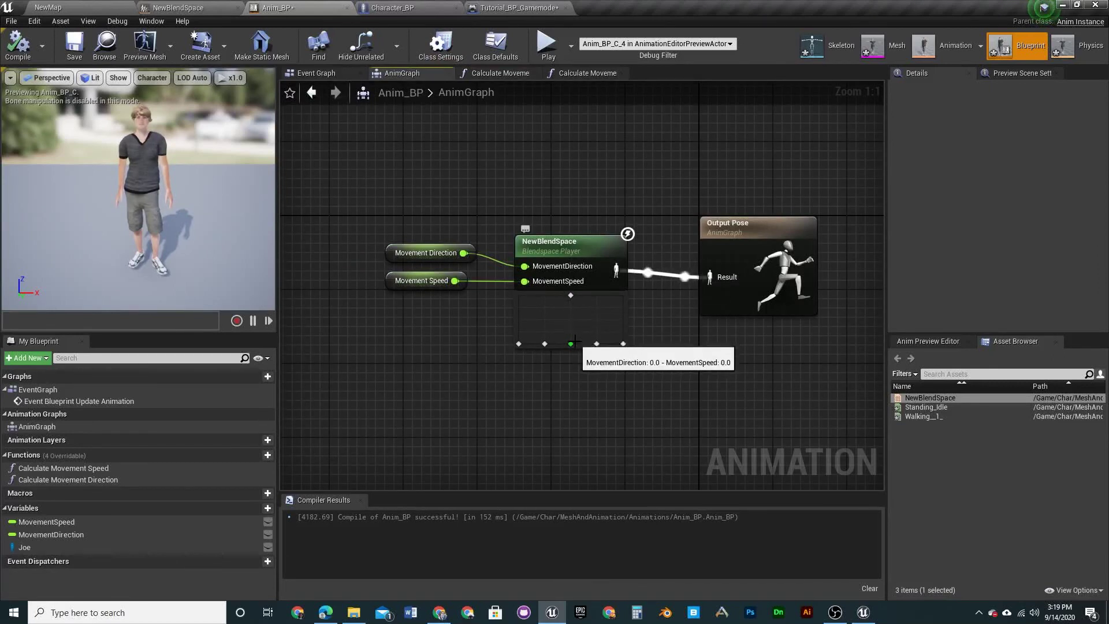
left_click(87, 6)
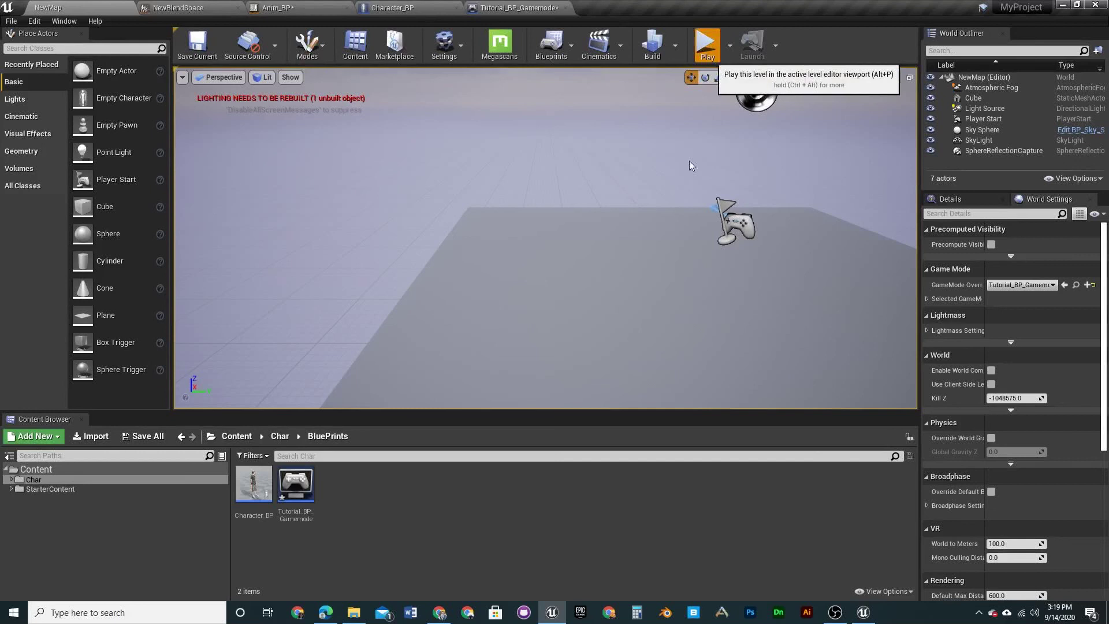
left_click(708, 45)
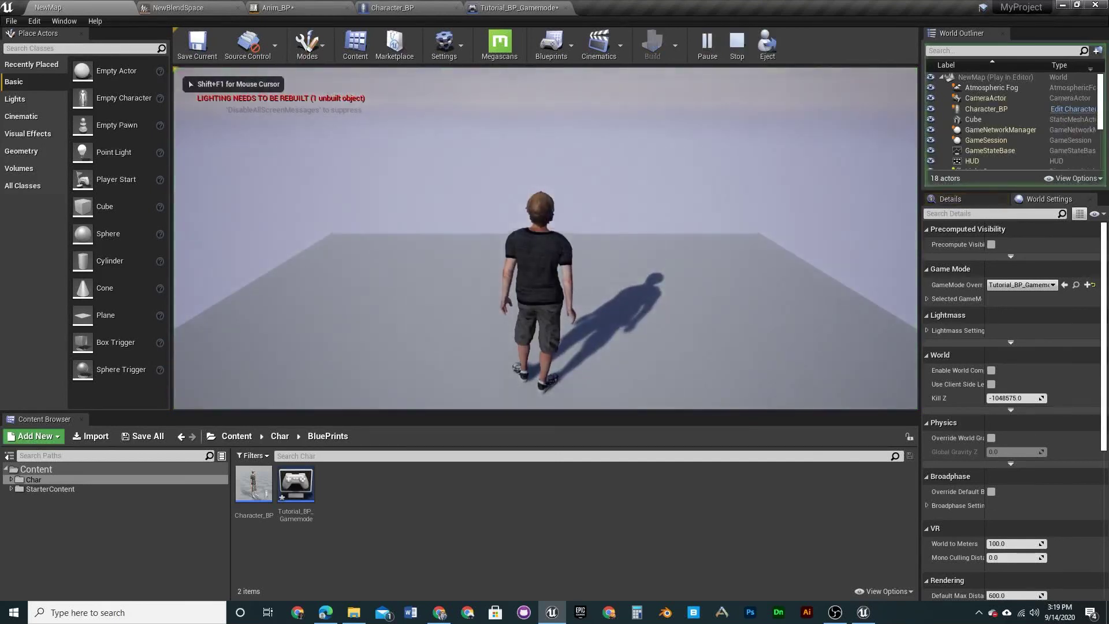
key("Escape")
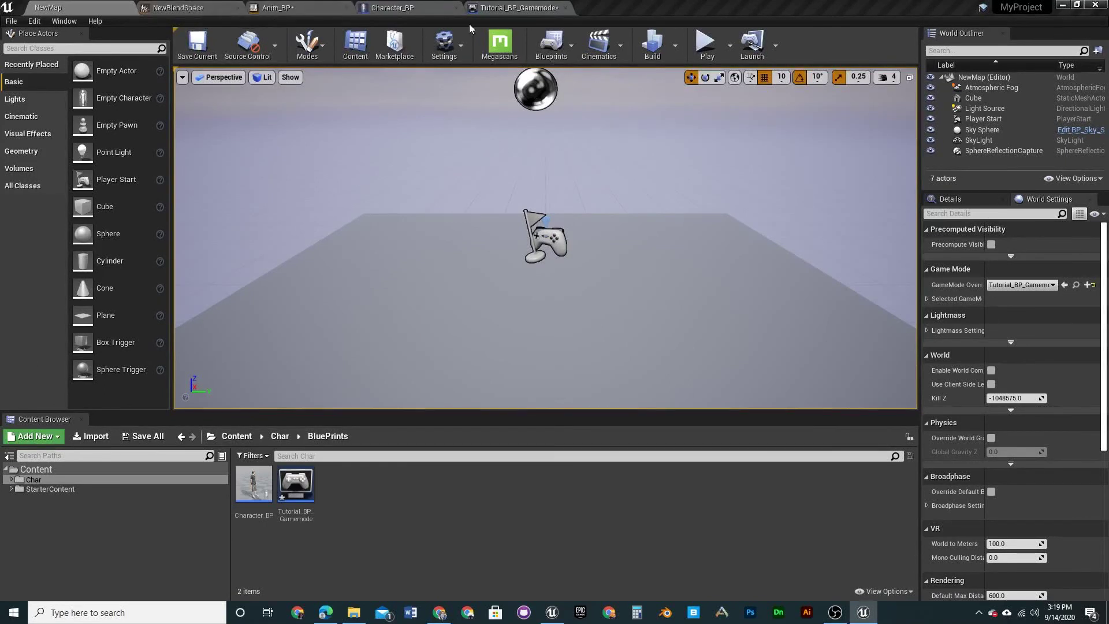
Examine the movement input nodes in Character_BP's event graph alongside the blend space setup in Anim_BP's AnimGraph
left_click(386, 8)
right_click_drag(503, 171, 467, 198)
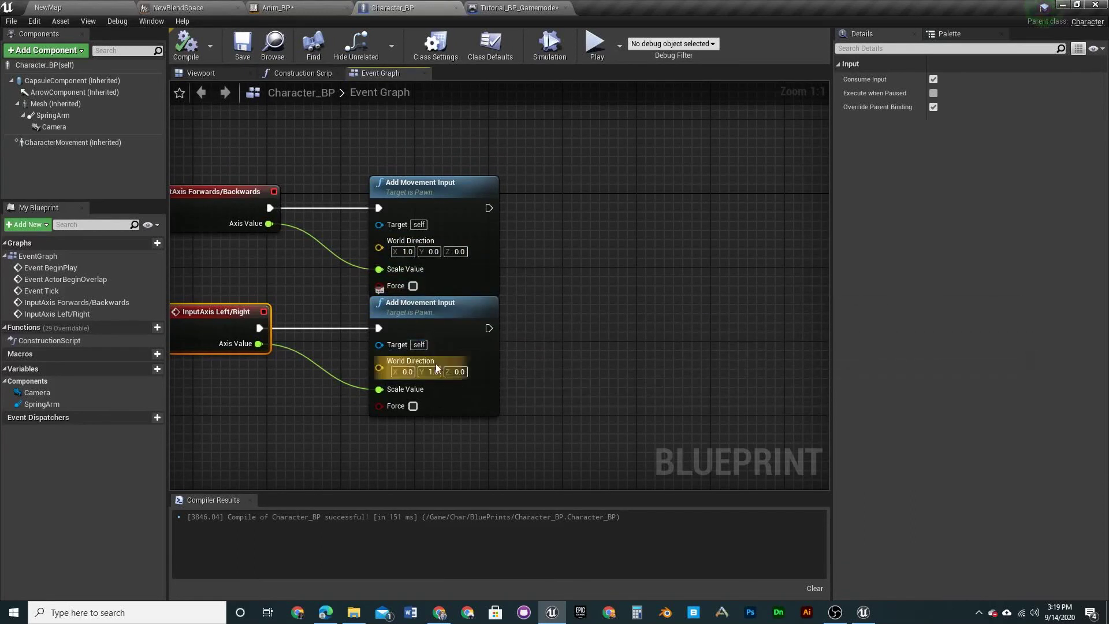
right_click_drag(276, 404, 320, 375)
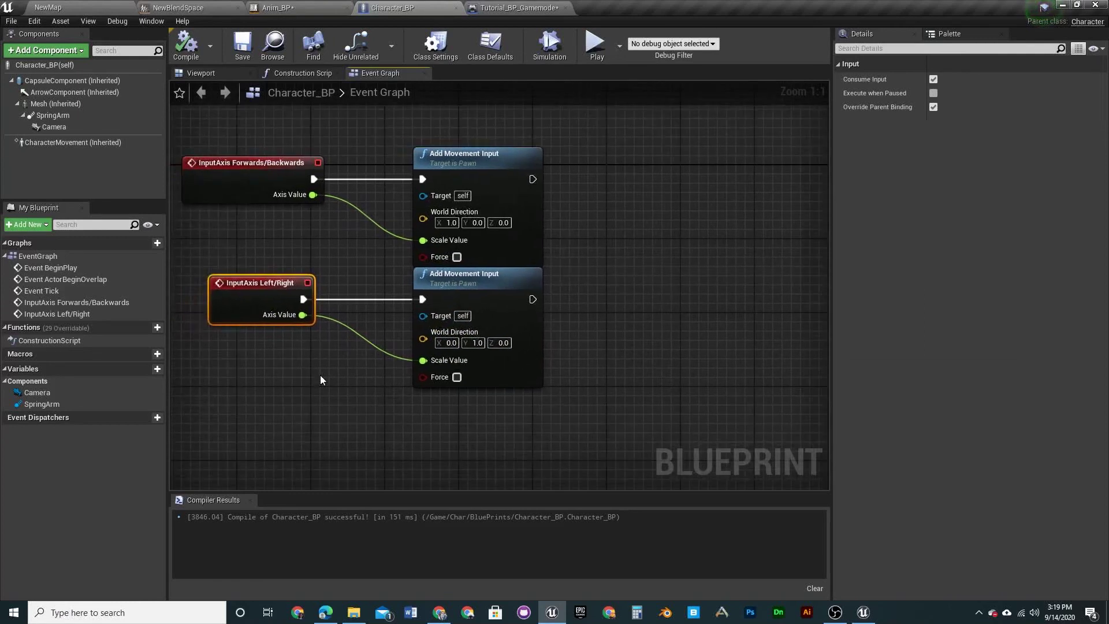
left_click(321, 368)
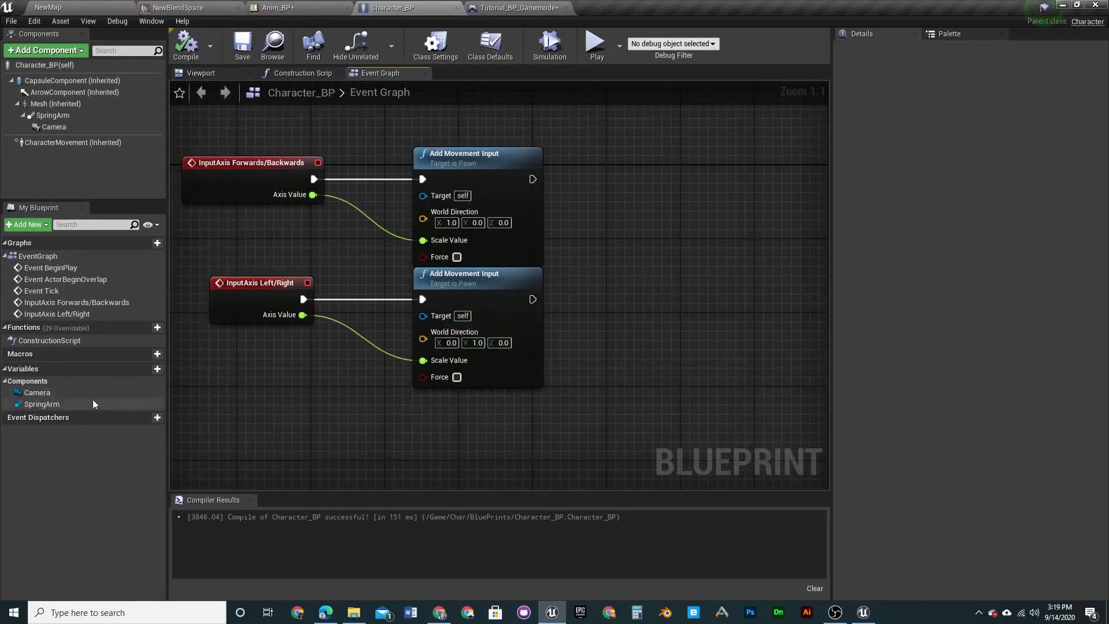
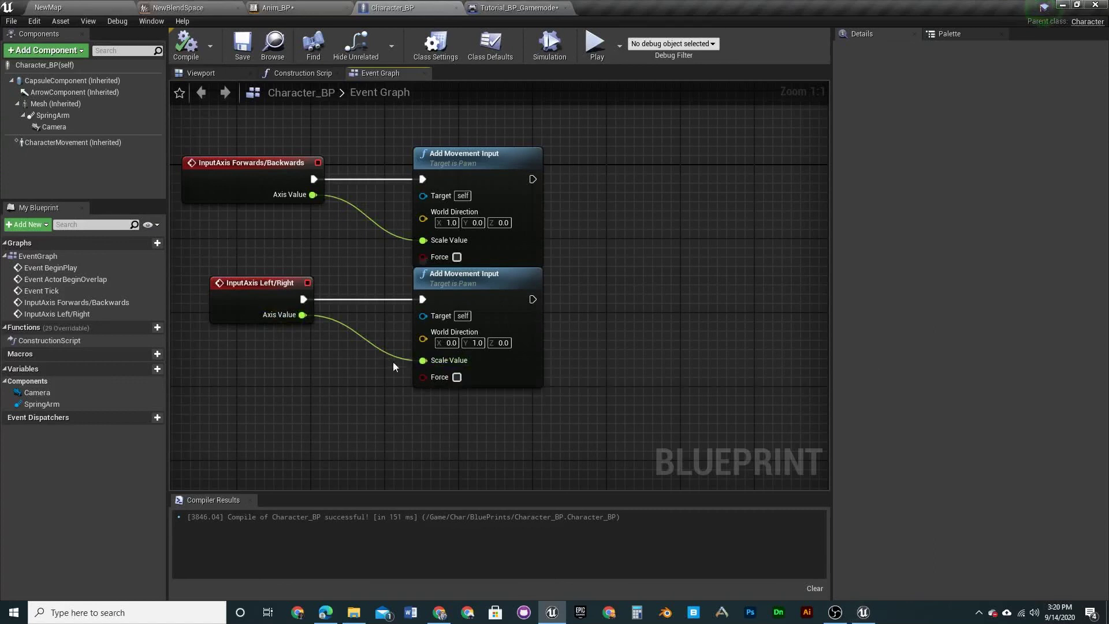
left_click(321, 6)
left_click(205, 7)
left_click(286, 7)
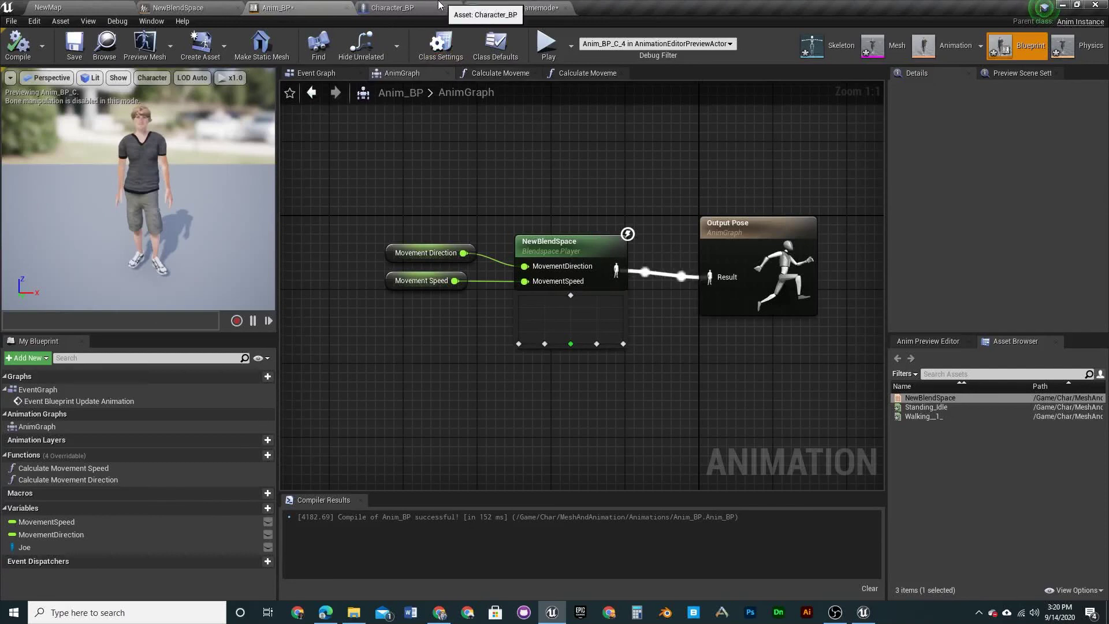
left_click(191, 7)
left_click(384, 7)
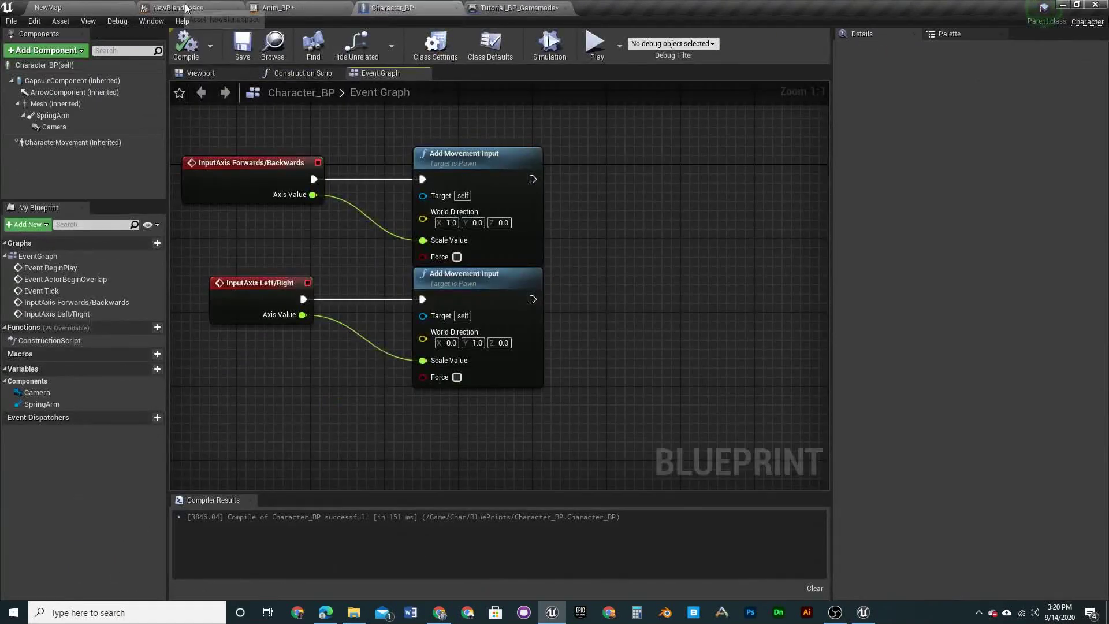
left_click(274, 7)
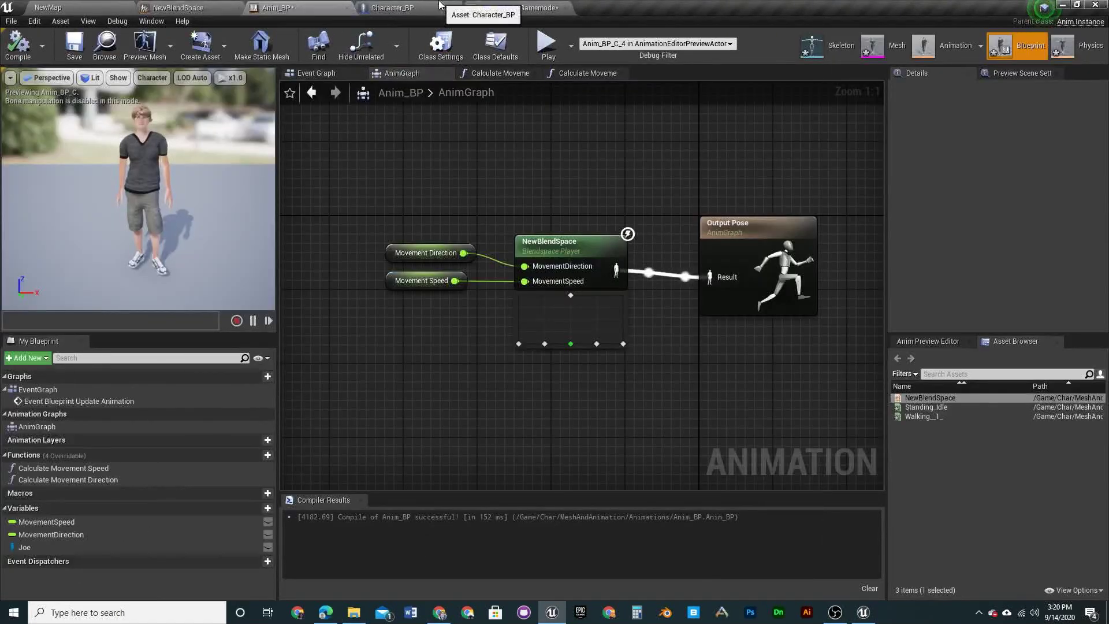
left_click(439, 8)
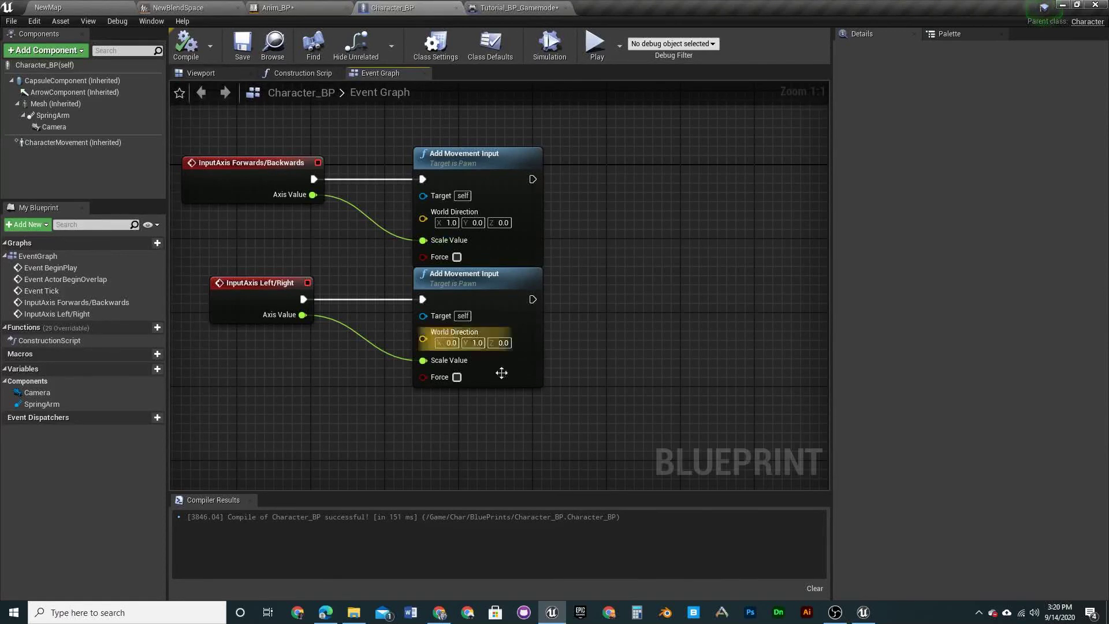
left_click(323, 8)
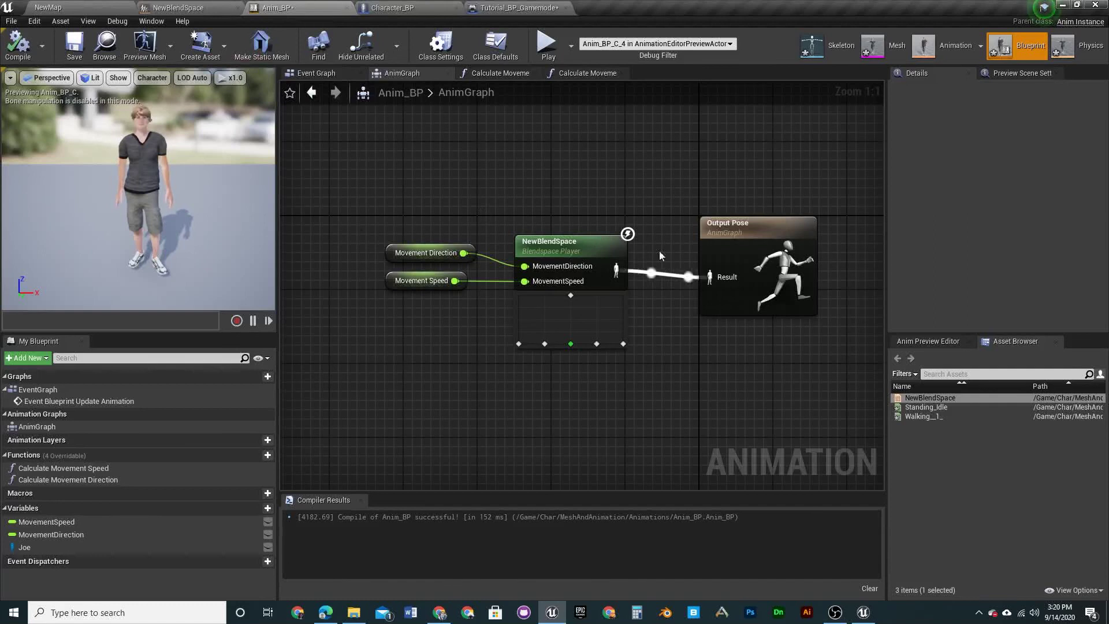
Delete the NewBlendSpace player and the Movement Direction and Movement Speed getters from Anim_BP's AnimGraph
left_click_drag(560, 251, 559, 261)
left_click_drag(604, 382, 388, 228)
right_click(585, 266)
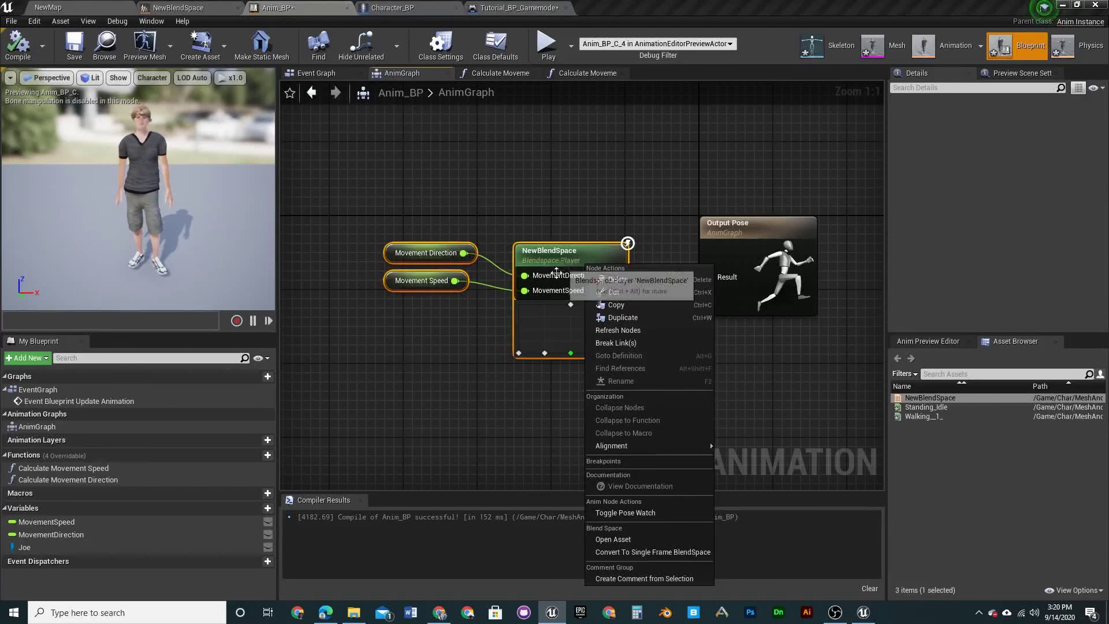
left_click(504, 345)
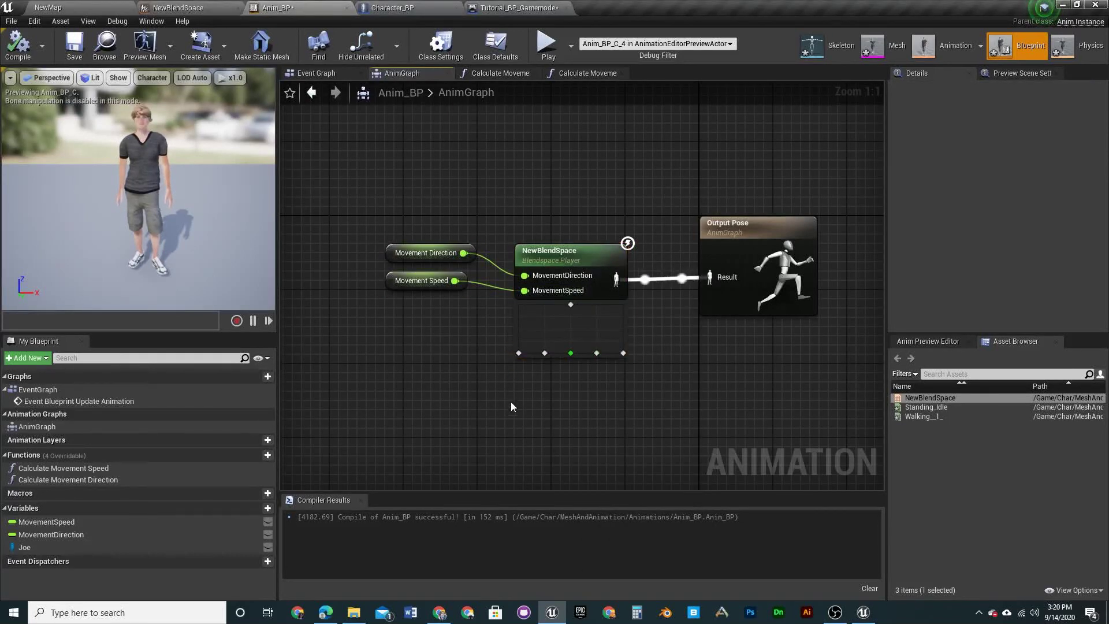
left_click(557, 259)
key("Delete")
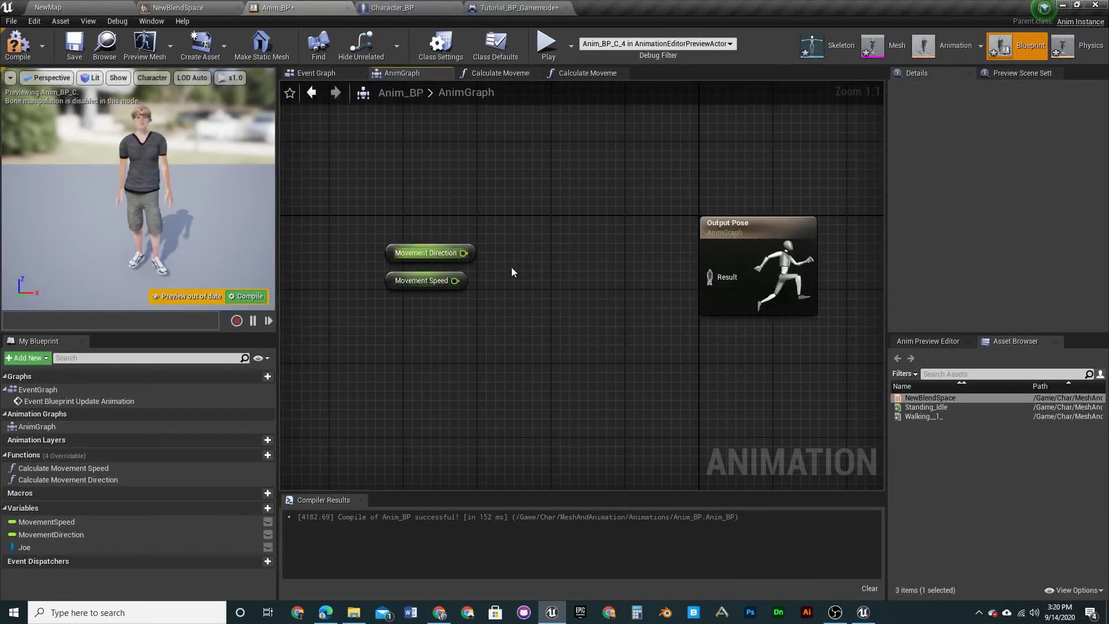
left_click(398, 254)
key("Delete")
left_click(421, 281)
key("Delete")
Add a new state machine feeding the Output Pose result and move it further away from the Output Pose node
left_click_drag(710, 277, 618, 274)
type("state")
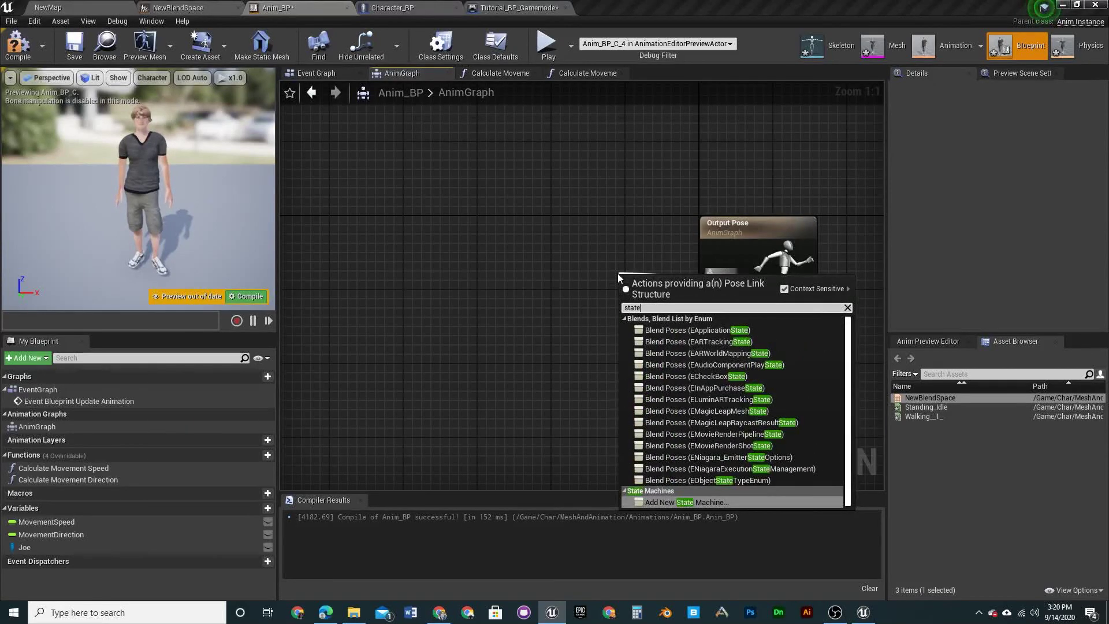
type(" machine")
key("Return")
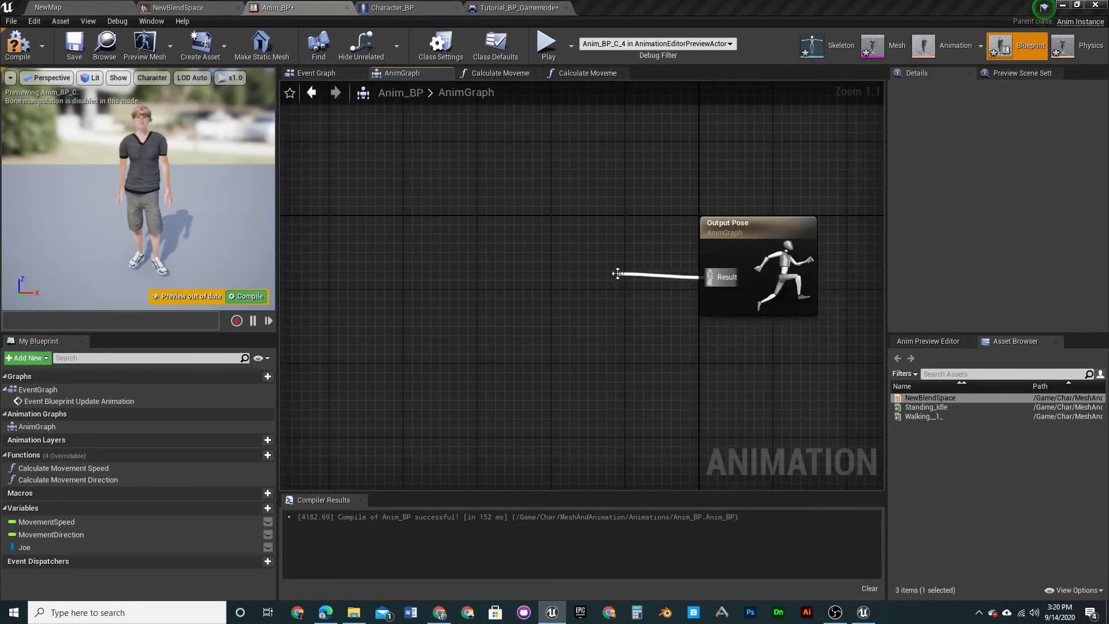
left_click_drag(661, 281, 538, 276)
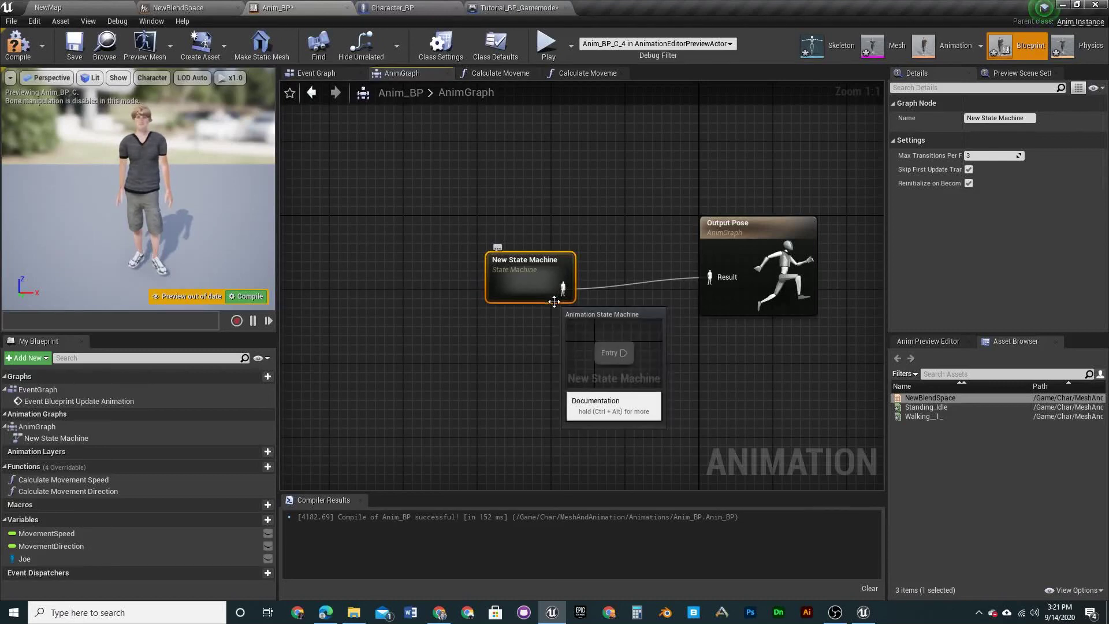
Open the new state machine and add a state named BlendSpace connected from Entry
double_click(524, 277)
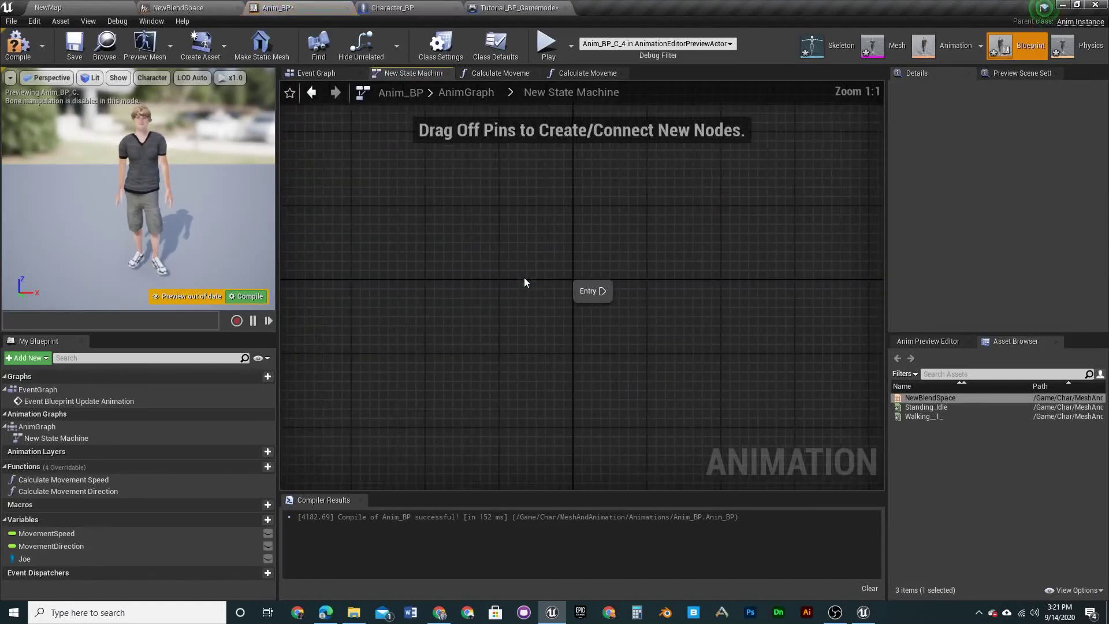
left_click_drag(516, 295, 591, 295)
left_click(618, 328)
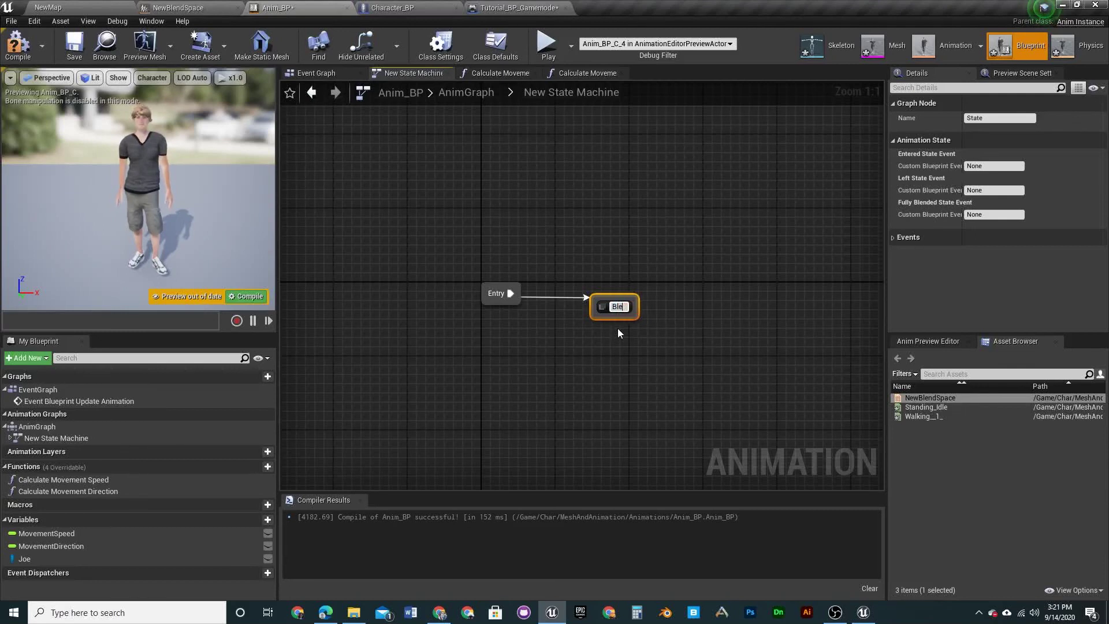
type("BlendSp")
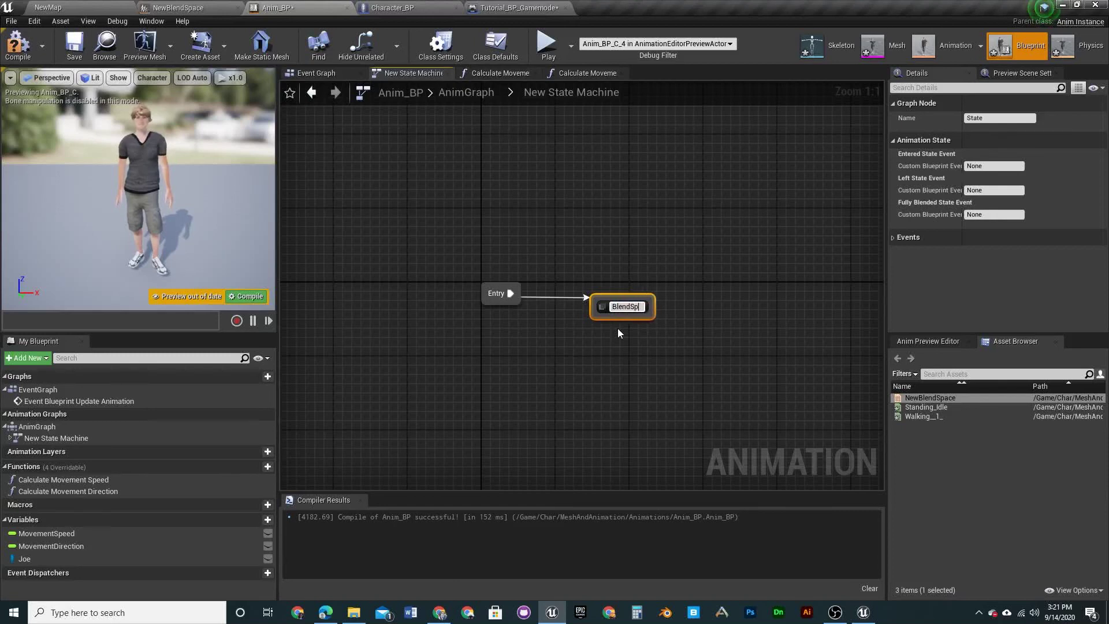
type("ace")
key("Return")
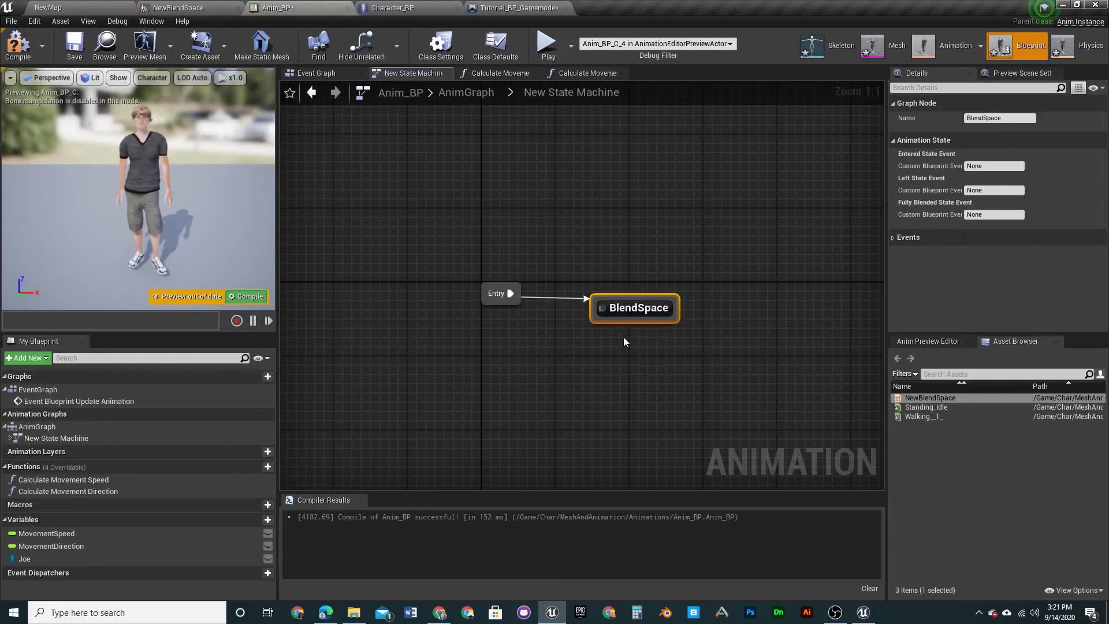
Inside the BlendSpace state, add a NewBlendSpace player, connect it to the Output Animation Pose result, and align it with that node
double_click(616, 321)
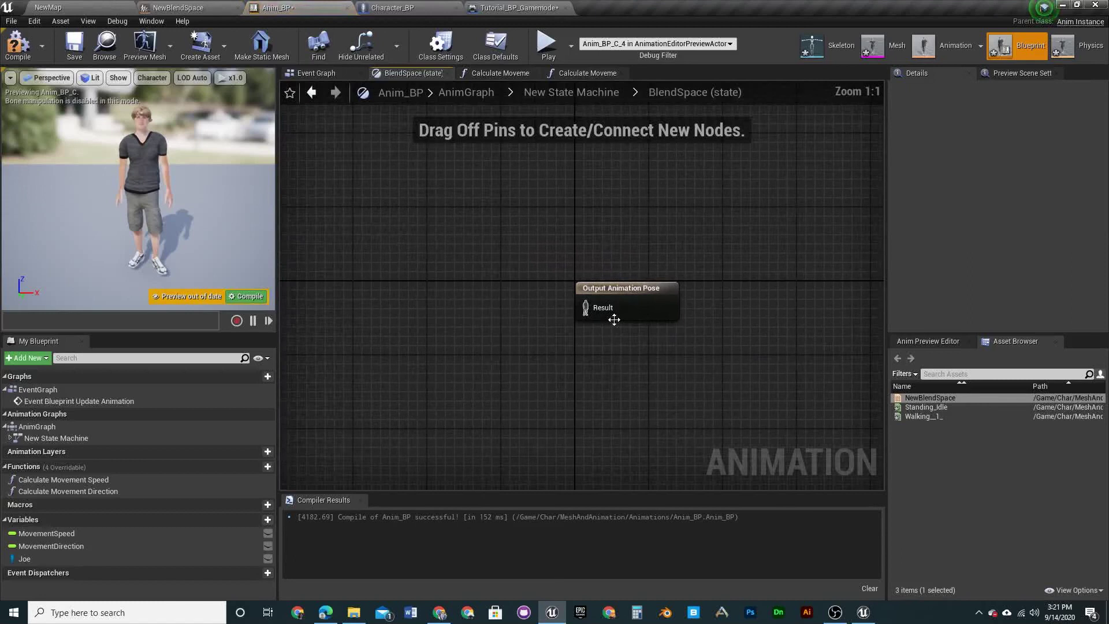
left_click_drag(926, 406, 464, 275)
key("ctrl+z")
left_click_drag(930, 397, 434, 277)
left_click_drag(577, 306, 669, 314)
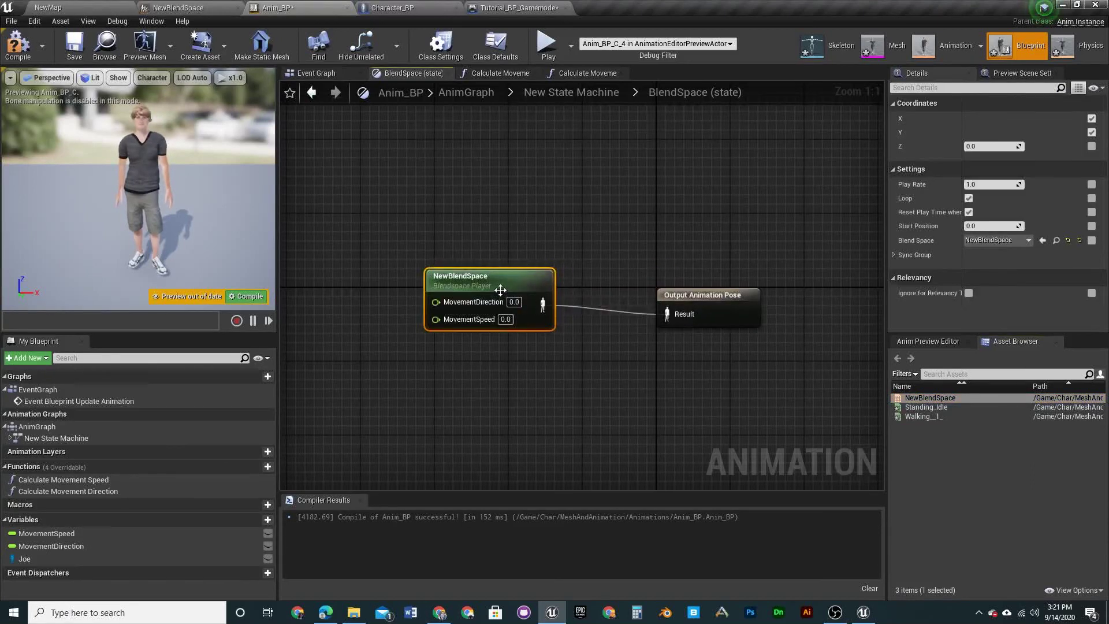
left_click_drag(506, 286, 515, 296)
Add Movement Speed and Movement Direction getters and connect them to the matching inputs of the NewBlendSpace player
left_click_drag(51, 535, 321, 289)
left_click(345, 309)
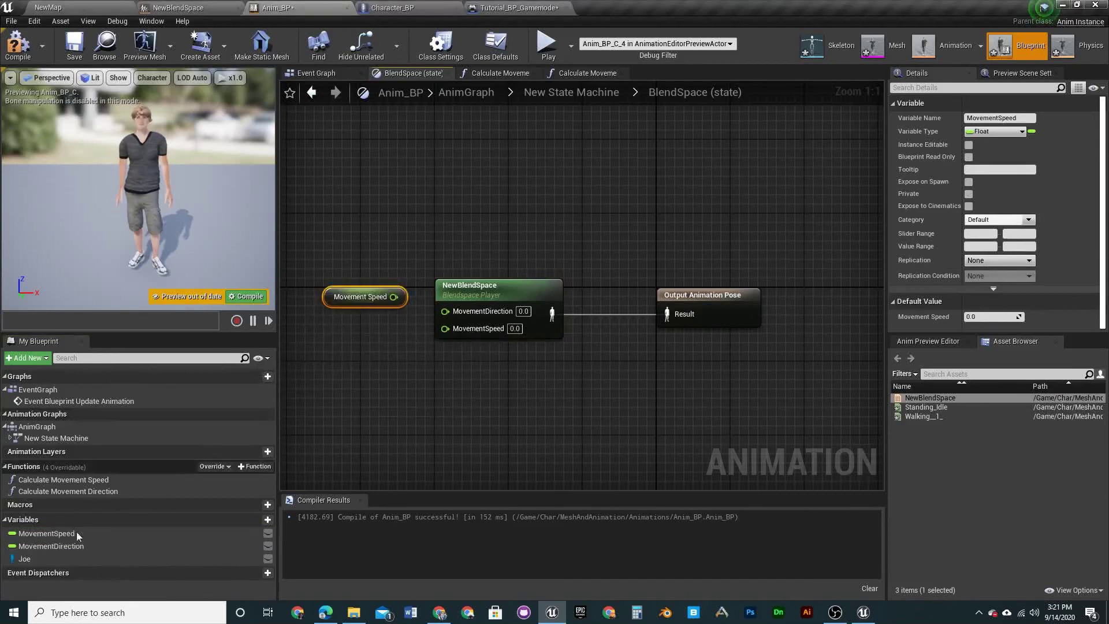
left_click_drag(50, 545, 338, 320)
left_click(376, 328)
mouse_move(412, 324)
left_mouse_down()
mouse_move(450, 330)
mouse_move(403, 316)
mouse_move(348, 342)
mouse_move(429, 310)
mouse_move(445, 312)
mouse_move(425, 315)
mouse_move(445, 325)
left_mouse_up()
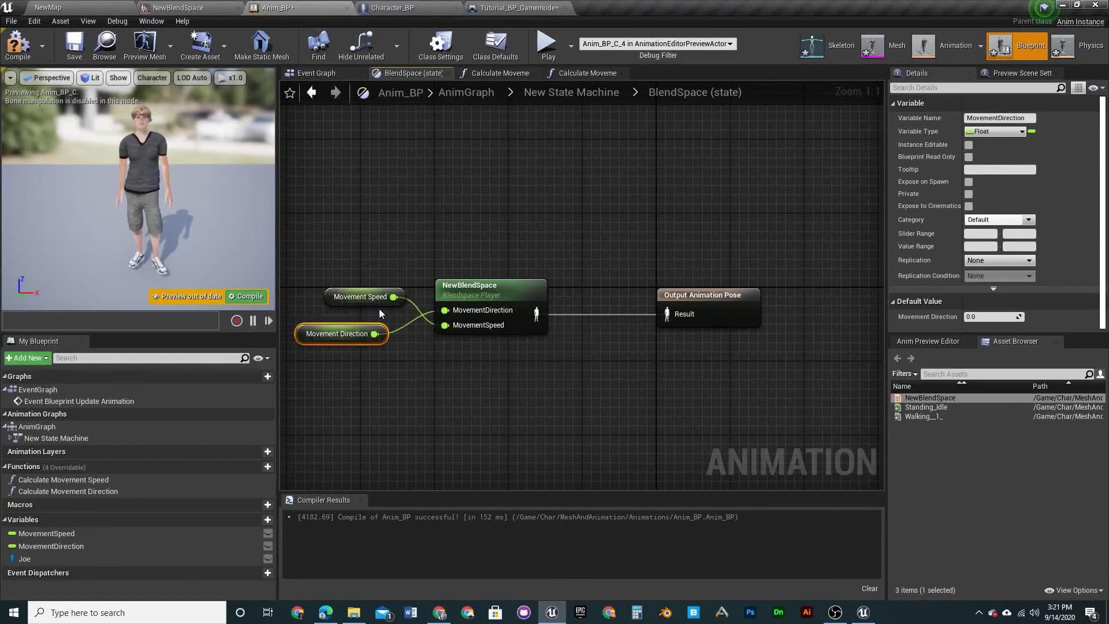
Rearrange the getters so Movement Direction sits above Movement Speed, and compile and save Anim_BP
left_click_drag(364, 297, 355, 371)
left_click_drag(302, 333, 311, 296)
left_click_drag(325, 369, 317, 334)
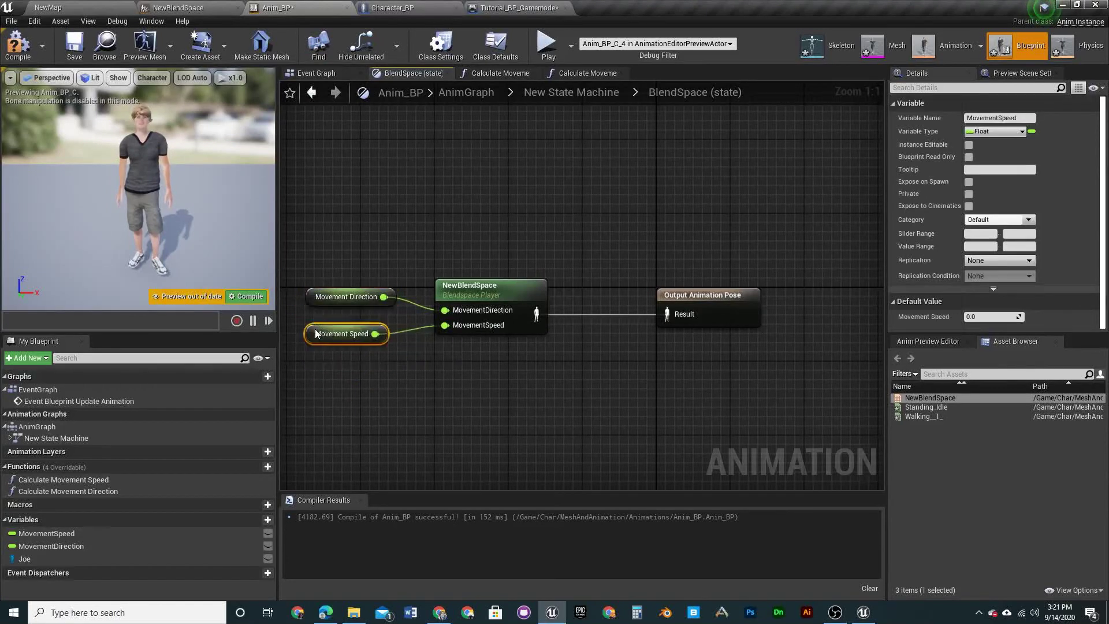
left_click(18, 44)
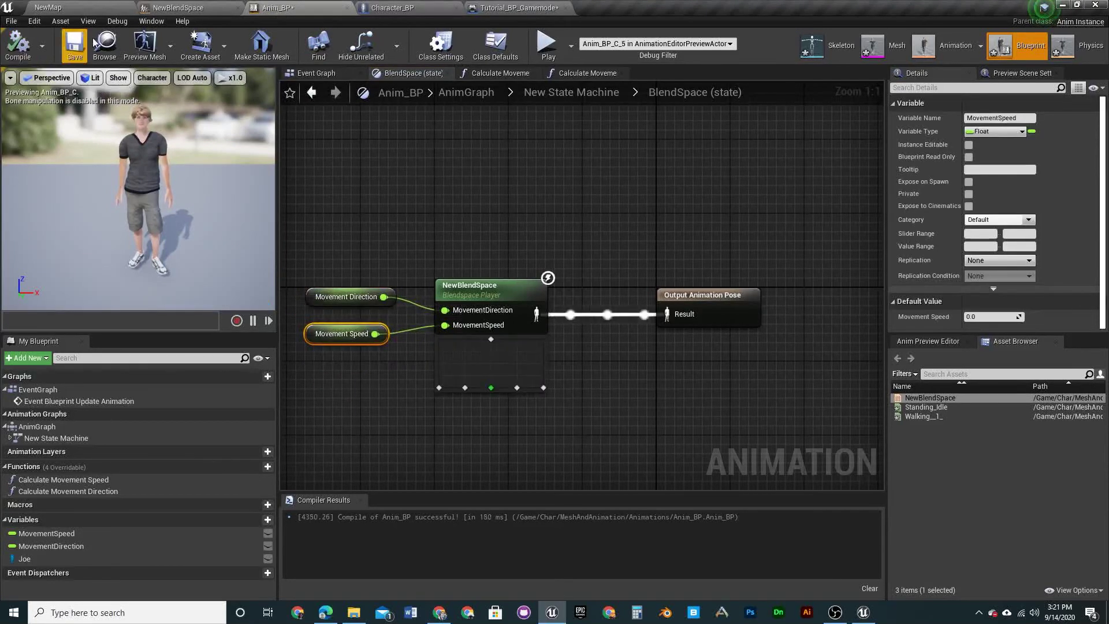
left_click(75, 45)
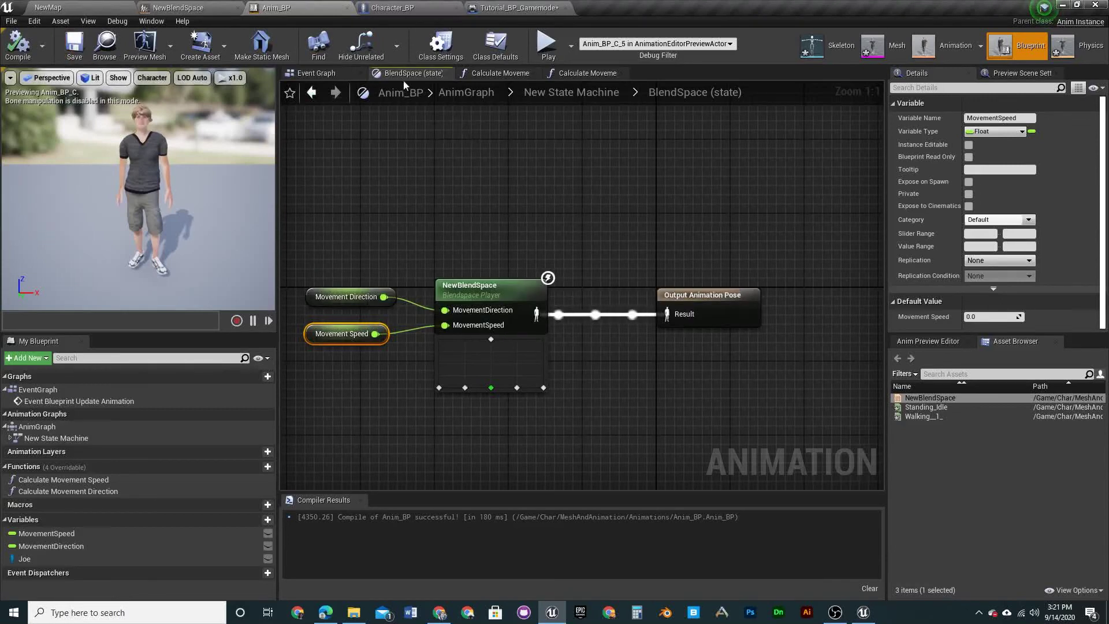
Check the Event Graph and Calculate Movement Speed, set the character reference variable's type to Character BP, and recompile Anim_BP
left_click(316, 73)
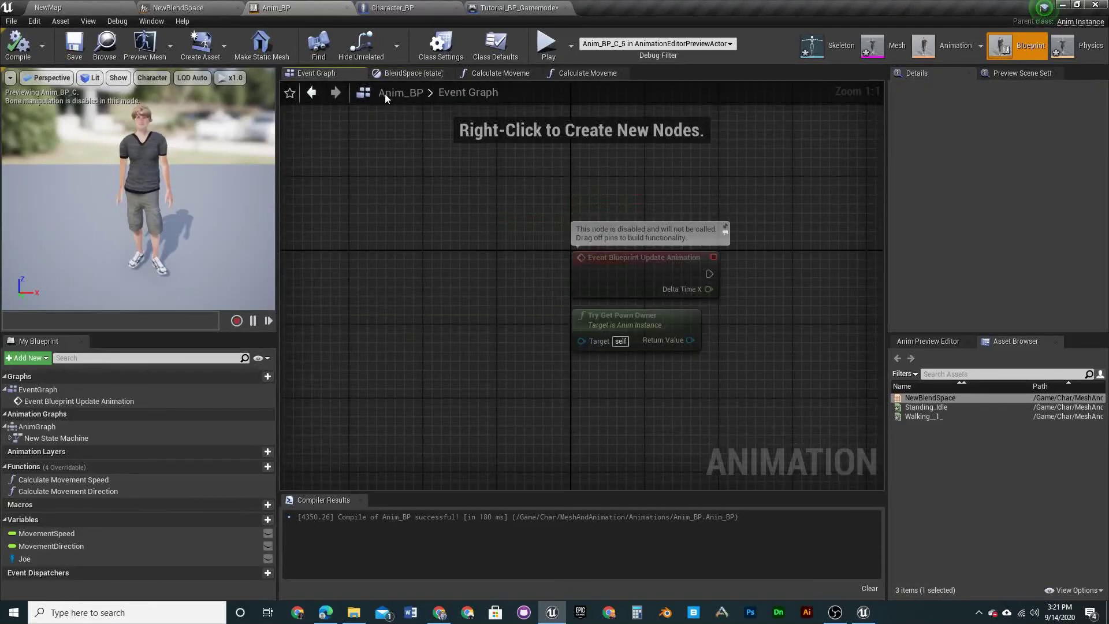
left_click(490, 73)
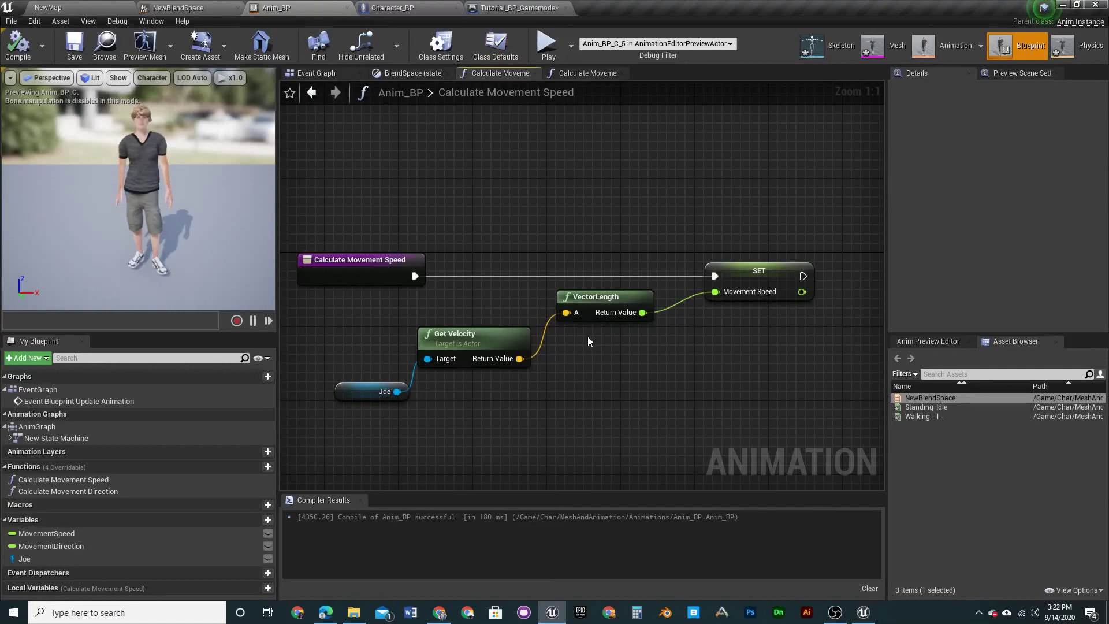
left_click(13, 560)
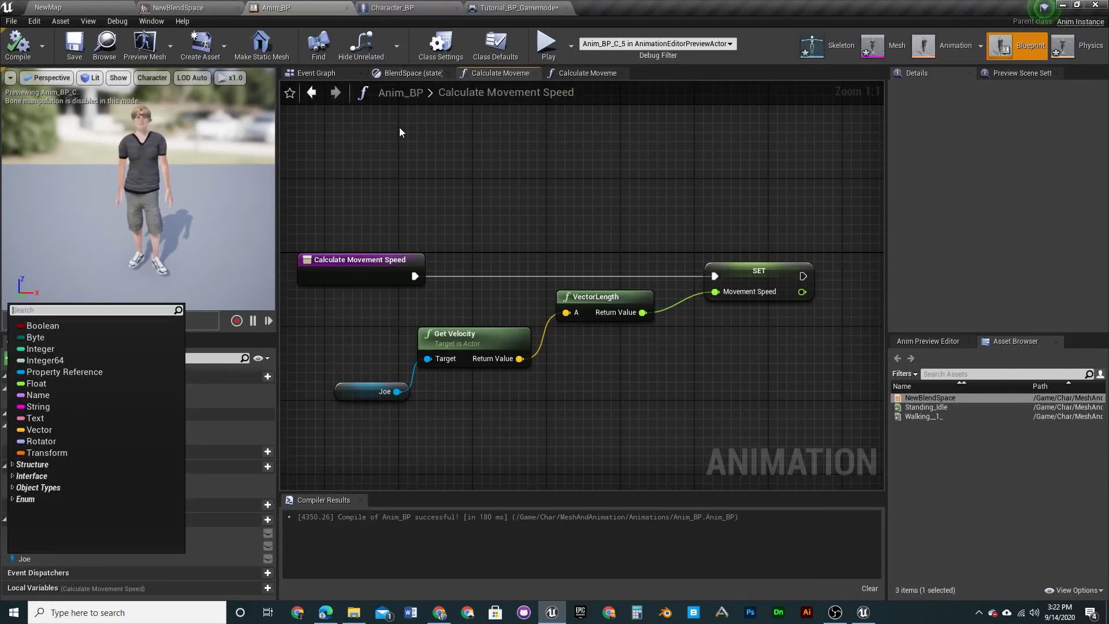
type("Ch")
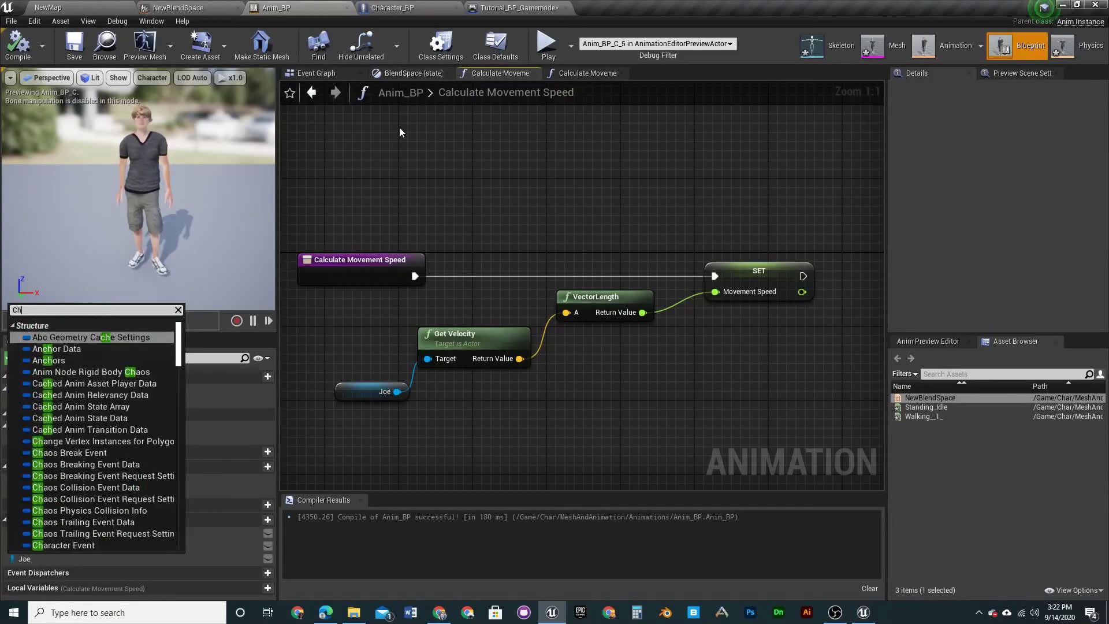
type("aracter")
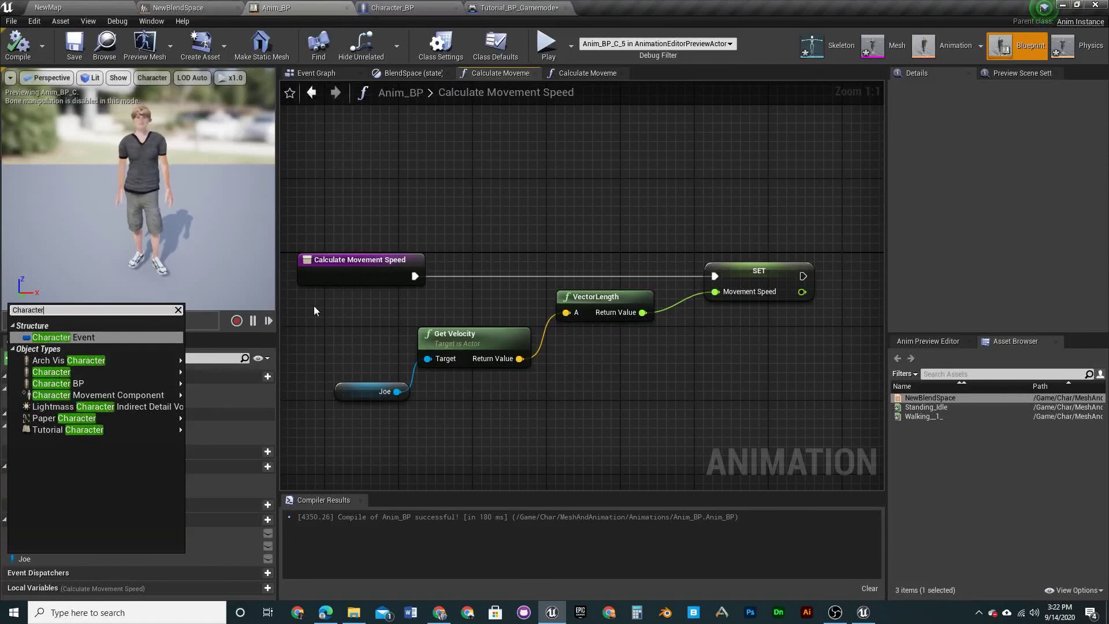
left_click(84, 383)
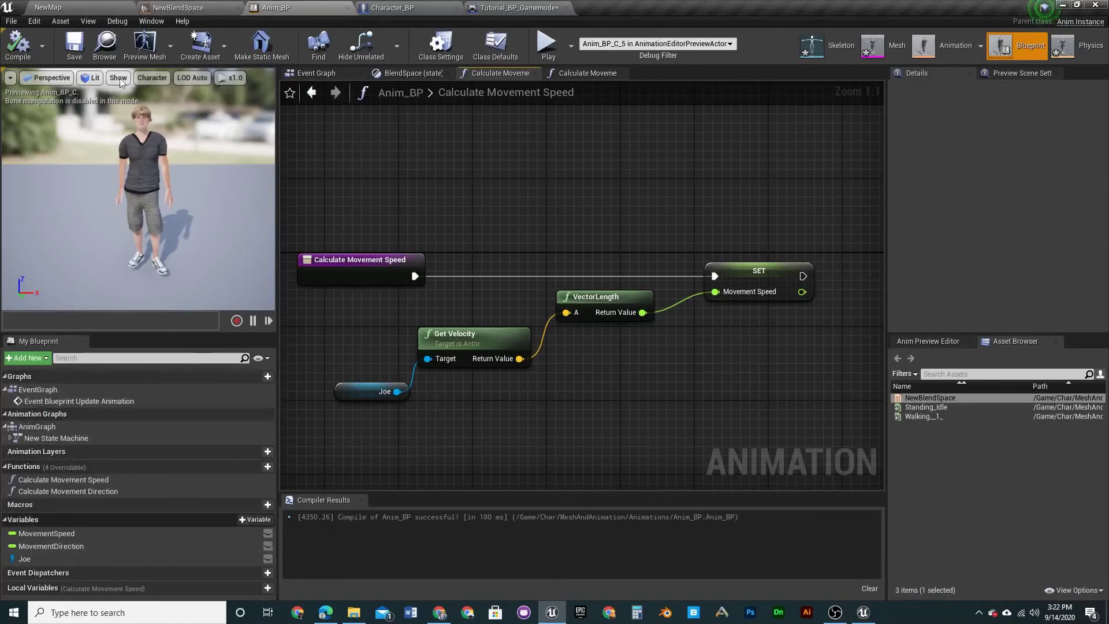
left_click(18, 43)
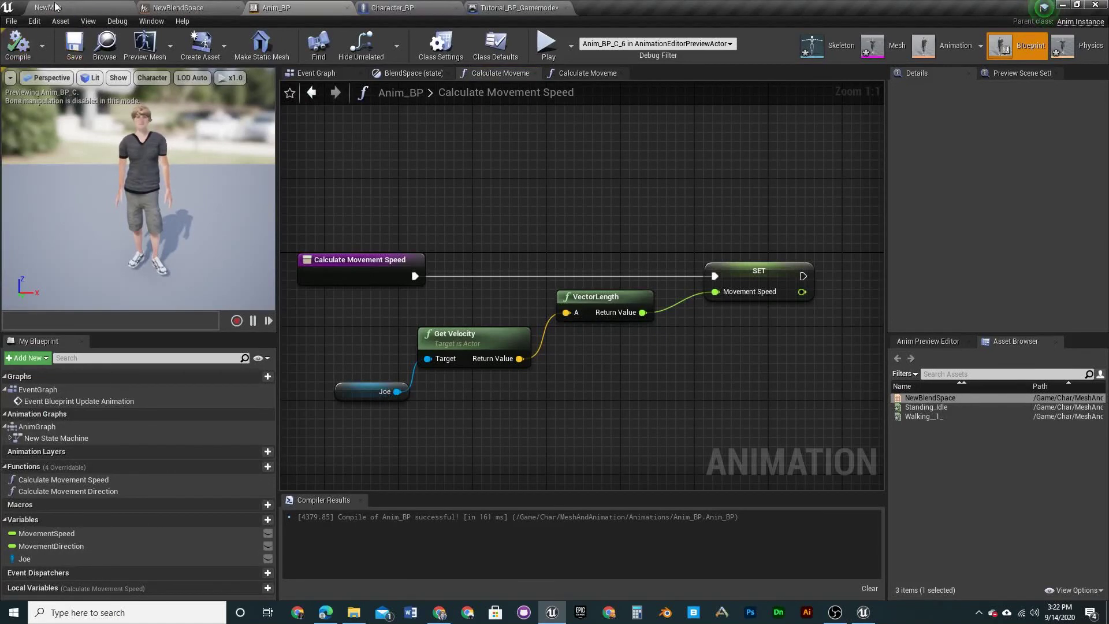
Play the NewMap level to test the character with the state machine, and stop the session
left_click(52, 7)
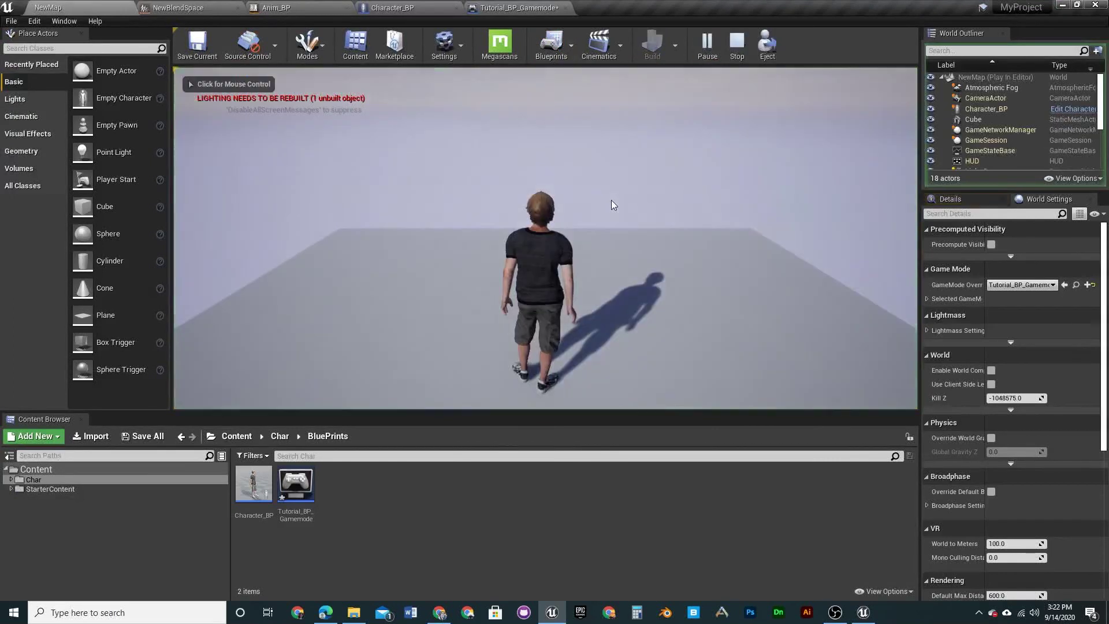
left_click(611, 201)
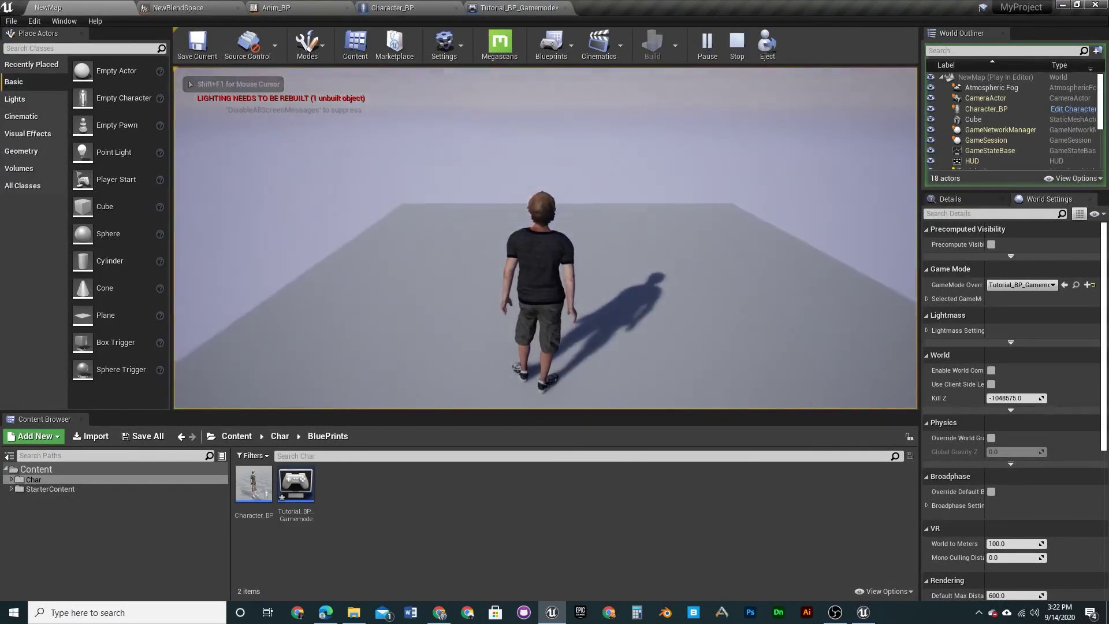
key("Escape")
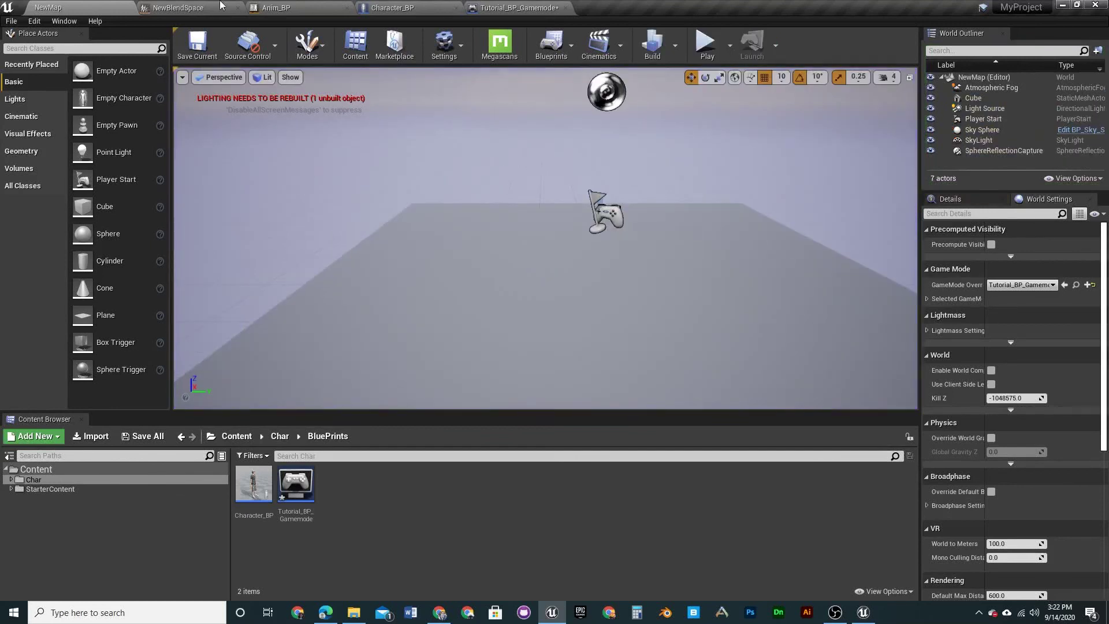
In NewBlendSpace, move the walking sample at MovementDirection 0 to MovementSpeed 300 and save the asset
left_click(233, 5)
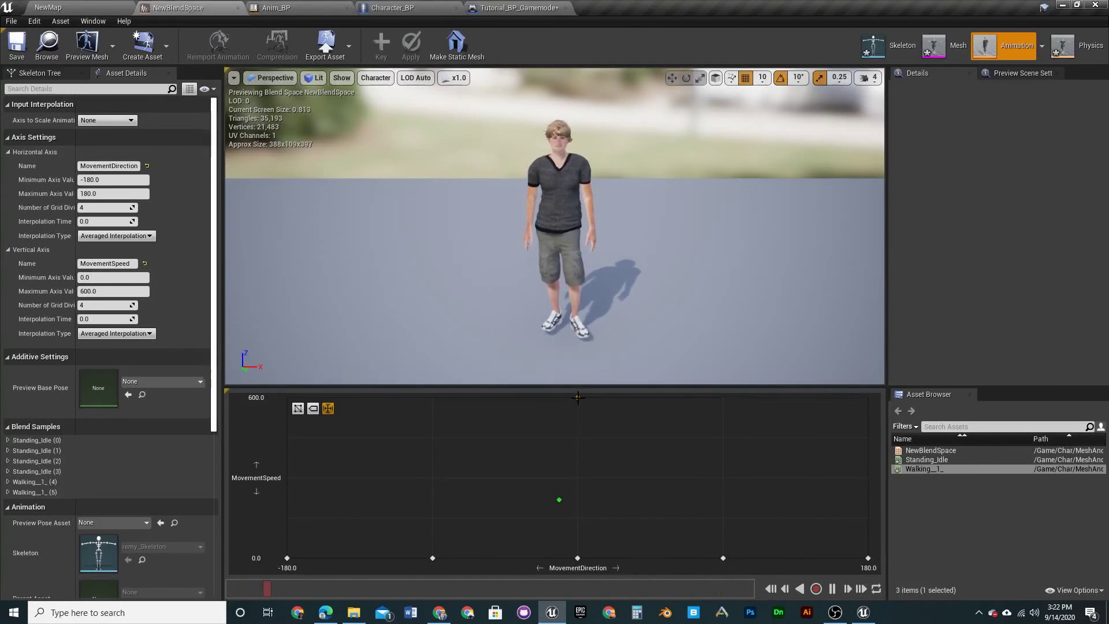
left_click_drag(578, 397, 578, 478)
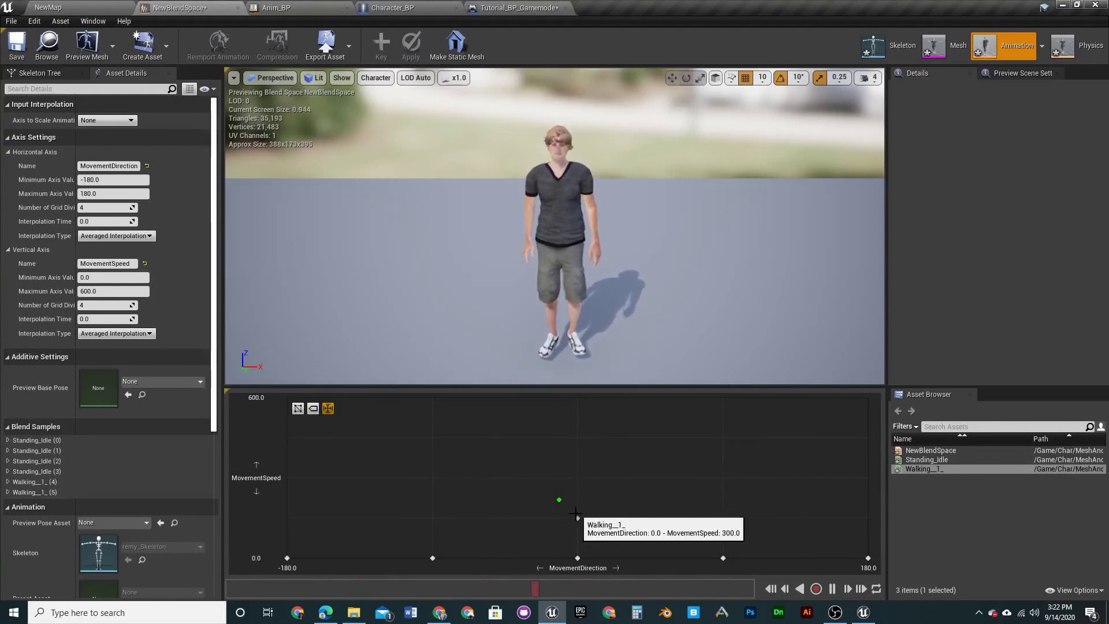
left_click(577, 478)
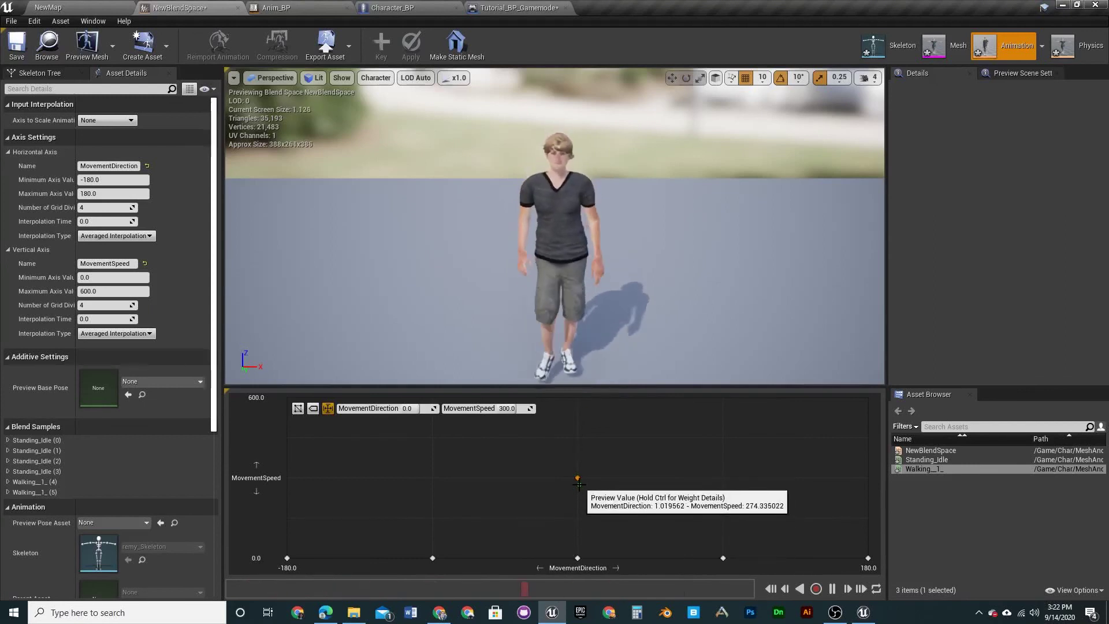
left_click(16, 44)
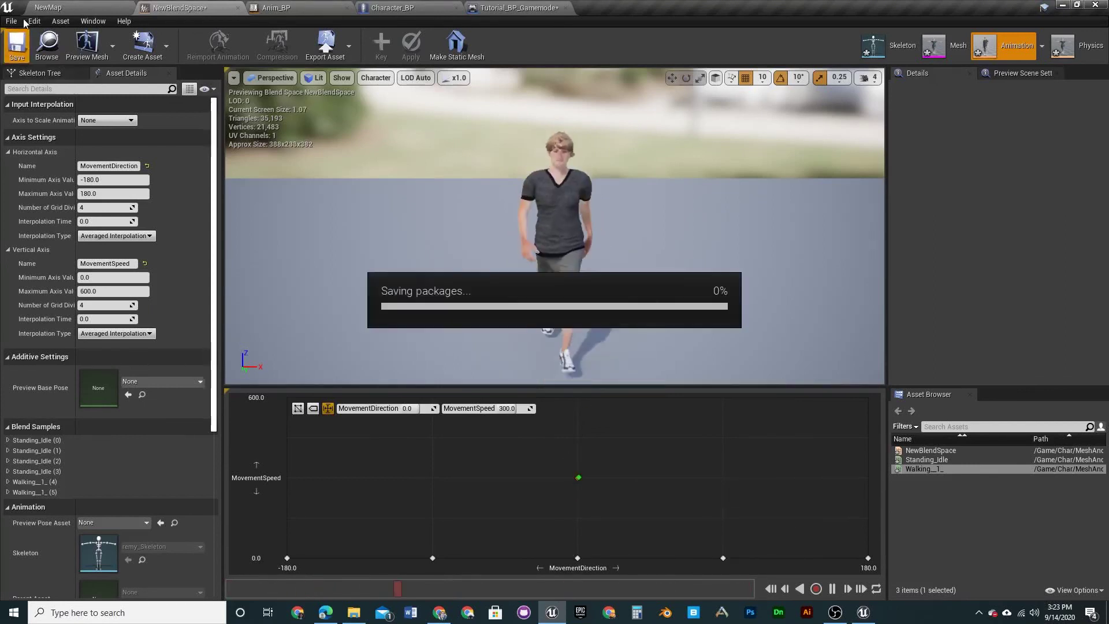
Play NewMap again to test the walking animation with the adjusted blend space, and end the session
left_click(47, 8)
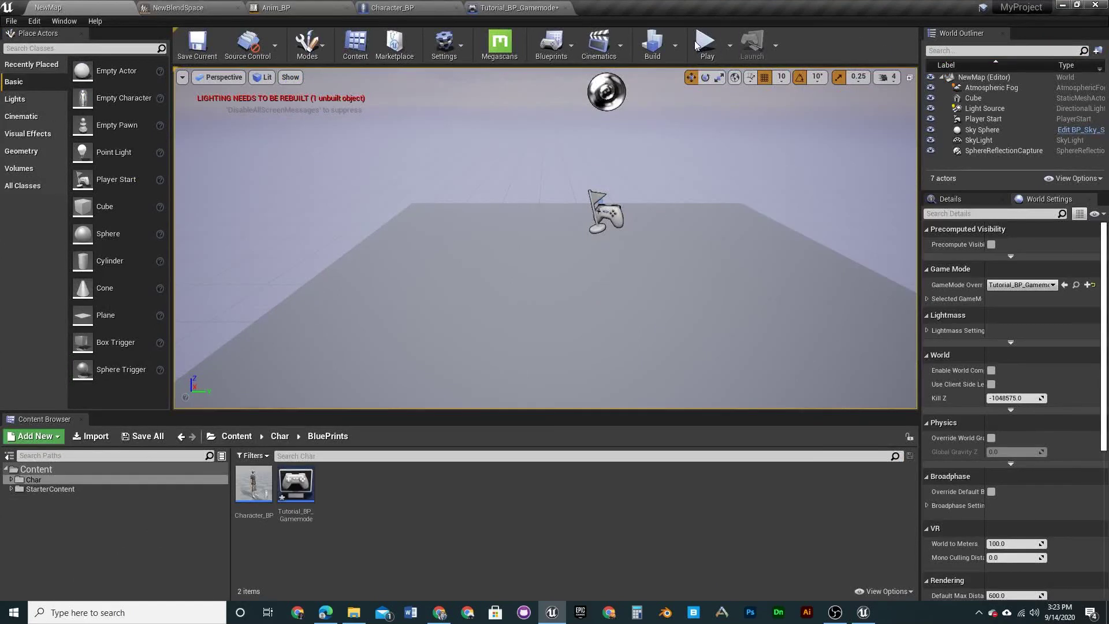
left_click(705, 43)
left_click(624, 268)
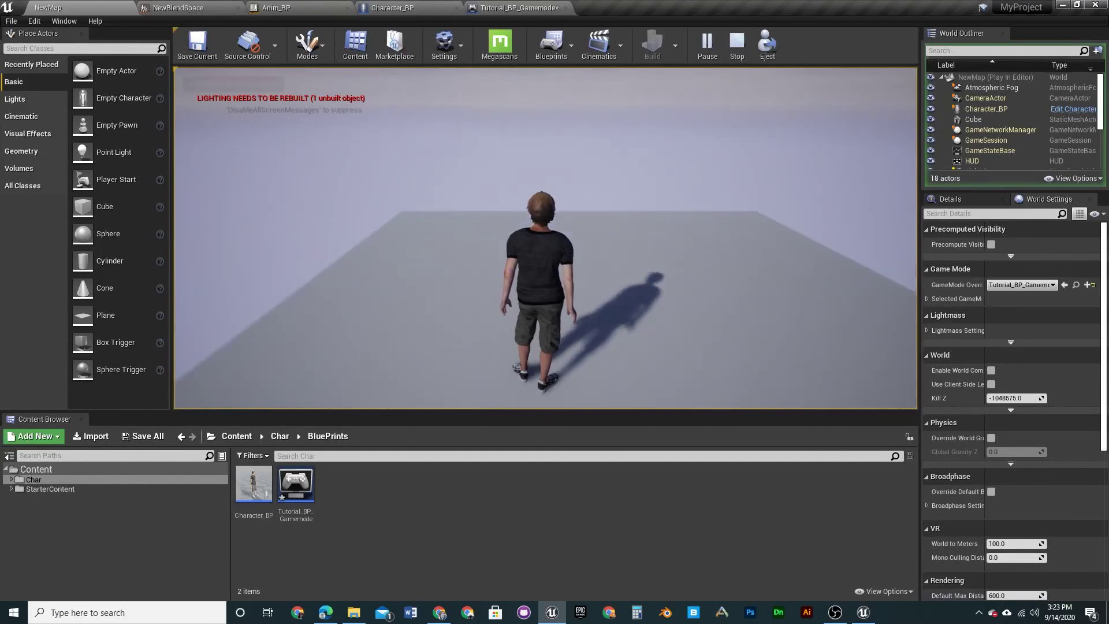
key("shift+F1")
key("Escape")
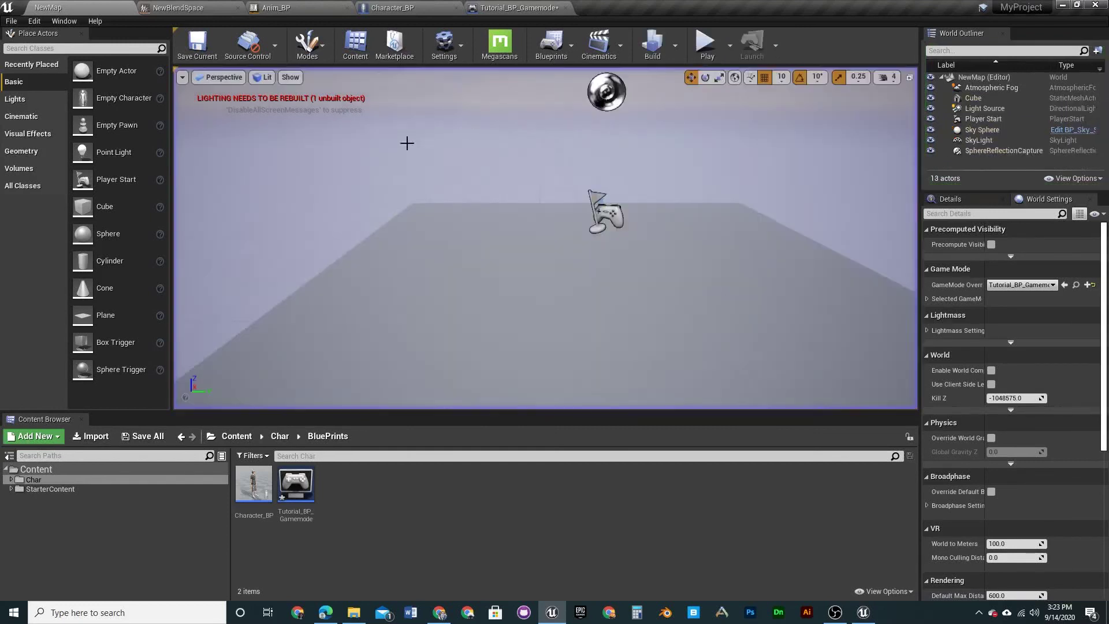
Examine NewBlendSpace's asset details, including the Axis to Scale Animation options, blend samples, interpolation and notify settings
left_click(177, 8)
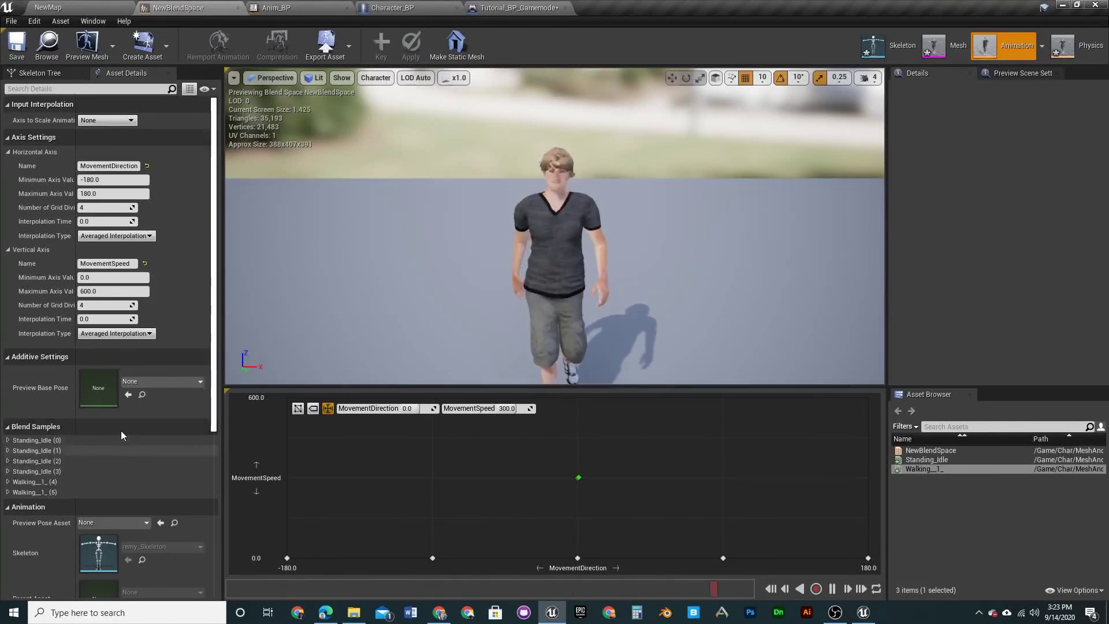
scroll(124, 439, "down", 3)
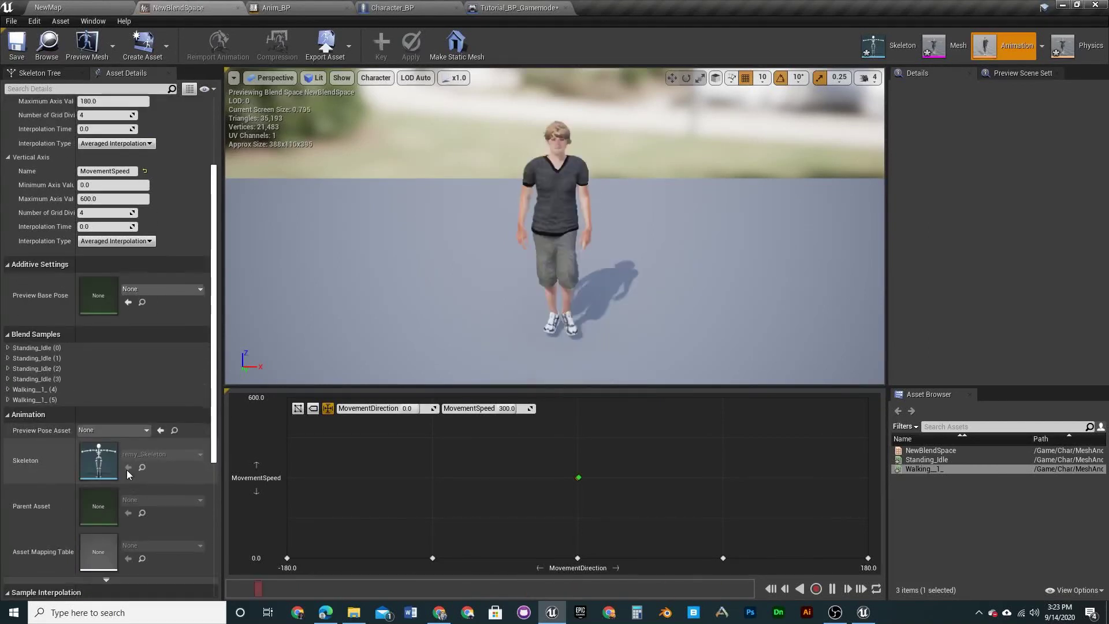
scroll(127, 480, "up", 3)
left_click(114, 121)
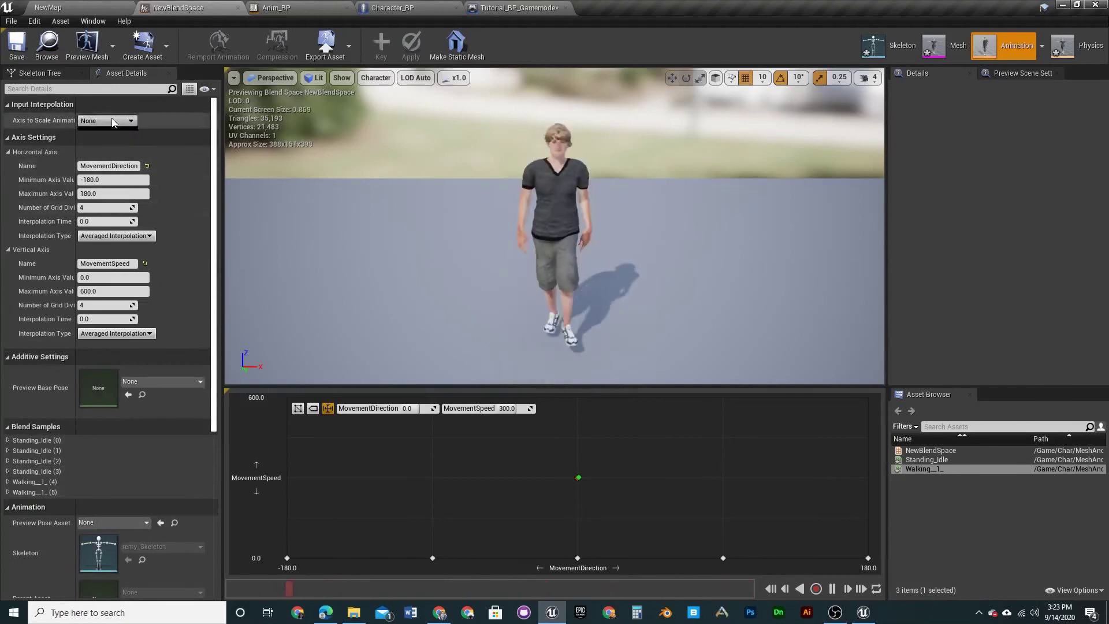
left_click(114, 122)
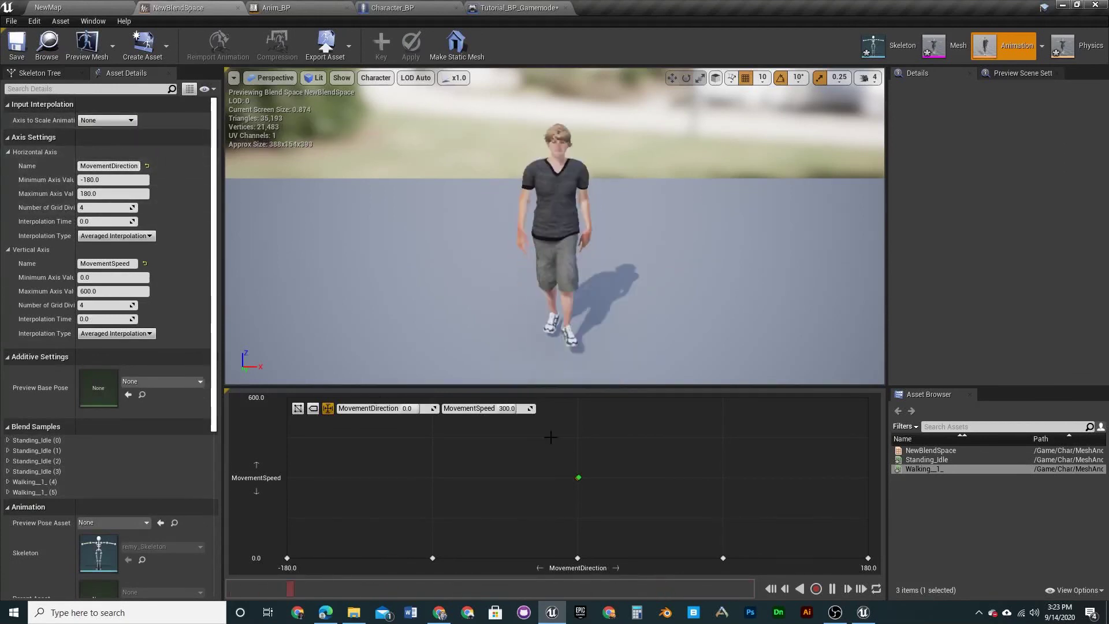
scroll(93, 489, "down", 8)
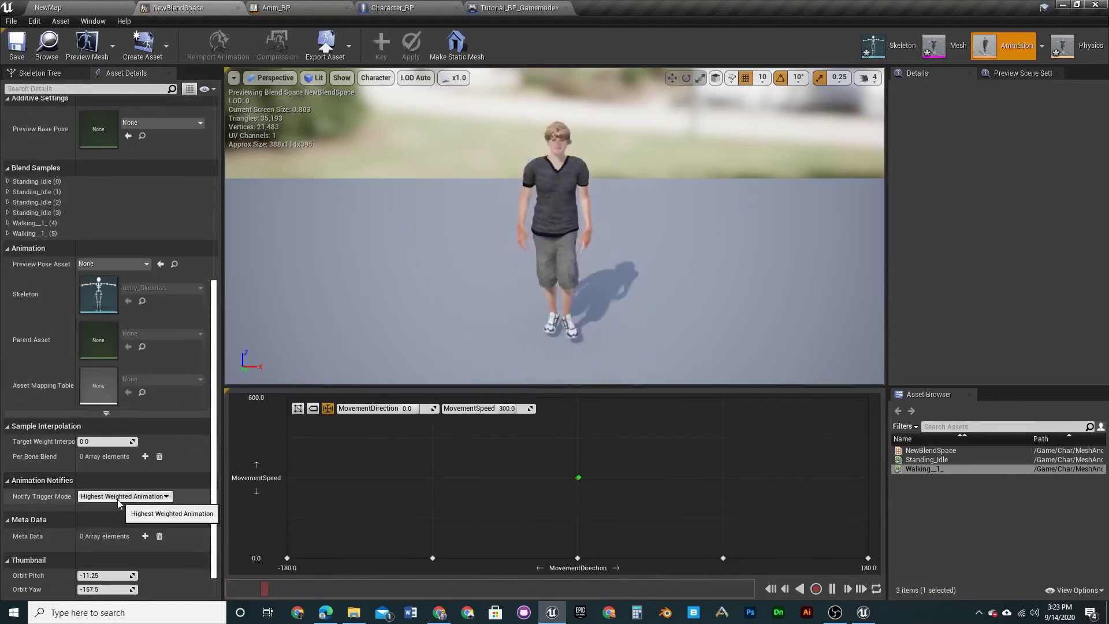
scroll(110, 491, "down", 1)
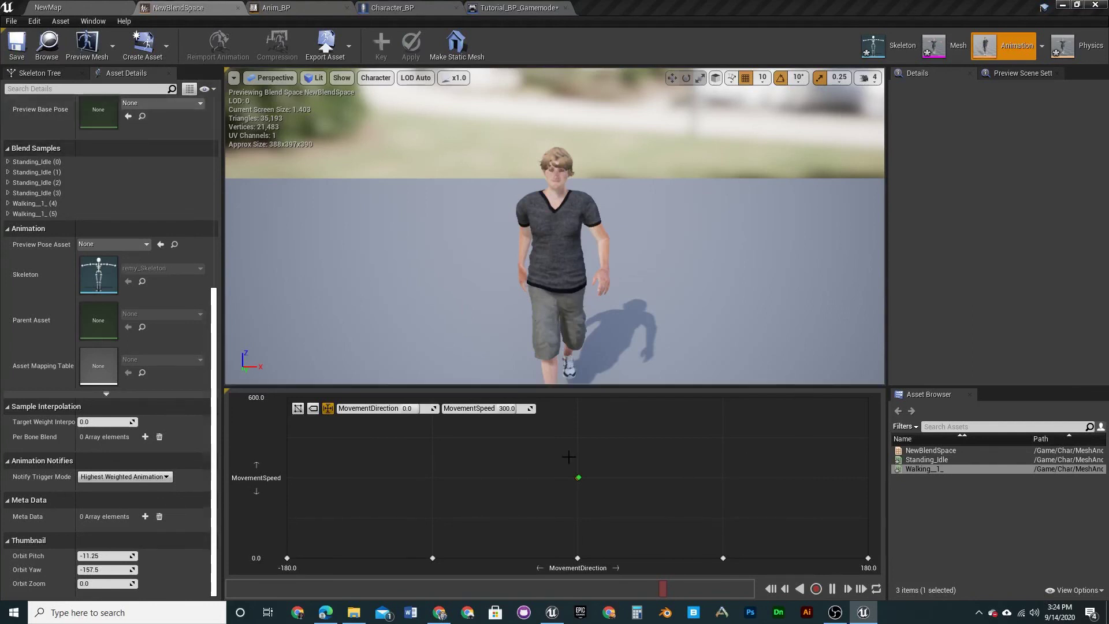
In NewBlendSpace, move the walking sample at MovementDirection 0 one grid row below MovementSpeed 300 and save the asset
left_click_drag(579, 478, 593, 555)
mouse_move(518, 409)
left_mouse_down()
mouse_move(507, 409)
mouse_move(534, 408)
mouse_move(506, 409)
left_mouse_up()
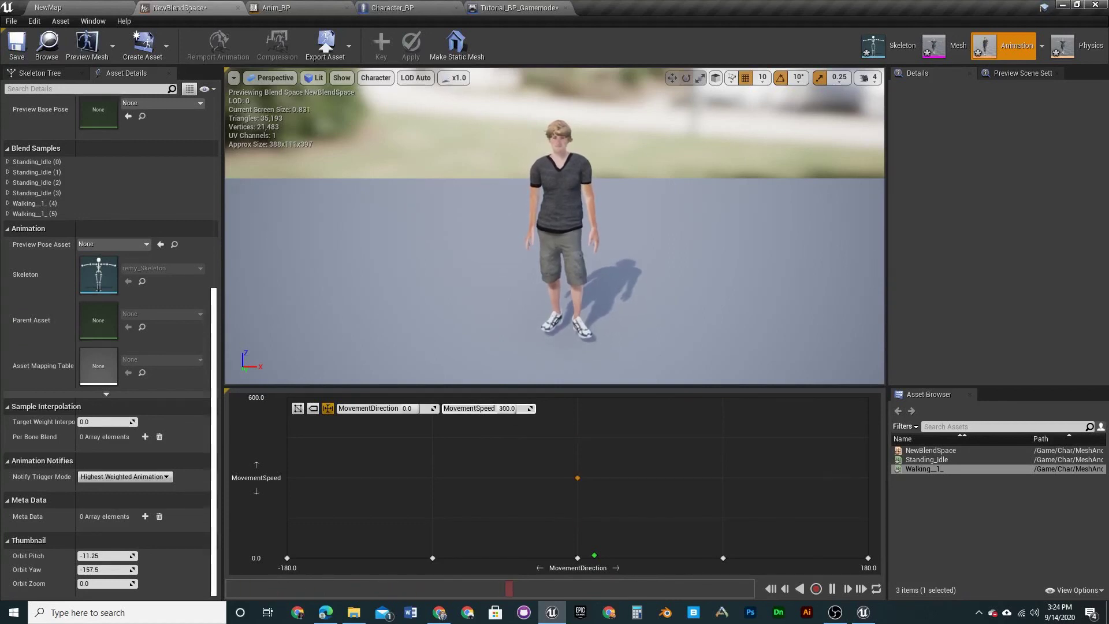
left_click(639, 471)
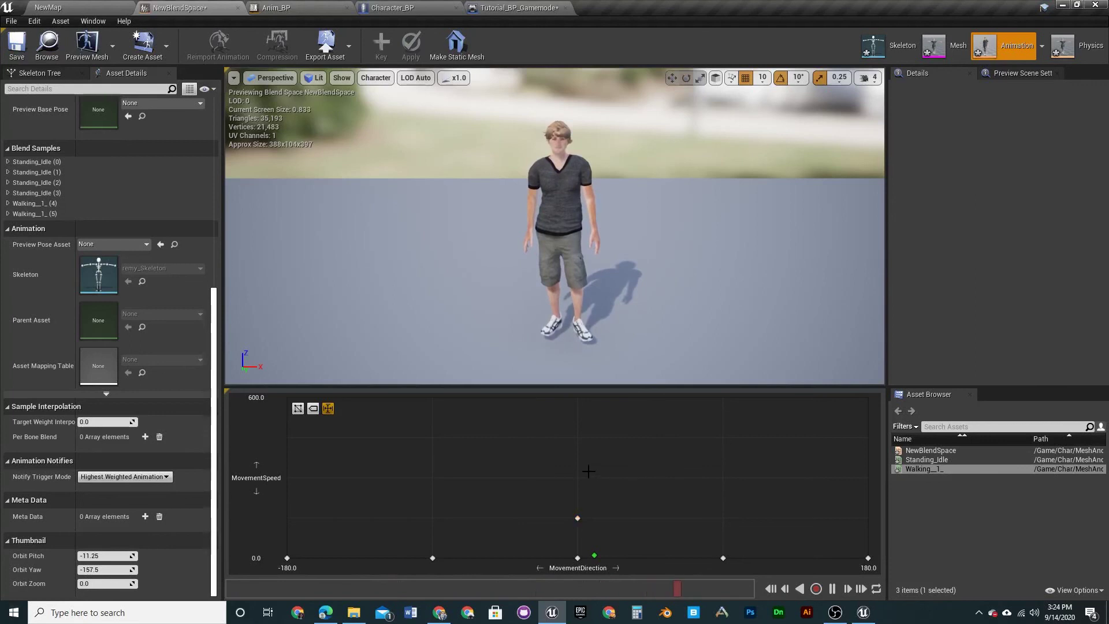
left_click(17, 42)
Play the NewMap level to test walking with the lowered blend sample, and stop the session
left_click(55, 7)
key("alt+p")
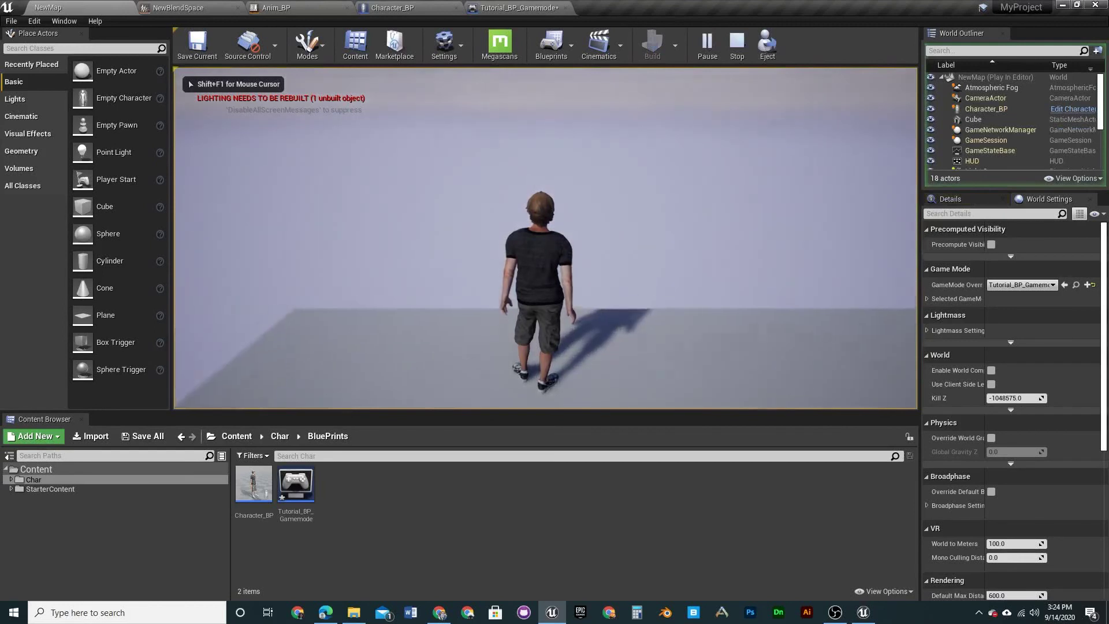
key("Escape")
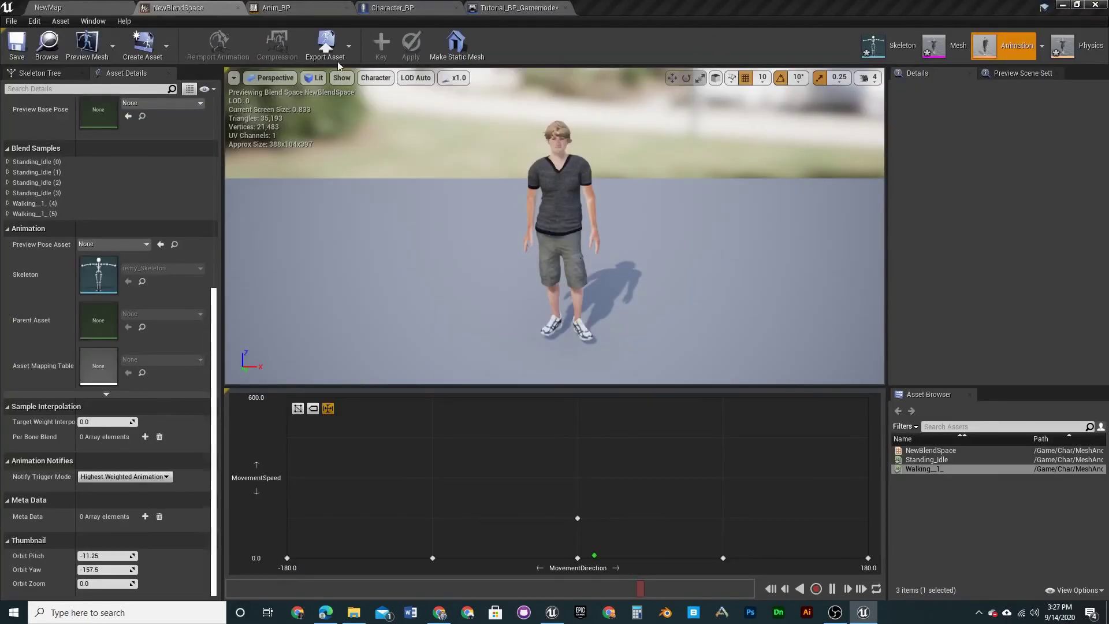
In Anim_BP's Event Graph, add a getter node for the Joe variable
left_click(253, 7)
left_click(309, 74)
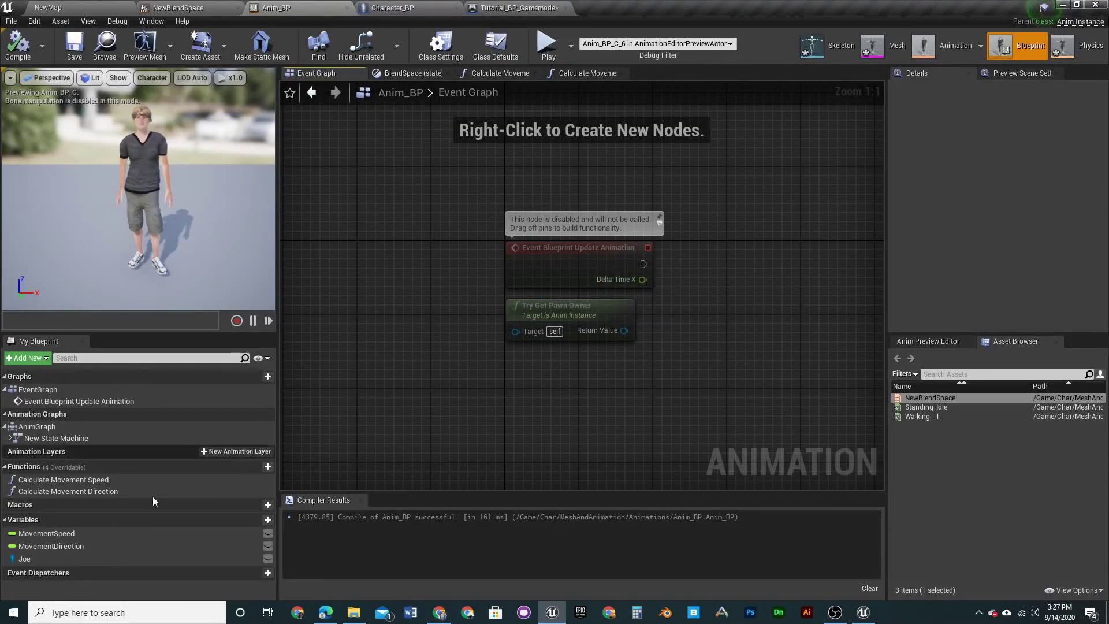
left_click_drag(44, 560, 636, 392)
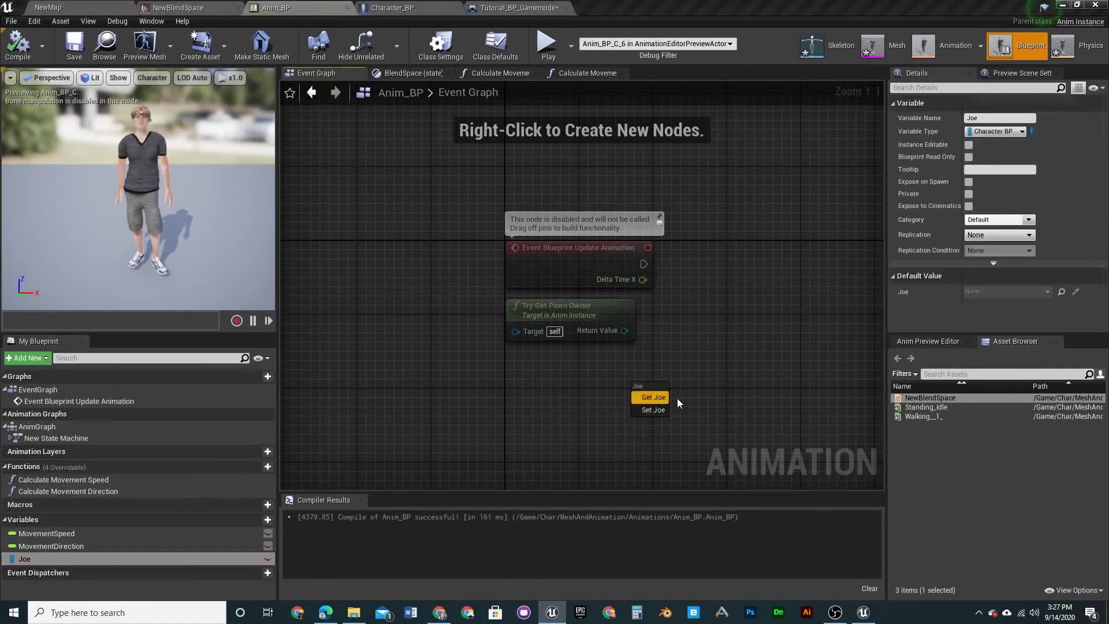
left_click(654, 398)
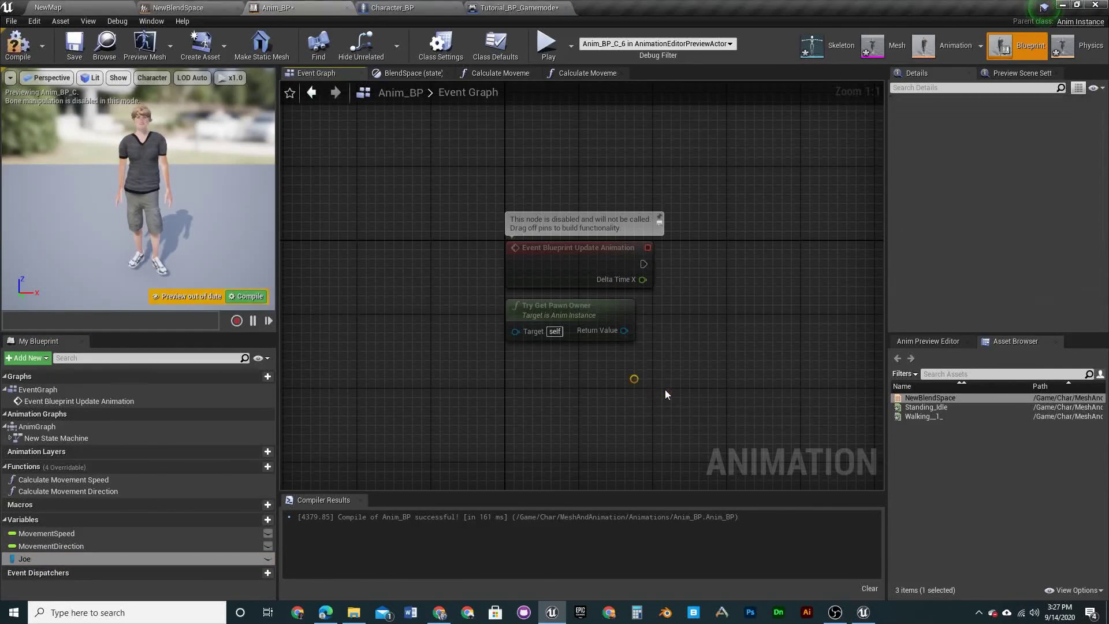
Connect an Is Valid node to Event Blueprint Update Animation, with Joe as its input object, and line it up with the event
right_click_drag(669, 279, 408, 304)
left_click_drag(382, 288, 515, 293)
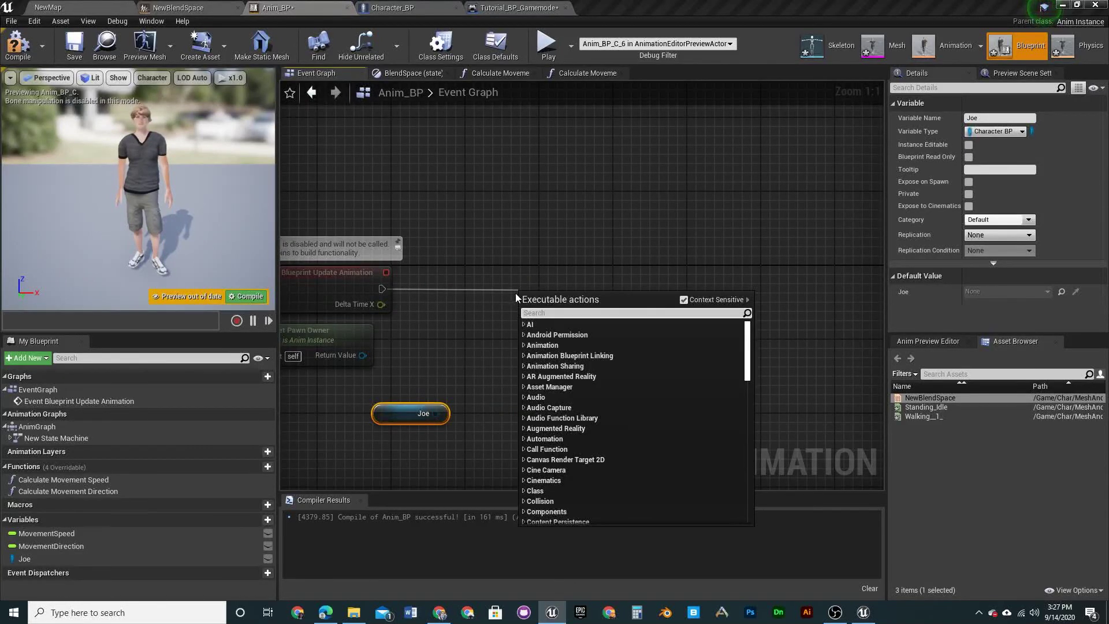
type("Is")
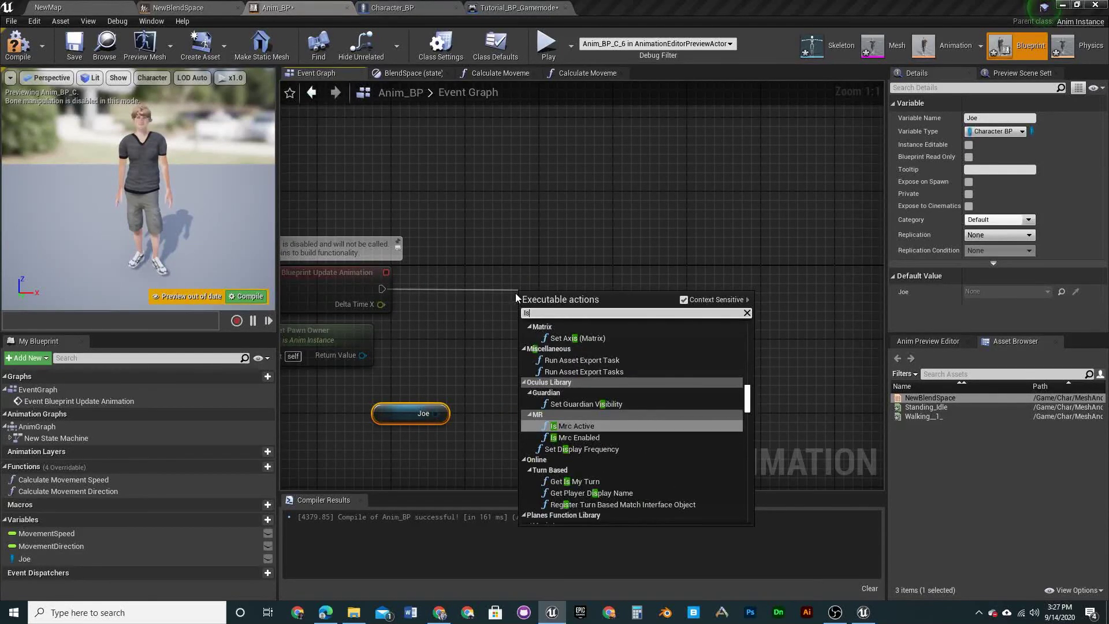
type(" Valid")
key("Return")
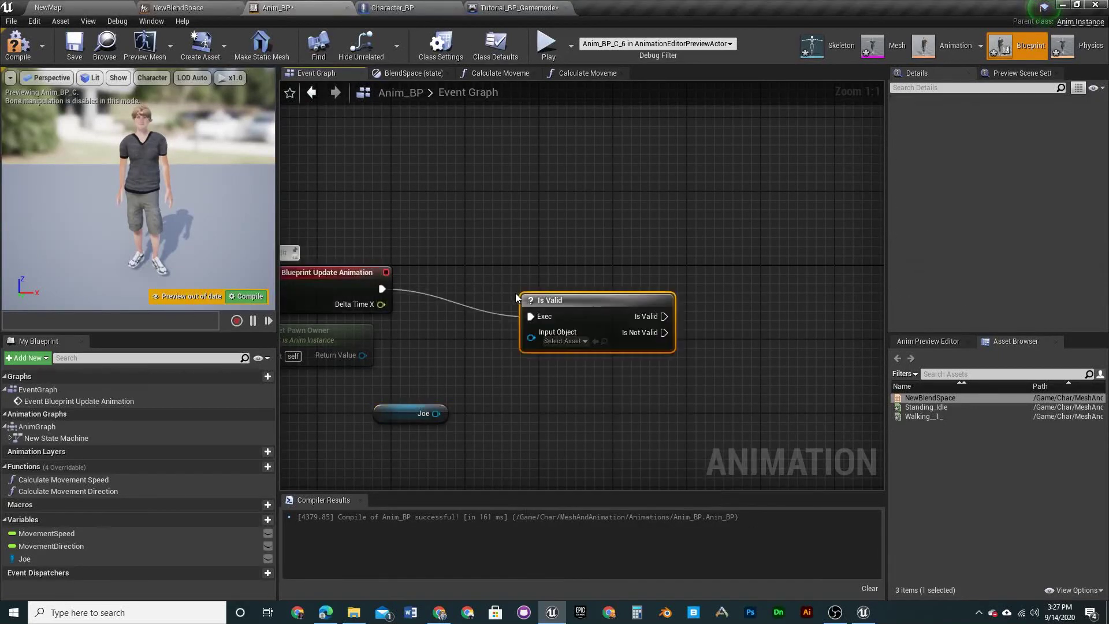
left_click_drag(437, 413, 537, 333)
left_click_drag(591, 296, 563, 277)
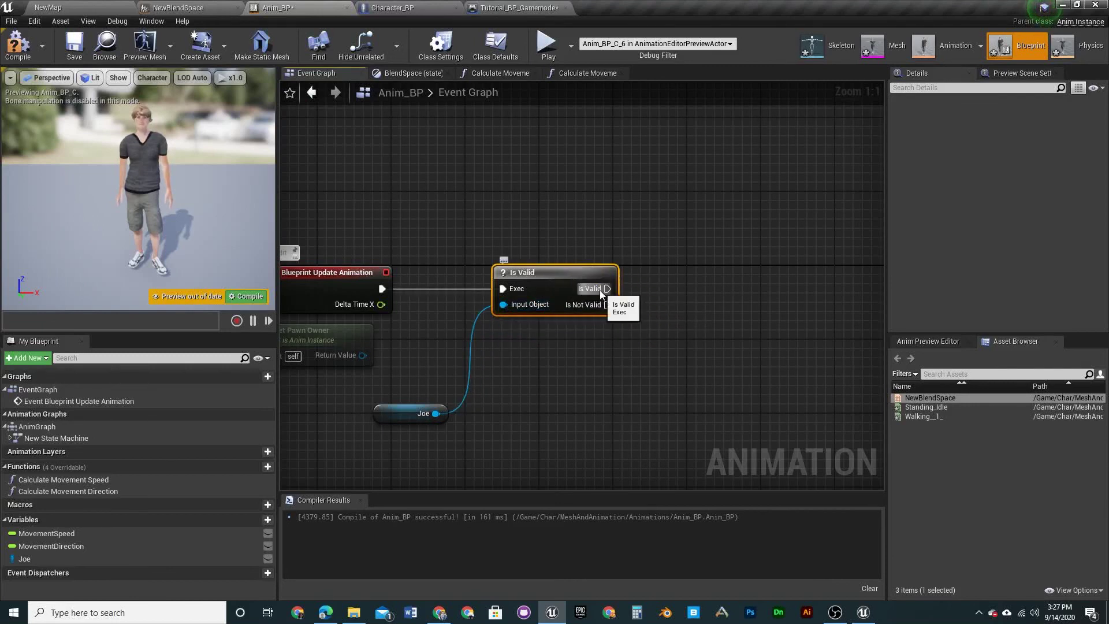
Add a Calculate Movement Direction call to the Is Valid execution output
right_click_drag(604, 292, 440, 295)
left_click_drag(441, 295, 515, 289)
type("calu")
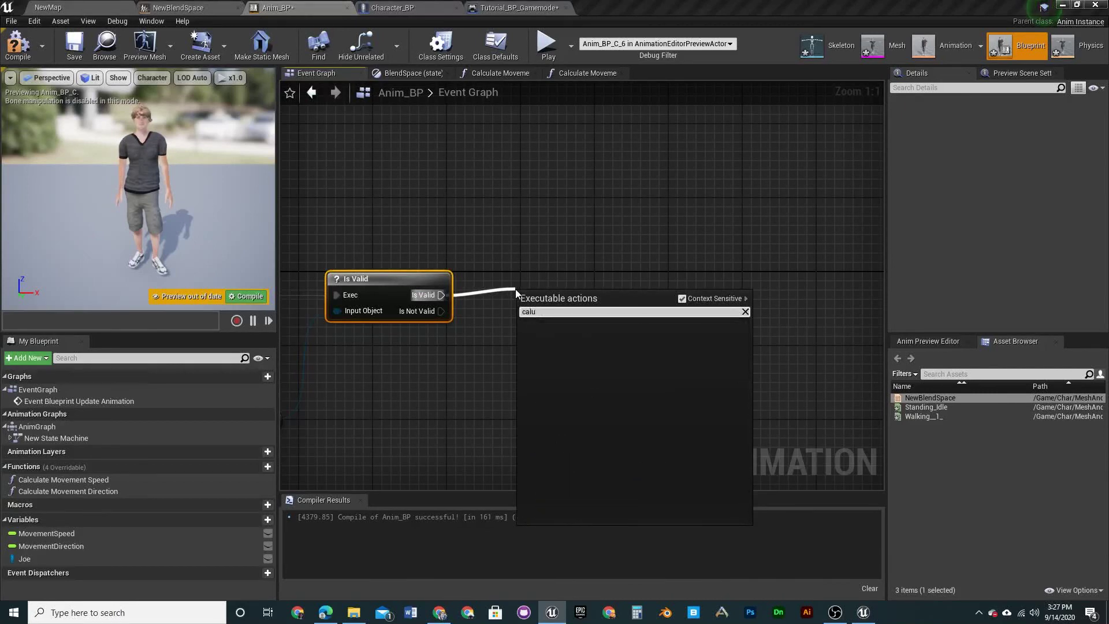
key("BackSpace")
type("culat")
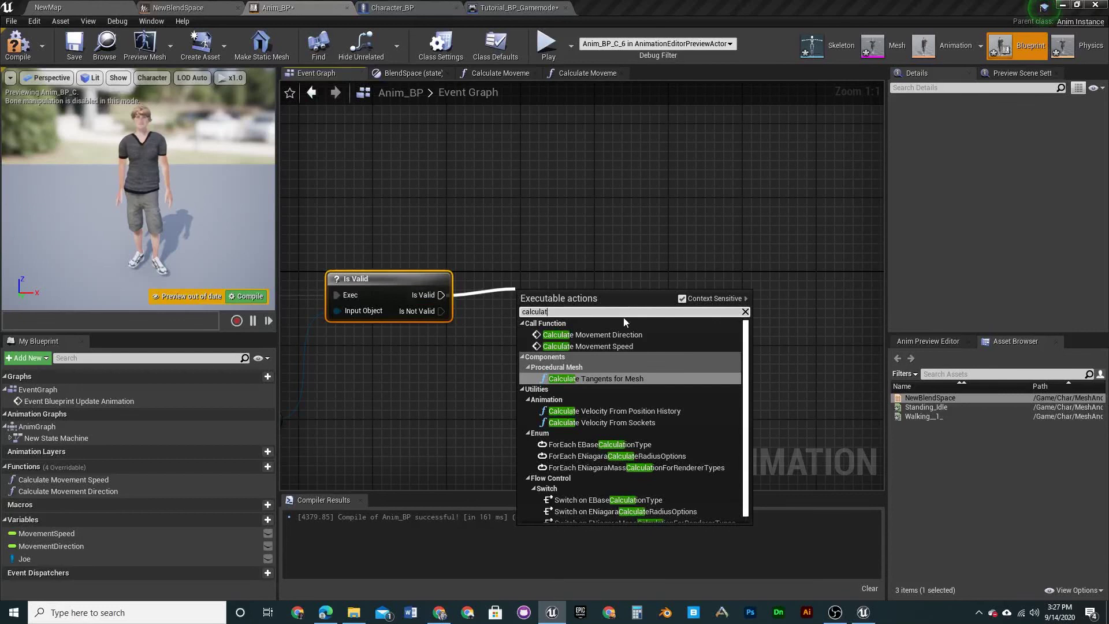
left_click(624, 335)
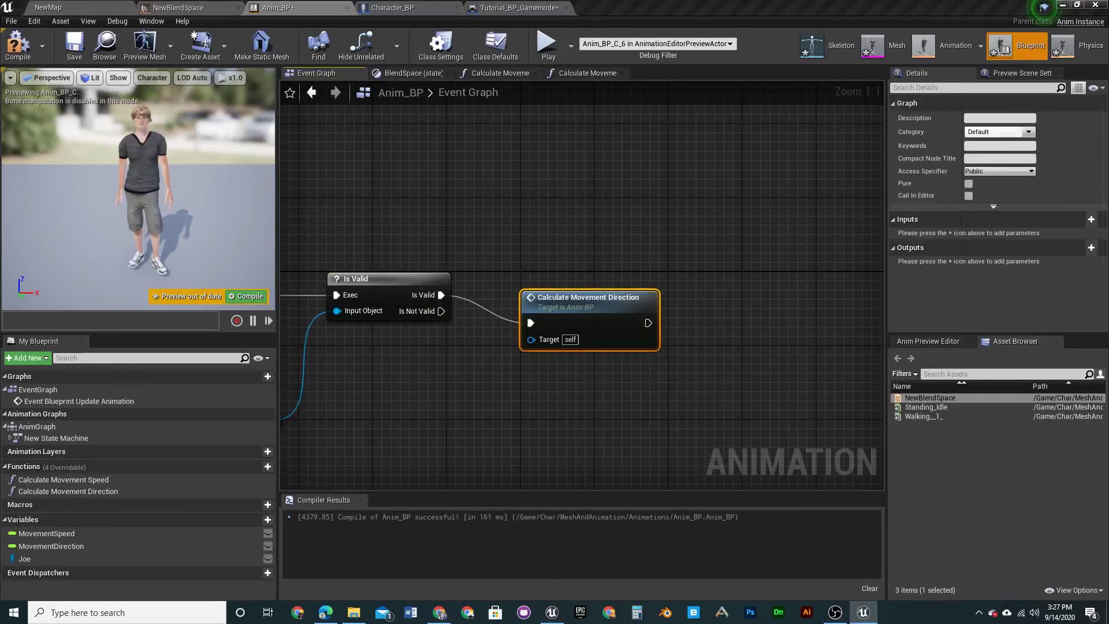
Insert a Calculate Movement Speed call between the Is Valid node and Calculate Movement Direction
right_click_drag(643, 382, 467, 356)
left_click_drag(392, 273, 672, 265)
left_click_drag(302, 287, 395, 284)
type("c")
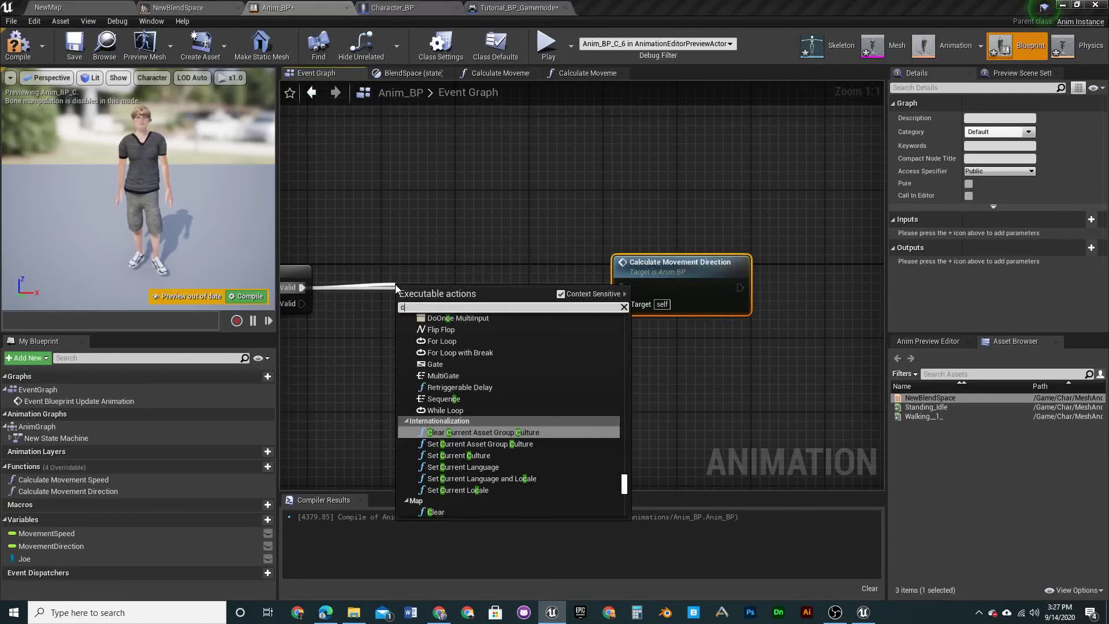
type("alculate movem")
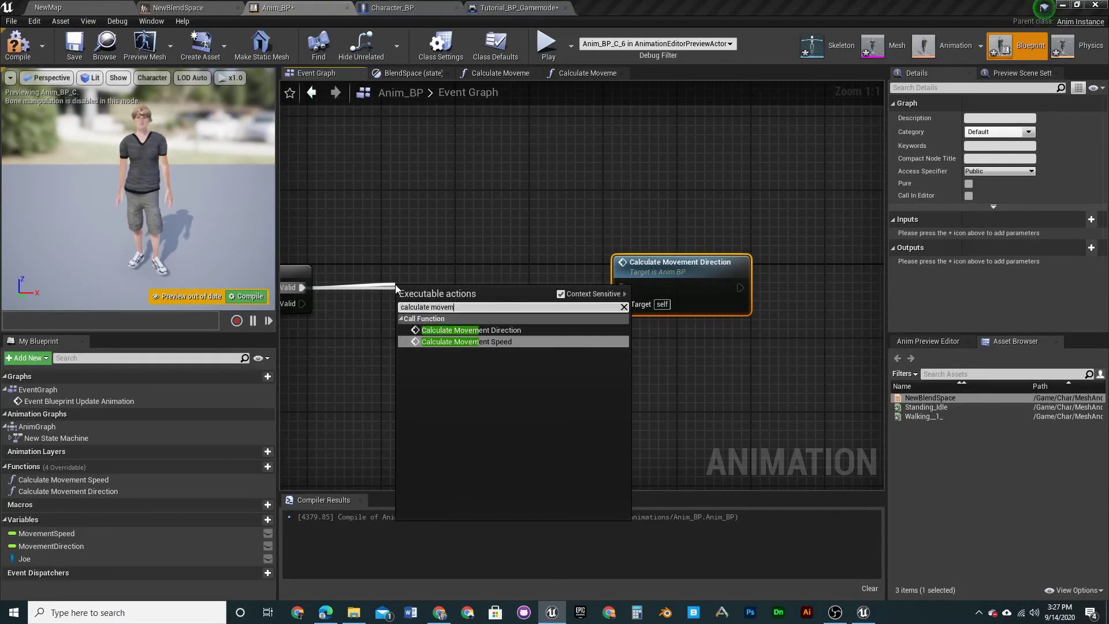
key("Return")
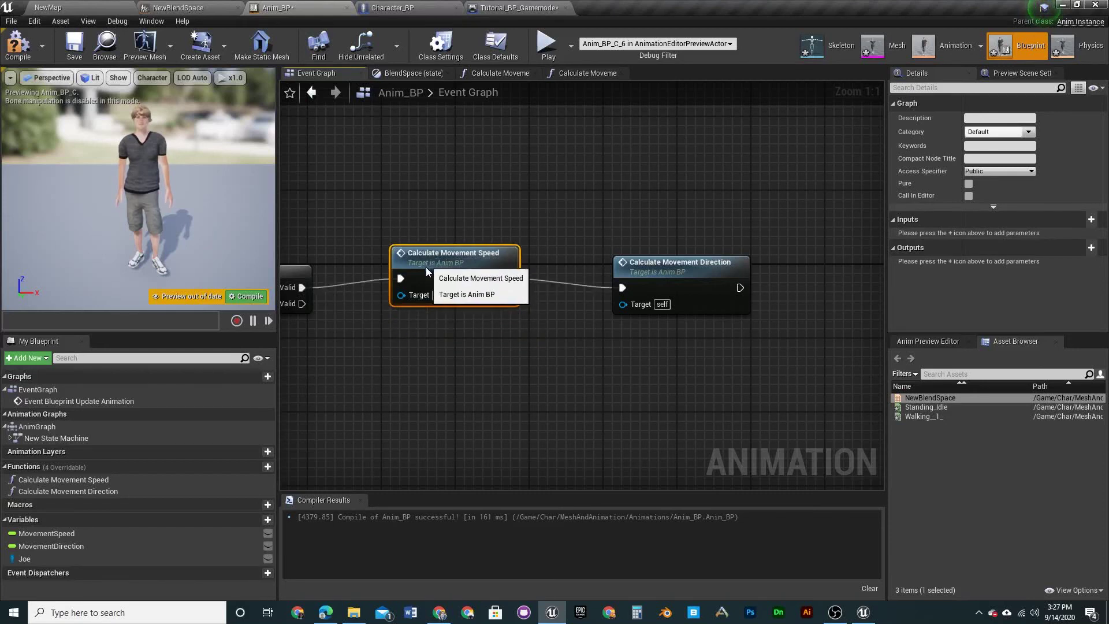
right_click_drag(410, 213, 144, 174)
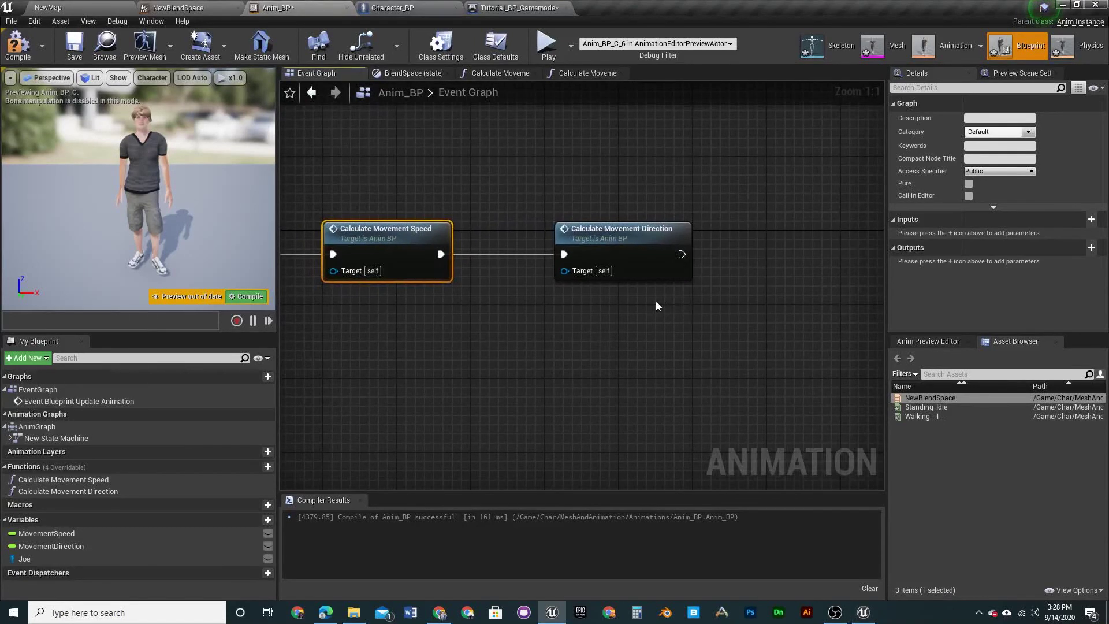
Delete all nodes from Anim_BP's Event Graph, including the update event and Try Get Pawn Owner
left_click_drag(656, 301, 318, 255)
key("Delete")
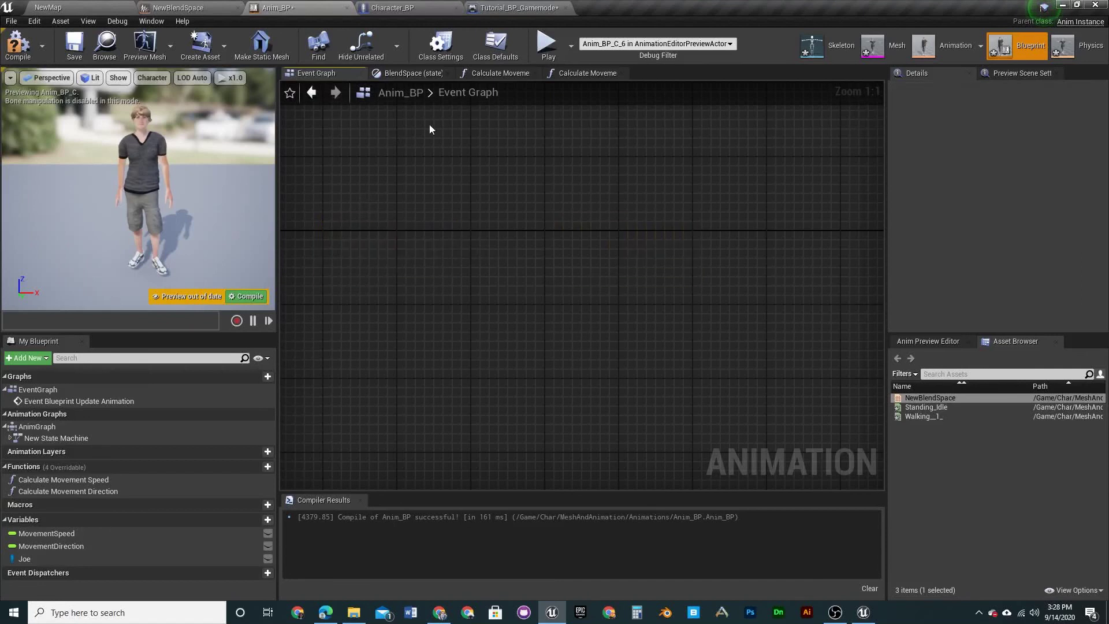
right_click_drag(422, 229, 522, 232)
right_click_drag(270, 237, 707, 231)
left_click_drag(645, 398, 394, 182)
left_click_drag(518, 398, 710, 210)
key("Delete")
Add an Event Blueprint Begin Play node to the empty Event Graph
right_click_drag(412, 340, 459, 396)
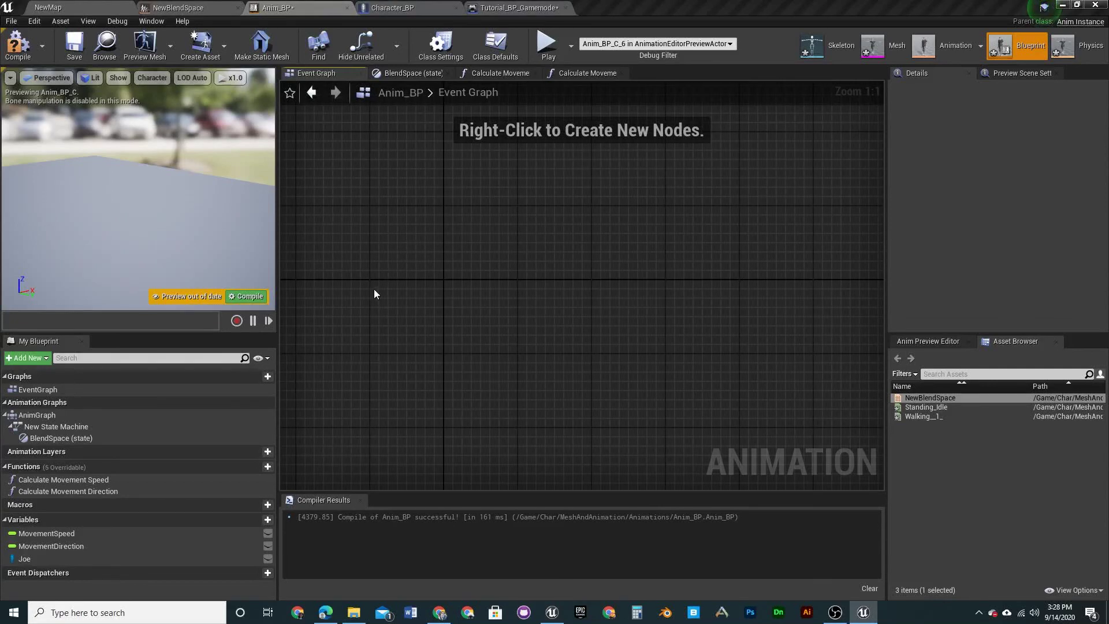
right_click(406, 293)
type("ev")
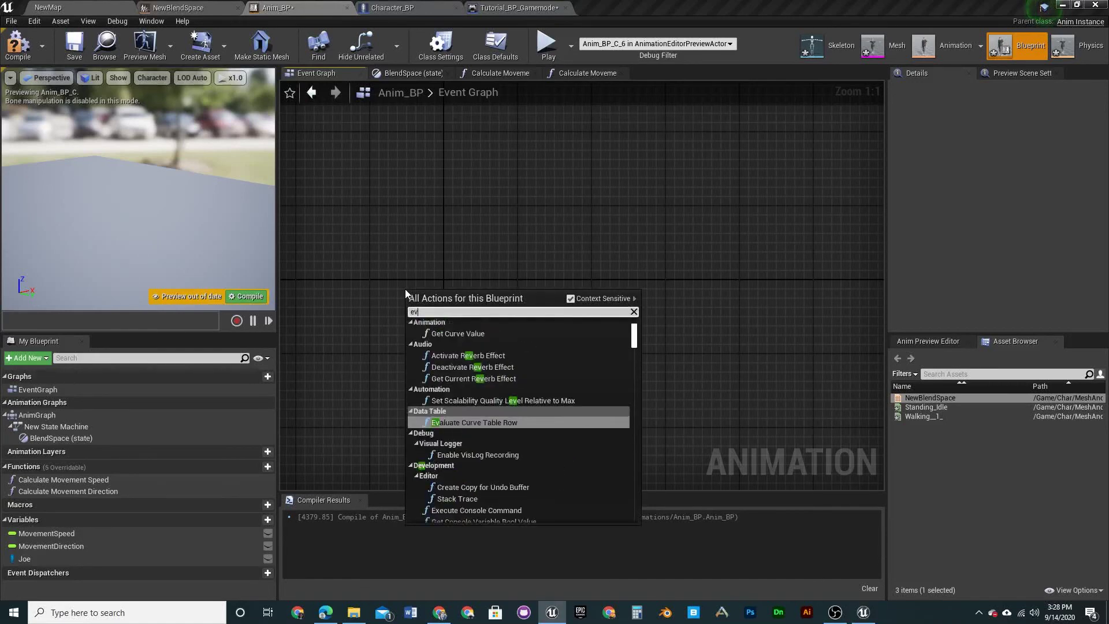
type("ent blue")
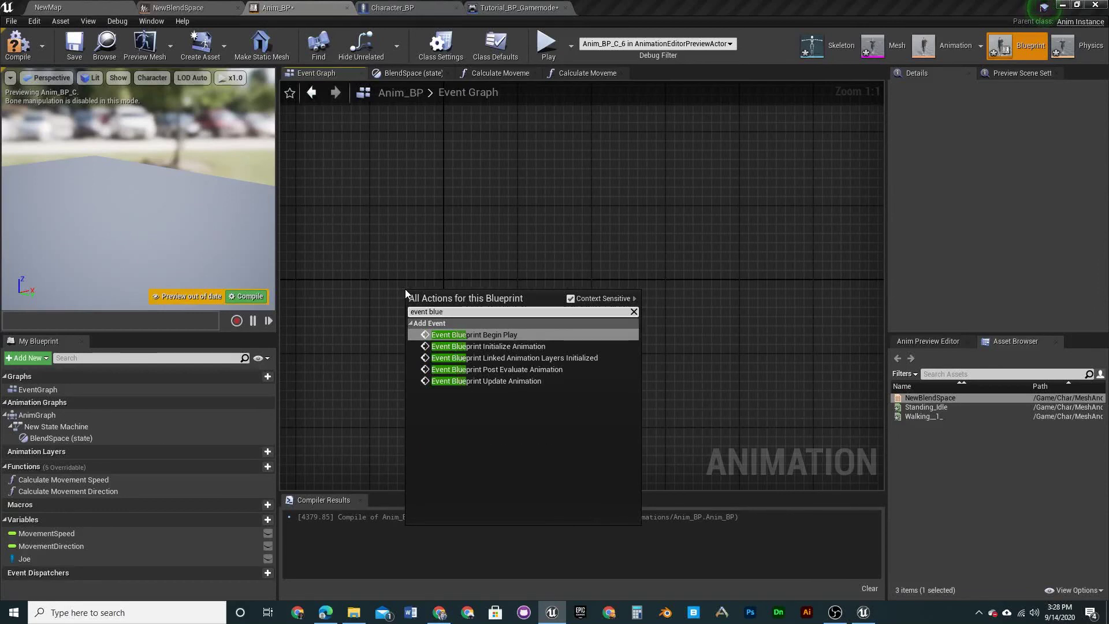
key("Return")
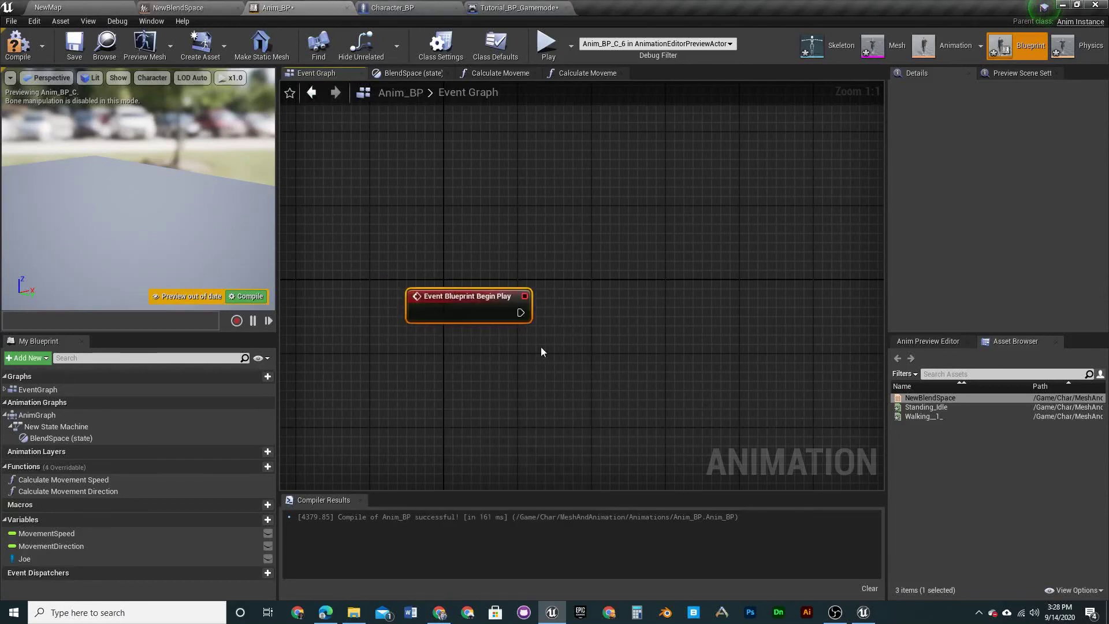
Connect a Cast To Character_BP node to Event Blueprint Begin Play's execution output
left_click_drag(519, 312, 579, 301)
type("cast to ")
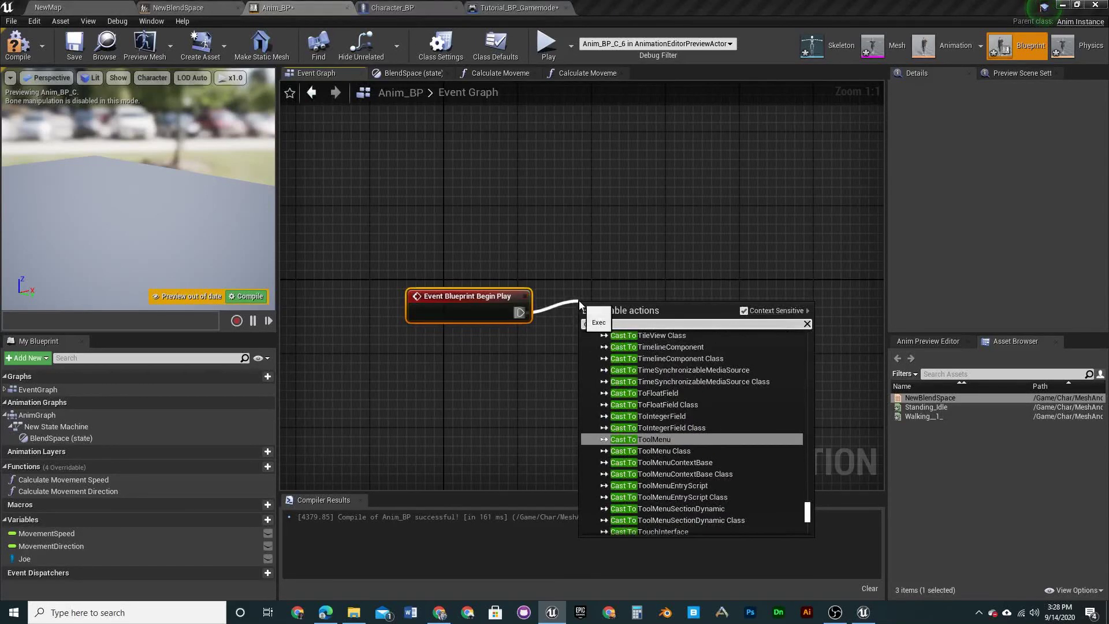
type("cha")
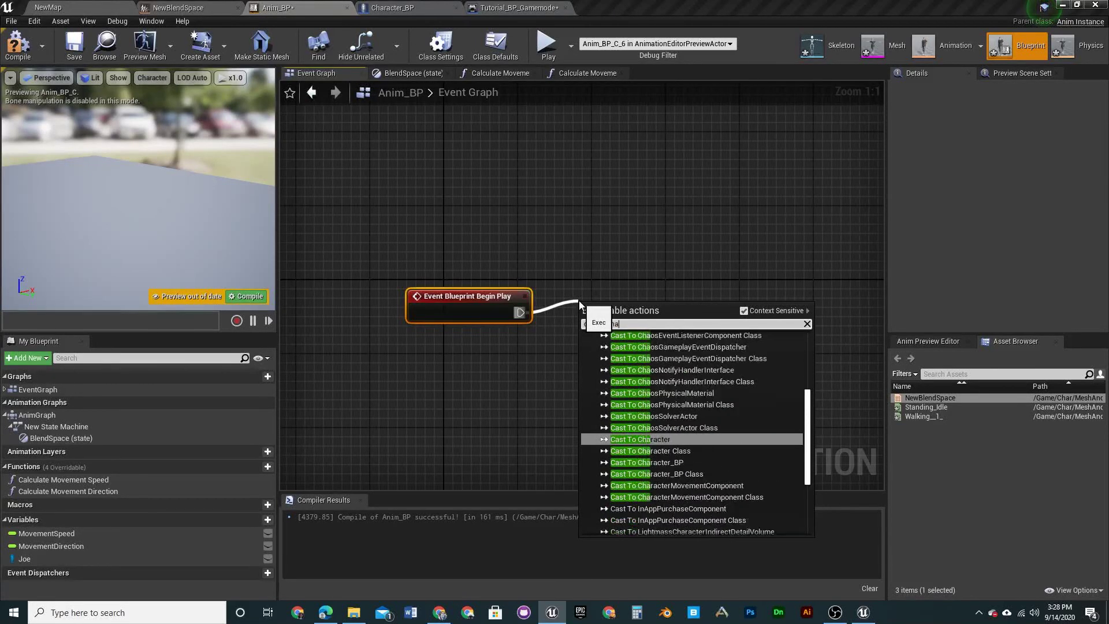
type("rac")
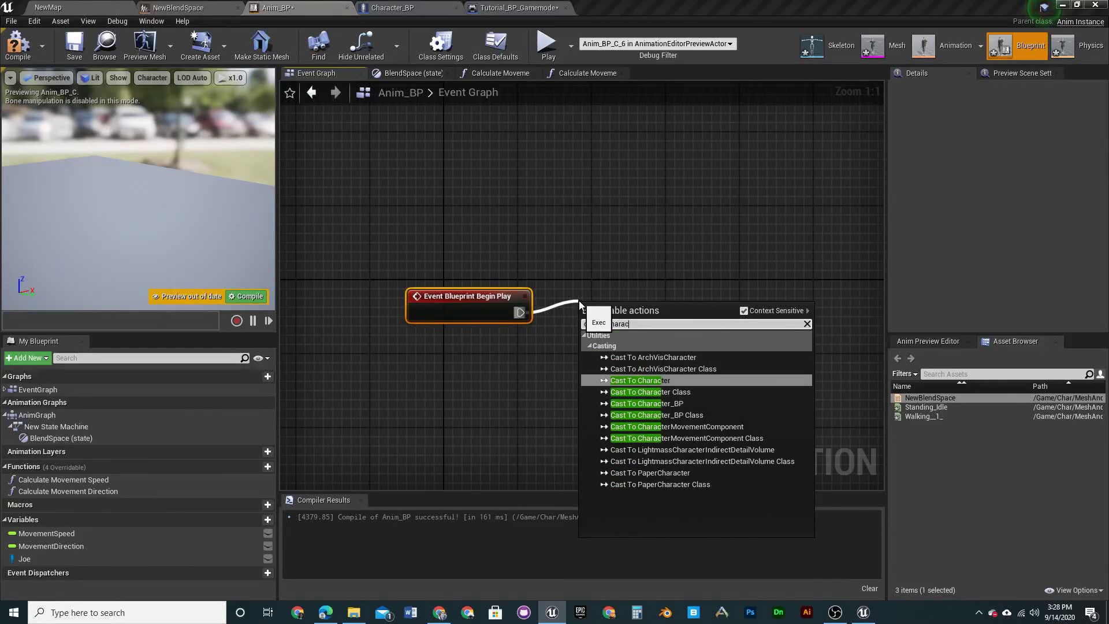
left_click(671, 403)
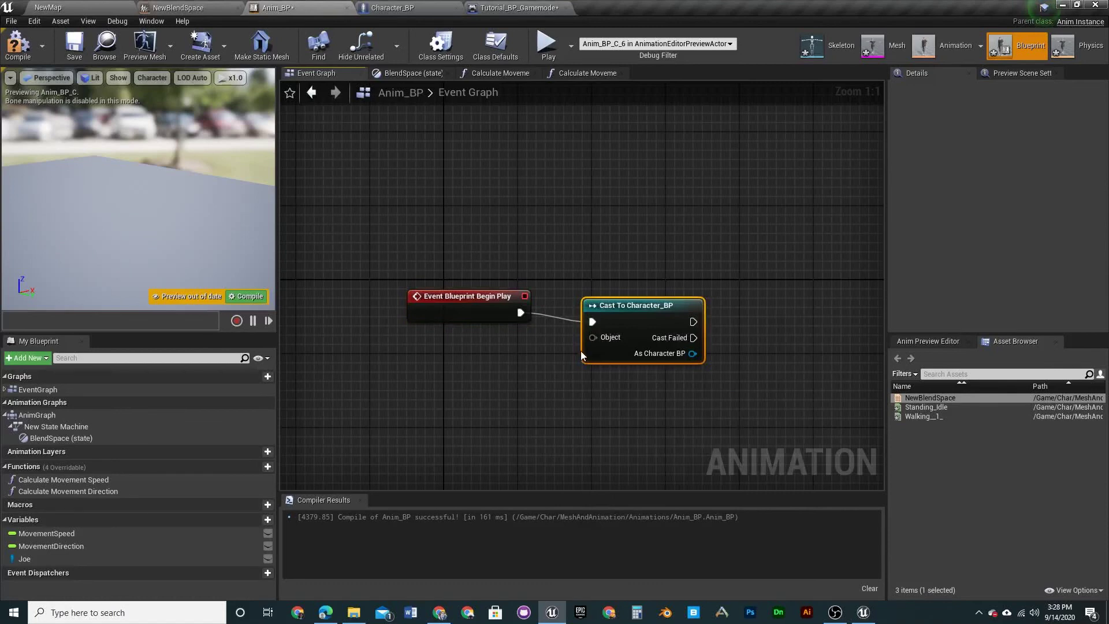
Feed the cast's Object input from a Try Get Pawn Owner node and place that node beneath the Begin Play event
left_click_drag(592, 338, 506, 360)
type("tr")
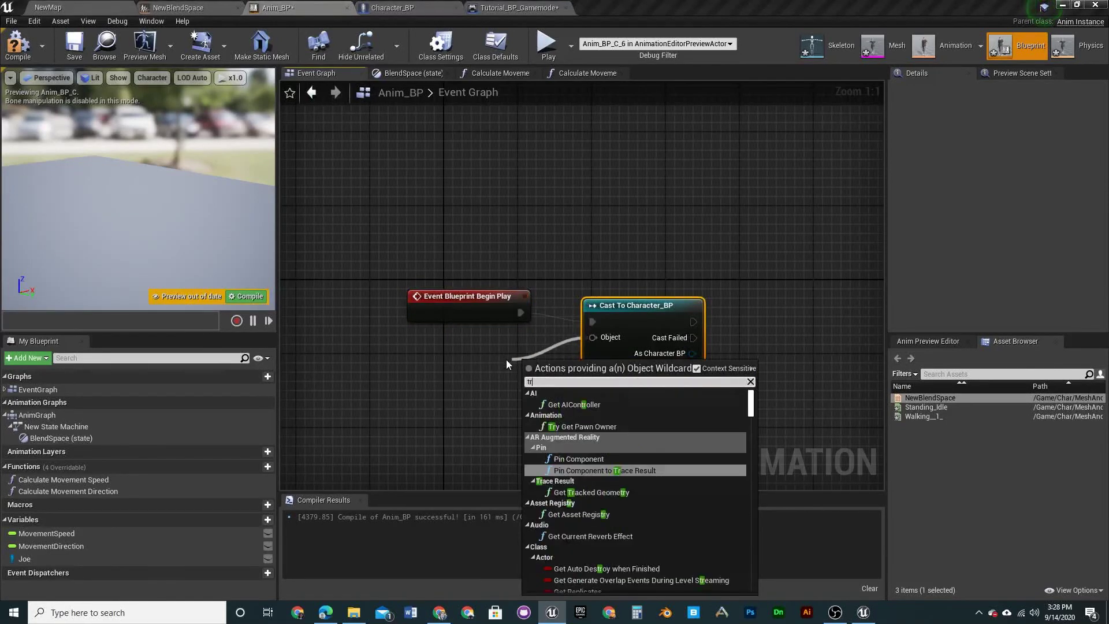
type("yg")
key("Return")
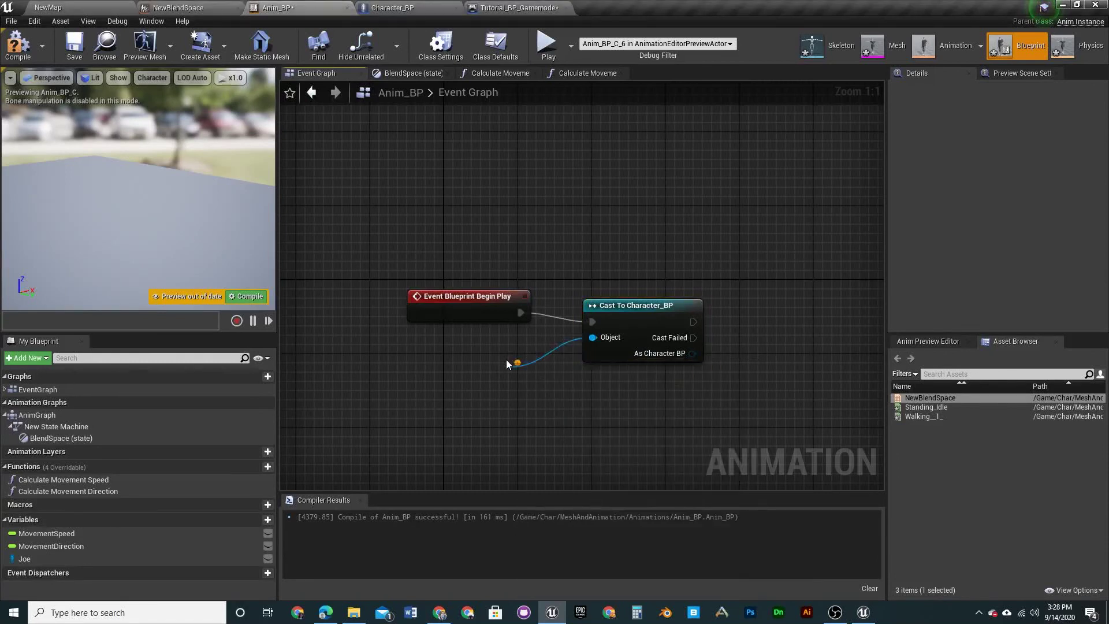
left_click_drag(542, 378, 421, 341)
Add a SET node for Joe, wiring it to the cast's execution output and its As Character BP value
right_click_drag(691, 324, 528, 263)
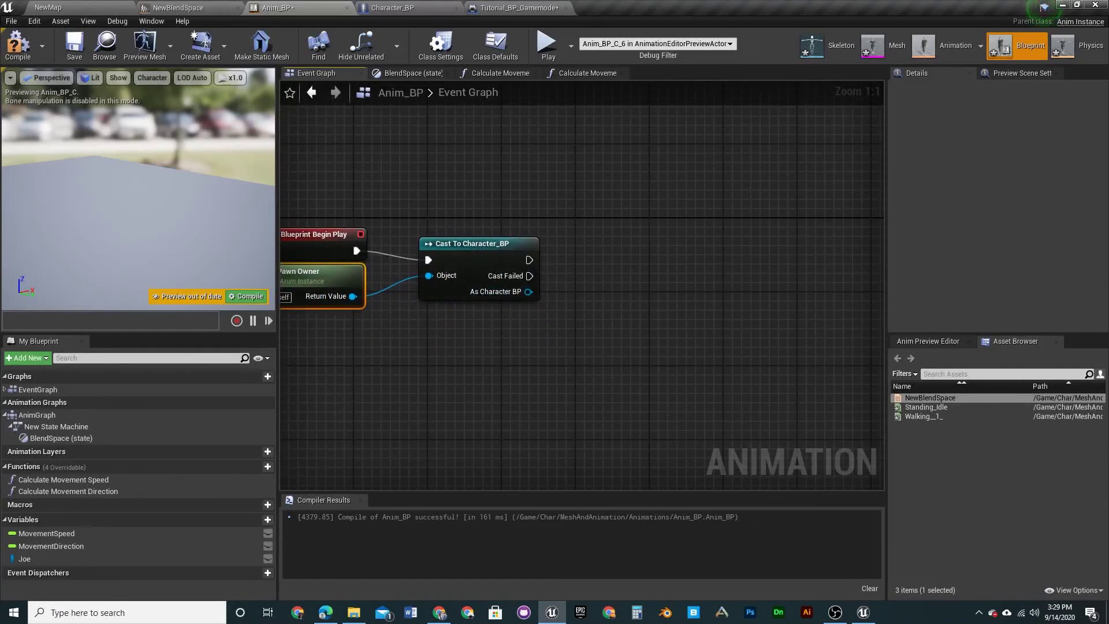
left_click_drag(53, 557, 598, 258)
left_click(618, 283)
left_click_drag(529, 291, 606, 285)
left_click_drag(535, 263, 606, 269)
Compile Anim_BP and straighten the SET, Begin Play and Try Get Pawn Owner nodes in line with the cast
right_click_drag(628, 265, 608, 237)
mouse_move(597, 222)
left_mouse_down()
mouse_move(563, 227)
mouse_move(593, 229)
left_mouse_up()
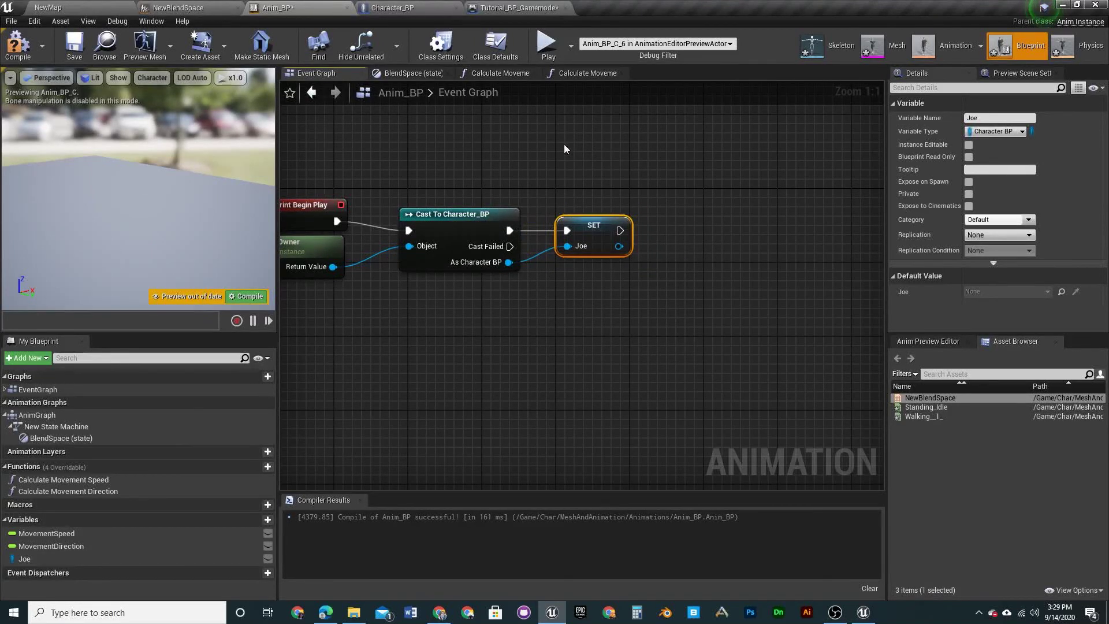
left_click_drag(544, 253, 567, 246)
left_click(23, 52)
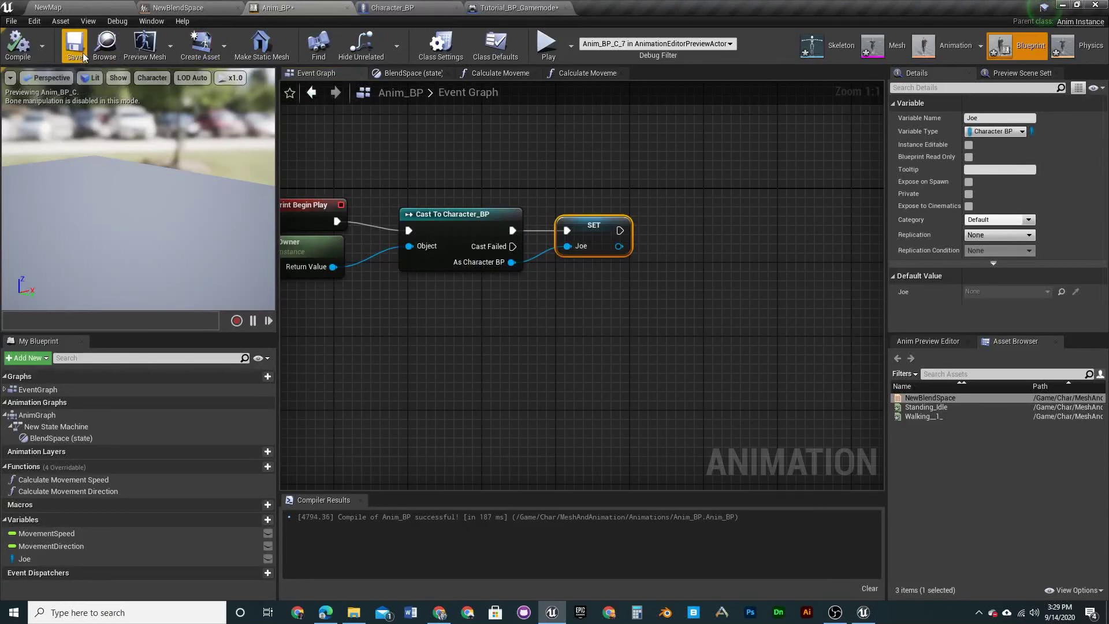
right_click_drag(533, 195, 760, 224)
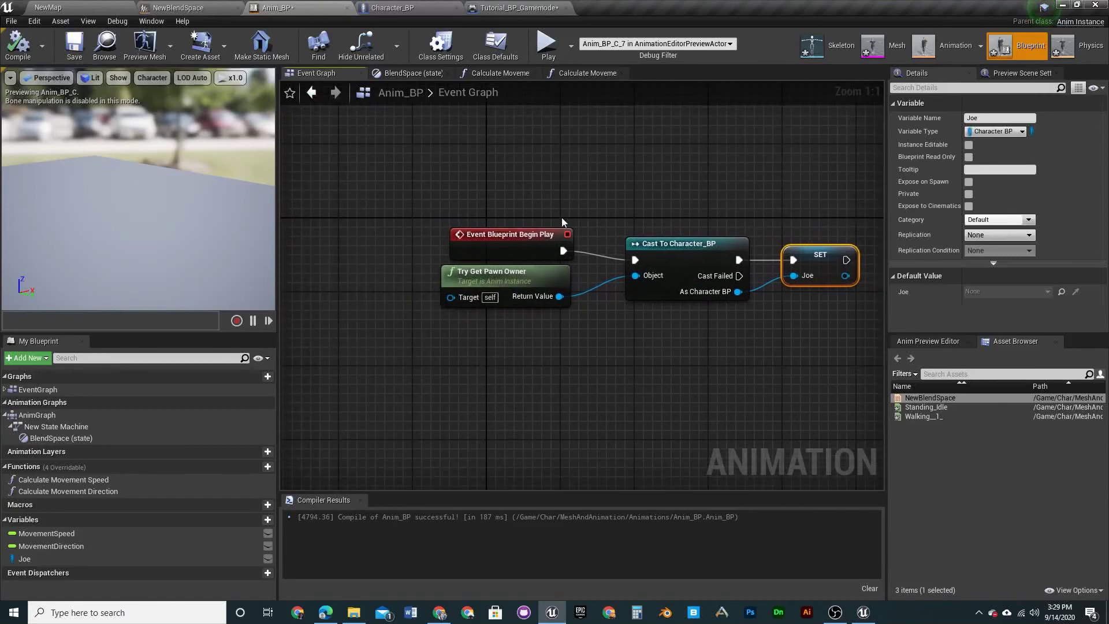
left_click_drag(538, 233, 514, 241)
left_click_drag(496, 278, 477, 287)
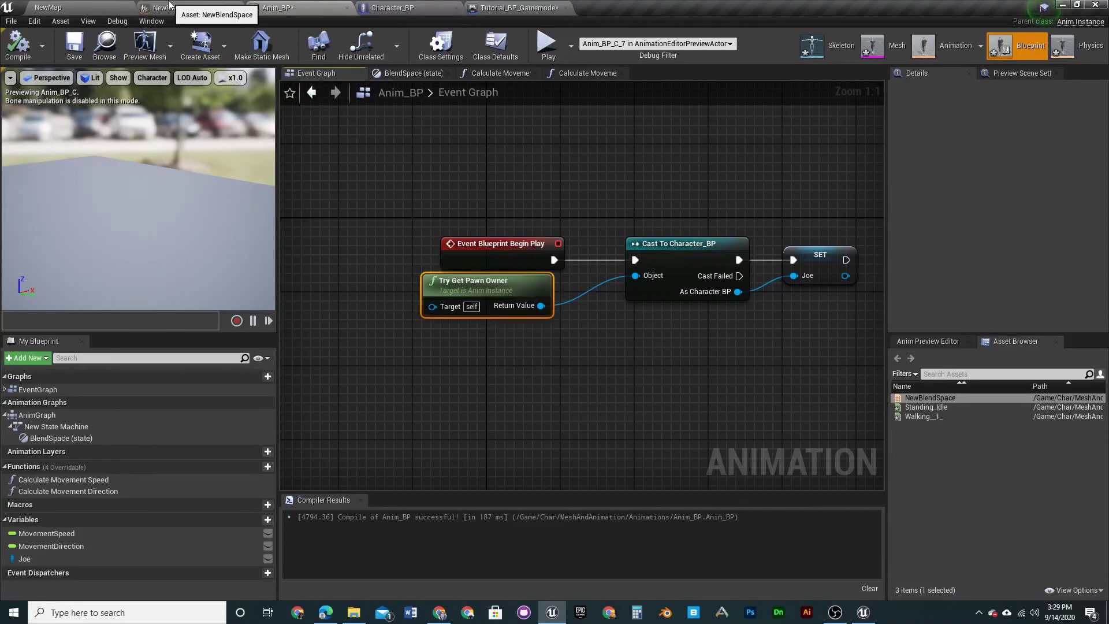
Play the NewMap level to test the character with the rebuilt Anim_BP event graph, and stop the session
left_click(173, 6)
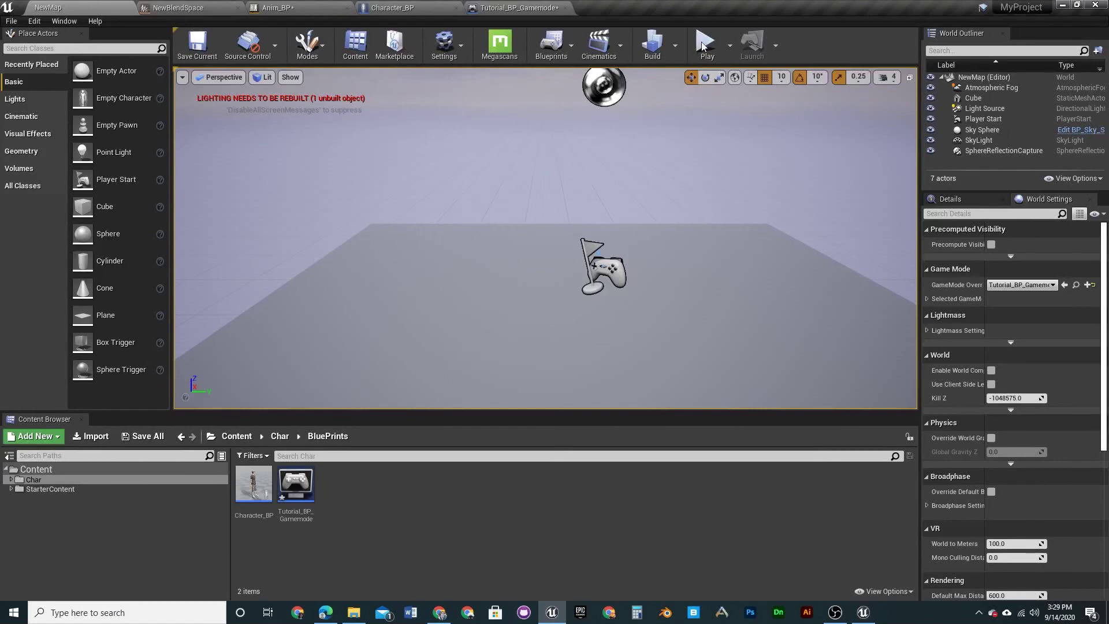
left_click(705, 44)
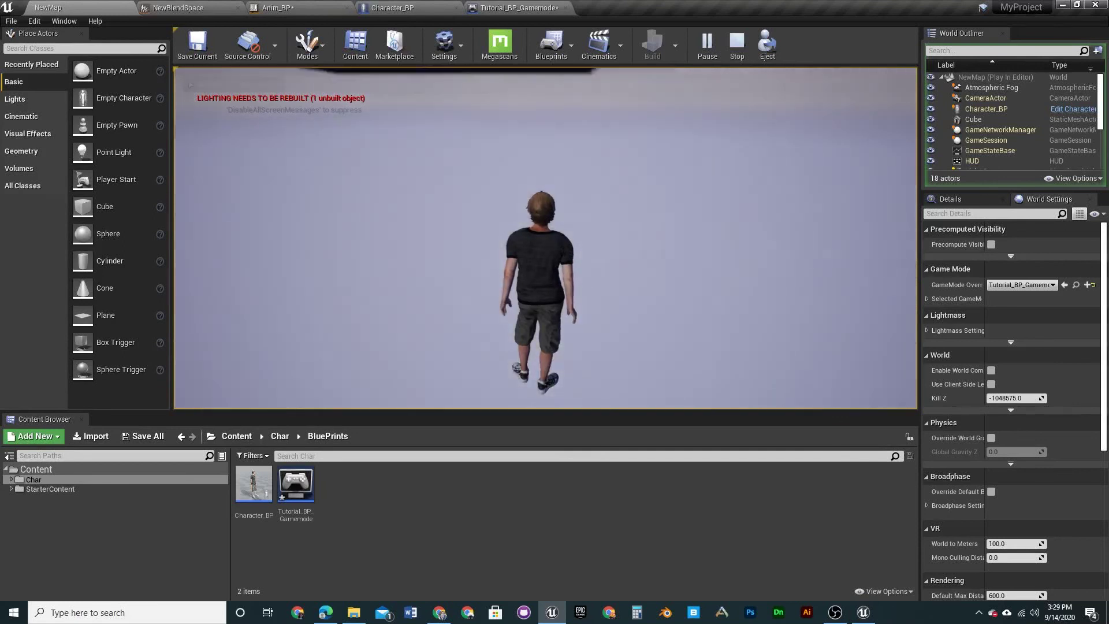
key("Escape")
right_click_drag(545, 238, 606, 220)
key("w")
key("s")
key("w")
key("s")
key("w")
key("s")
key("s")
key("w")
key("s")
key("w")
key("s")
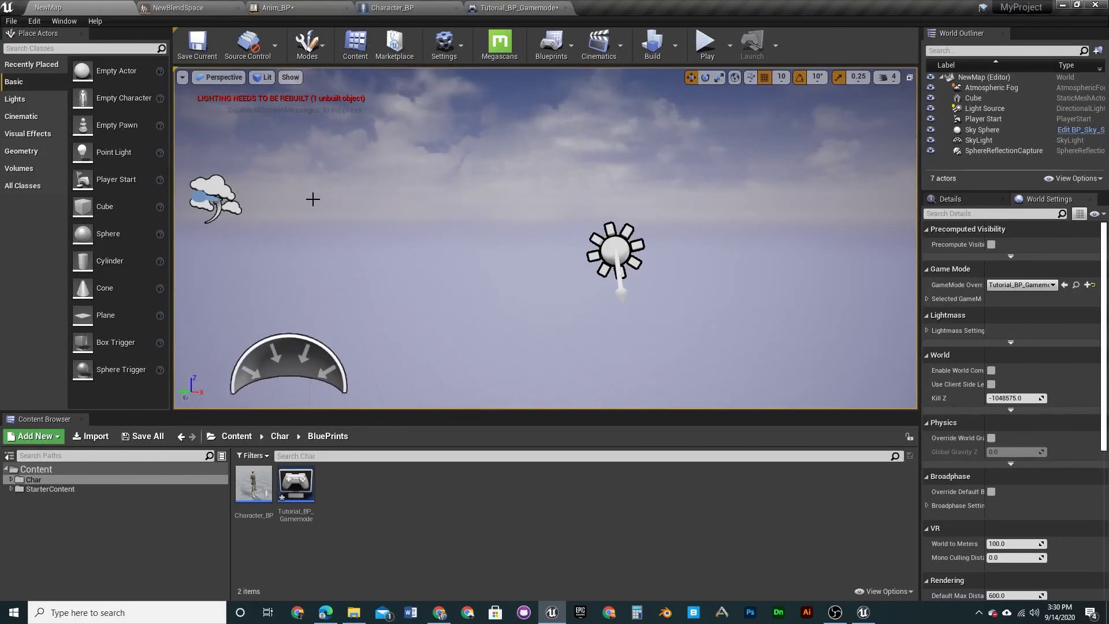
Save the current NewMap level
left_click(197, 46)
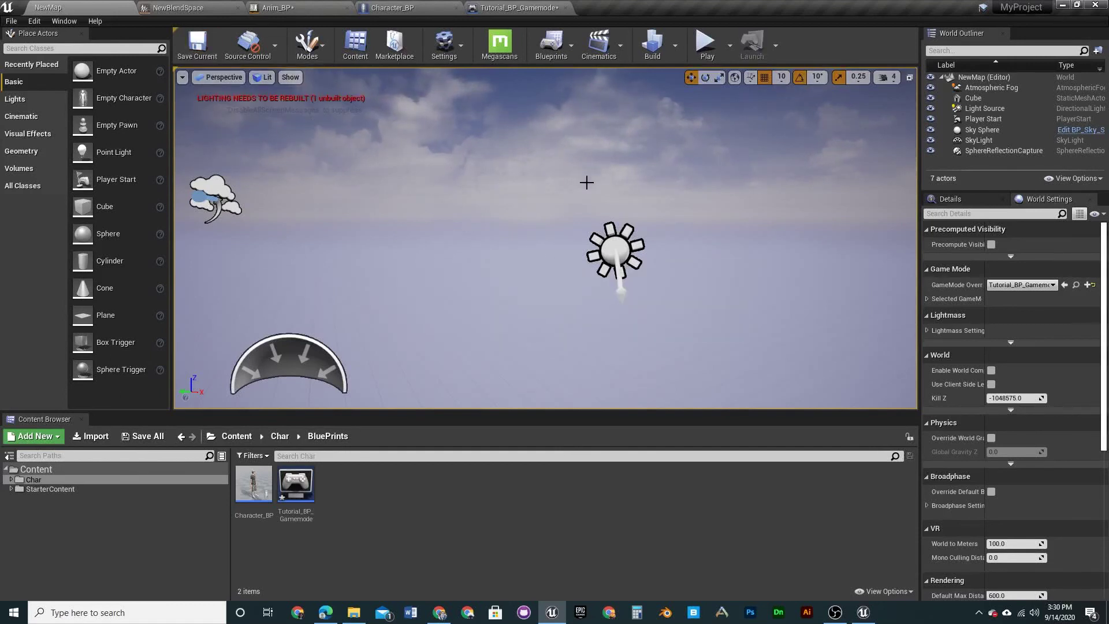